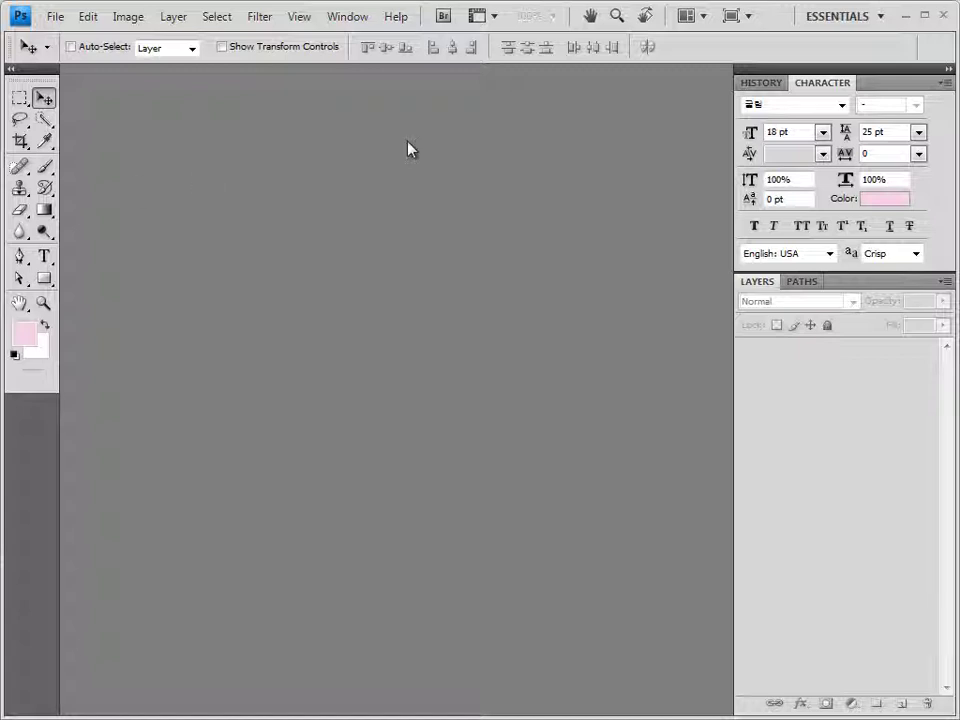
Create a new 400 × 500 pixel document with a white background
{"action": "key", "text": "ctrl+n"}
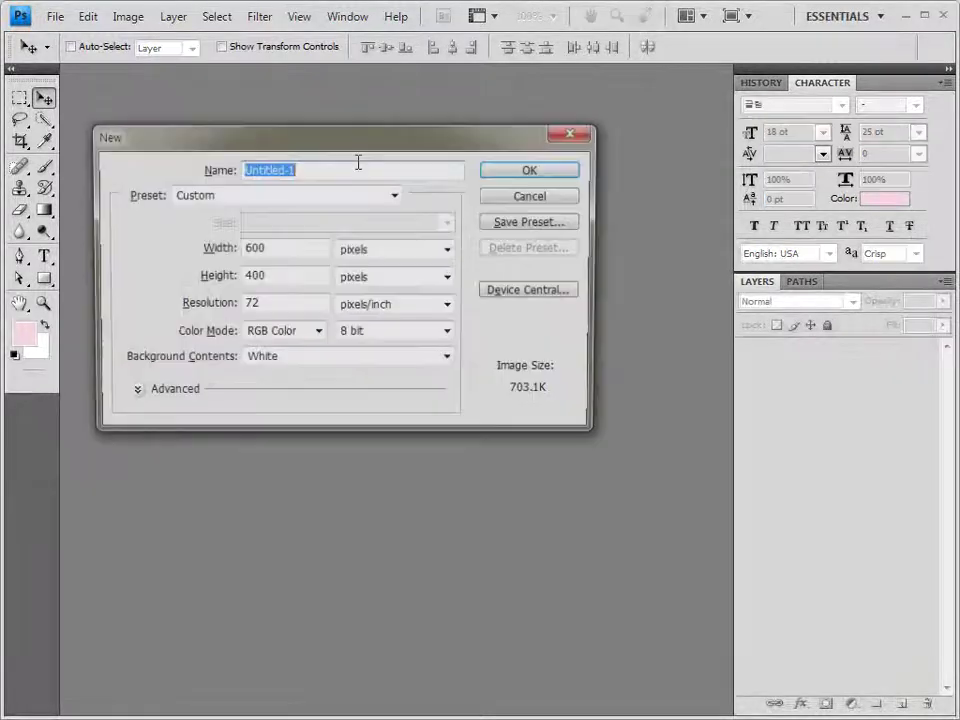
{"action": "double_click", "coordinate": [301, 247]}
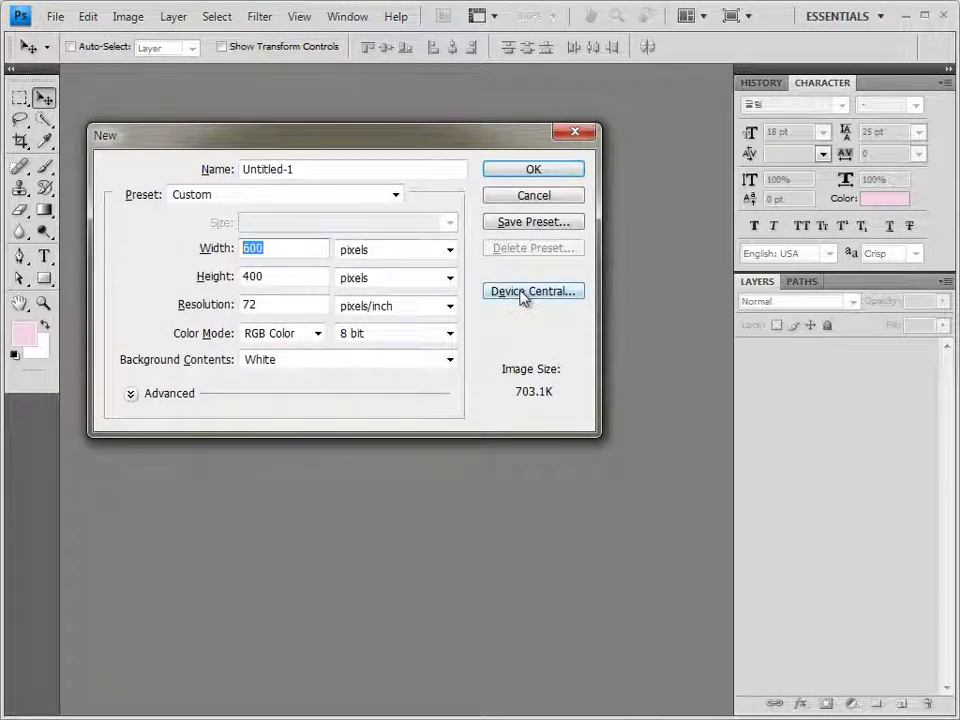
{"action": "type", "text": "400"}
{"action": "key", "text": "Tab"}
{"action": "key", "text": "Tab"}
{"action": "type", "text": "500"}
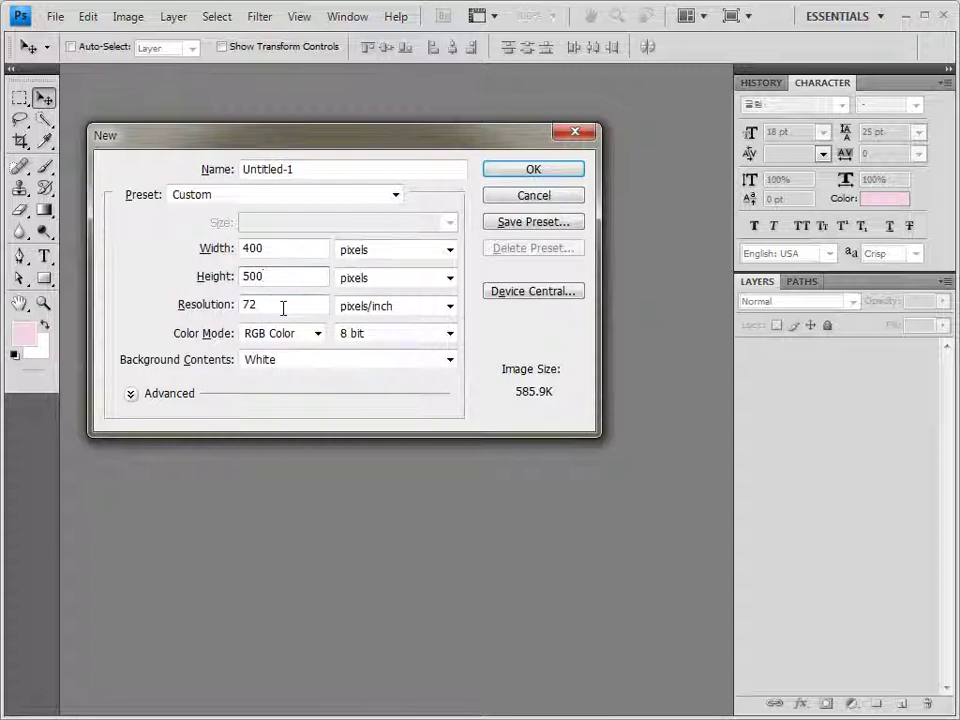
{"action": "left_click", "coordinate": [540, 173]}
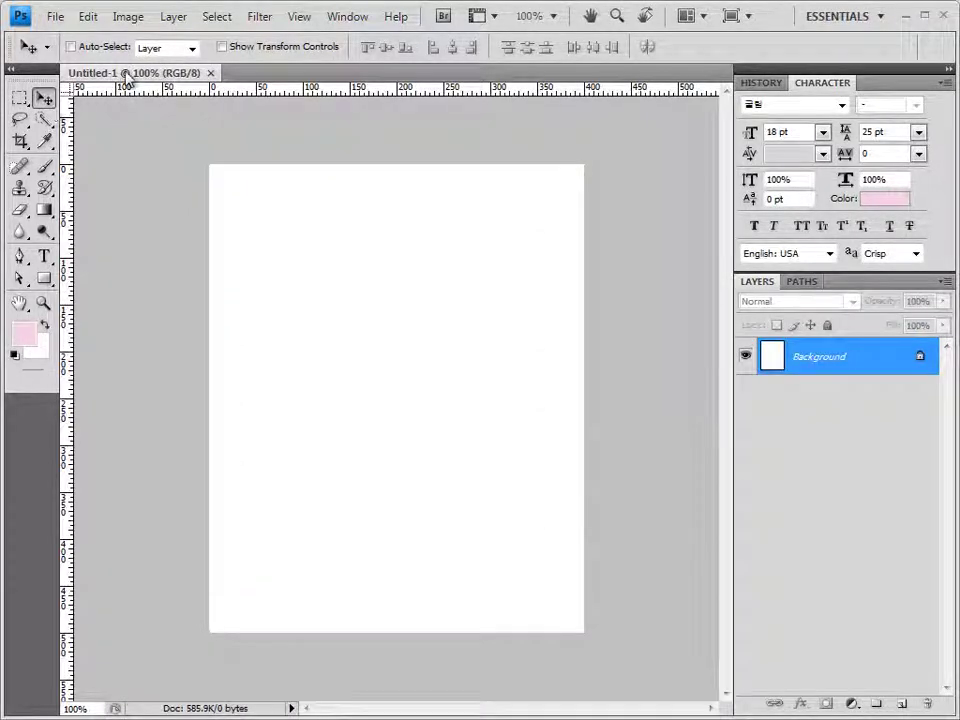
Float the document in its own window and save it as 1.psd
{"action": "left_click_drag", "start_coordinate": [129, 71], "coordinate": [315, 163]}
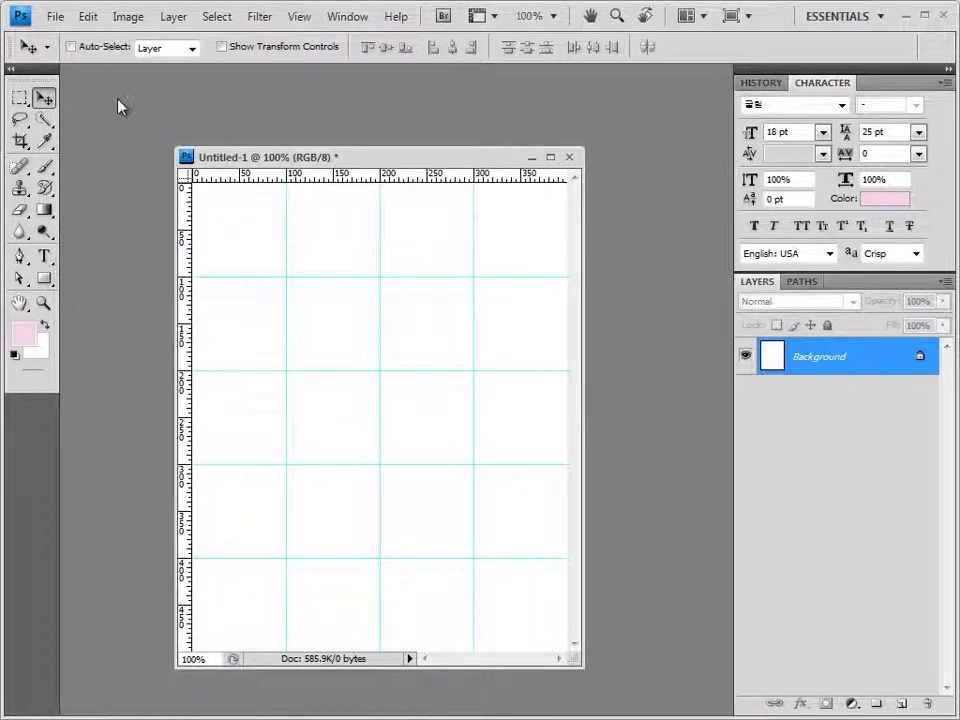
{"action": "left_click", "coordinate": [55, 17]}
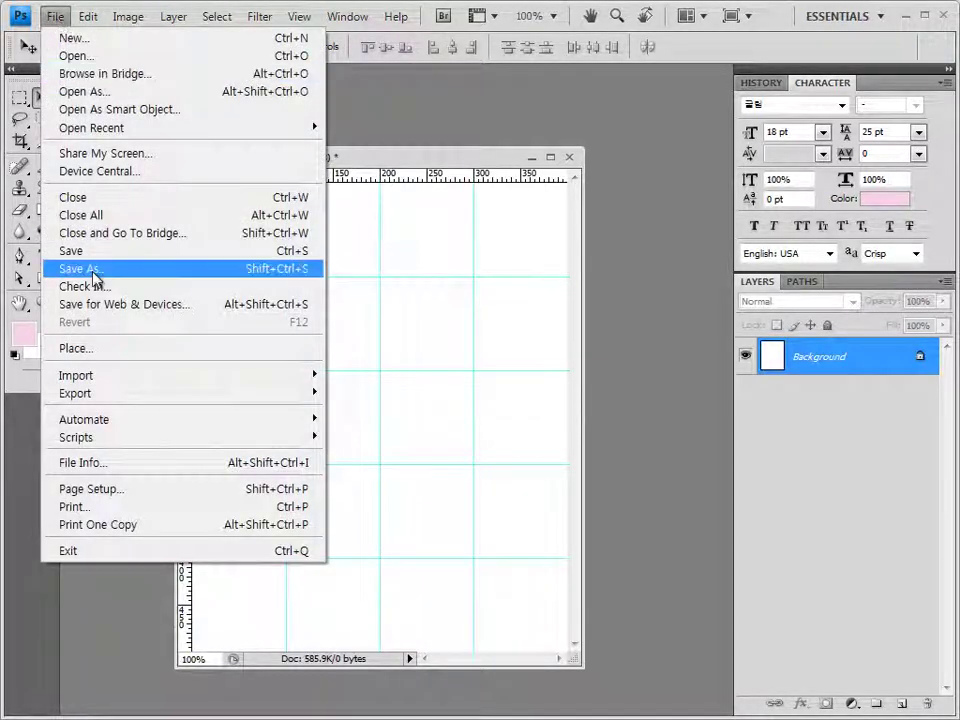
{"action": "left_click", "coordinate": [96, 254]}
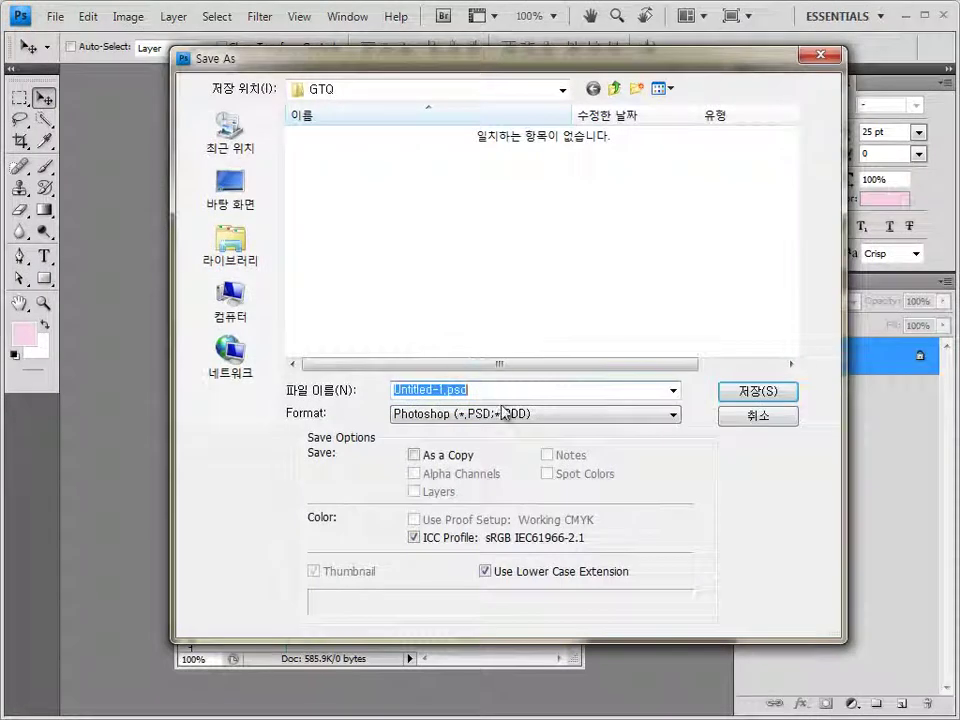
{"action": "type", "text": "1"}
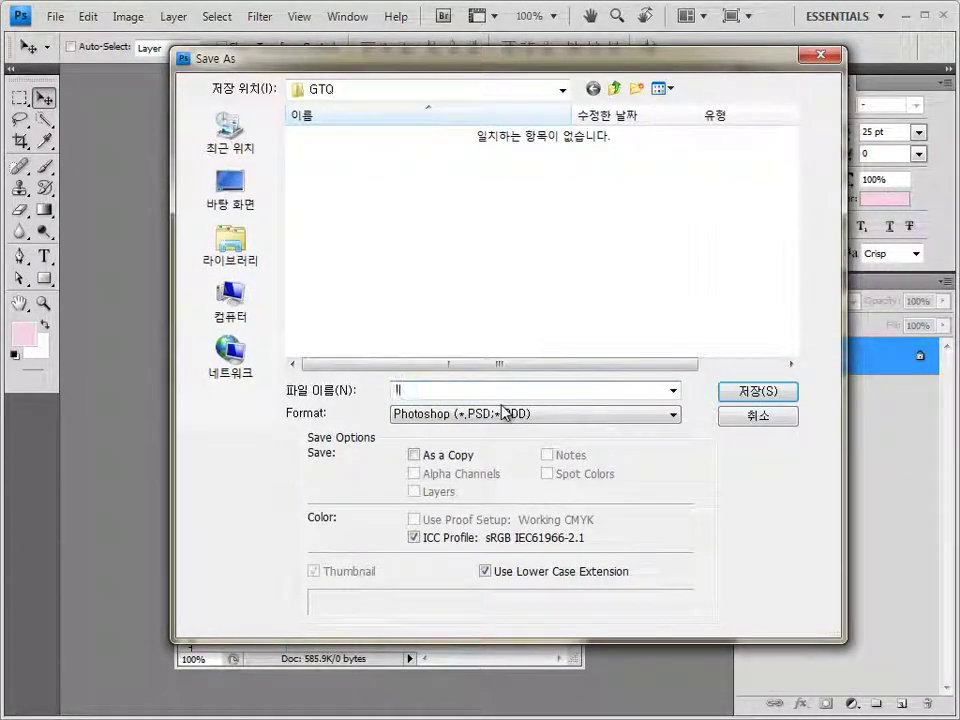
{"action": "left_click", "coordinate": [766, 393]}
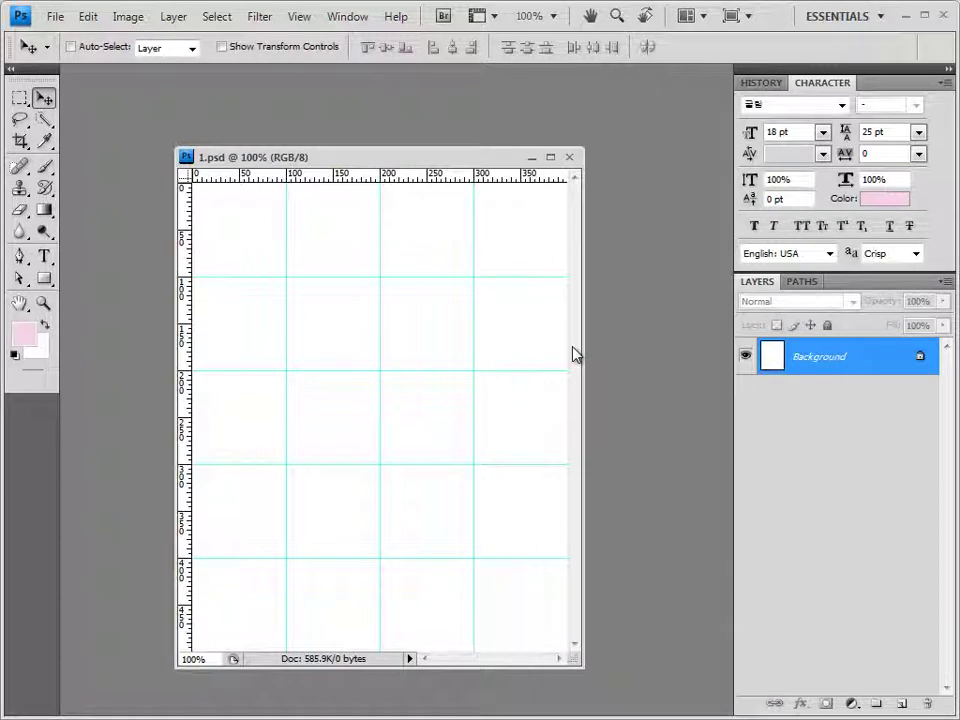
{"action": "key", "text": "alt+Tab"}
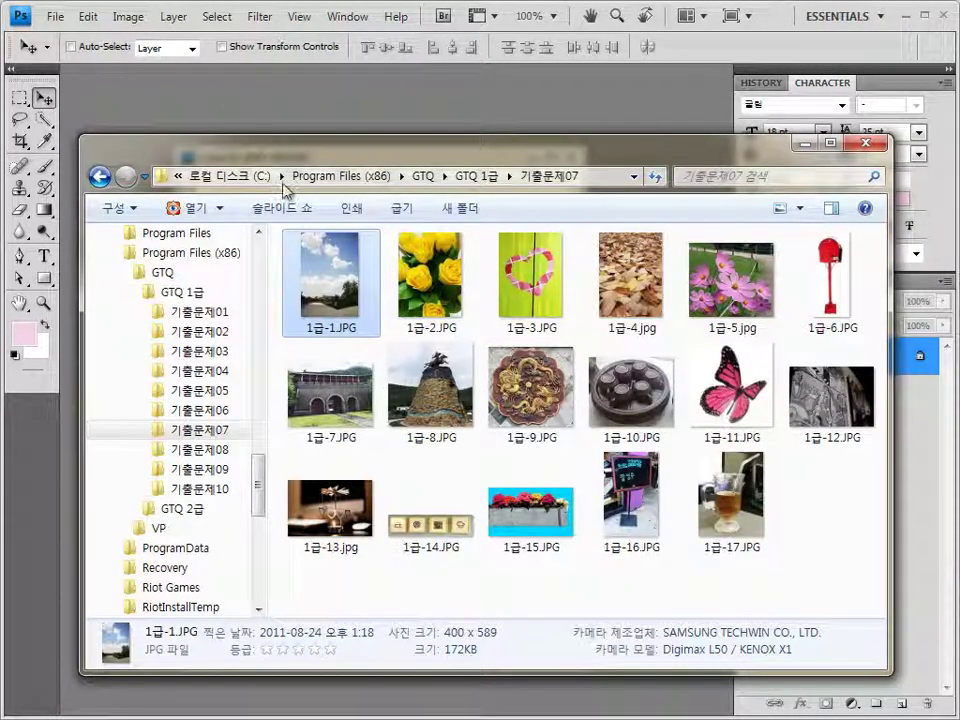
Drag 1급-1.JPG from Explorer into Photoshop and float its window
{"action": "left_click", "coordinate": [349, 312]}
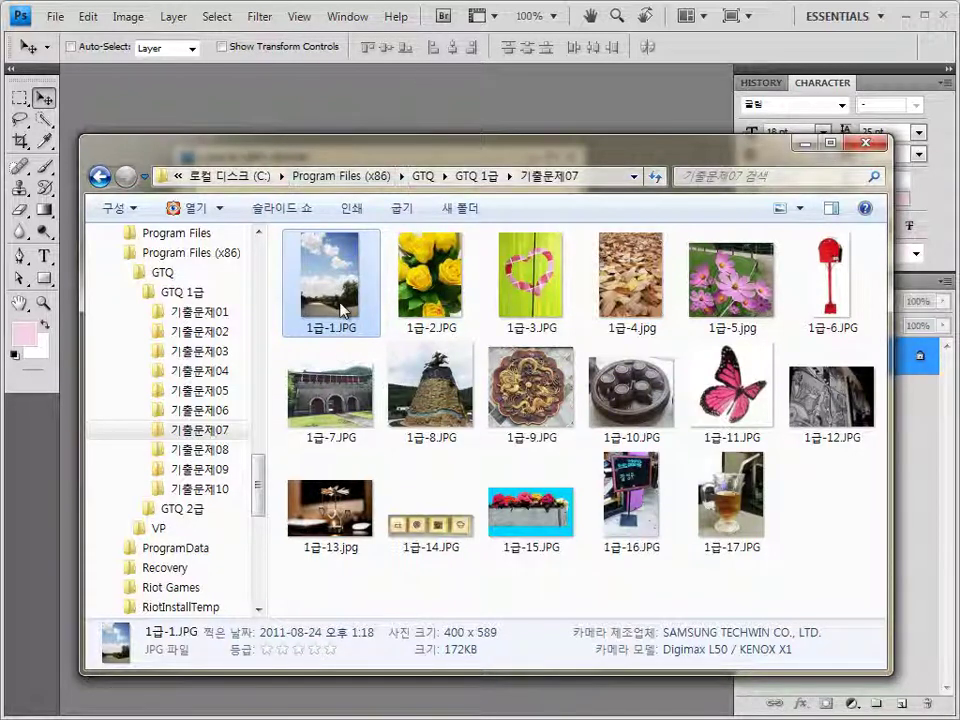
{"action": "left_click_drag", "start_coordinate": [343, 311], "coordinate": [248, 118]}
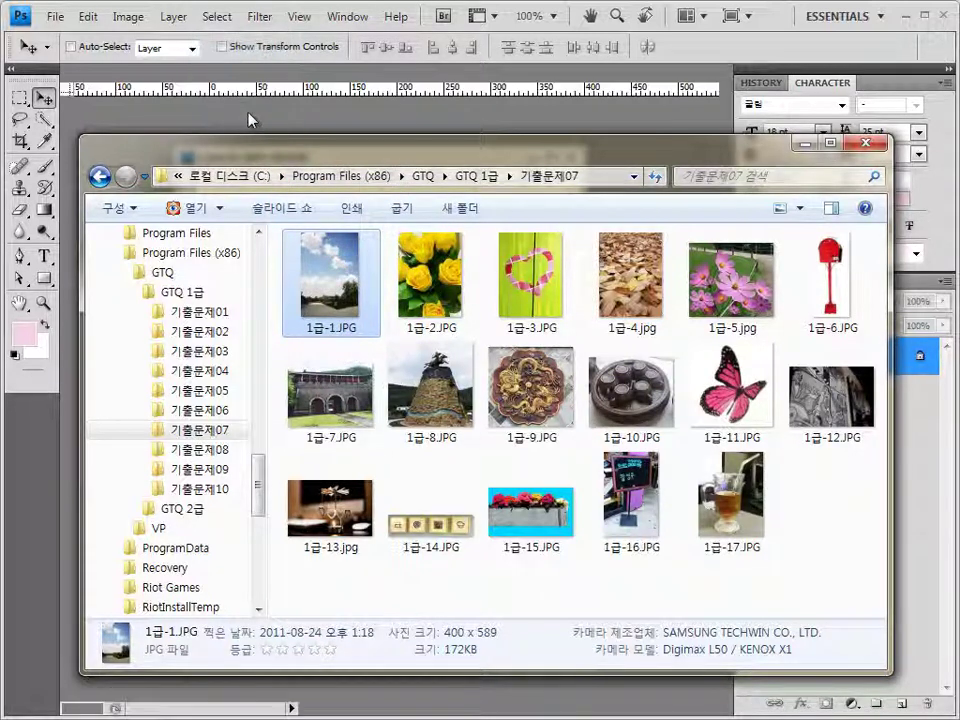
{"action": "left_click_drag", "start_coordinate": [112, 75], "coordinate": [178, 197]}
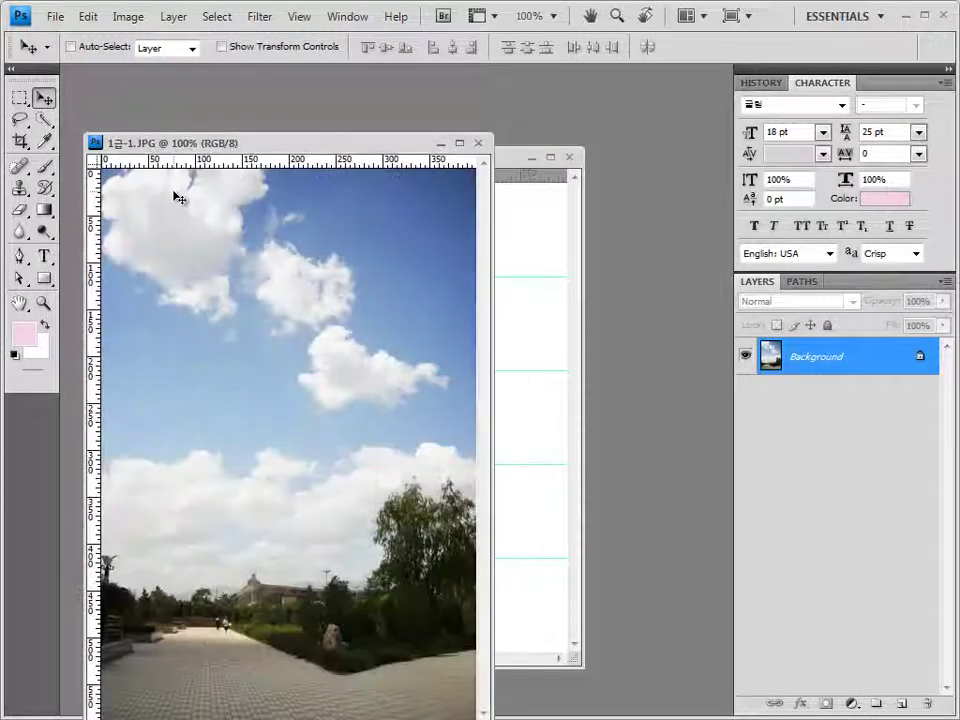
Copy the whole sky photo, close it, and paste it into 1.psd as Layer 1
{"action": "key", "text": "ctrl+a"}
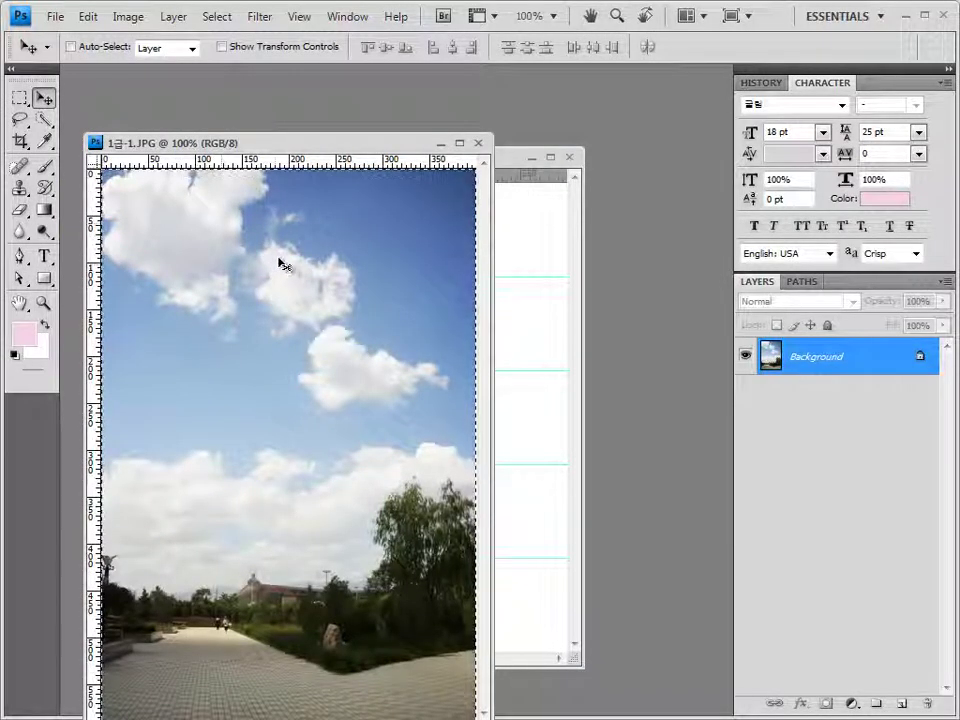
{"action": "left_click", "coordinate": [478, 143]}
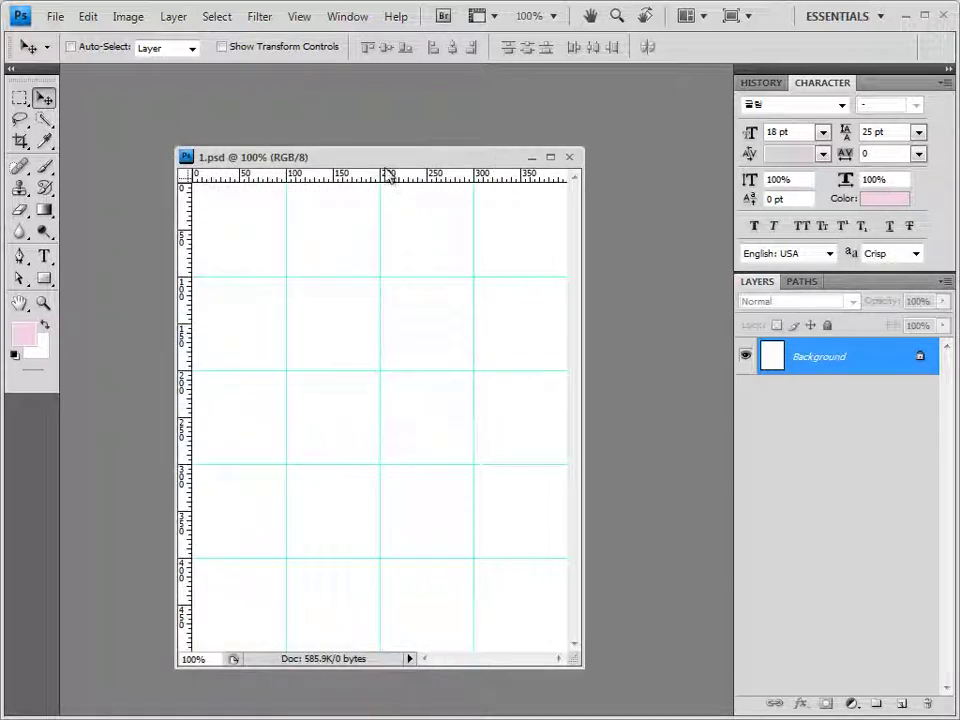
{"action": "key", "text": "ctrl+v"}
{"action": "left_click_drag", "start_coordinate": [385, 160], "coordinate": [368, 126]}
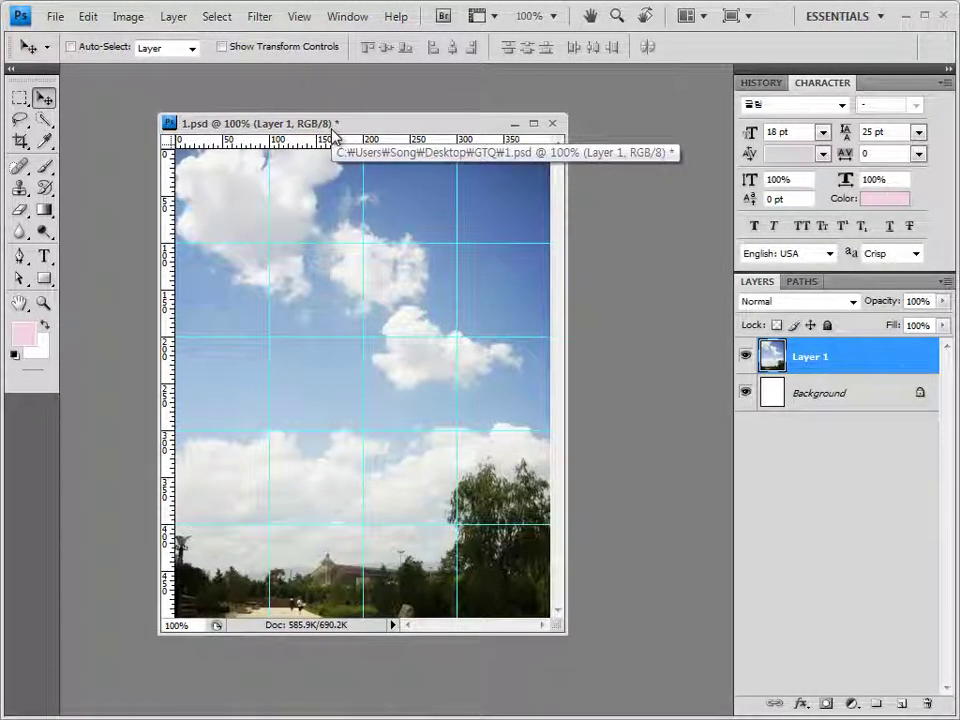
{"action": "left_click", "coordinate": [261, 17]}
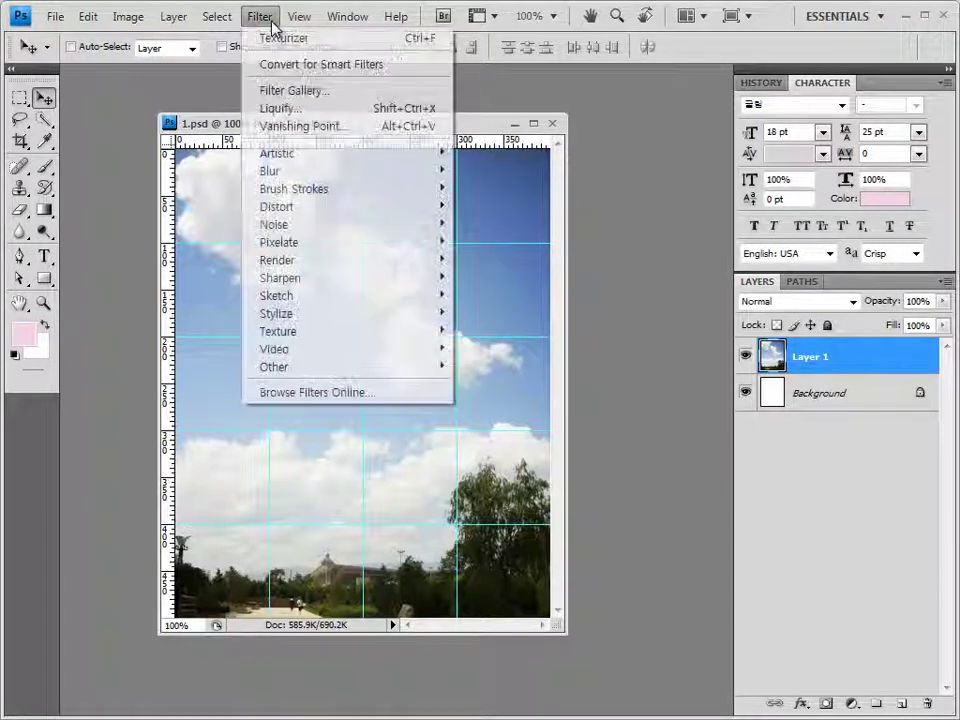
Apply the Fresco filter with Brush Size 2, Brush Detail 8 and Texture 1
{"action": "mouse_move", "coordinate": [313, 151]}
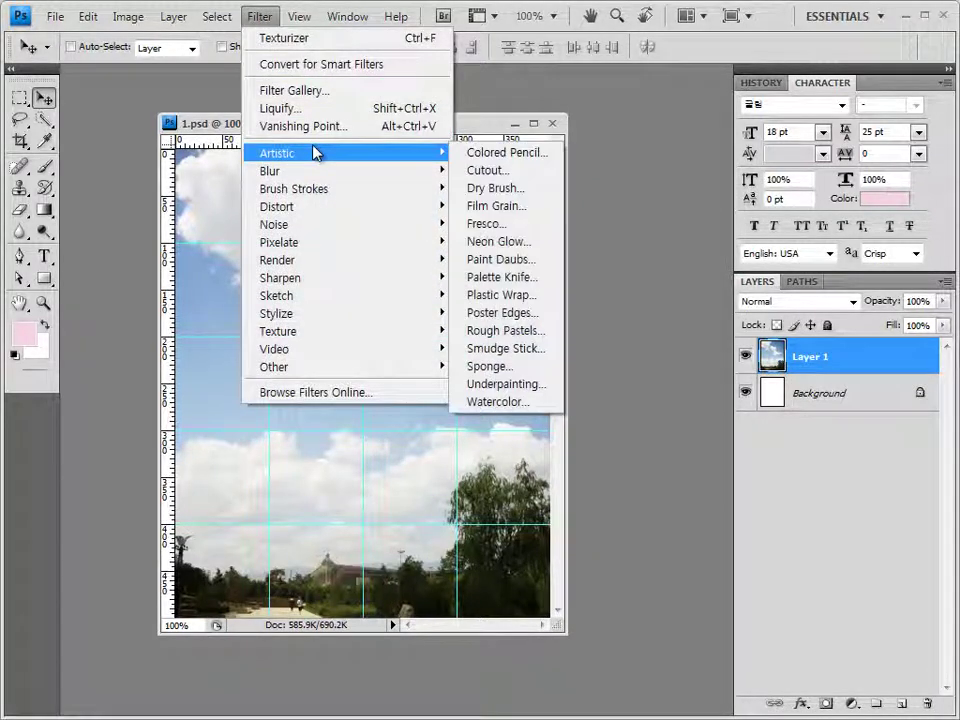
{"action": "left_click", "coordinate": [482, 222]}
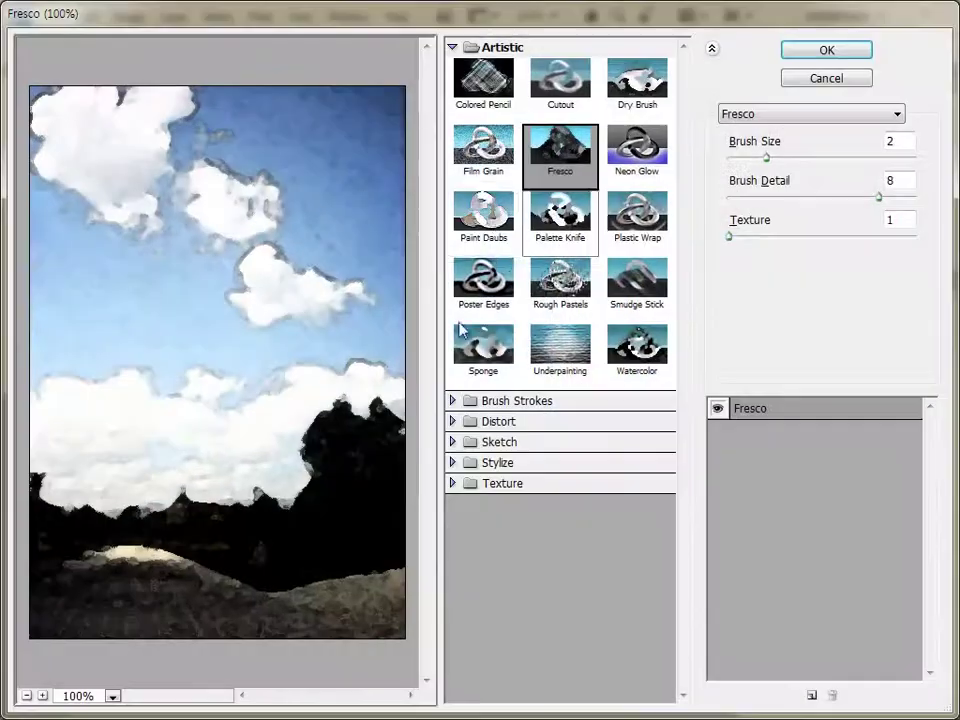
{"action": "left_click", "coordinate": [805, 56]}
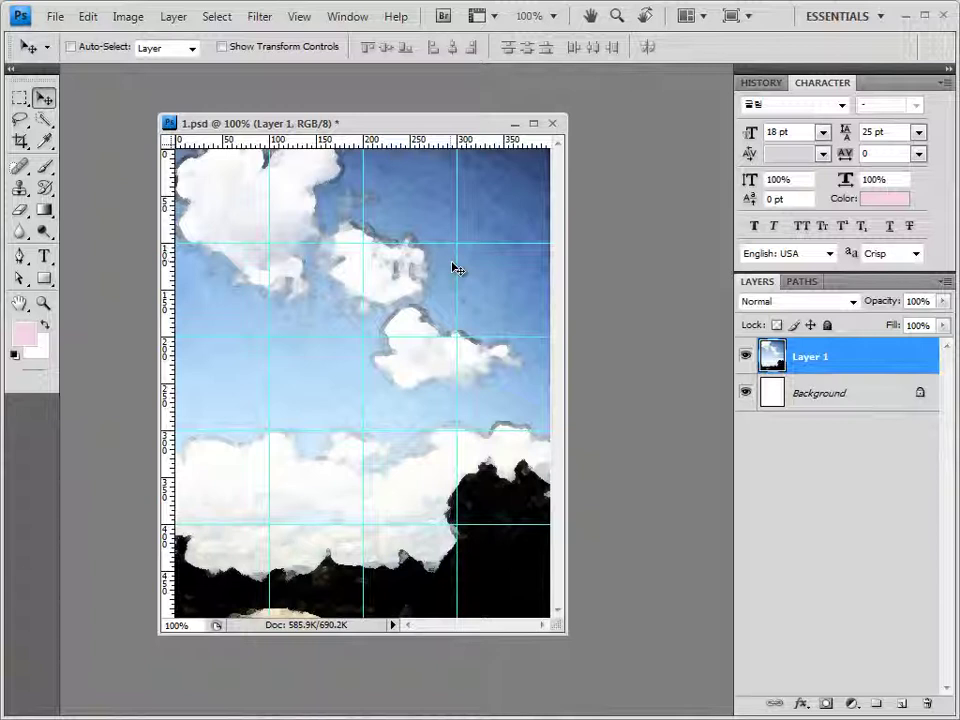
Choose the Pen tool with No Style and white as the shape colour
{"action": "left_click", "coordinate": [22, 257]}
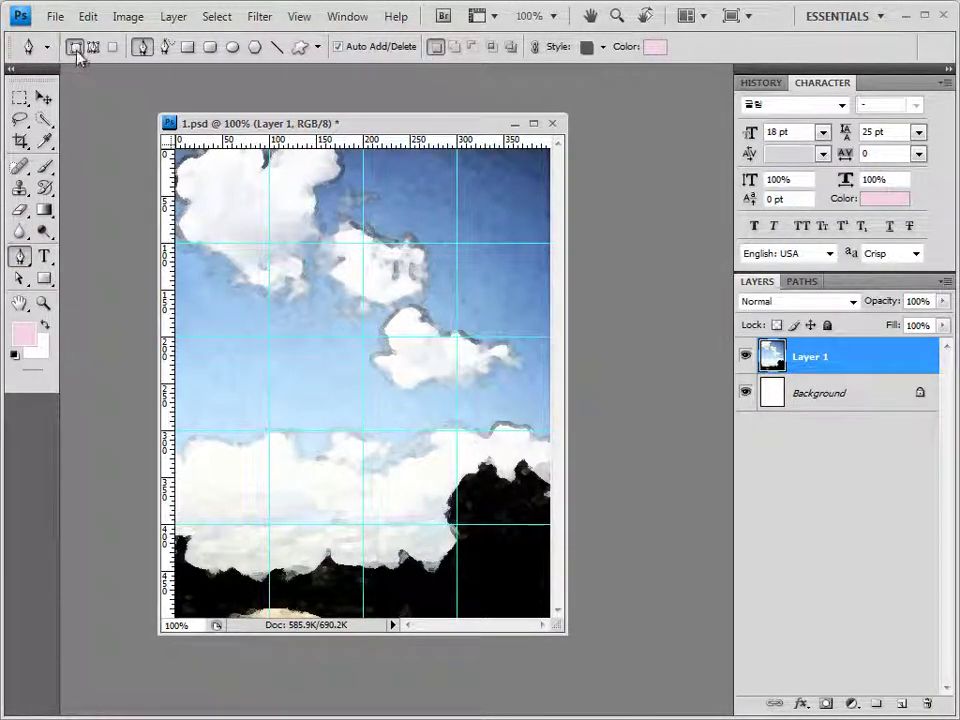
{"action": "left_click", "coordinate": [603, 47]}
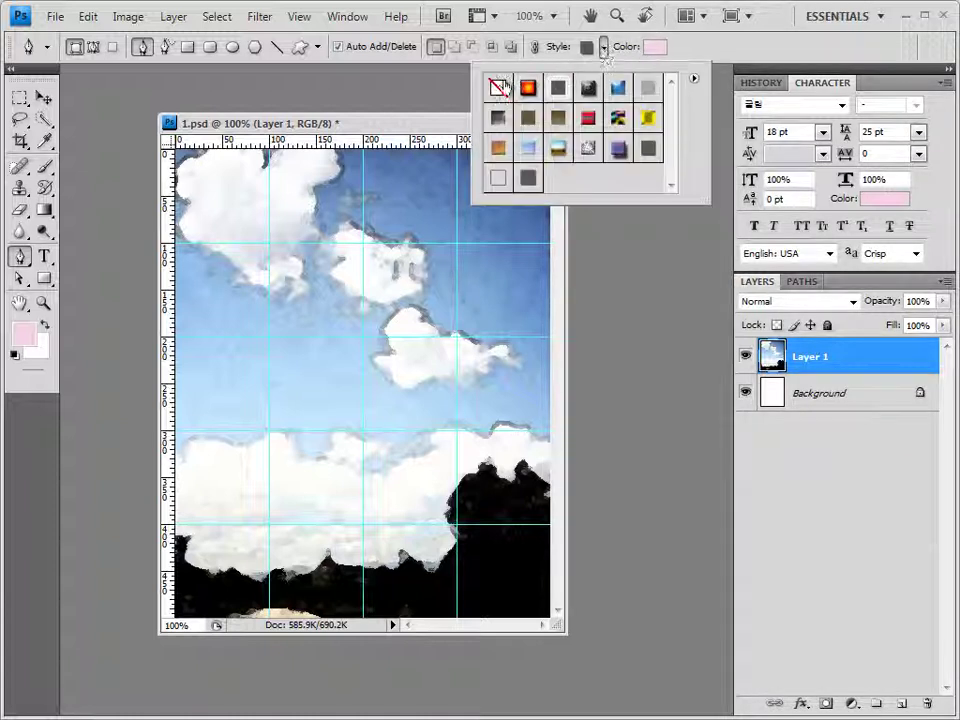
{"action": "left_click", "coordinate": [502, 88]}
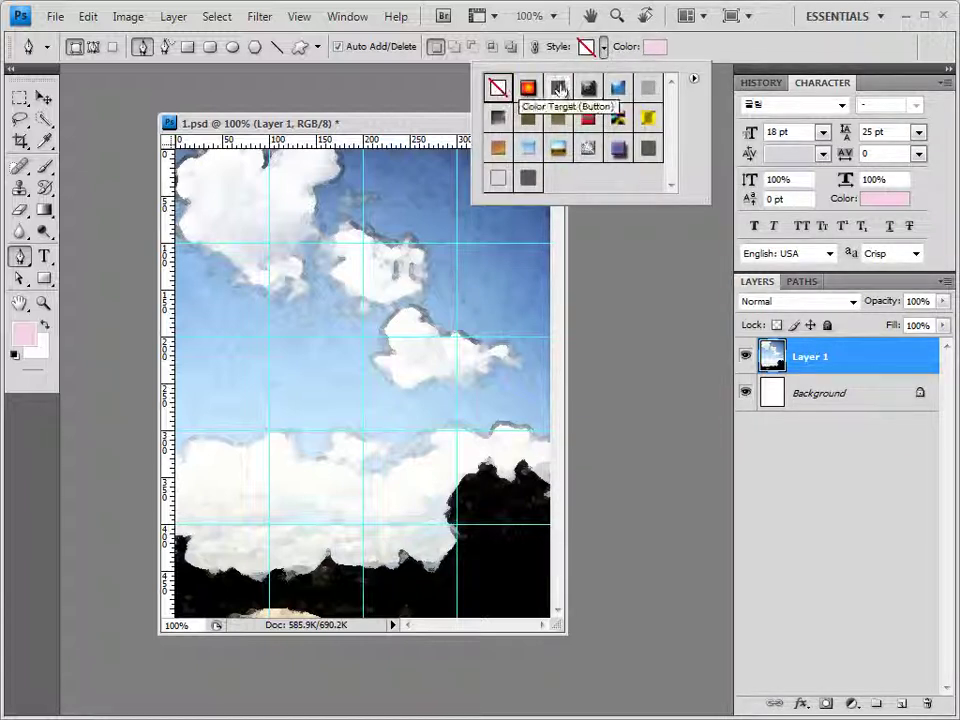
{"action": "left_click", "coordinate": [655, 47]}
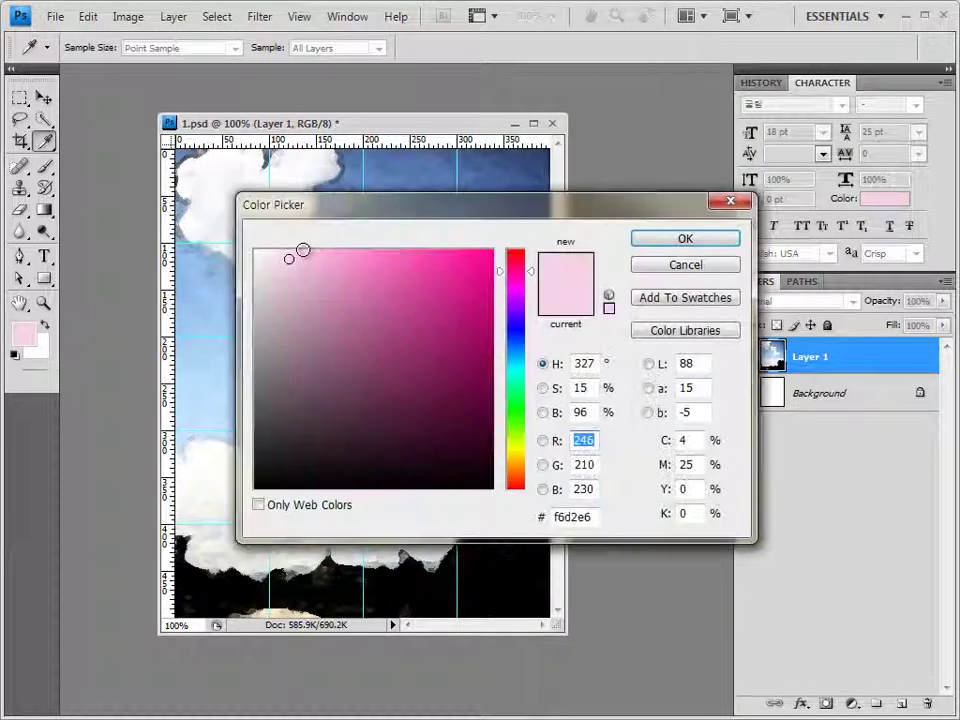
{"action": "left_click", "coordinate": [256, 251]}
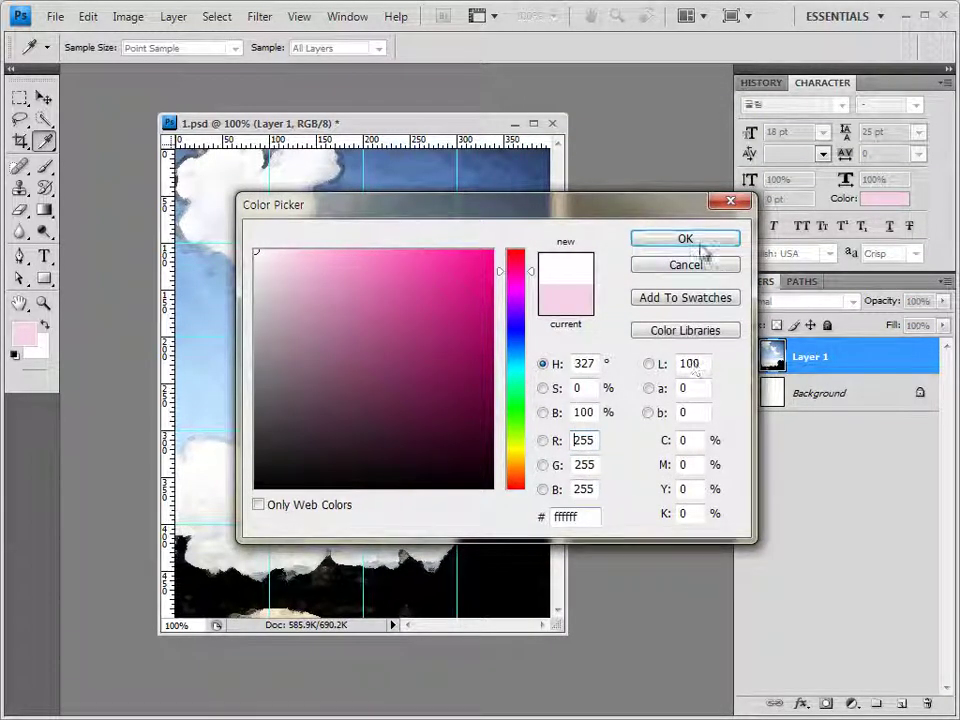
{"action": "left_click", "coordinate": [698, 245]}
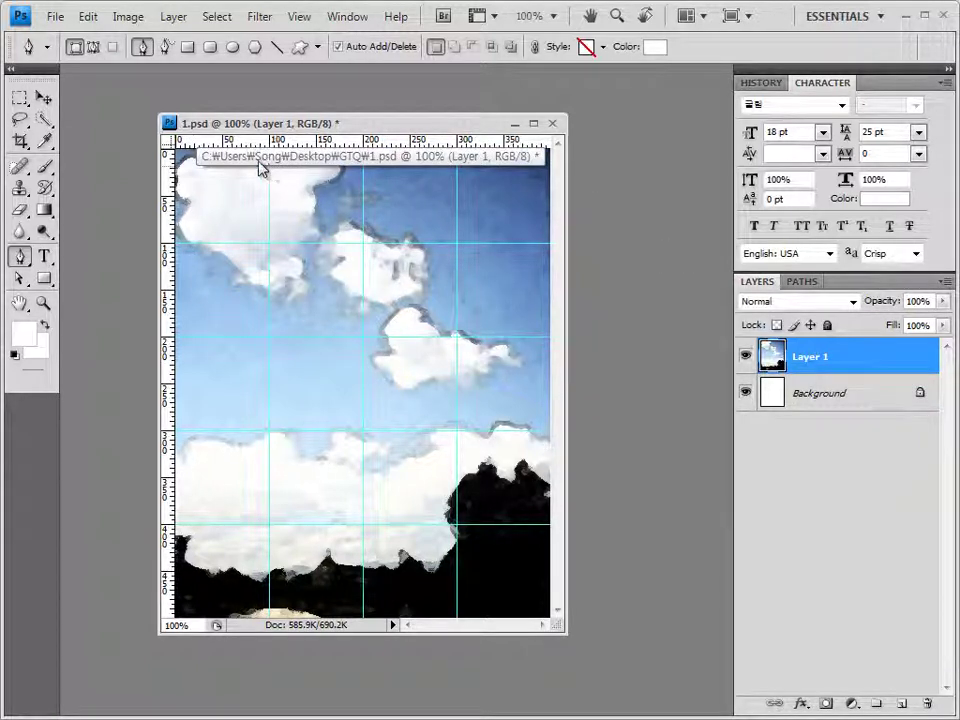
Toggle View > Snap twice so snapping ends up switched on
{"action": "left_click", "coordinate": [303, 18]}
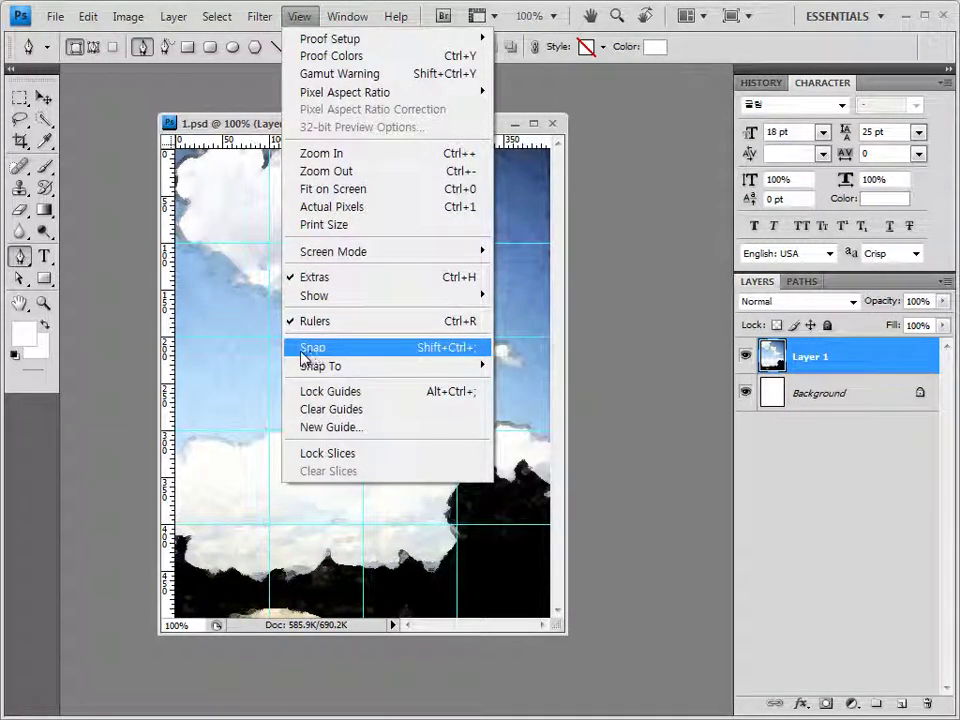
{"action": "left_click", "coordinate": [312, 358]}
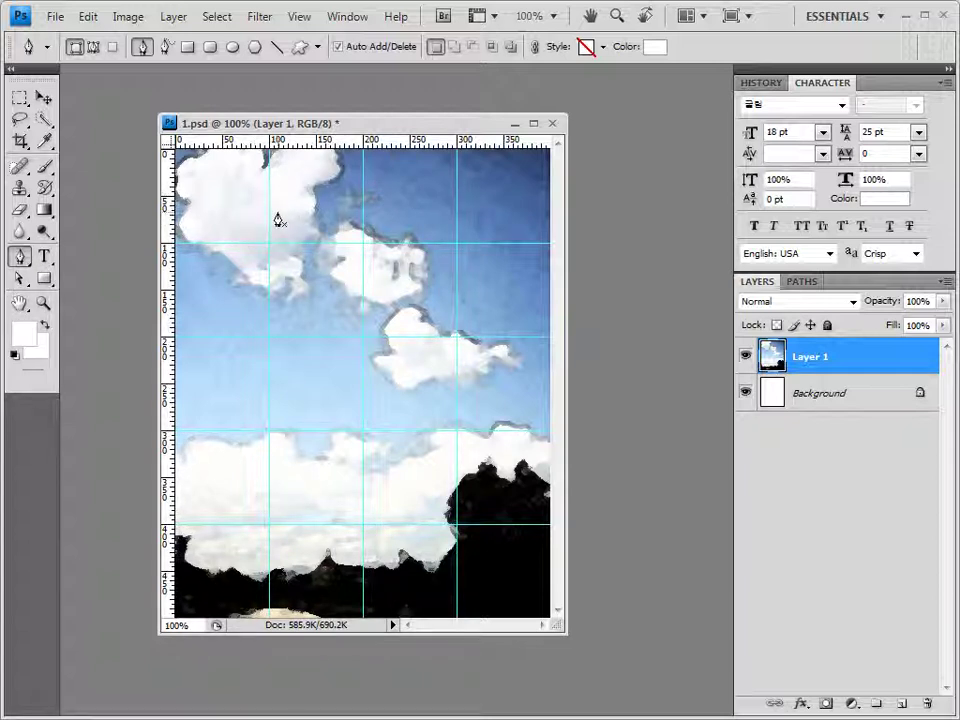
{"action": "left_click", "coordinate": [300, 17]}
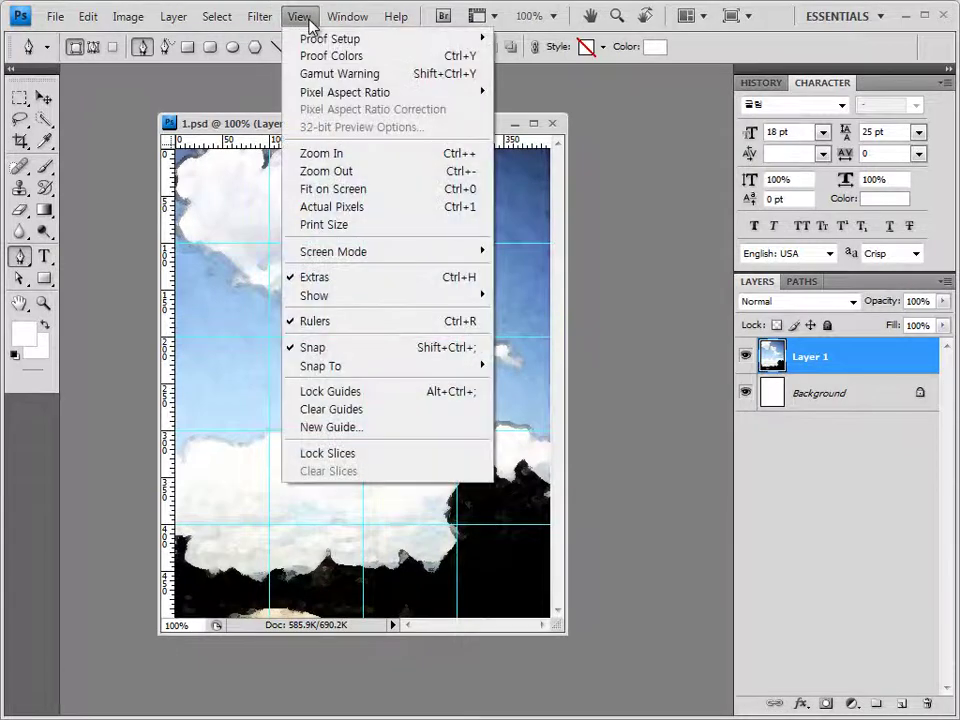
{"action": "left_click", "coordinate": [326, 348]}
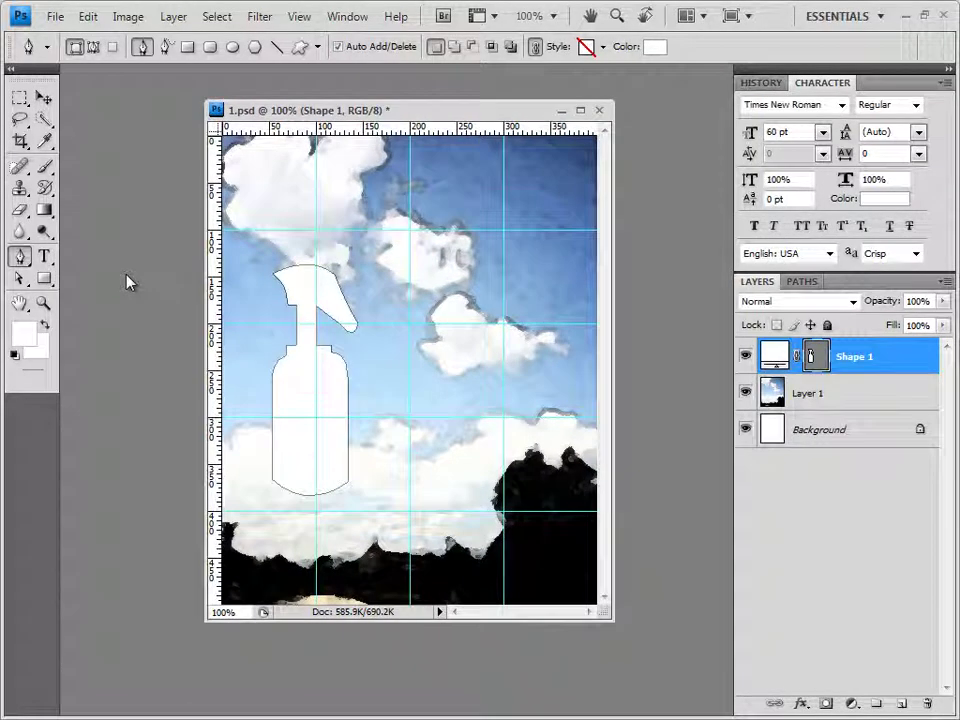
Show the bottle's Shape 1 Vector Mask in the Paths panel
{"action": "left_click", "coordinate": [800, 281]}
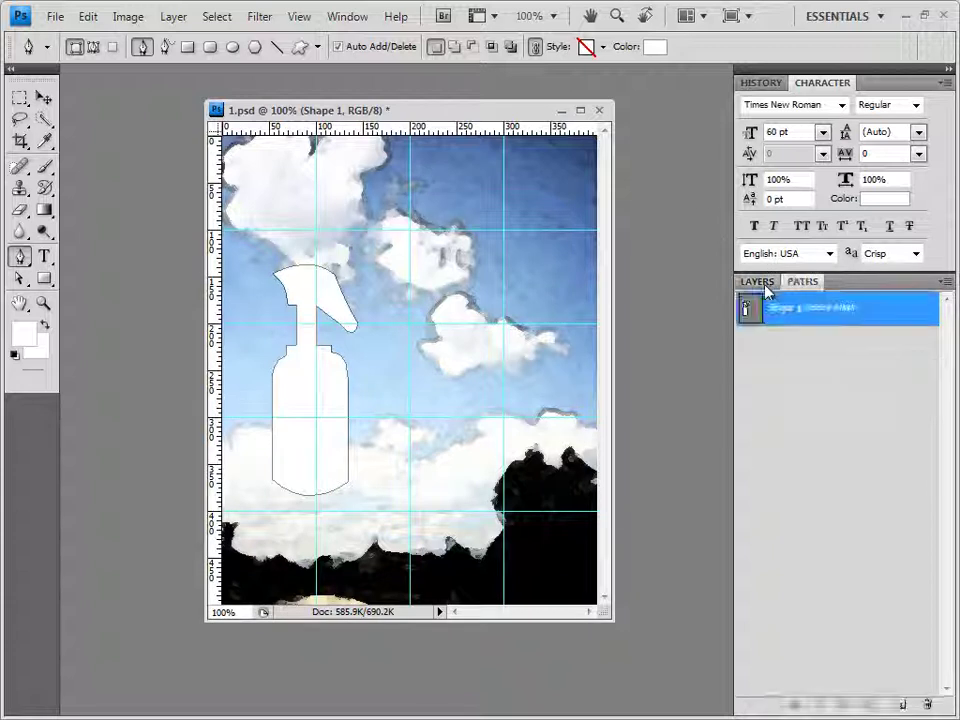
Save Shape 1 Vector Mask as a path named 방향제, then deselect it
{"action": "double_click", "coordinate": [845, 311]}
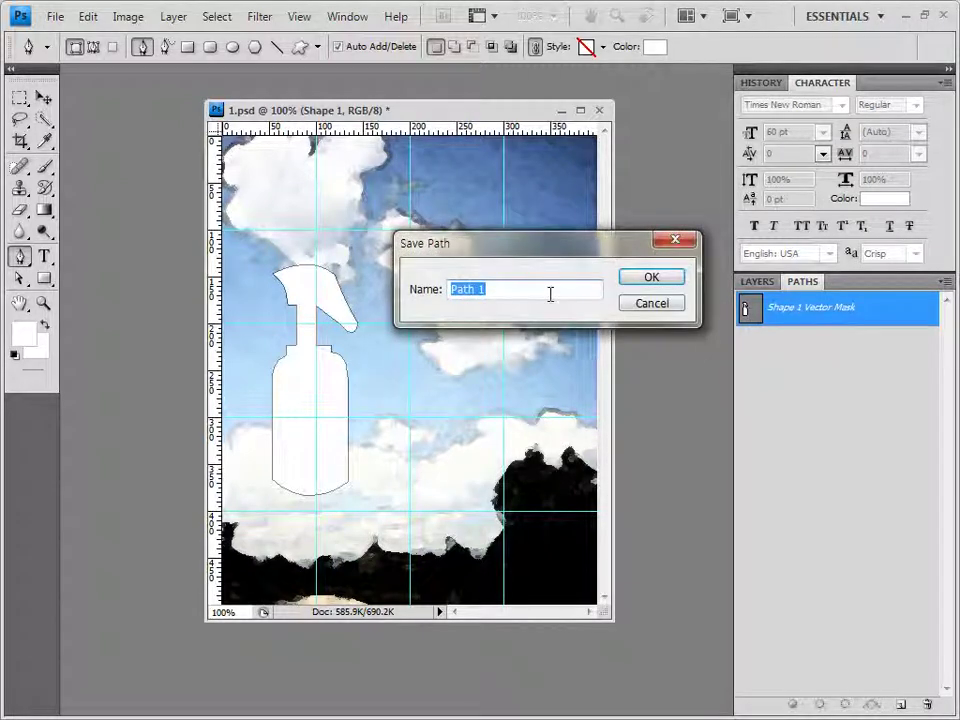
{"action": "type", "text": "방향제"}
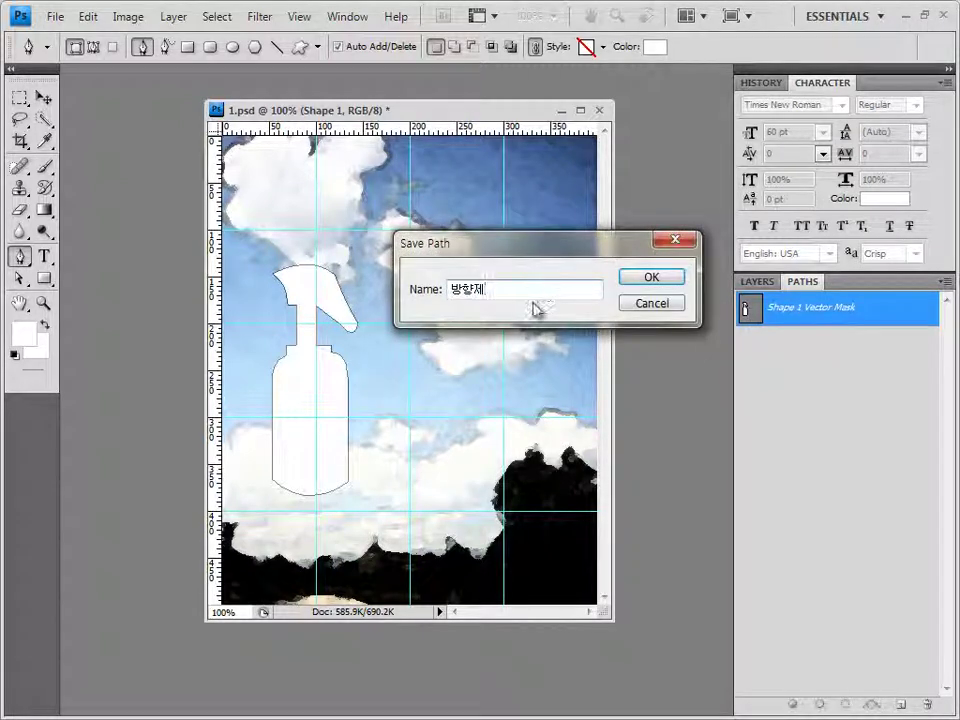
{"action": "left_click", "coordinate": [658, 280]}
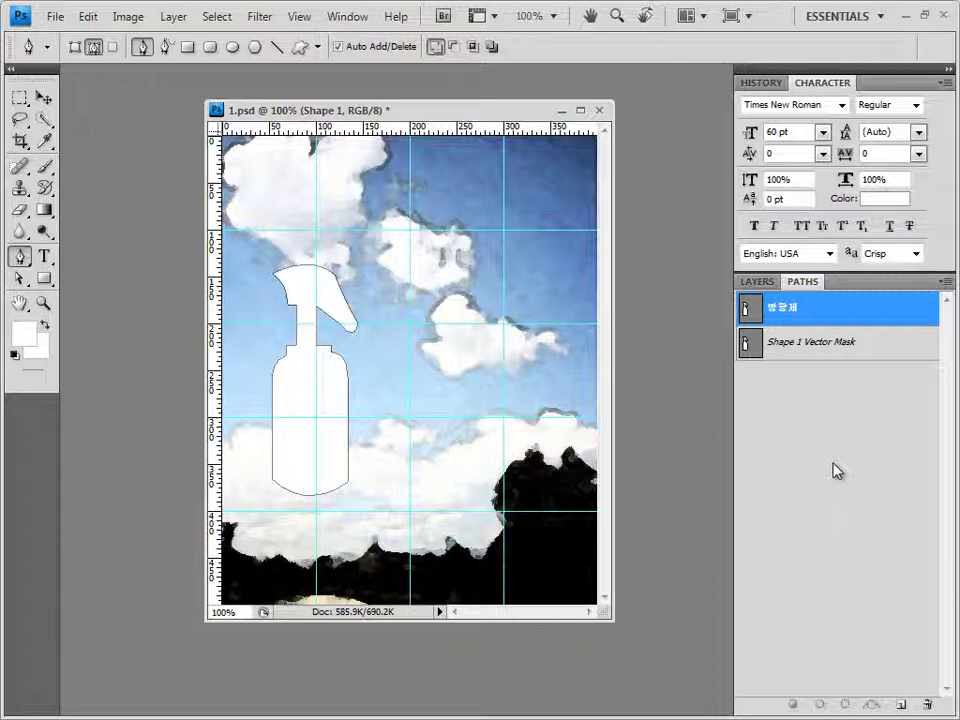
{"action": "left_click", "coordinate": [860, 432]}
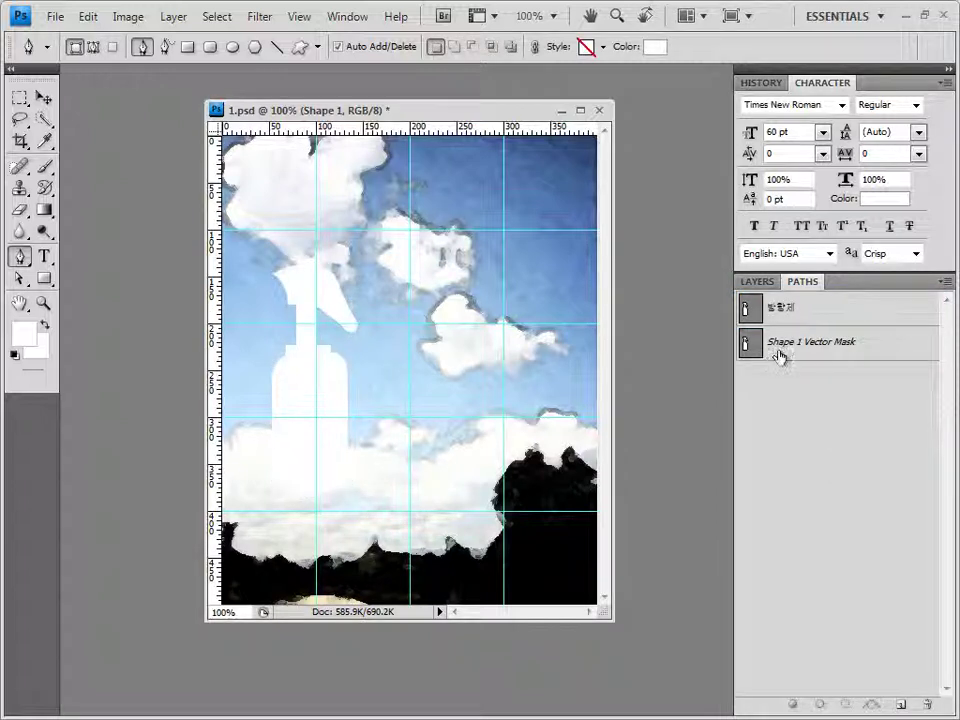
{"action": "left_click", "coordinate": [770, 284]}
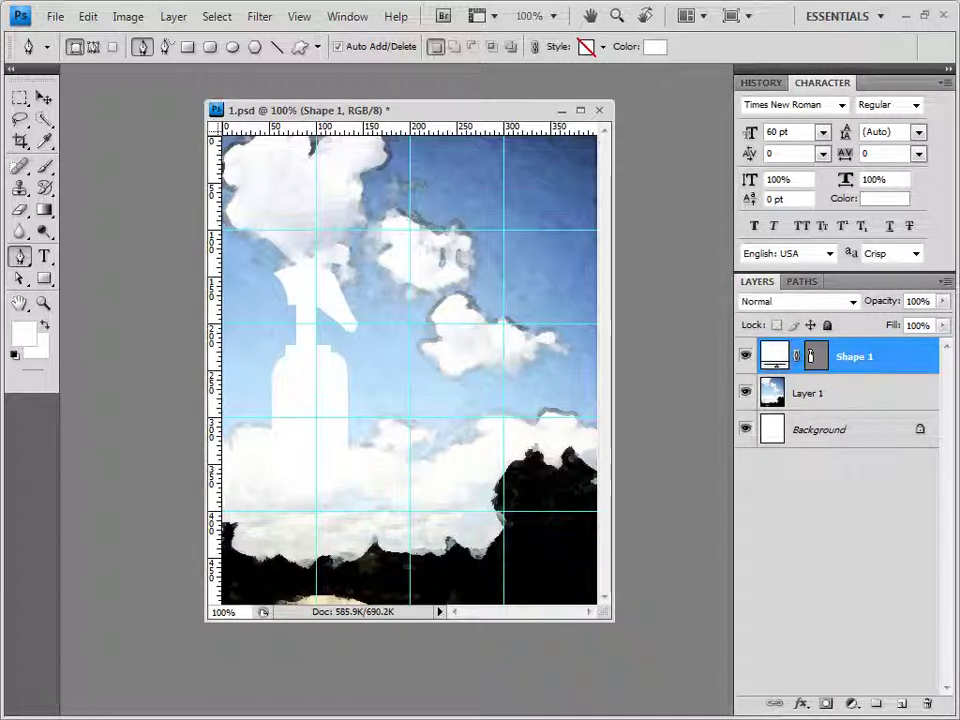
Bring 1급-2.JPG into Photoshop and paste the roses into 1.psd as Layer 2
{"action": "key", "text": "alt+Tab"}
{"action": "left_click_drag", "start_coordinate": [447, 340], "coordinate": [134, 122]}
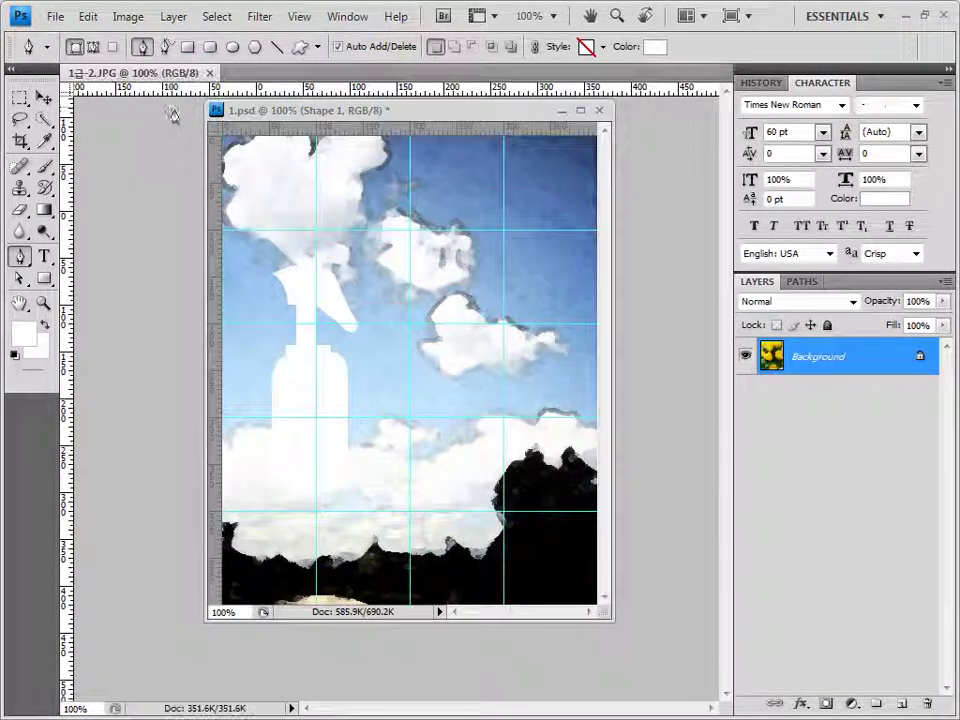
{"action": "left_click", "coordinate": [43, 97]}
{"action": "left_click_drag", "start_coordinate": [143, 86], "coordinate": [430, 120]}
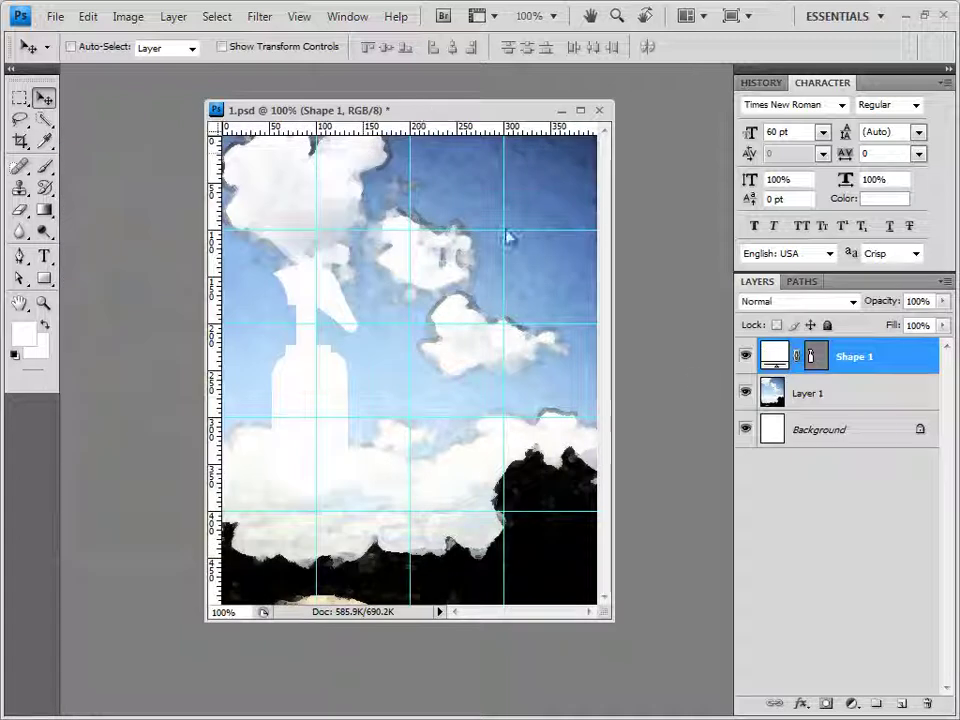
{"action": "key", "text": "ctrl+v"}
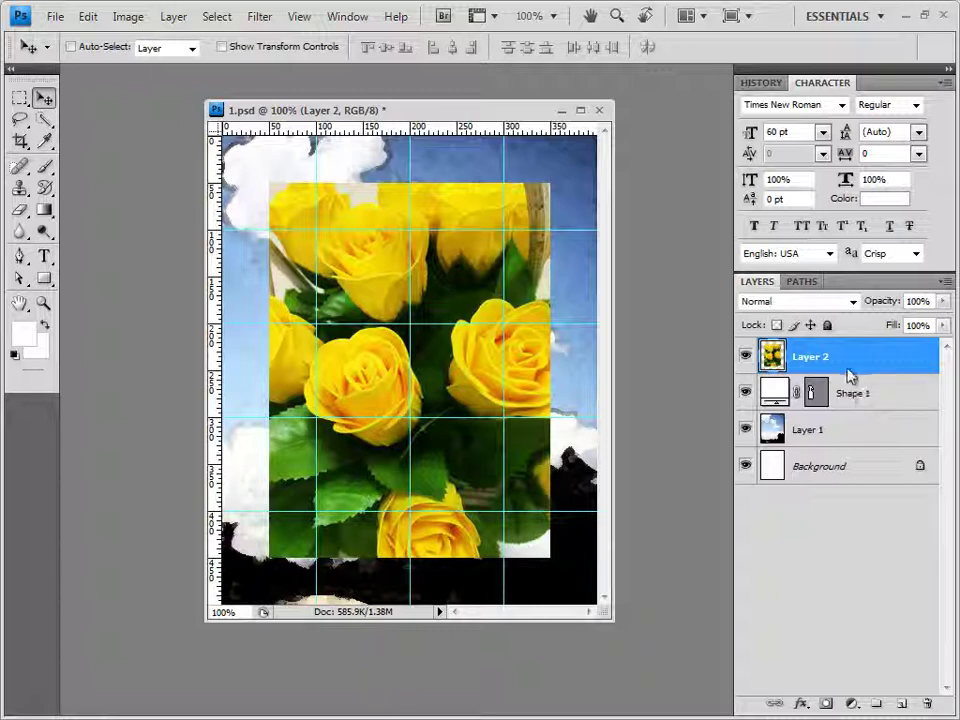
Clip Layer 2 to the bottle shape and scale the roses to 68.8% to fill it
{"action": "left_click", "coordinate": [850, 374], "text": "alt"}
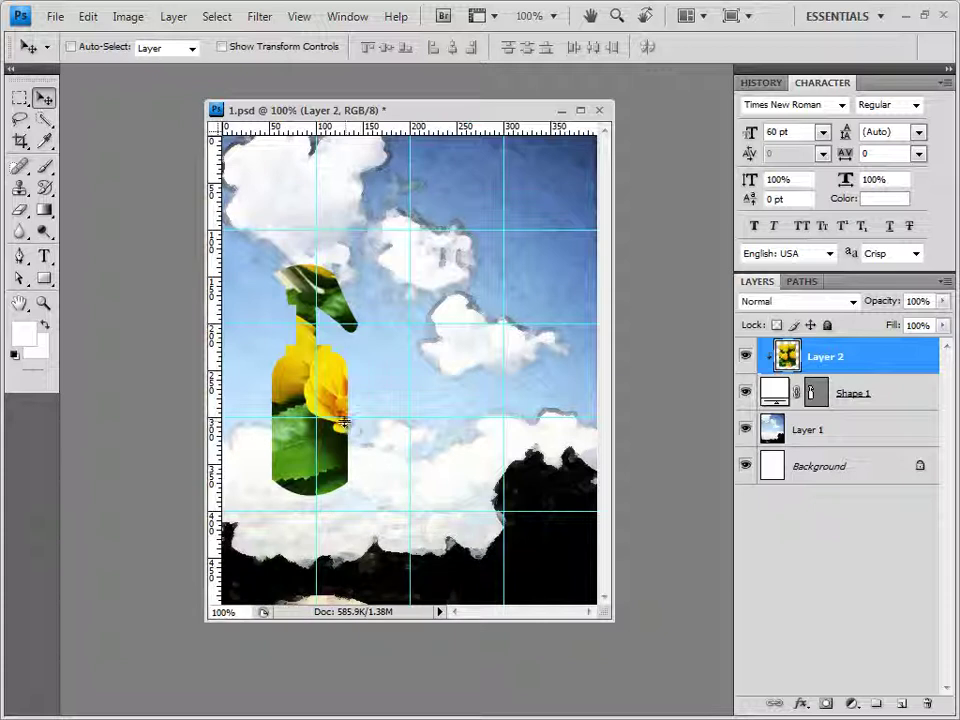
{"action": "key", "text": "ctrl+t"}
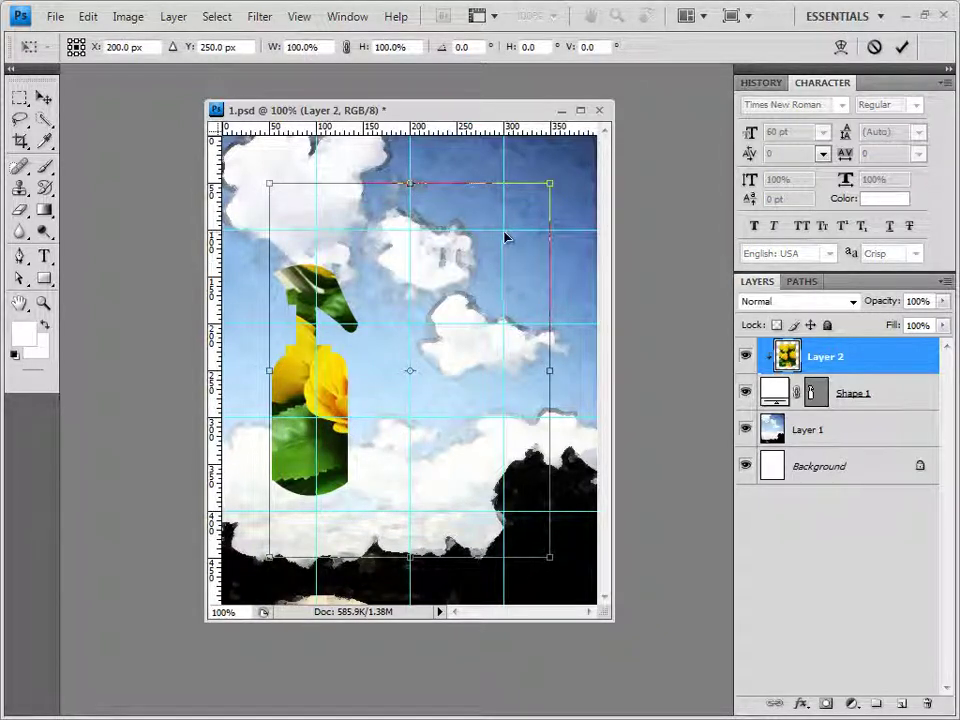
{"action": "left_click_drag", "start_coordinate": [357, 369], "coordinate": [316, 344]}
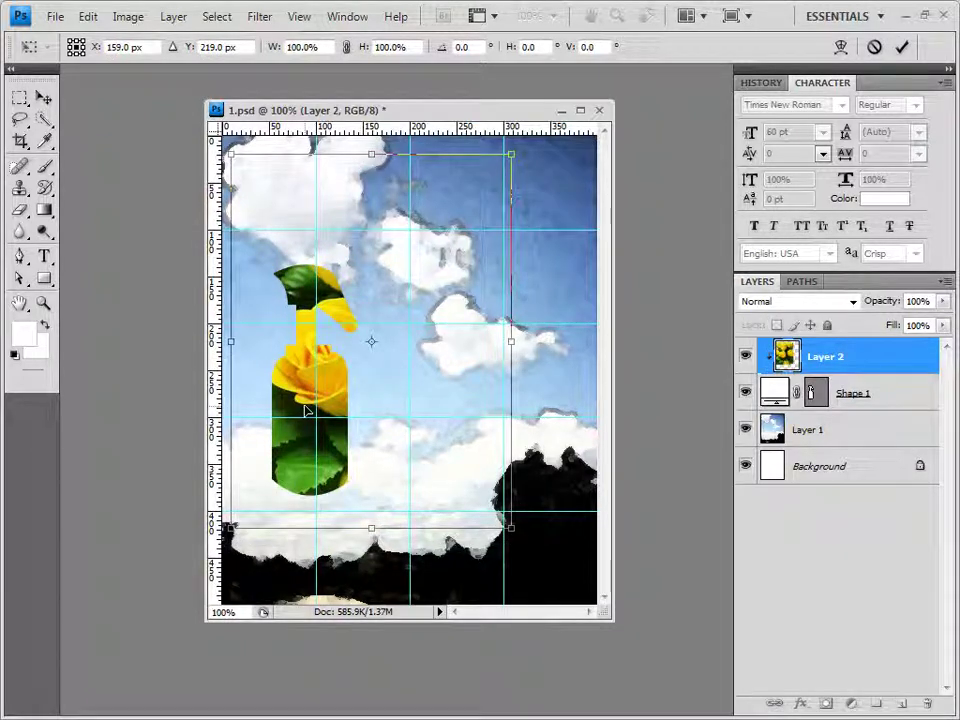
{"action": "key", "text": "ctrl+z"}
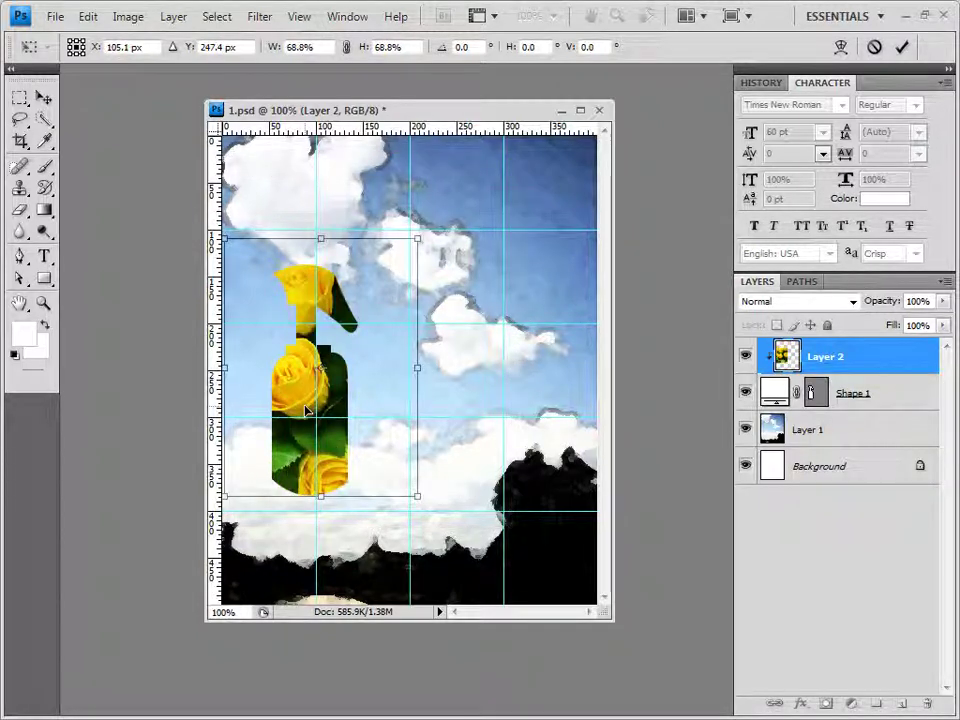
{"action": "key", "text": "Return"}
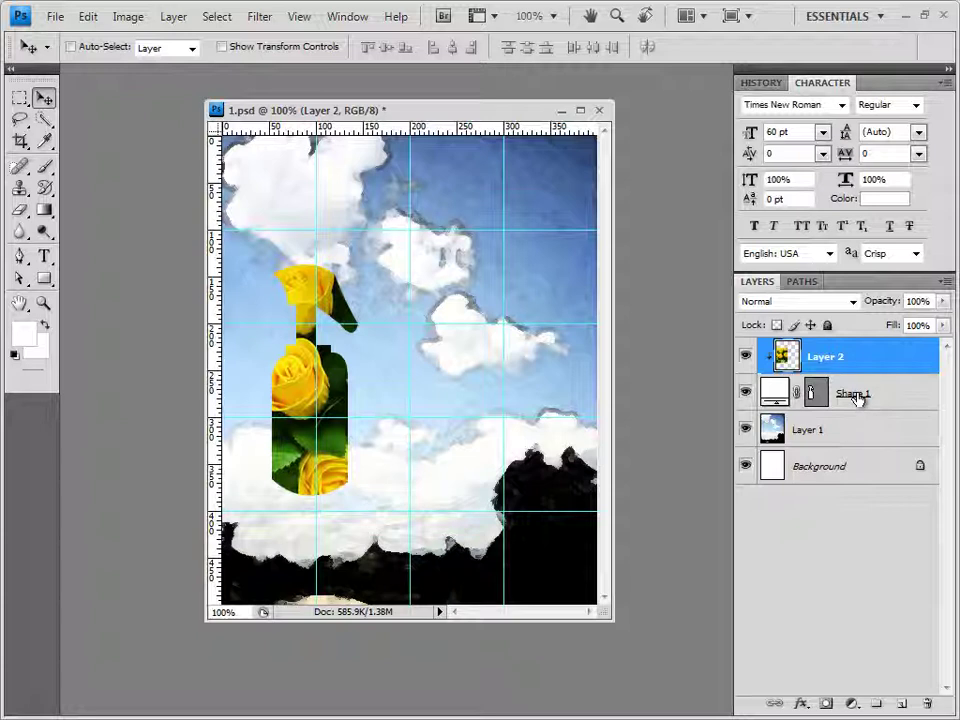
Add a Stroke effect to the Shape 1 bottle with a Gradient fill type
{"action": "left_click", "coordinate": [857, 396]}
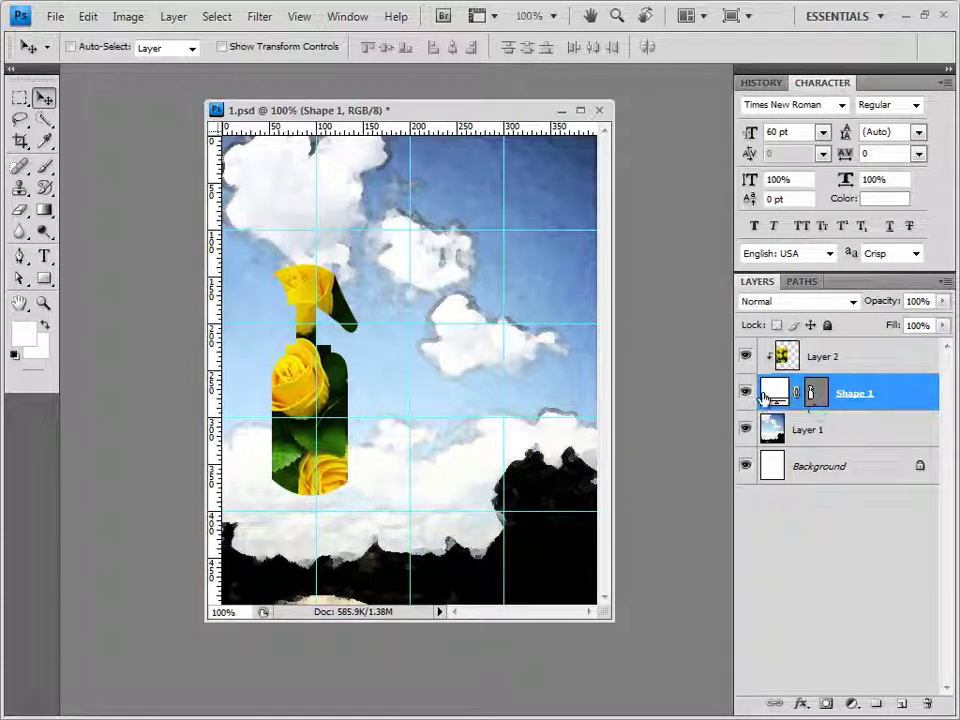
{"action": "left_click", "coordinate": [801, 705]}
{"action": "left_click", "coordinate": [817, 691]}
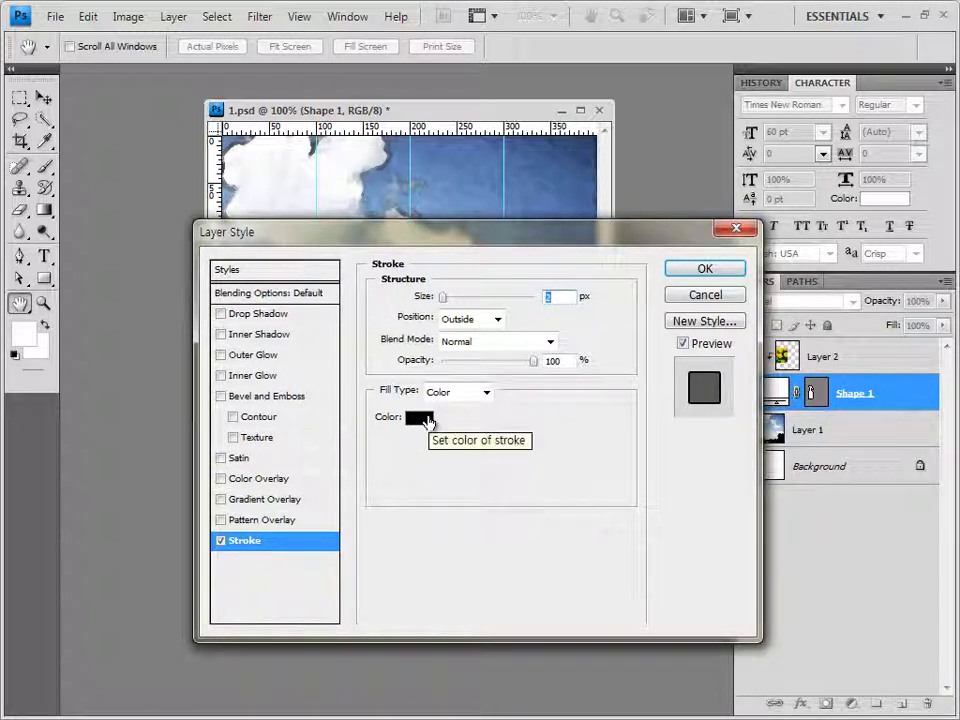
{"action": "left_click", "coordinate": [455, 395]}
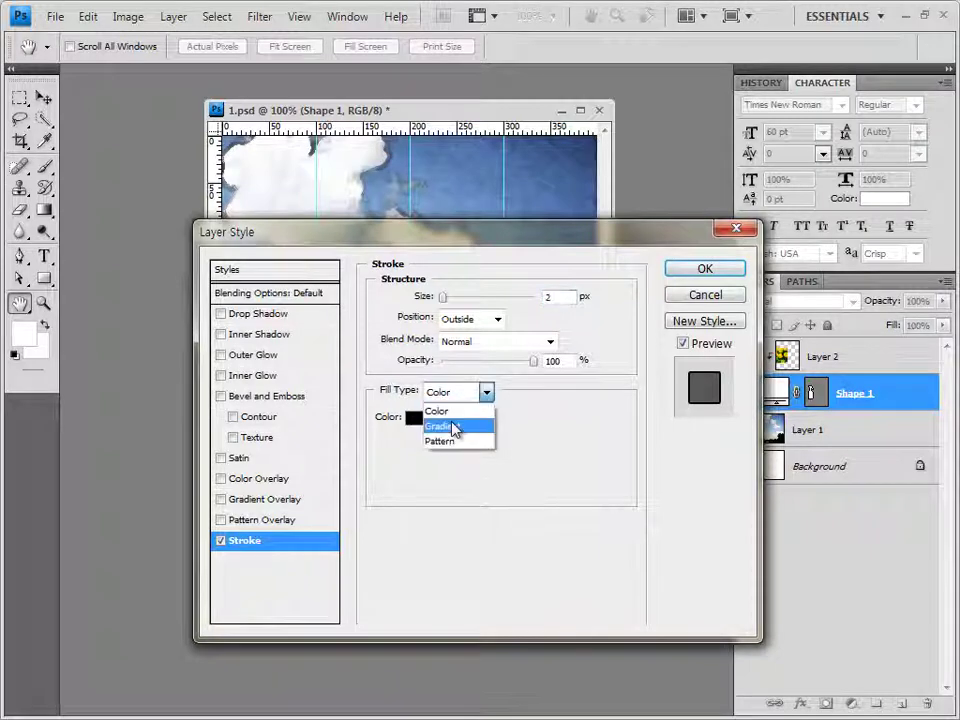
{"action": "left_click", "coordinate": [452, 426]}
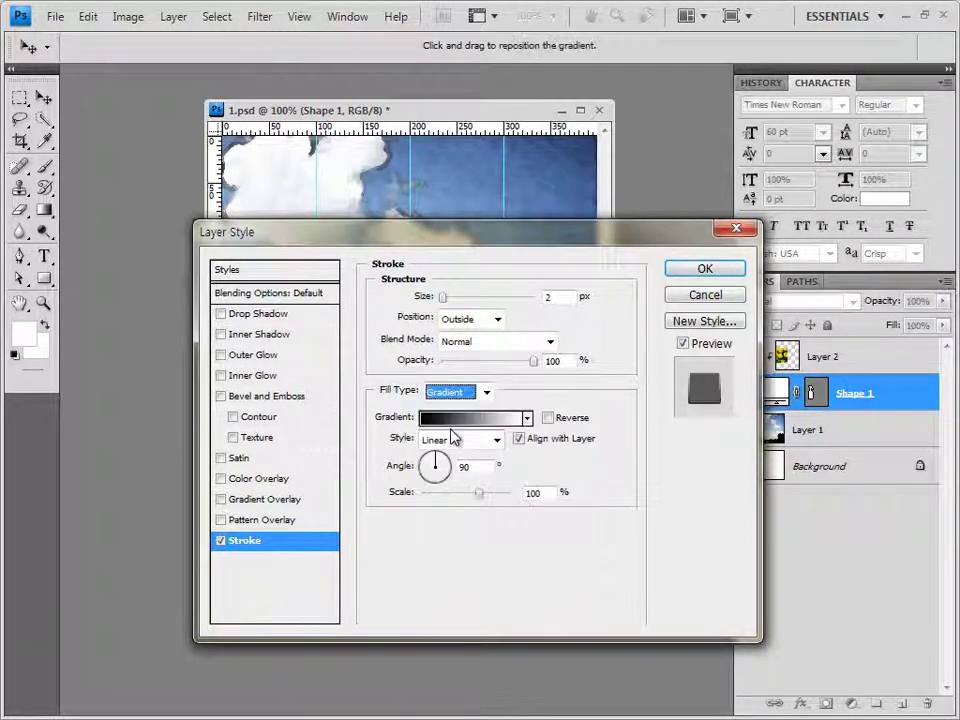
{"action": "left_click", "coordinate": [481, 427]}
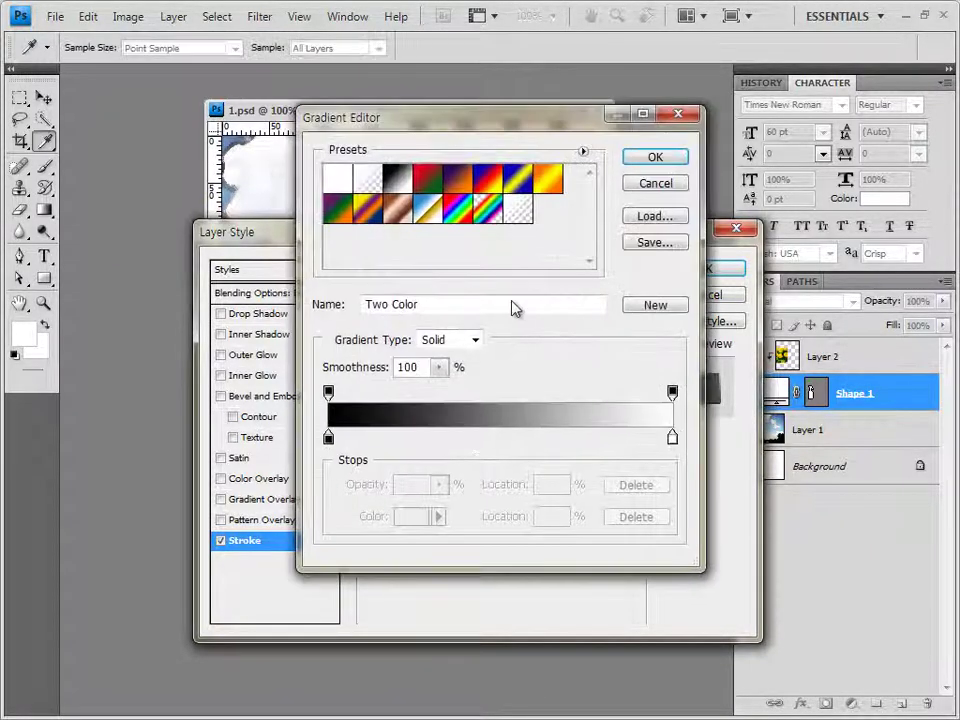
{"action": "left_click_drag", "start_coordinate": [492, 64], "coordinate": [536, 150]}
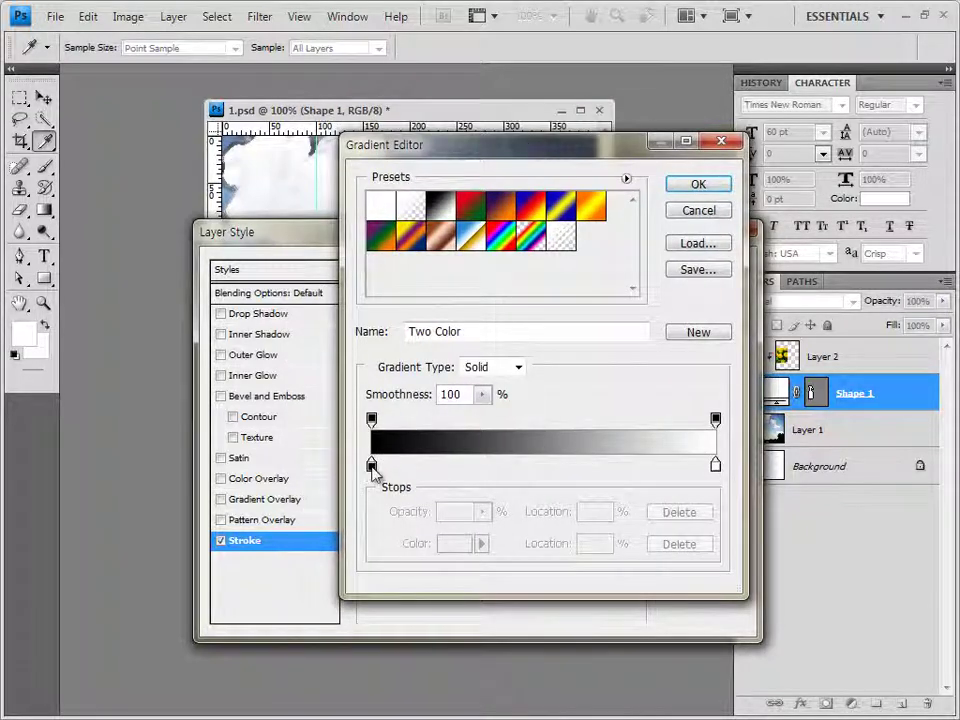
Set the stroke gradient from white ffffff to red ff0000, add an Inner Shadow, and apply
{"action": "double_click", "coordinate": [371, 466]}
{"action": "double_click", "coordinate": [600, 517]}
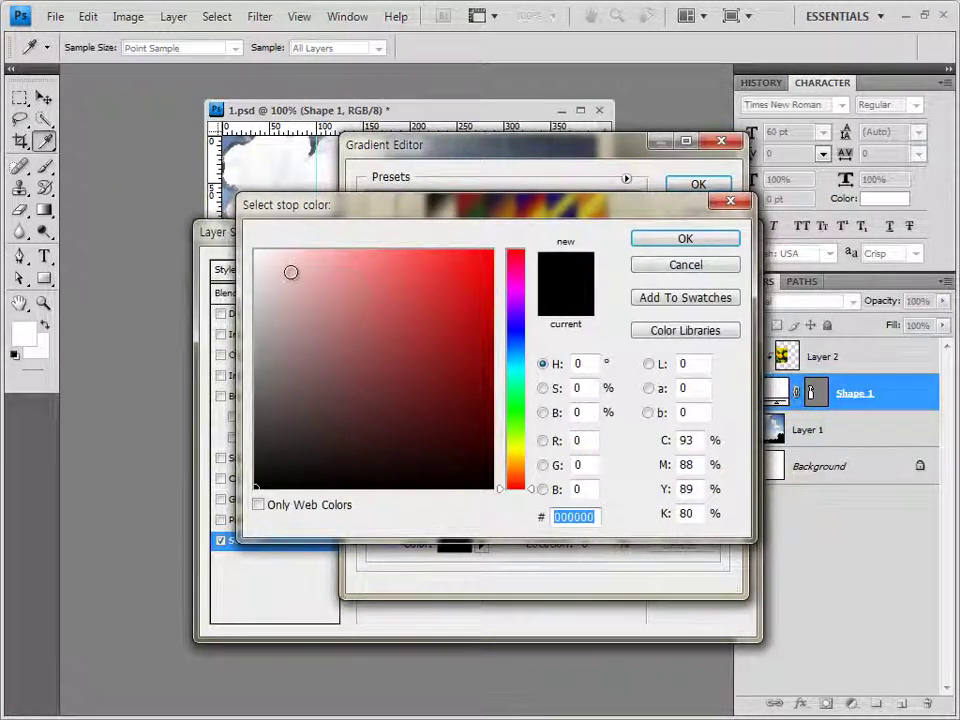
{"action": "type", "text": "ffffff"}
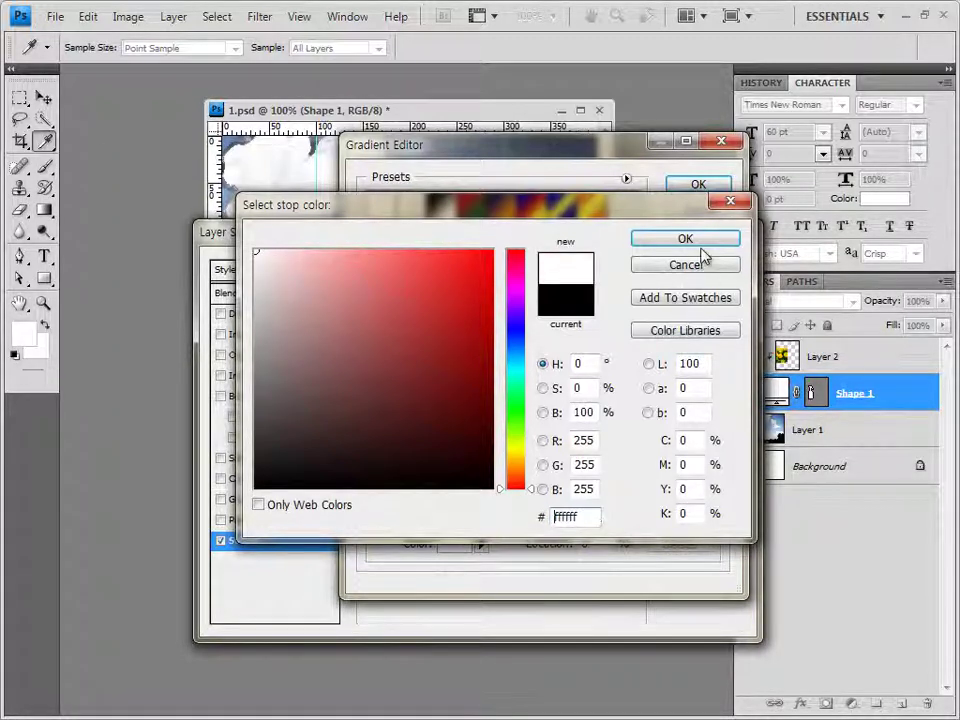
{"action": "left_click", "coordinate": [701, 245]}
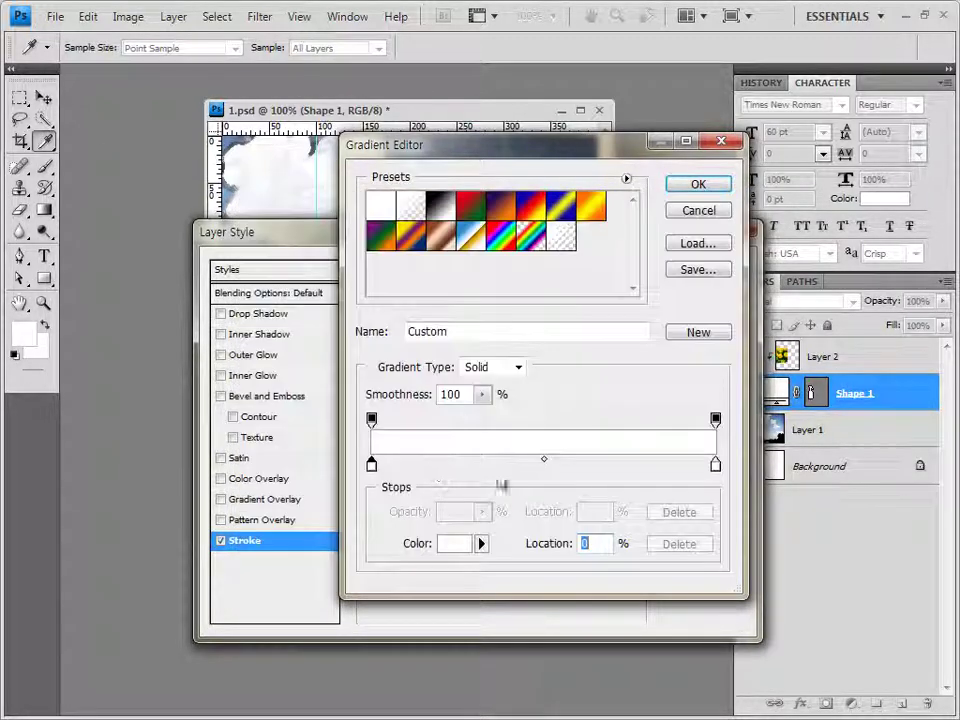
{"action": "double_click", "coordinate": [716, 465]}
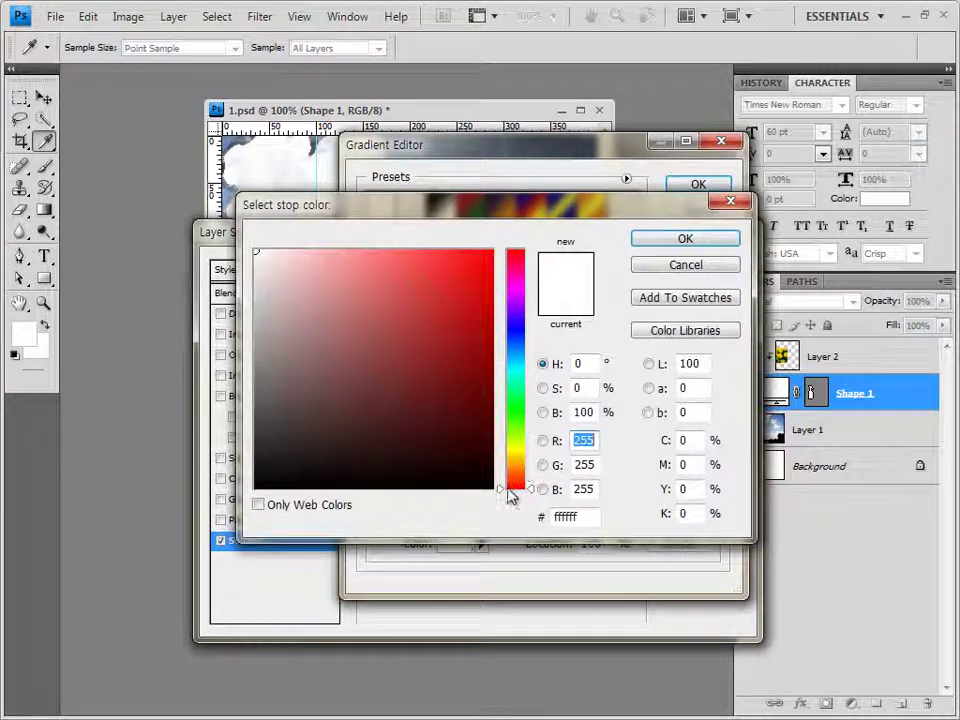
{"action": "double_click", "coordinate": [583, 516]}
{"action": "type", "text": "ff0000"}
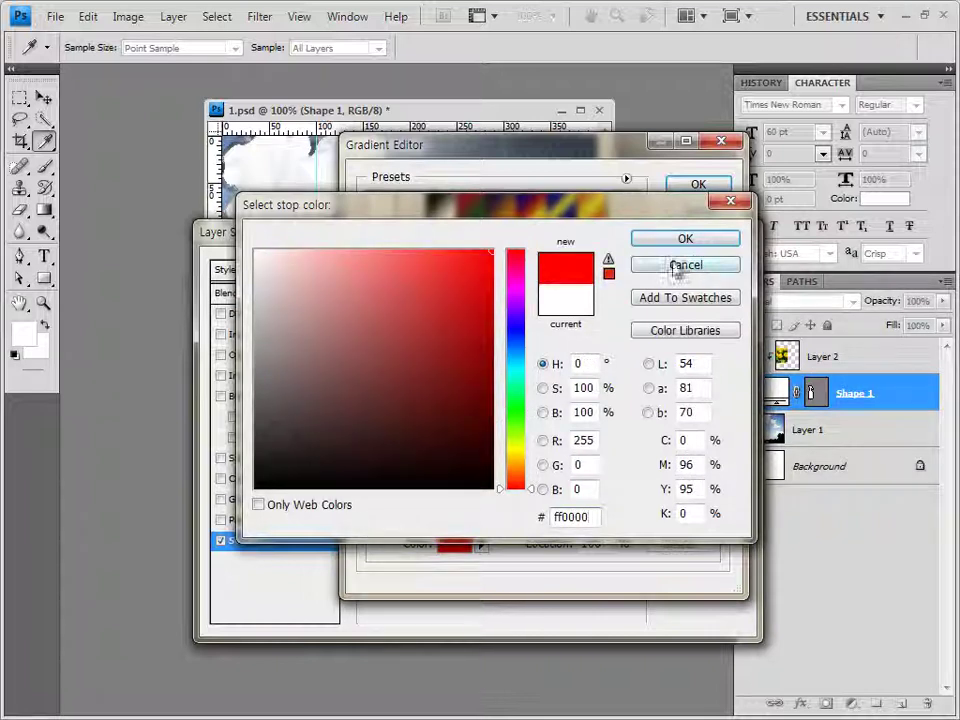
{"action": "left_click", "coordinate": [695, 243]}
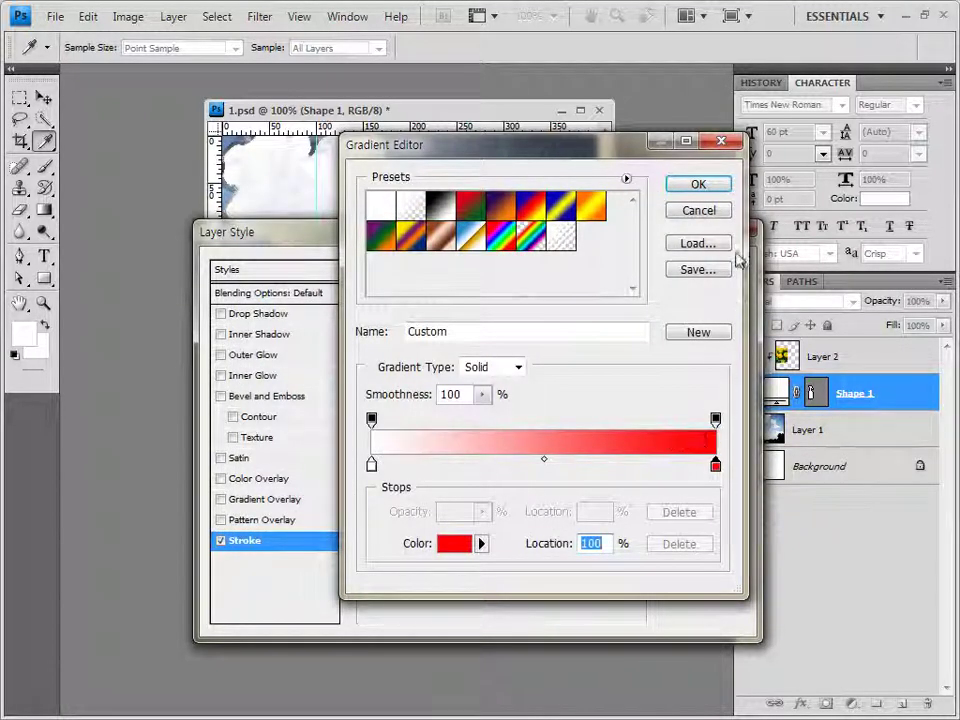
{"action": "left_click", "coordinate": [714, 188]}
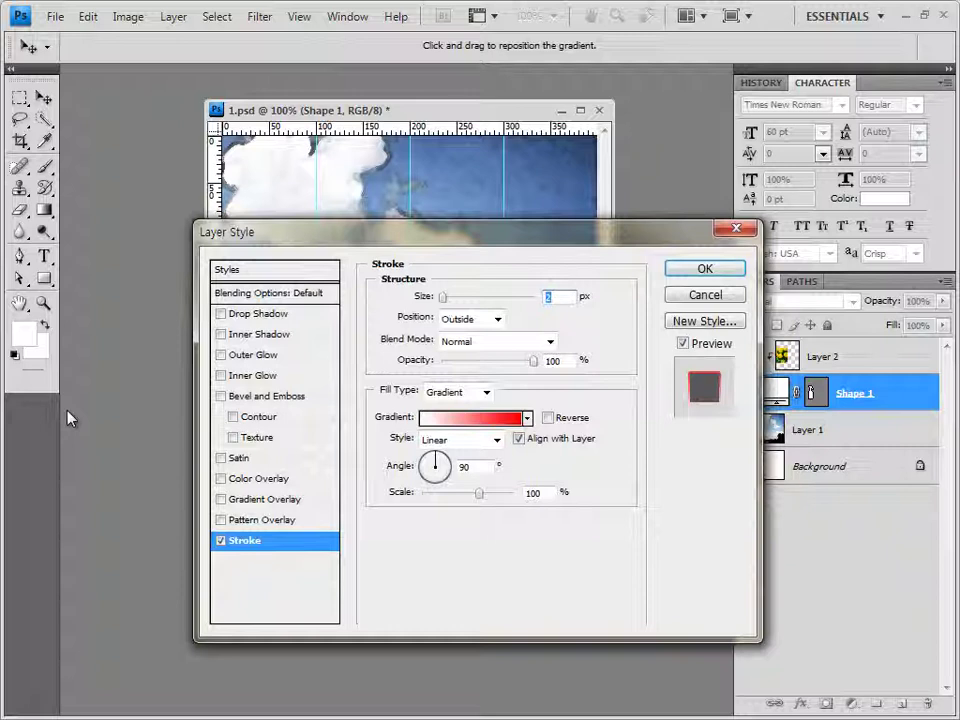
{"action": "left_click", "coordinate": [282, 335]}
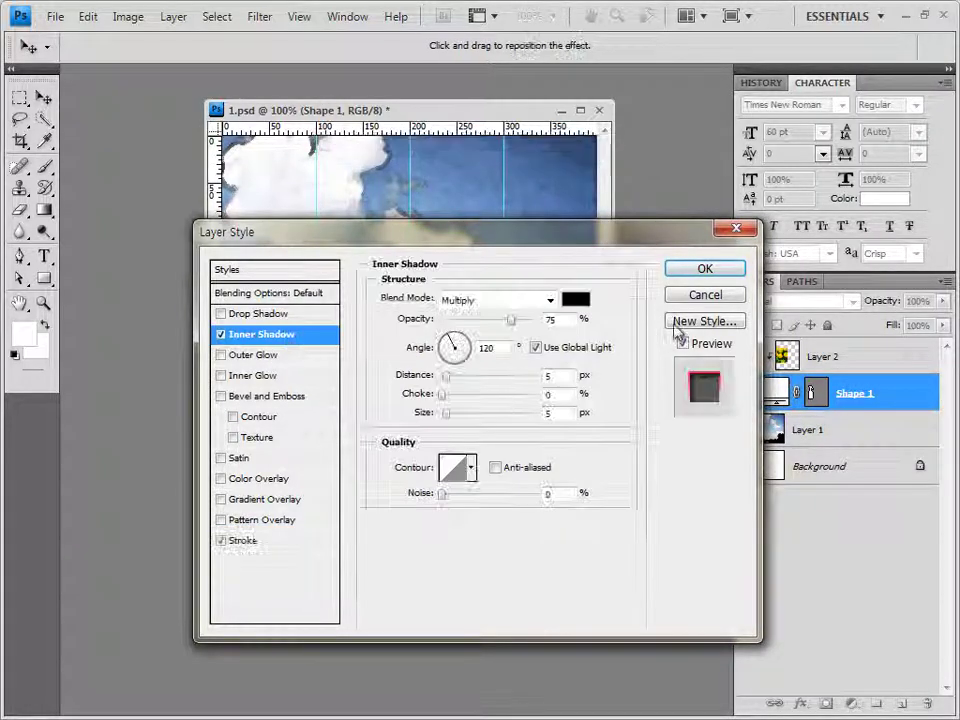
{"action": "left_click", "coordinate": [705, 268]}
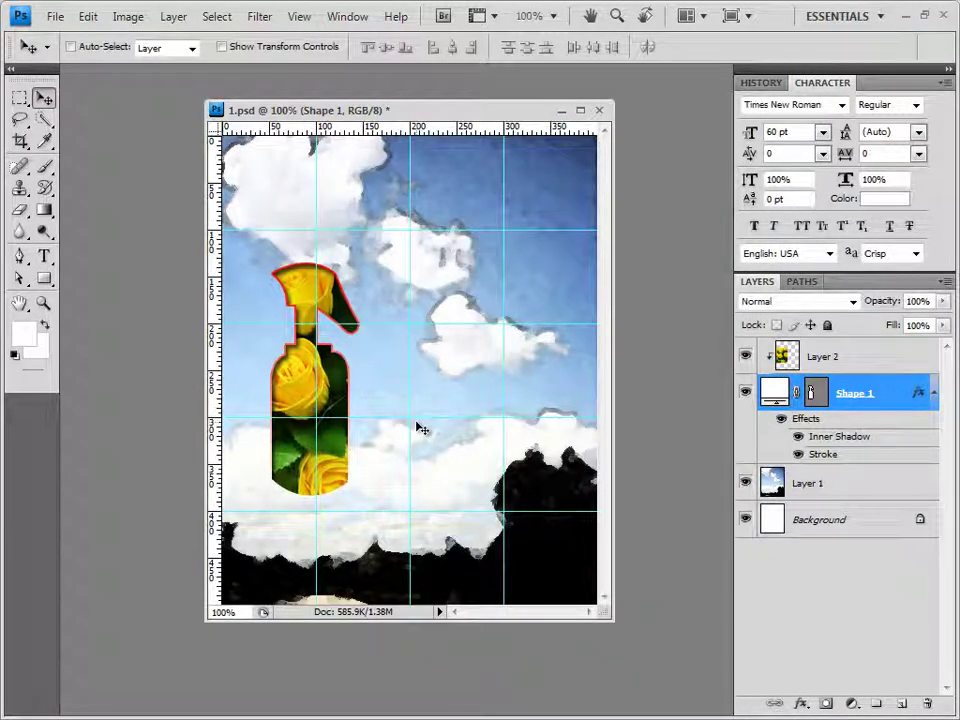
Open the heart photo 1급-3.JPG from the practice images folder
{"action": "key", "text": "alt+Tab"}
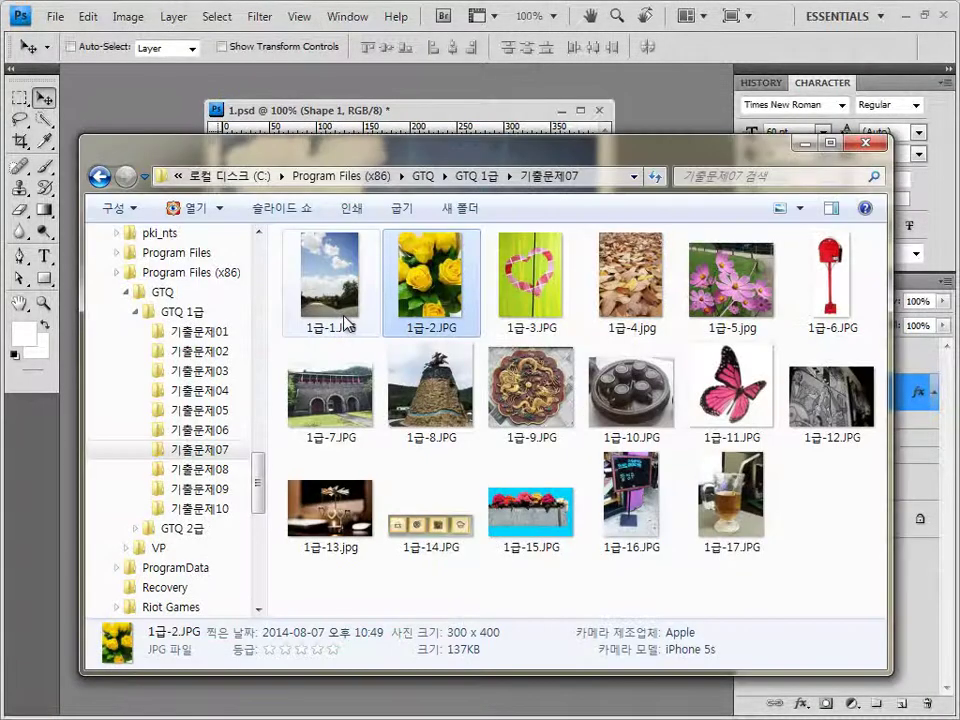
{"action": "left_click", "coordinate": [531, 283]}
{"action": "key", "text": "Return"}
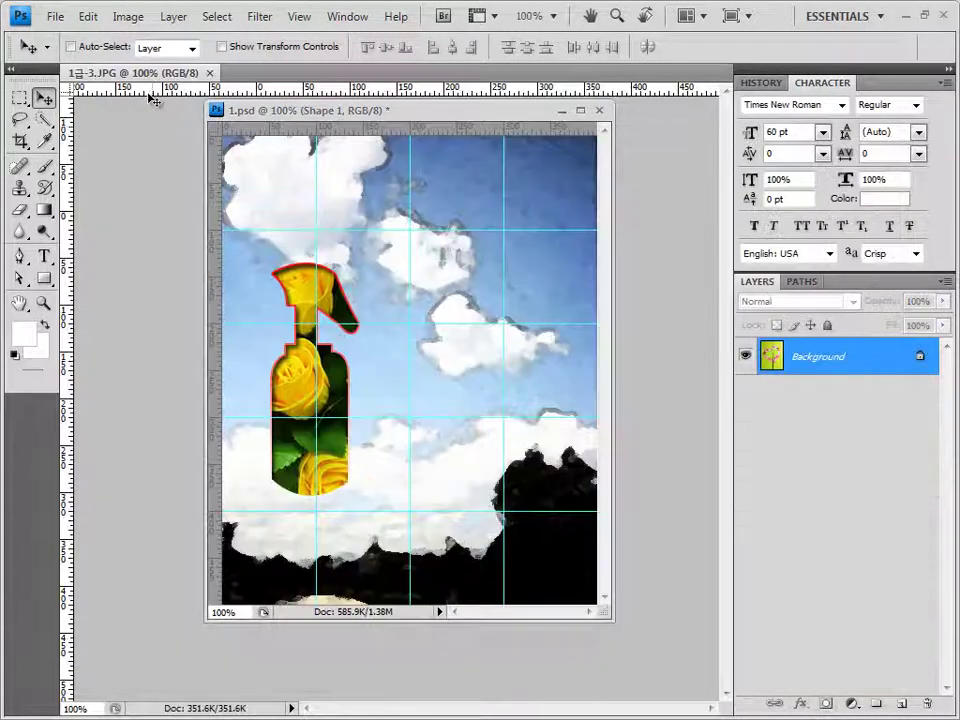
Float the heart photo over the poster and Quick Select the pink heart with a 7 px brush
{"action": "left_click_drag", "start_coordinate": [80, 73], "coordinate": [370, 362]}
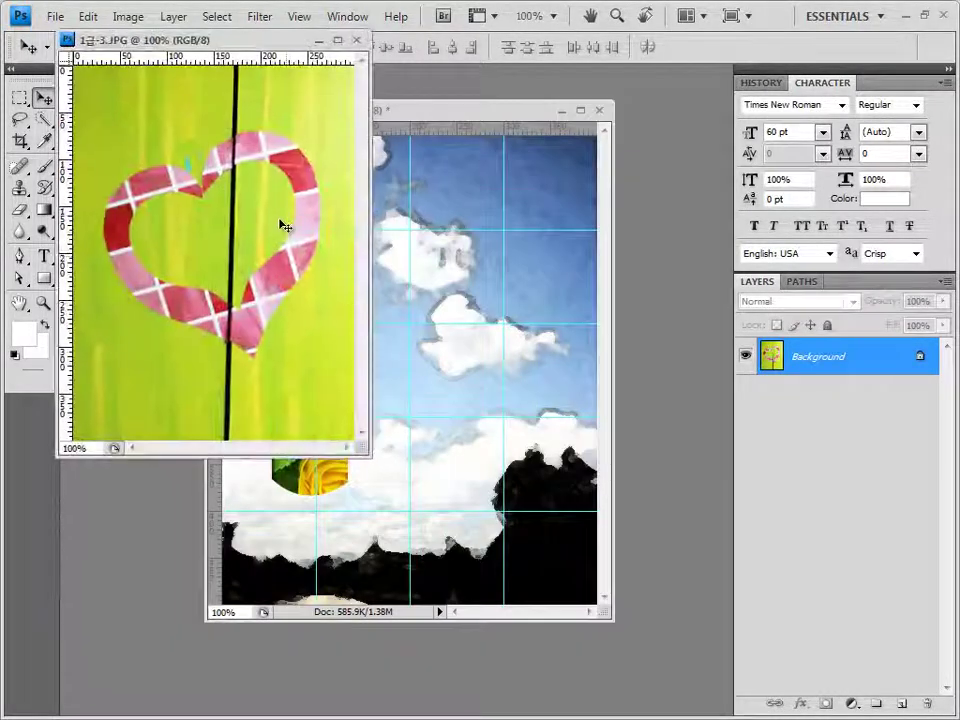
{"action": "left_click_drag", "start_coordinate": [260, 47], "coordinate": [274, 178]}
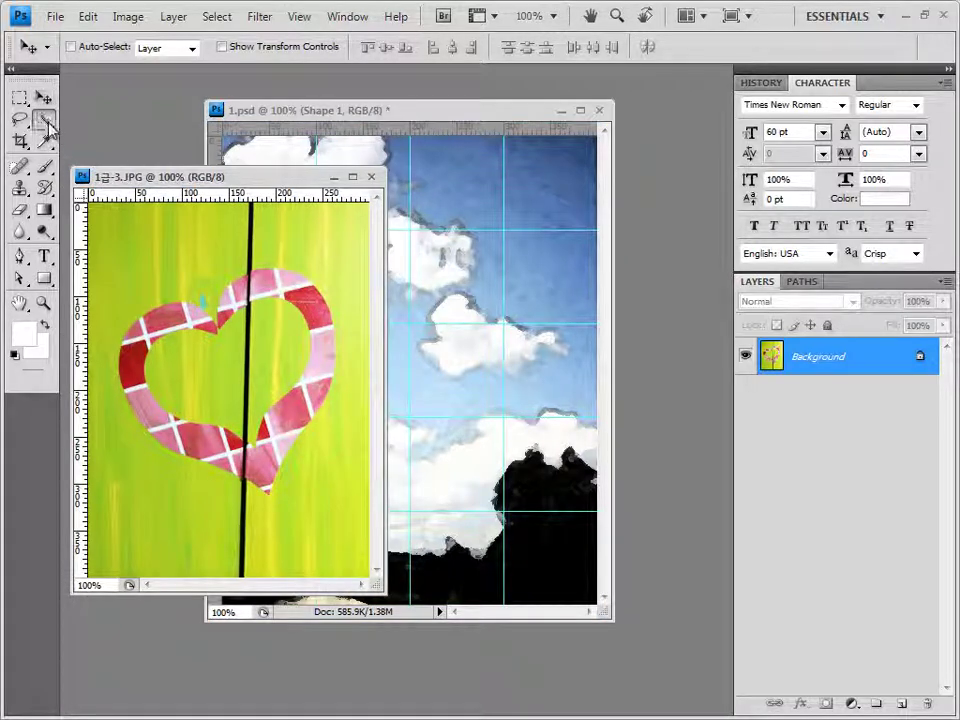
{"action": "left_click_drag", "start_coordinate": [43, 119], "coordinate": [120, 118]}
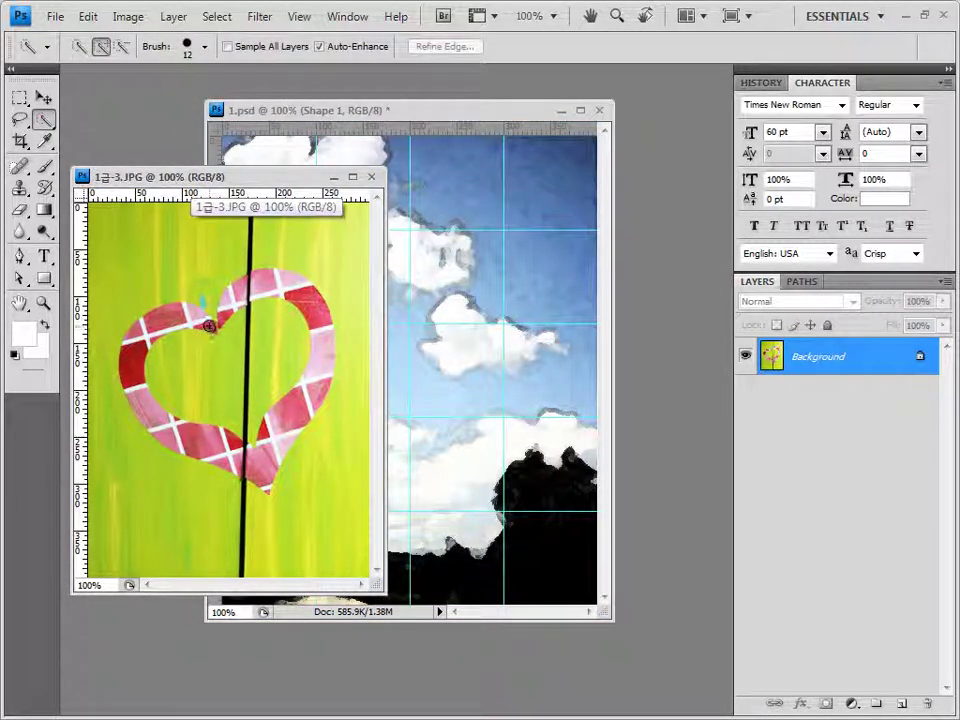
{"action": "mouse_move", "coordinate": [197, 316]}
{"action": "left_mouse_down"}
{"action": "mouse_move", "coordinate": [132, 338]}
{"action": "mouse_move", "coordinate": [121, 365]}
{"action": "mouse_move", "coordinate": [135, 356]}
{"action": "mouse_move", "coordinate": [133, 395]}
{"action": "mouse_move", "coordinate": [131, 382]}
{"action": "mouse_move", "coordinate": [162, 426]}
{"action": "mouse_move", "coordinate": [264, 475]}
{"action": "mouse_move", "coordinate": [271, 439]}
{"action": "mouse_move", "coordinate": [308, 388]}
{"action": "mouse_move", "coordinate": [321, 329]}
{"action": "mouse_move", "coordinate": [302, 290]}
{"action": "mouse_move", "coordinate": [267, 280]}
{"action": "left_mouse_up"}
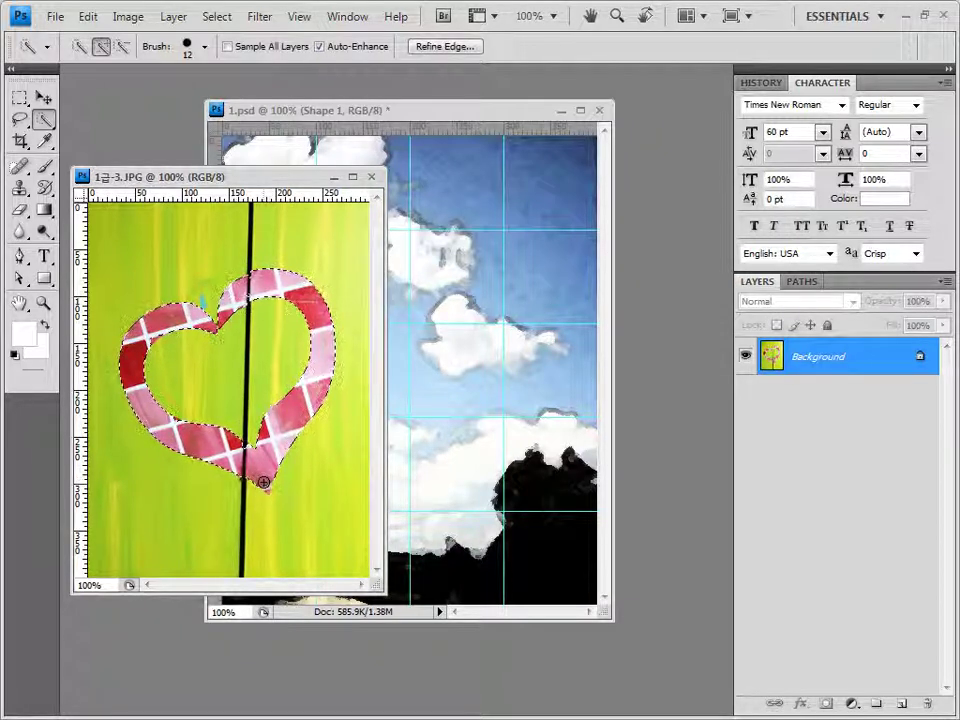
{"action": "left_click", "coordinate": [204, 46]}
{"action": "left_click_drag", "start_coordinate": [116, 96], "coordinate": [110, 96]}
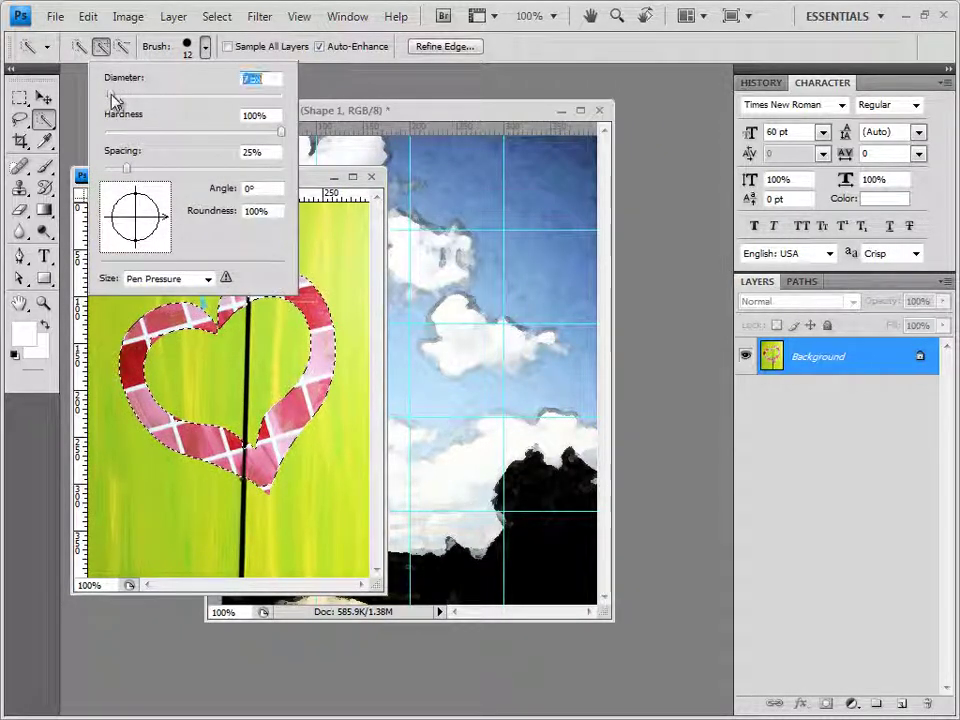
{"action": "key", "text": "Return"}
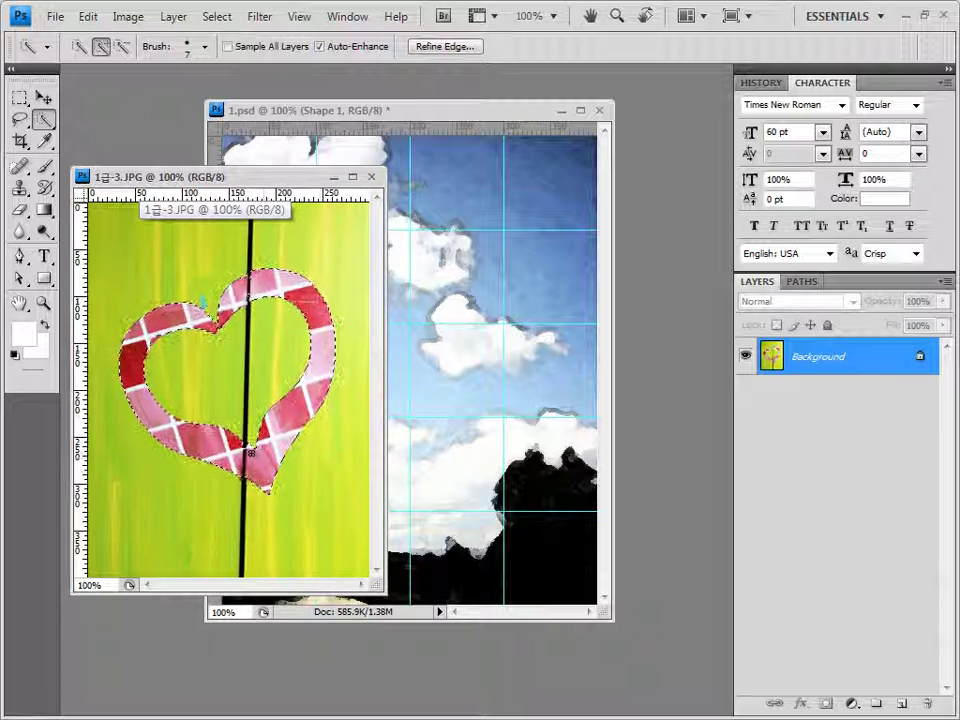
Add the heart's top notch with a Shift-lasso, close the photo, and paste the heart into 1.psd
{"action": "left_click", "coordinate": [21, 119]}
{"action": "left_click", "coordinate": [57, 122]}
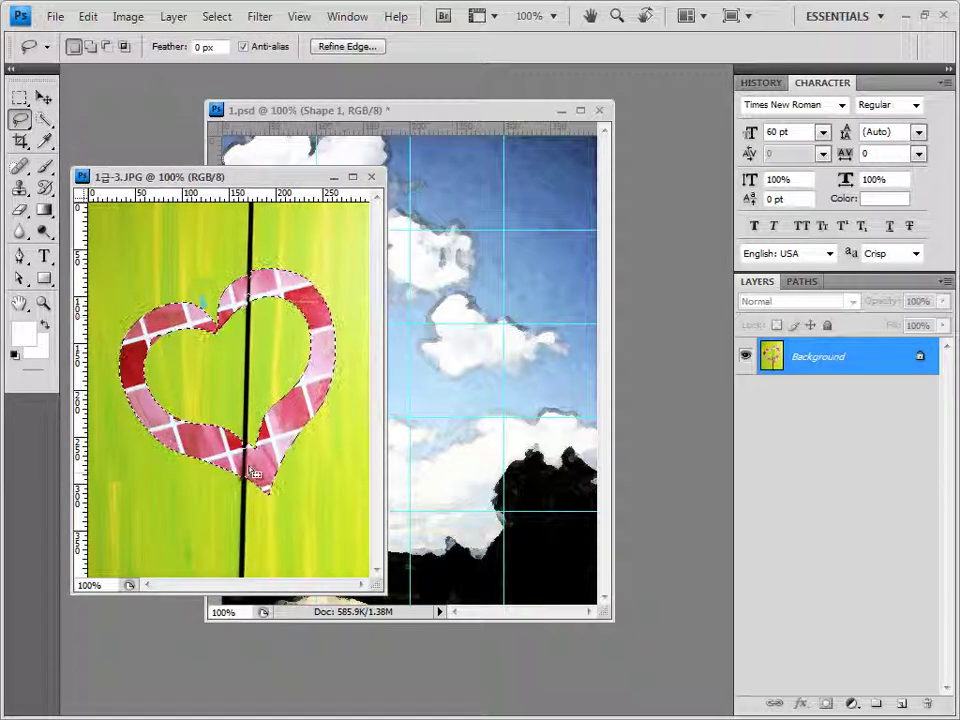
{"action": "key", "text": "shift"}
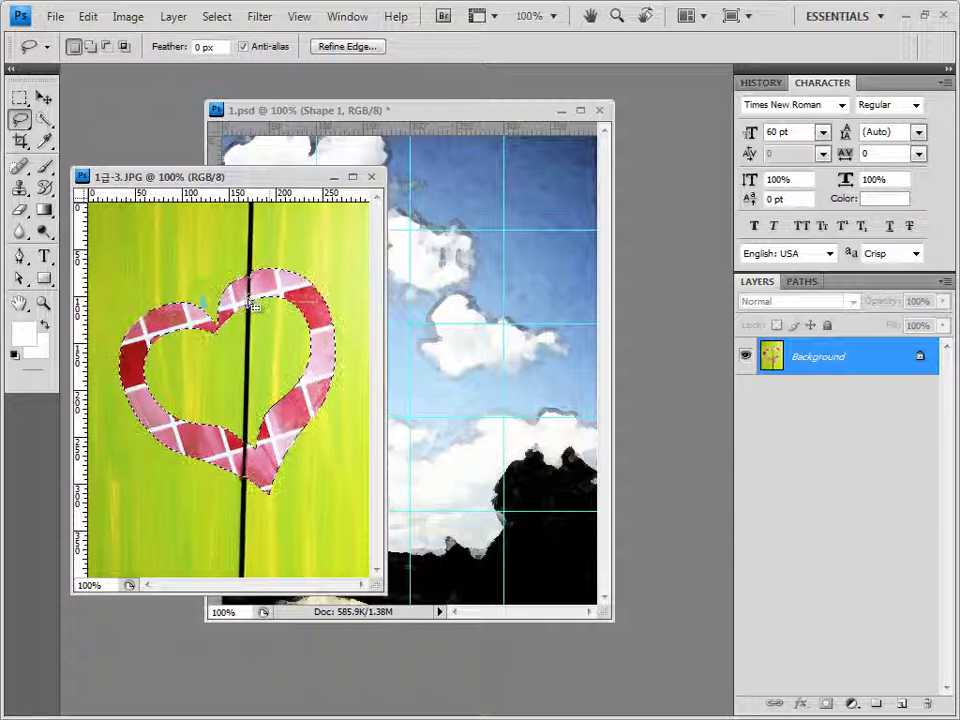
{"action": "key", "text": "shift"}
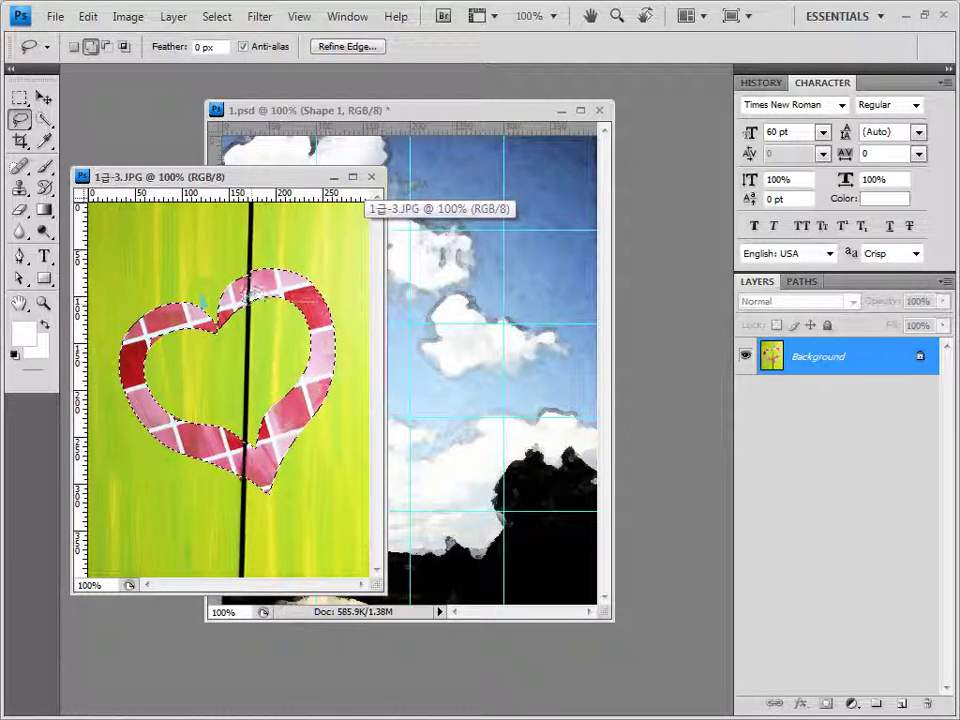
{"action": "mouse_move", "coordinate": [250, 290]}
{"action": "left_mouse_down"}
{"action": "mouse_move", "coordinate": [200, 340]}
{"action": "mouse_move", "coordinate": [235, 235]}
{"action": "mouse_move", "coordinate": [252, 288]}
{"action": "left_mouse_up"}
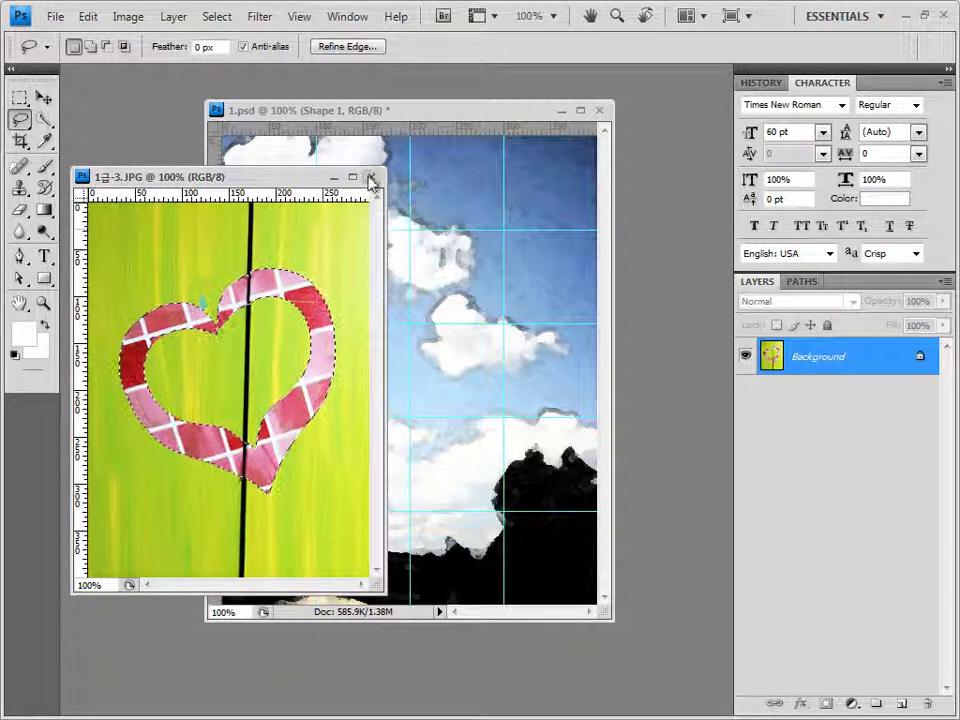
{"action": "left_click", "coordinate": [370, 178]}
{"action": "key", "text": "ctrl+v"}
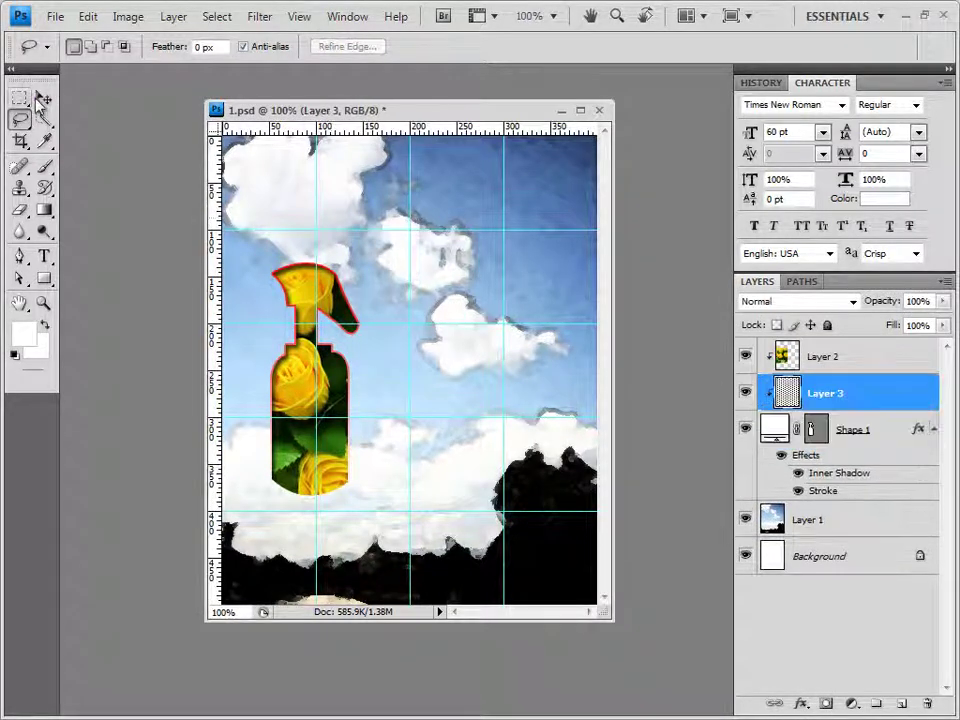
Move Layer 3 above Layer 2, release its clipping mask, and place the heart at upper right
{"action": "key", "text": "v"}
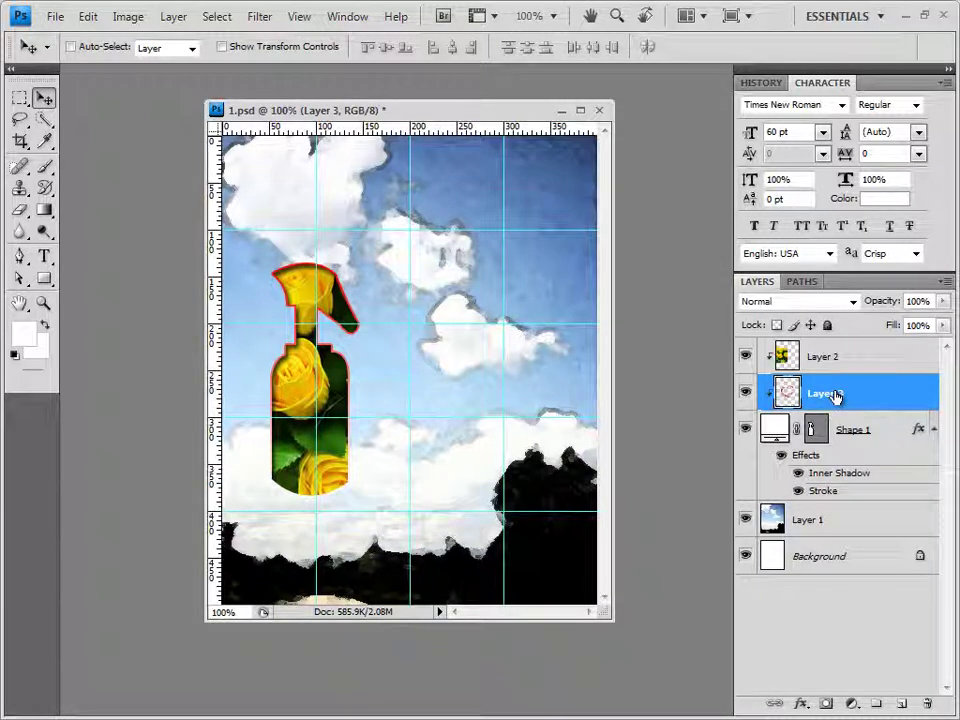
{"action": "left_click_drag", "start_coordinate": [836, 397], "coordinate": [821, 358]}
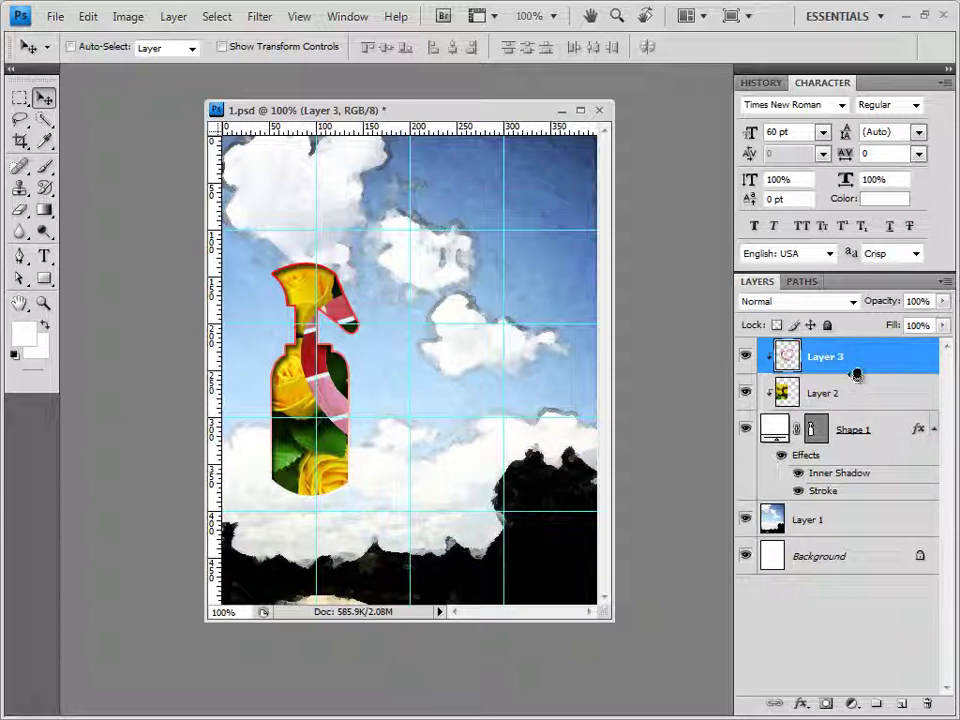
{"action": "left_click", "coordinate": [857, 375], "text": "alt"}
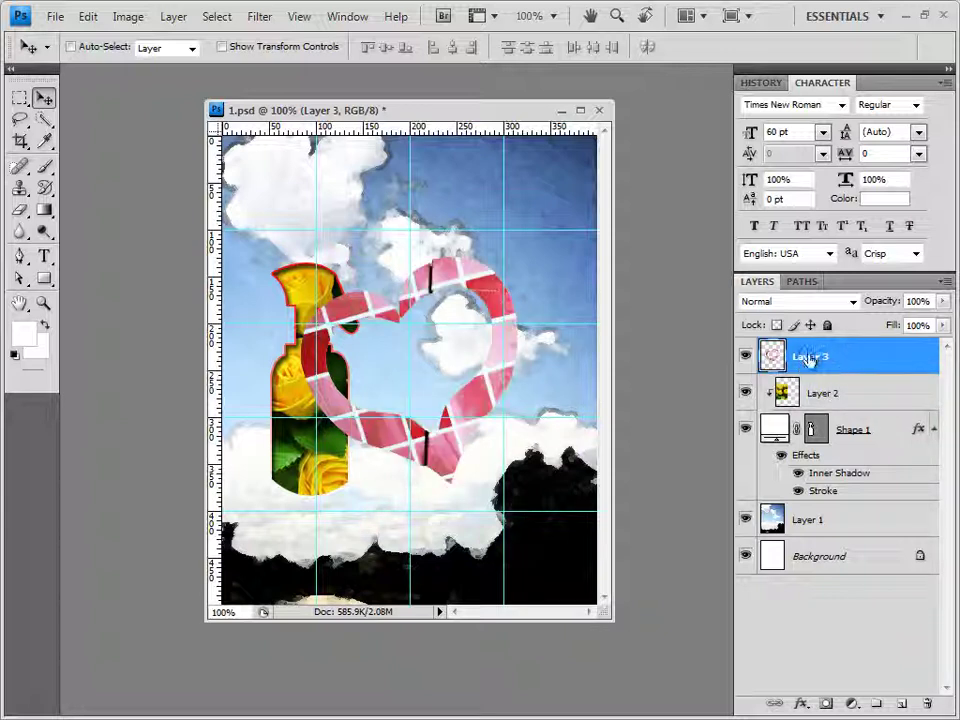
{"action": "left_click_drag", "start_coordinate": [431, 287], "coordinate": [496, 227]}
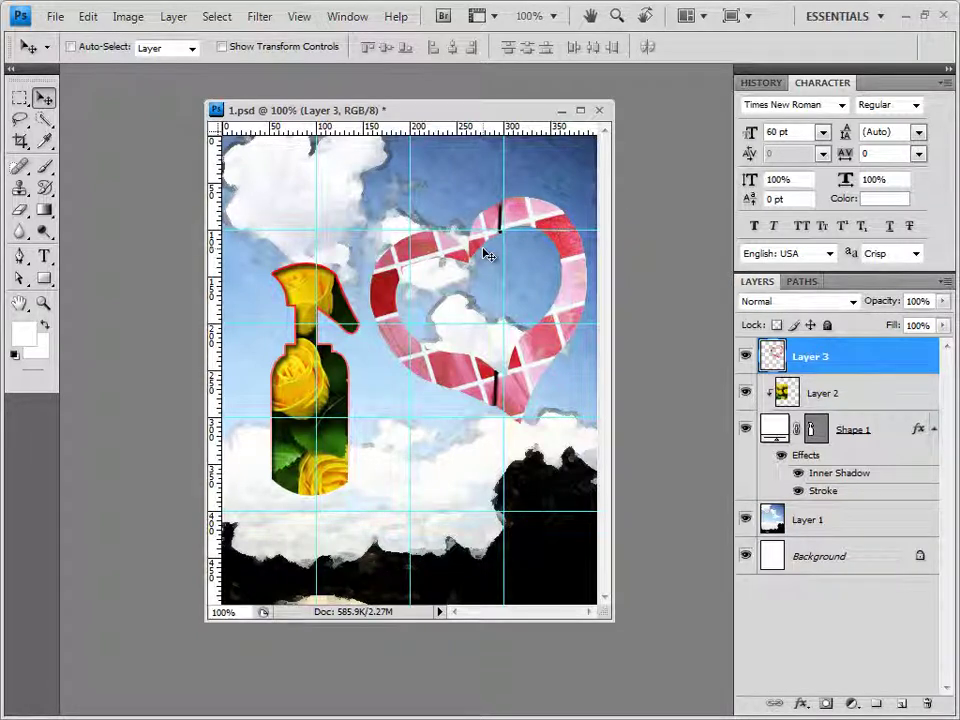
{"action": "key", "text": "ctrl+t"}
{"action": "key", "text": "Return"}
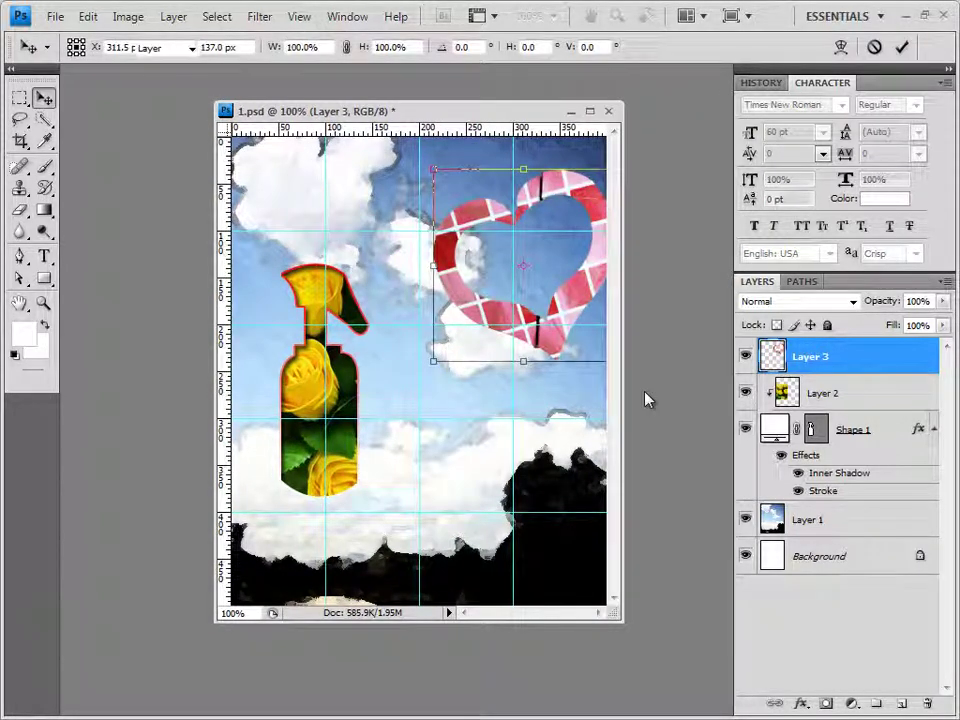
Apply a default Bevel and Emboss effect to the heart on Layer 3
{"action": "left_click", "coordinate": [801, 703]}
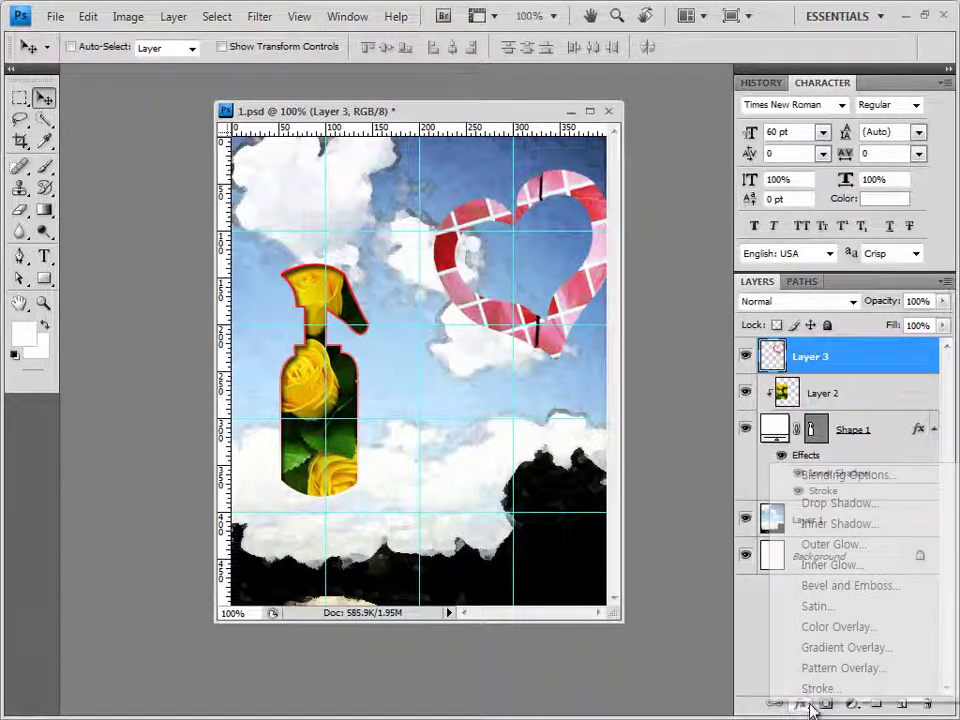
{"action": "left_click", "coordinate": [851, 585]}
{"action": "left_click", "coordinate": [705, 268]}
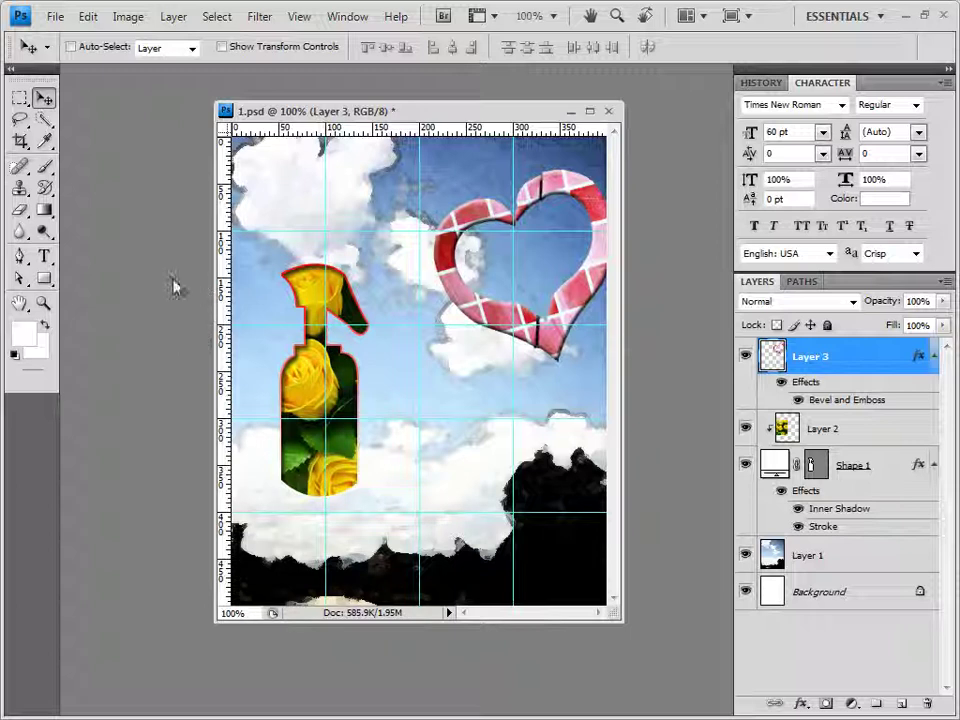
{"action": "left_click_drag", "start_coordinate": [44, 279], "coordinate": [153, 375]}
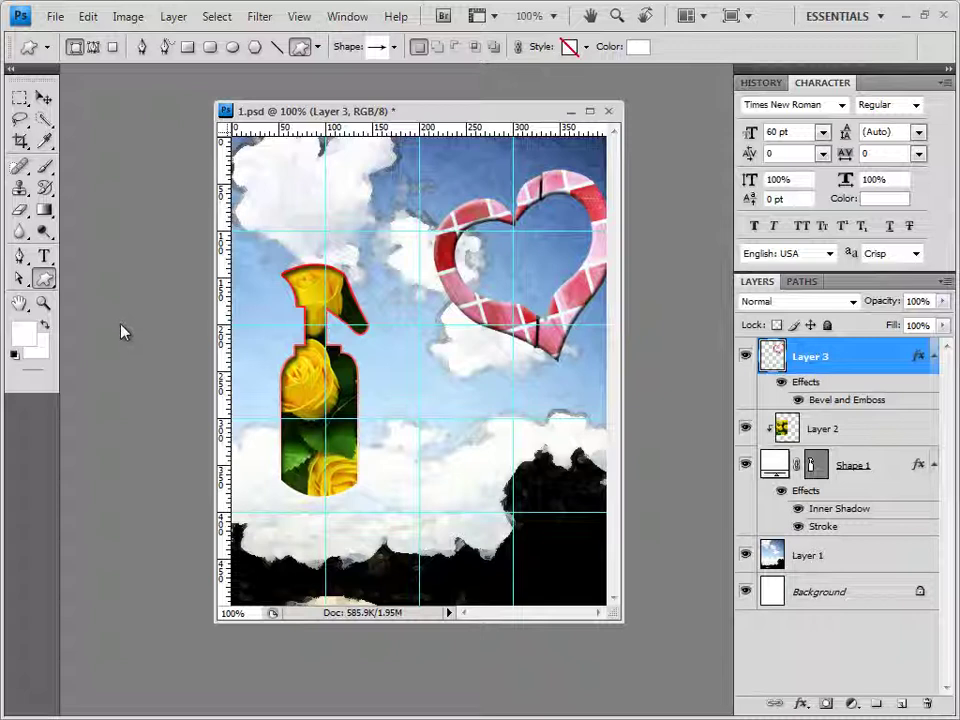
Load the Objects shape set and draw the confetti shape from the bottle top toward lower right
{"action": "left_click", "coordinate": [395, 47]}
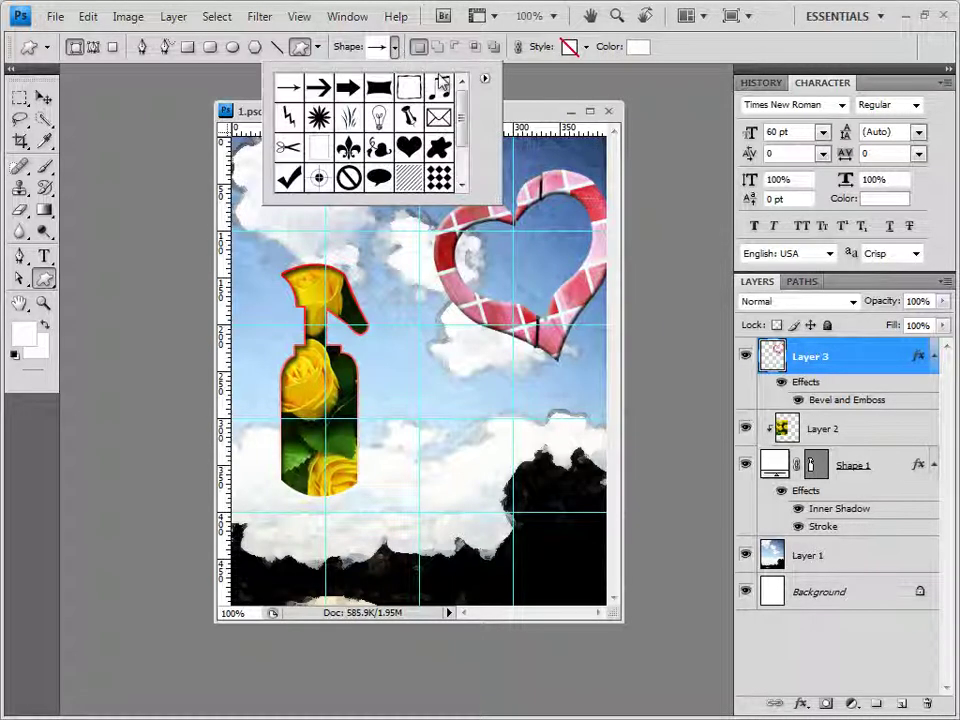
{"action": "left_click", "coordinate": [485, 79]}
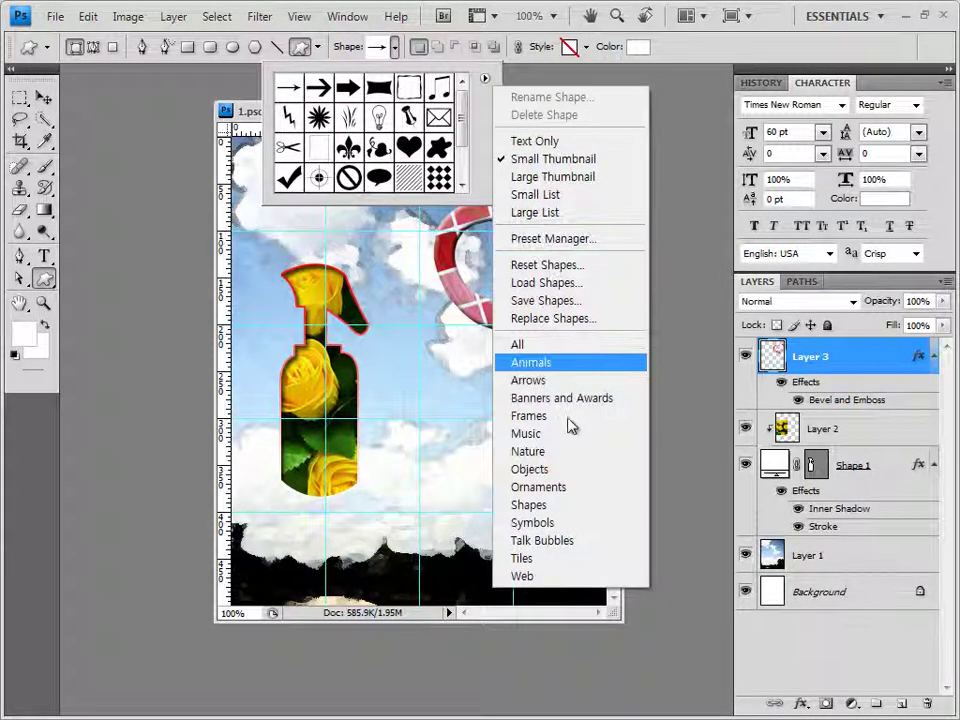
{"action": "left_click", "coordinate": [555, 469]}
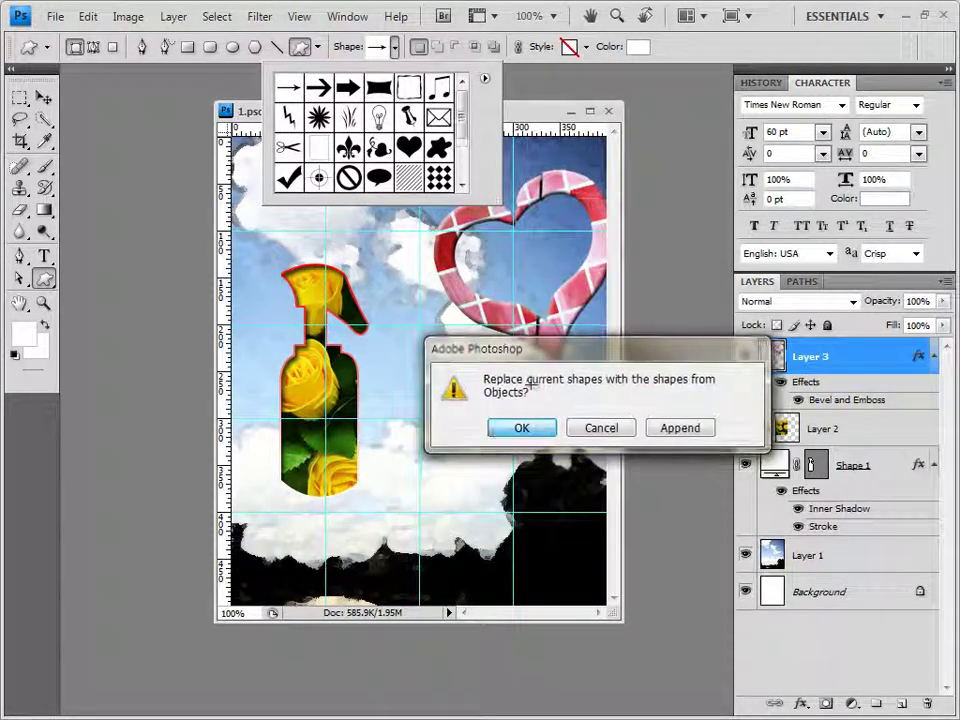
{"action": "left_click", "coordinate": [521, 427]}
{"action": "scroll", "coordinate": [462, 160], "scroll_direction": "down", "scroll_amount": 5}
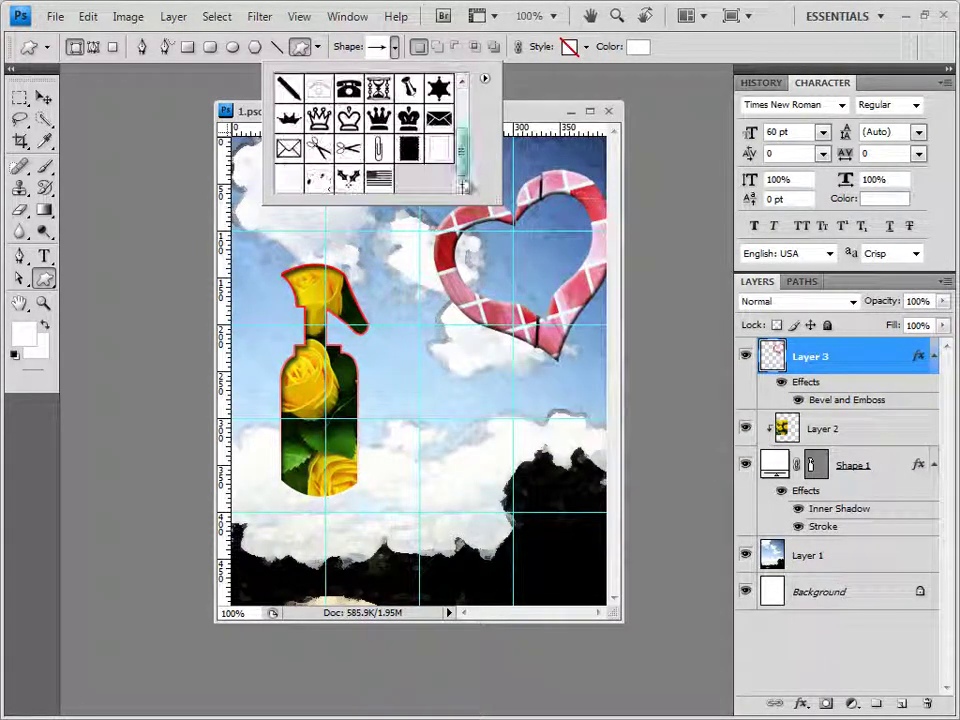
{"action": "left_click", "coordinate": [293, 181]}
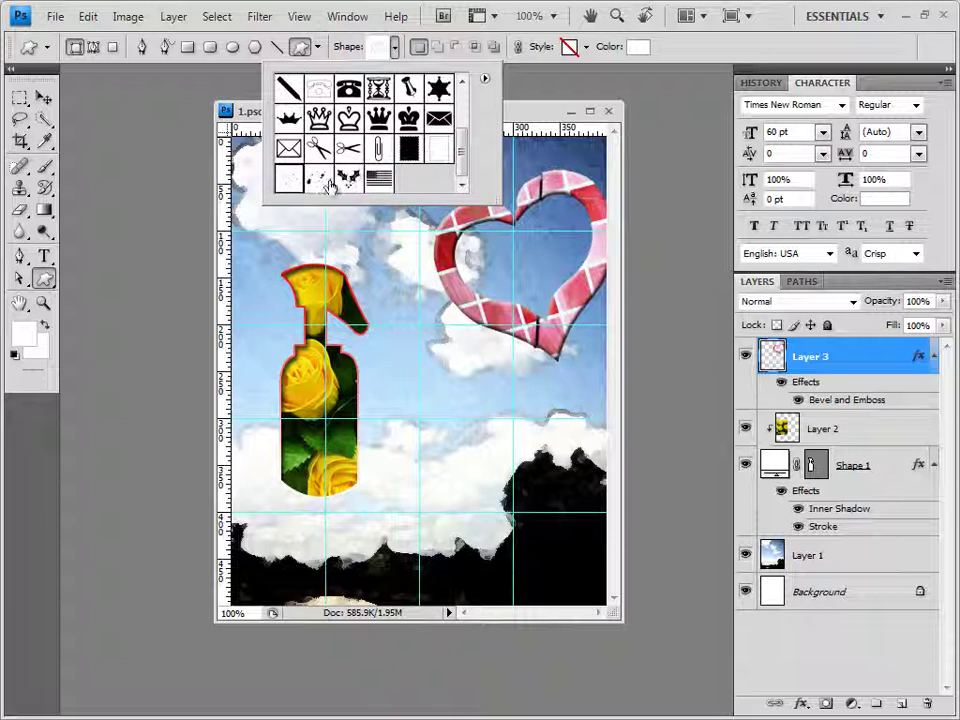
{"action": "left_click", "coordinate": [518, 118]}
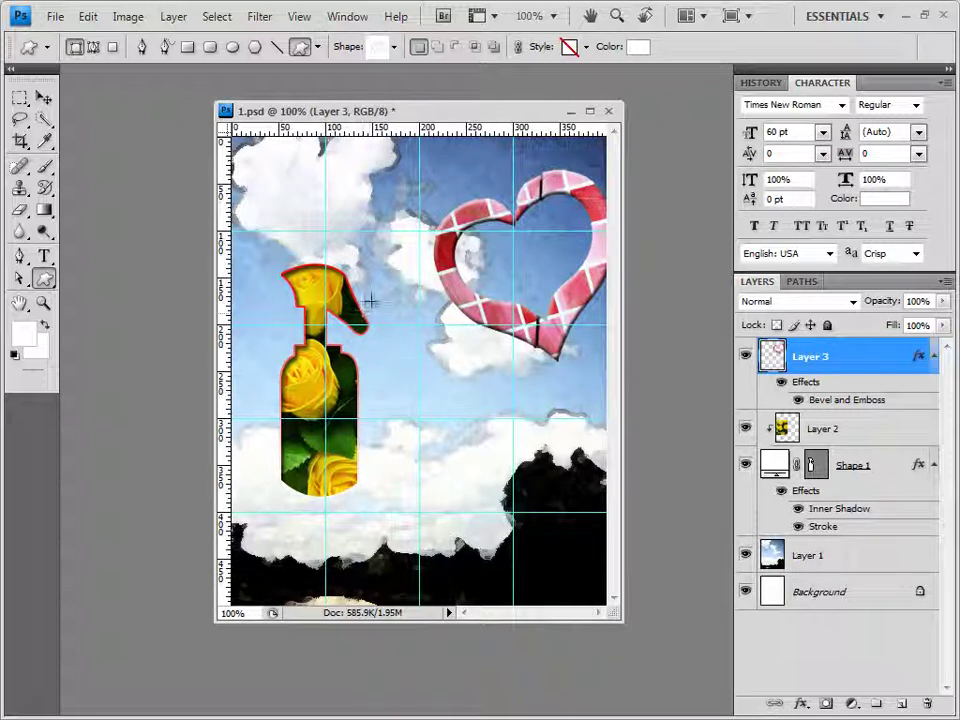
{"action": "left_click_drag", "start_coordinate": [370, 300], "coordinate": [572, 488]}
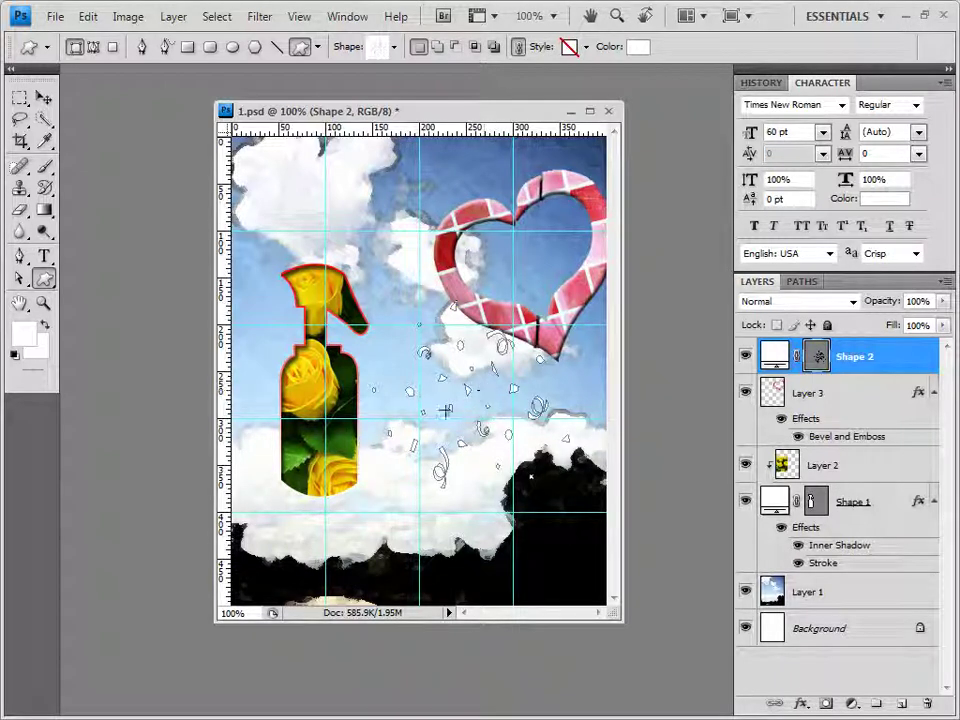
Recolour the confetti shape on Shape 2 to light pink #f6d2e6
{"action": "left_click", "coordinate": [587, 47]}
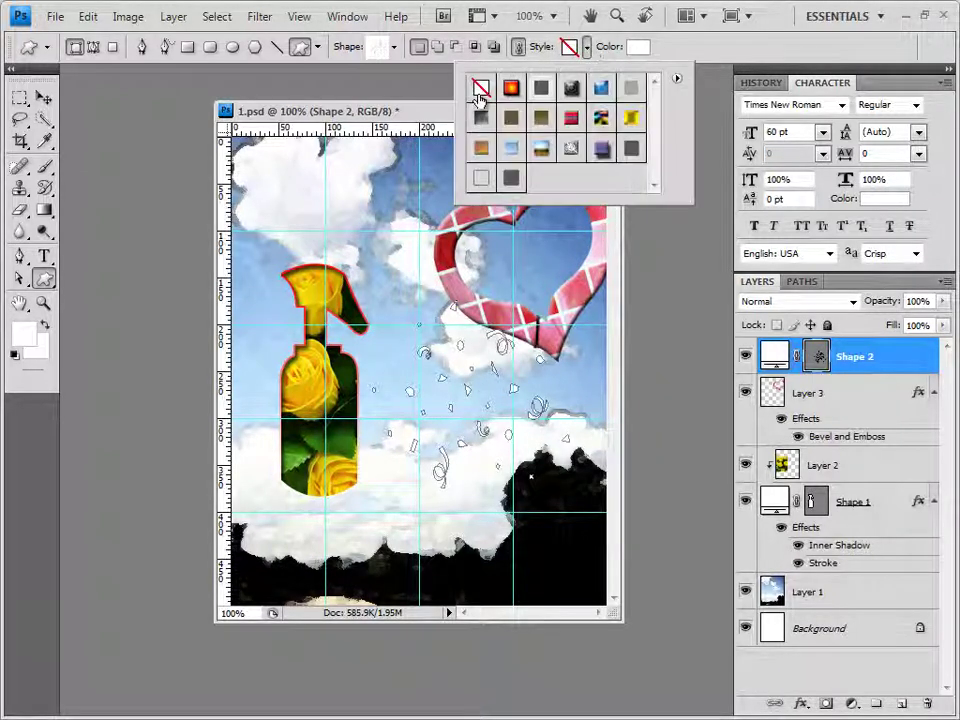
{"action": "left_click", "coordinate": [683, 63]}
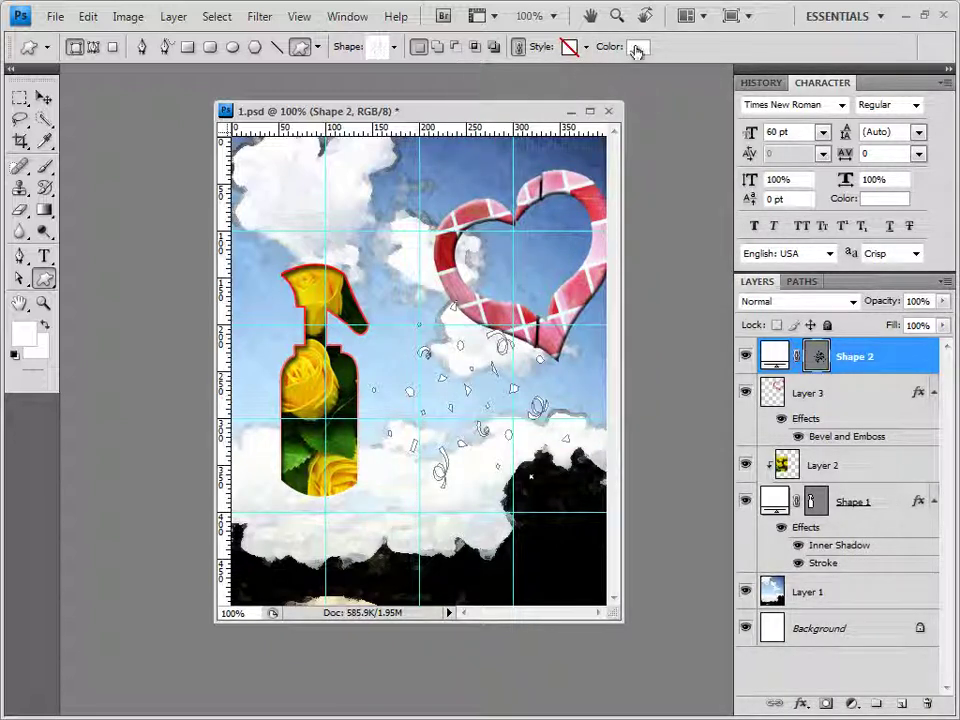
{"action": "left_click", "coordinate": [637, 46]}
{"action": "double_click", "coordinate": [578, 514]}
{"action": "type", "text": "f6d2e6"}
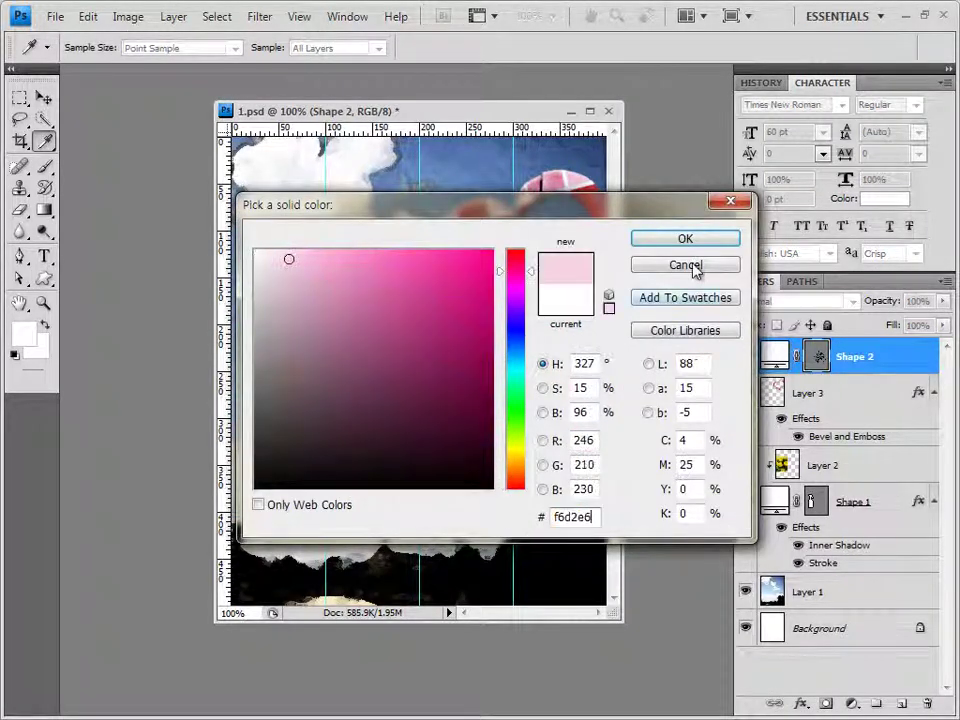
{"action": "left_click", "coordinate": [702, 241]}
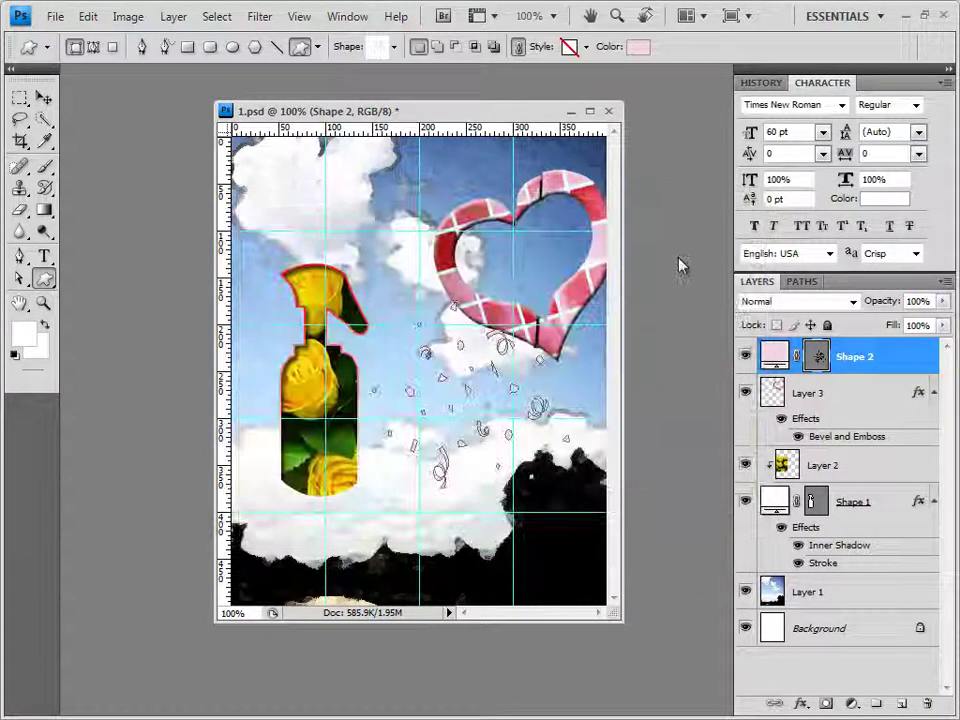
{"action": "left_click", "coordinate": [800, 703]}
Add an Outer Glow to the confetti, then load the Nature shape set and choose the butterfly
{"action": "left_click", "coordinate": [833, 542]}
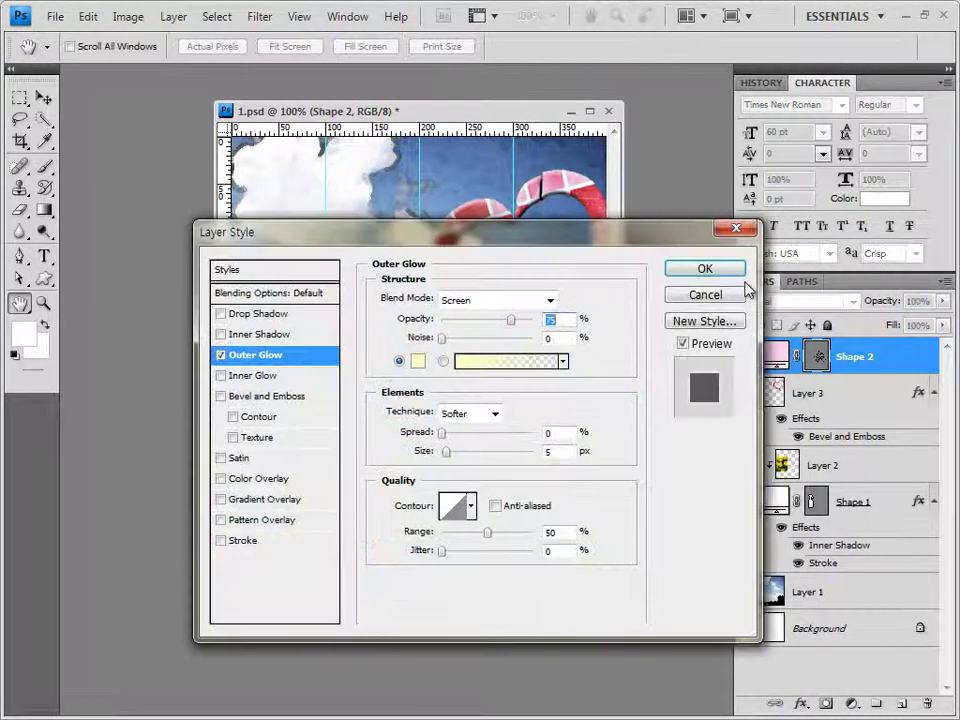
{"action": "left_click", "coordinate": [738, 270]}
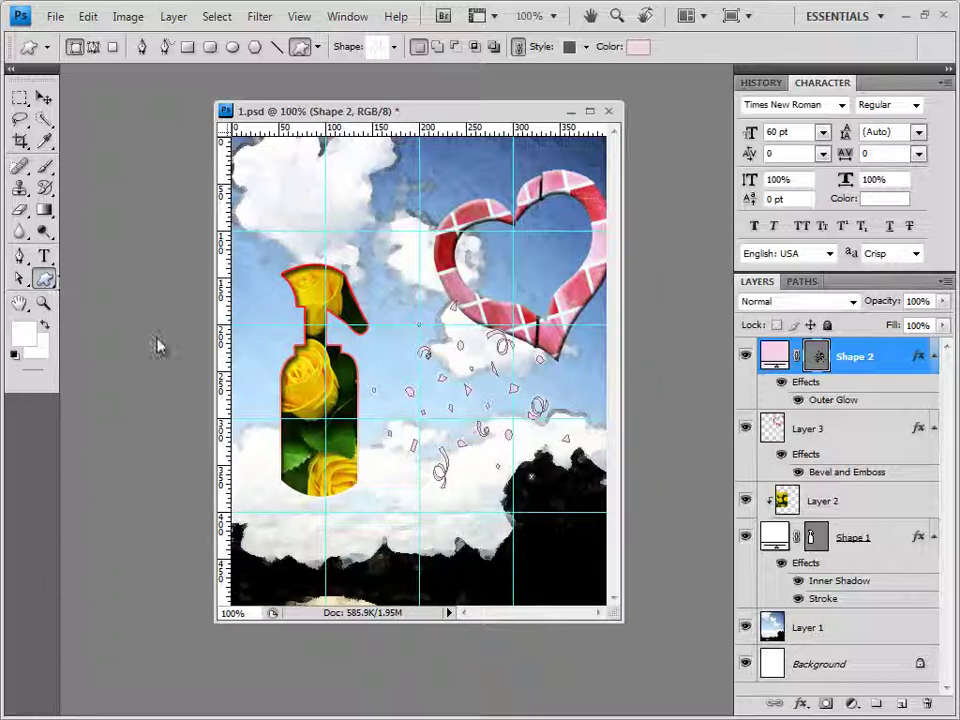
{"action": "left_click", "coordinate": [394, 46]}
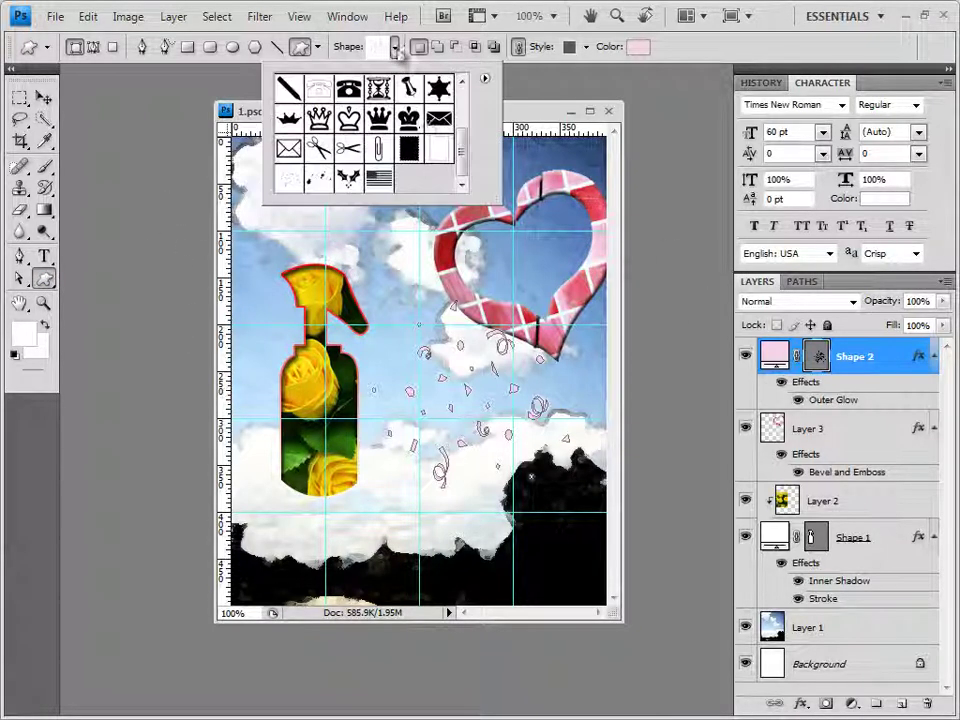
{"action": "left_click", "coordinate": [484, 77]}
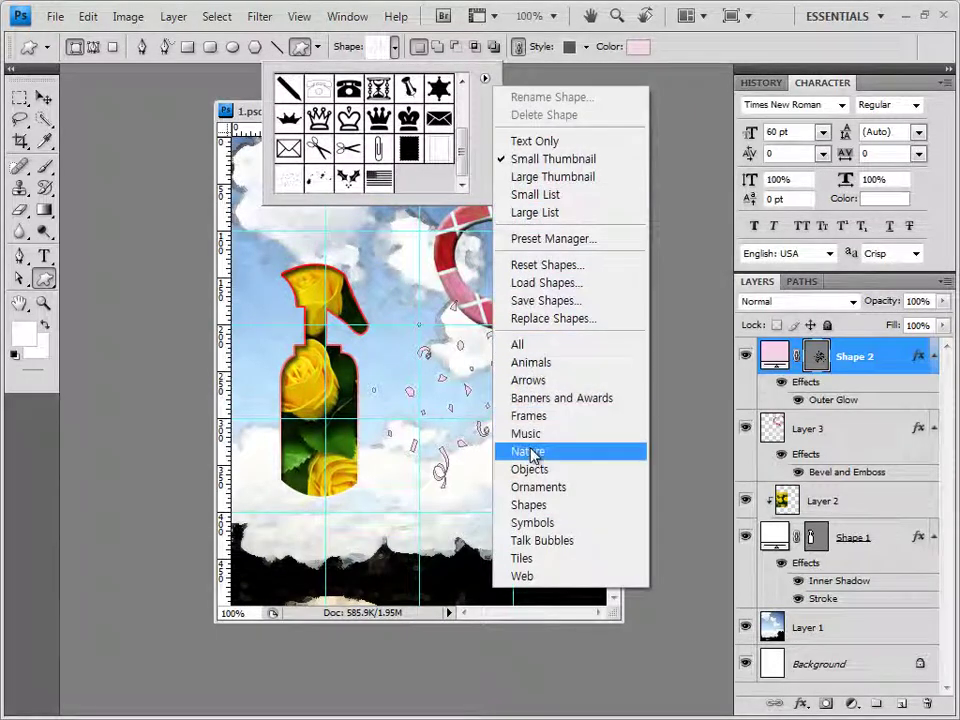
{"action": "left_click", "coordinate": [528, 451]}
{"action": "left_click", "coordinate": [530, 427]}
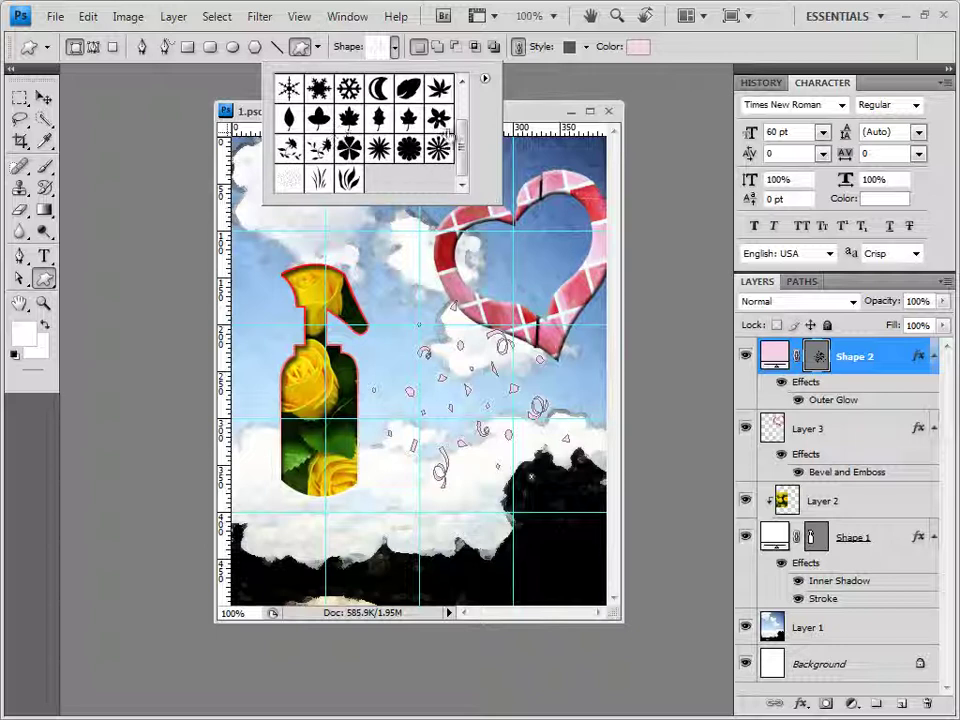
{"action": "scroll", "coordinate": [463, 145], "scroll_direction": "up", "scroll_amount": 2}
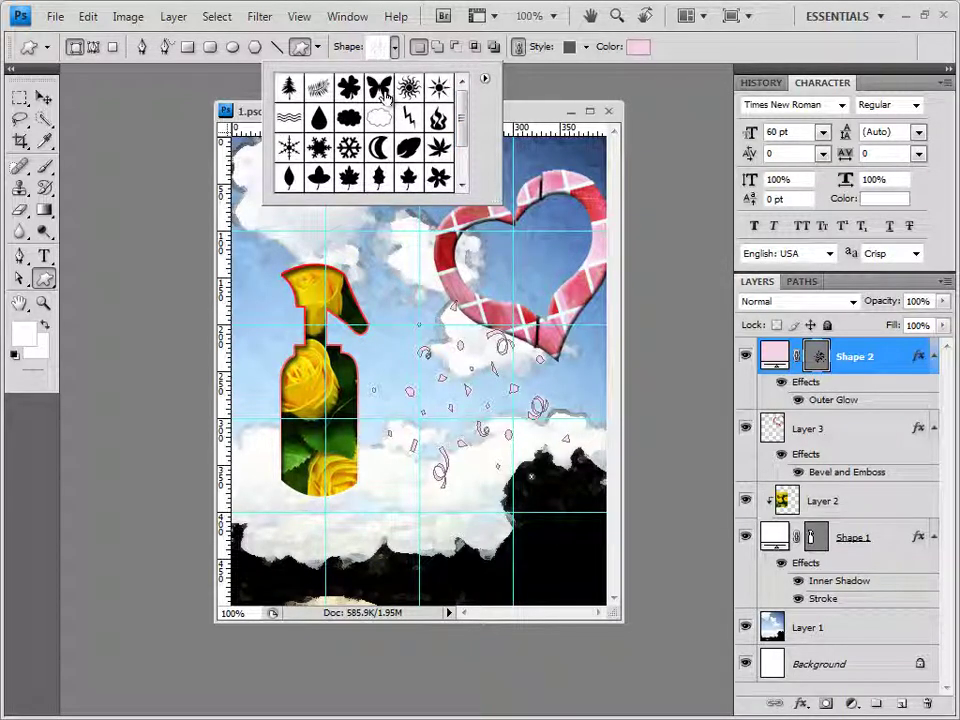
{"action": "left_click", "coordinate": [382, 89]}
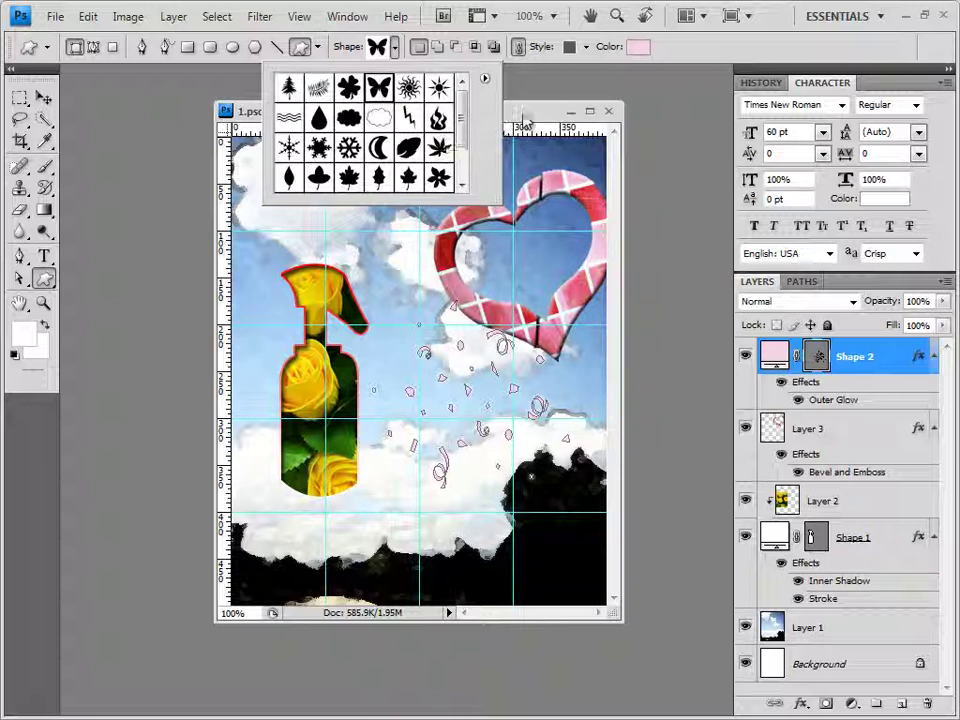
{"action": "key", "text": "Return"}
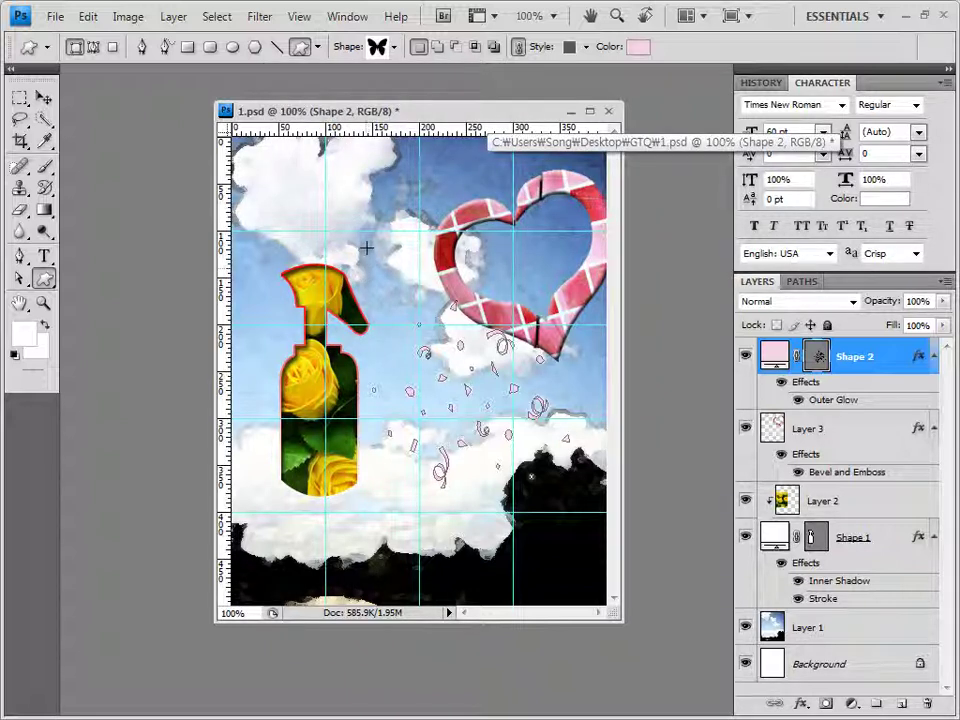
Draw a butterfly left of the heart, set No Style, and fill it with #f9ff60
{"action": "left_click_drag", "start_coordinate": [371, 242], "coordinate": [404, 281]}
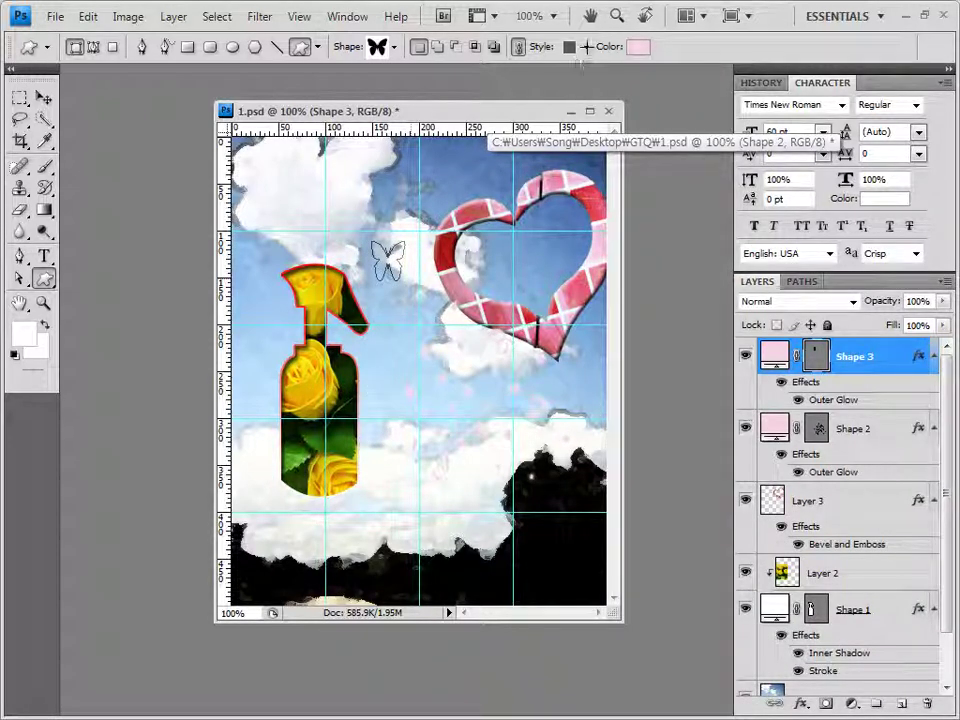
{"action": "left_click", "coordinate": [586, 46]}
{"action": "left_click", "coordinate": [481, 88]}
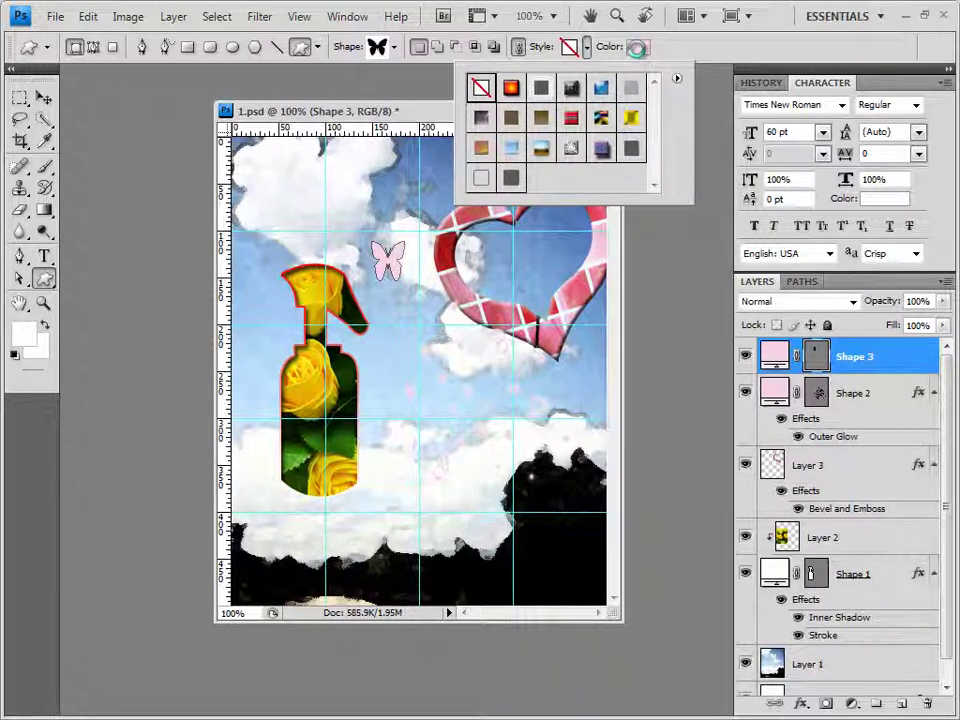
{"action": "left_click", "coordinate": [637, 50]}
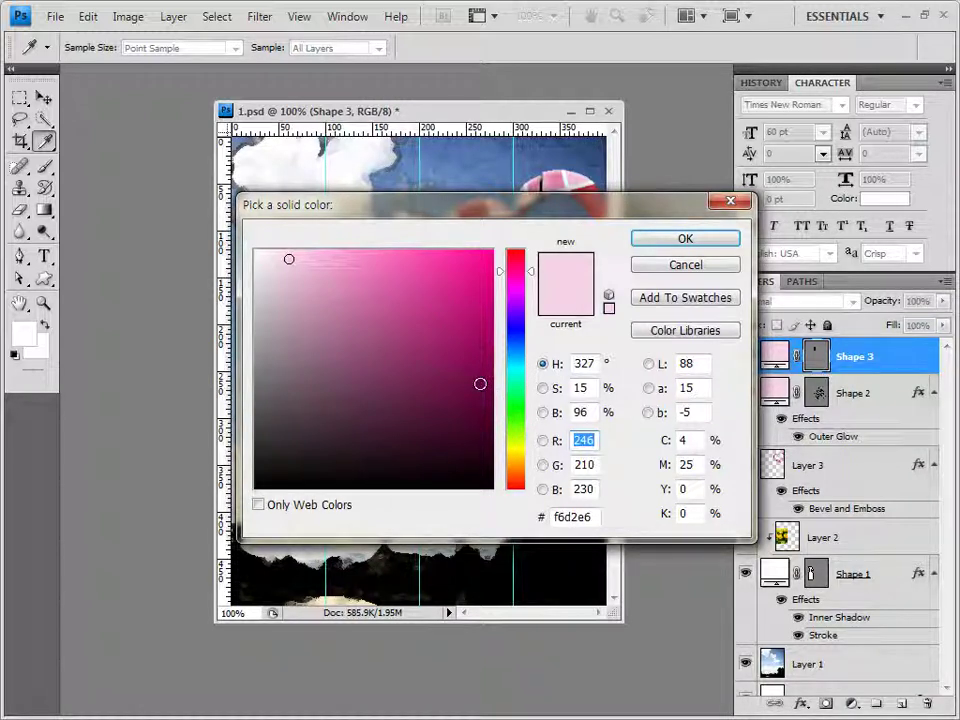
{"action": "key", "text": "Right"}
{"action": "double_click", "coordinate": [590, 517]}
{"action": "type", "text": "f9ff60"}
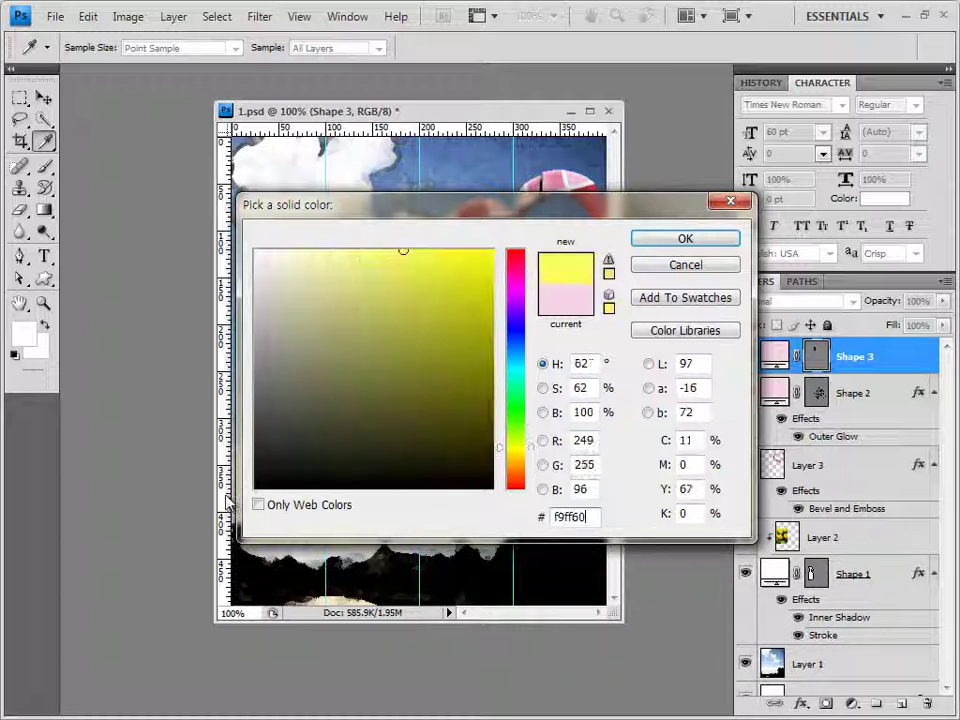
{"action": "left_click", "coordinate": [707, 242]}
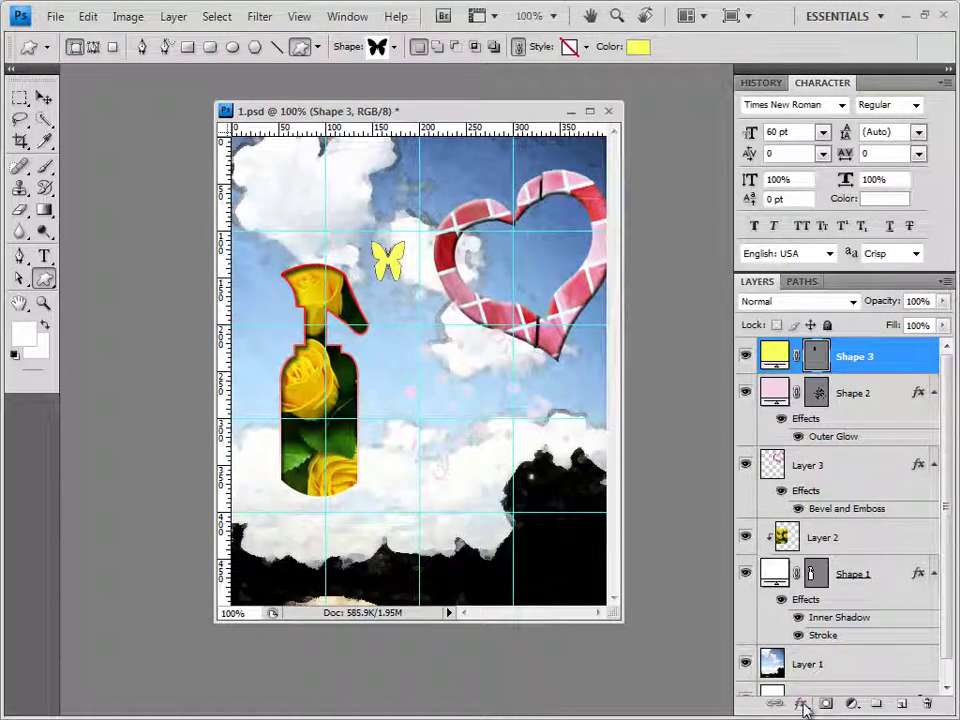
Give the butterfly a Drop Shadow and nudge it up and left
{"action": "left_click", "coordinate": [801, 705]}
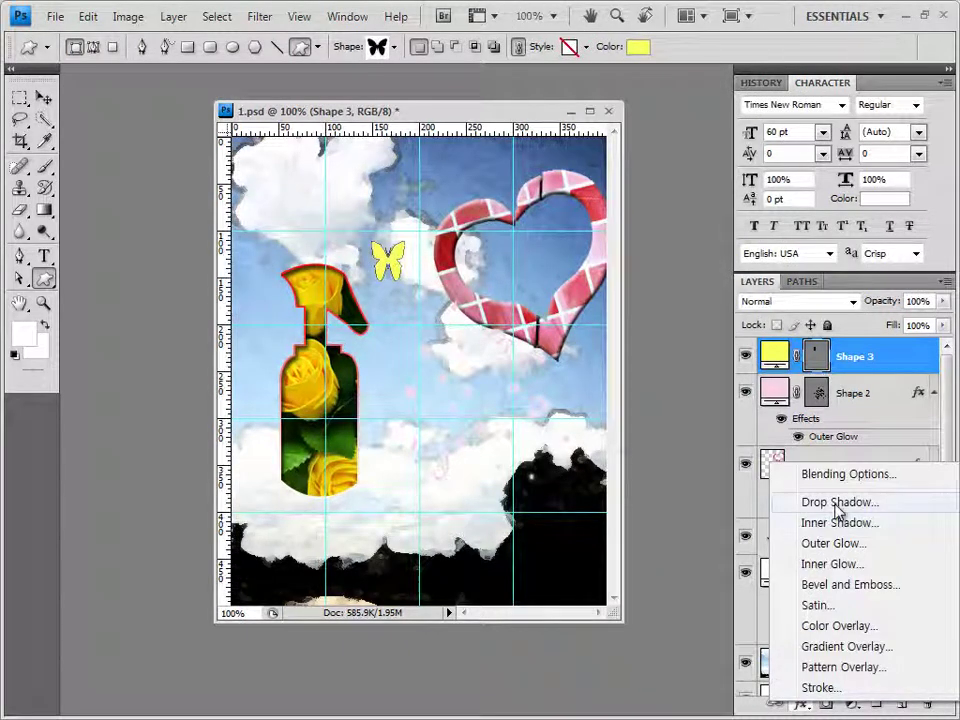
{"action": "left_click", "coordinate": [781, 505]}
{"action": "left_click", "coordinate": [668, 267]}
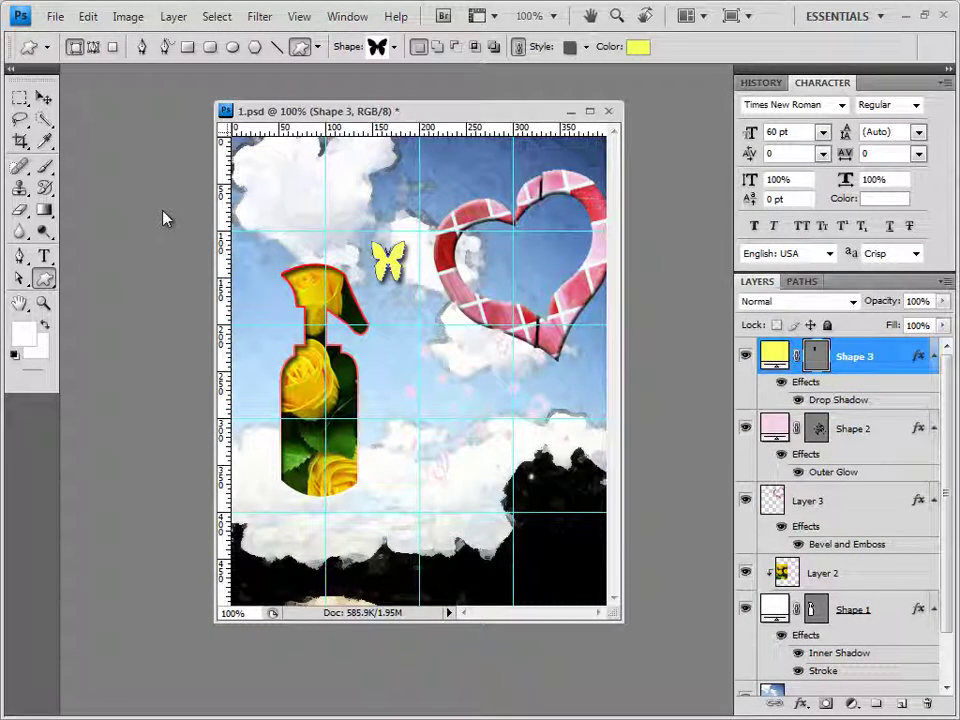
{"action": "key", "text": "v"}
{"action": "key", "text": "Up"}
{"action": "key", "text": "Up"}
{"action": "key", "text": "Up"}
{"action": "key", "text": "Up"}
{"action": "key", "text": "Up"}
{"action": "key", "text": "Up"}
{"action": "key", "text": "Up"}
{"action": "key", "text": "Up"}
{"action": "key", "text": "Up"}
{"action": "key", "text": "Up"}
{"action": "key", "text": "Left"}
{"action": "key", "text": "Left"}
{"action": "key", "text": "Left"}
{"action": "key", "text": "Left"}
{"action": "key", "text": "Left"}
{"action": "key", "text": "Left"}
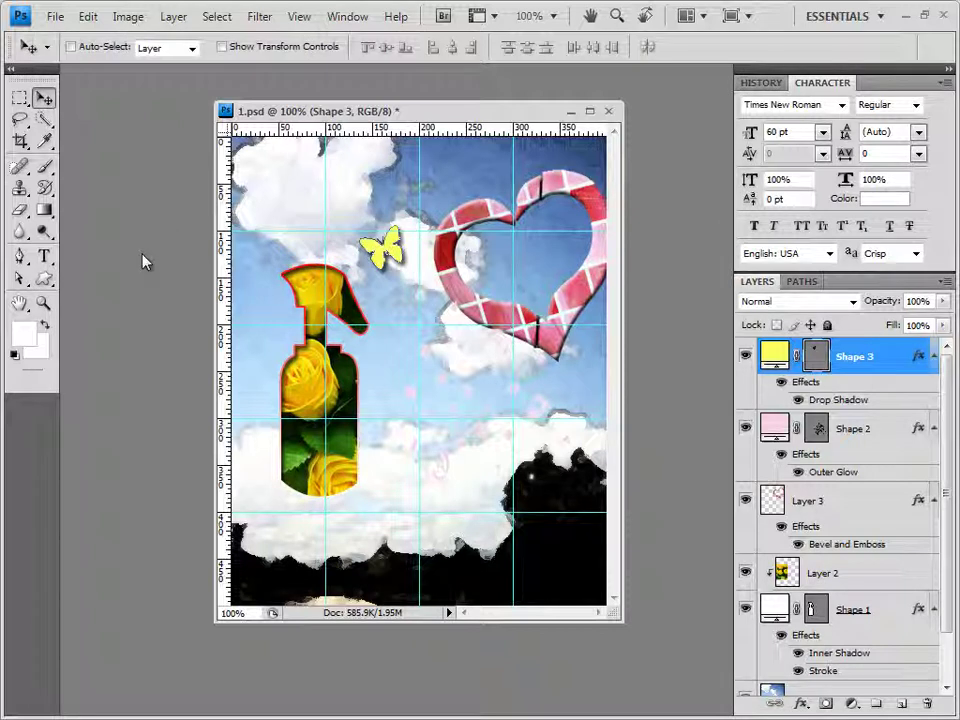
Duplicate the butterfly, move the copy beside the bottle's nozzle, and recolour it #ffea00
{"action": "key", "text": "ctrl+j"}
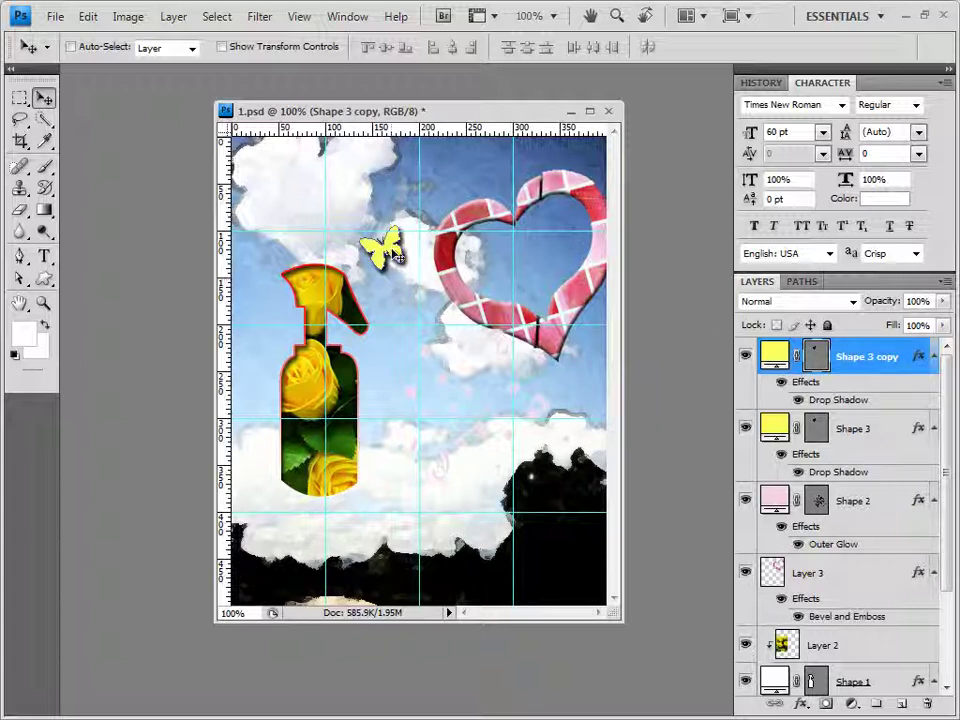
{"action": "left_click_drag", "start_coordinate": [398, 256], "coordinate": [380, 319]}
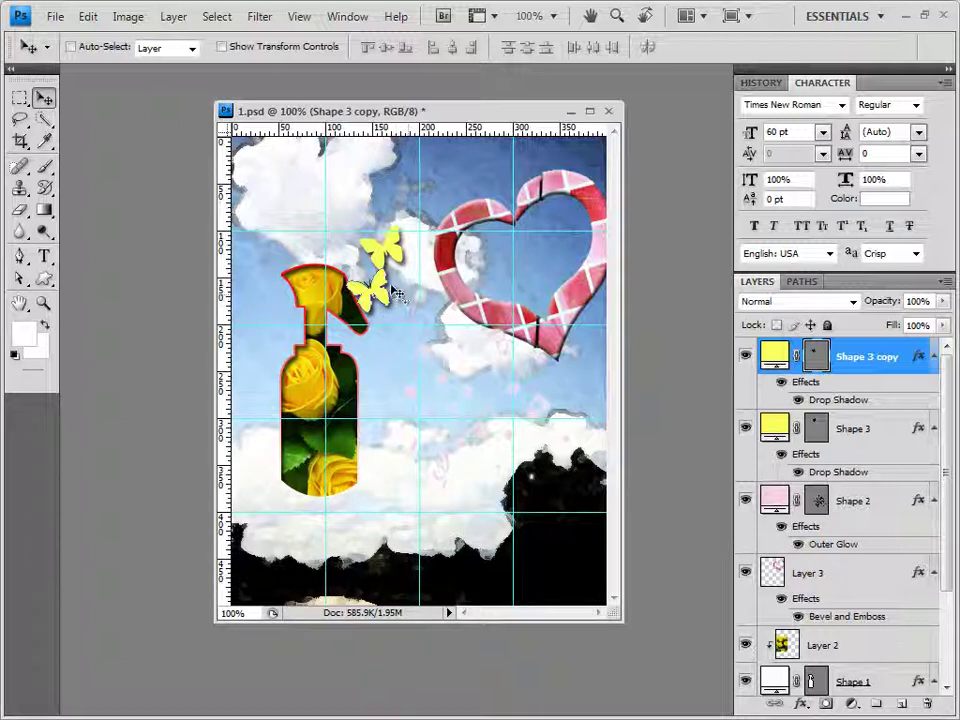
{"action": "left_click", "coordinate": [45, 278]}
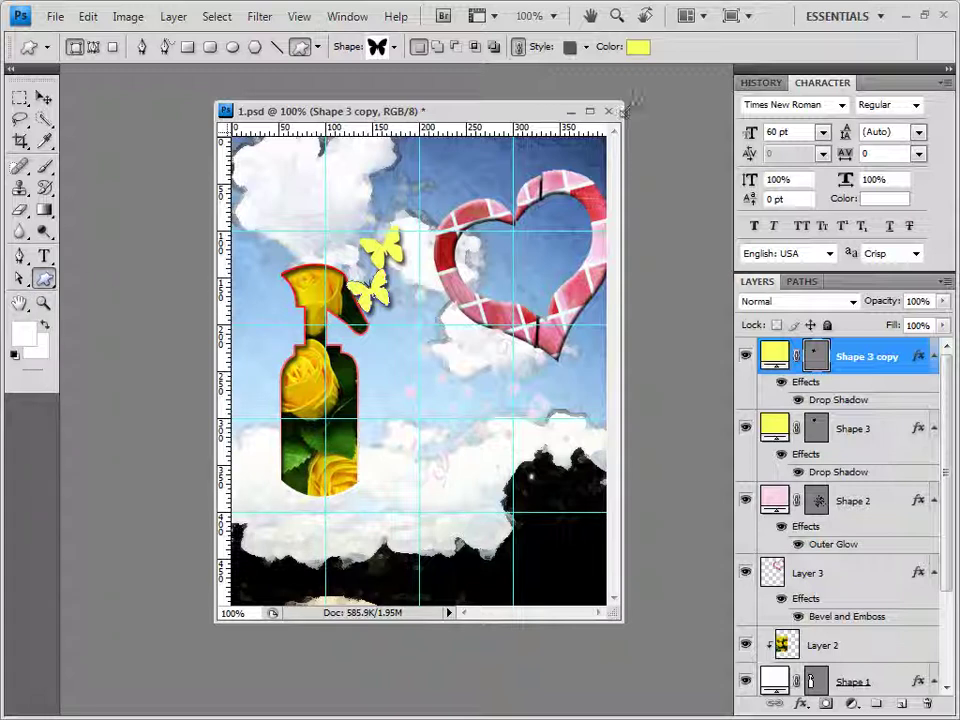
{"action": "double_click", "coordinate": [775, 358]}
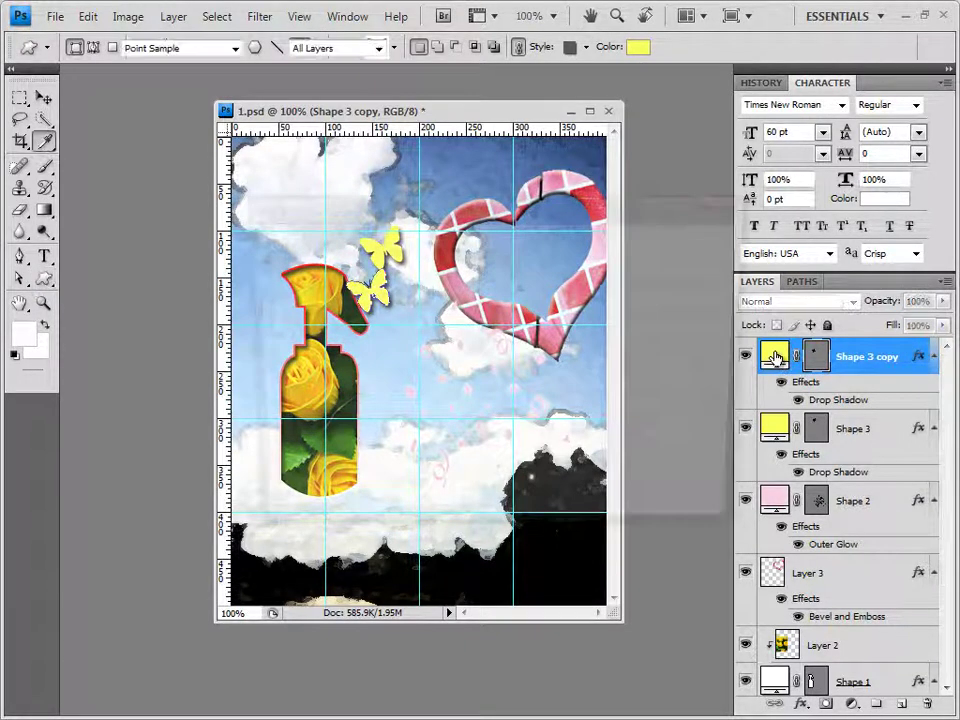
{"action": "double_click", "coordinate": [568, 517]}
{"action": "type", "text": "ffea00"}
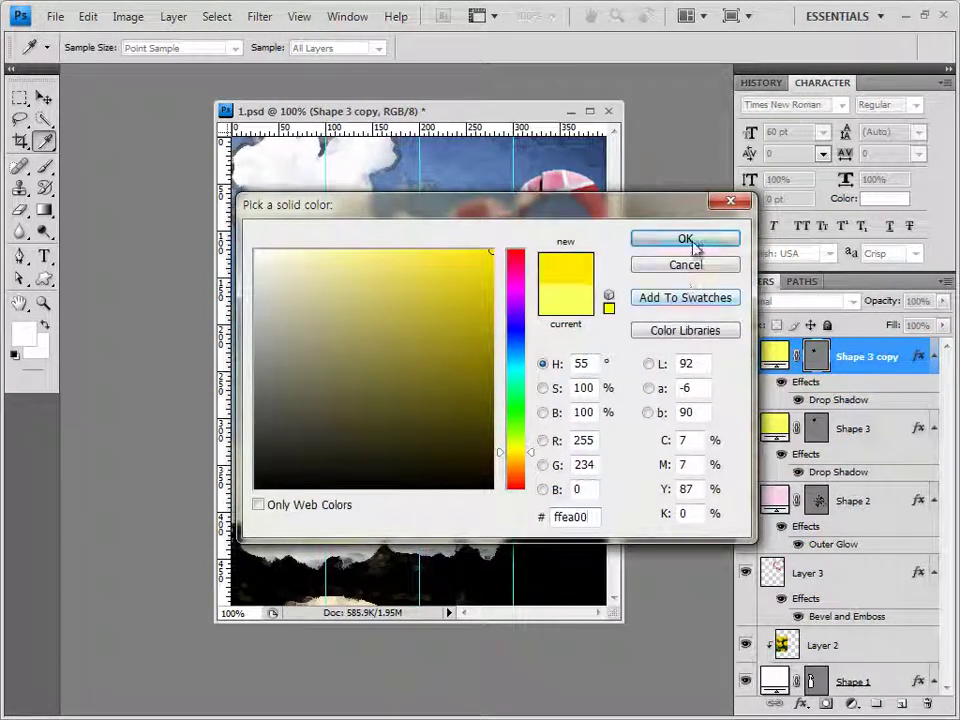
{"action": "left_click", "coordinate": [686, 240]}
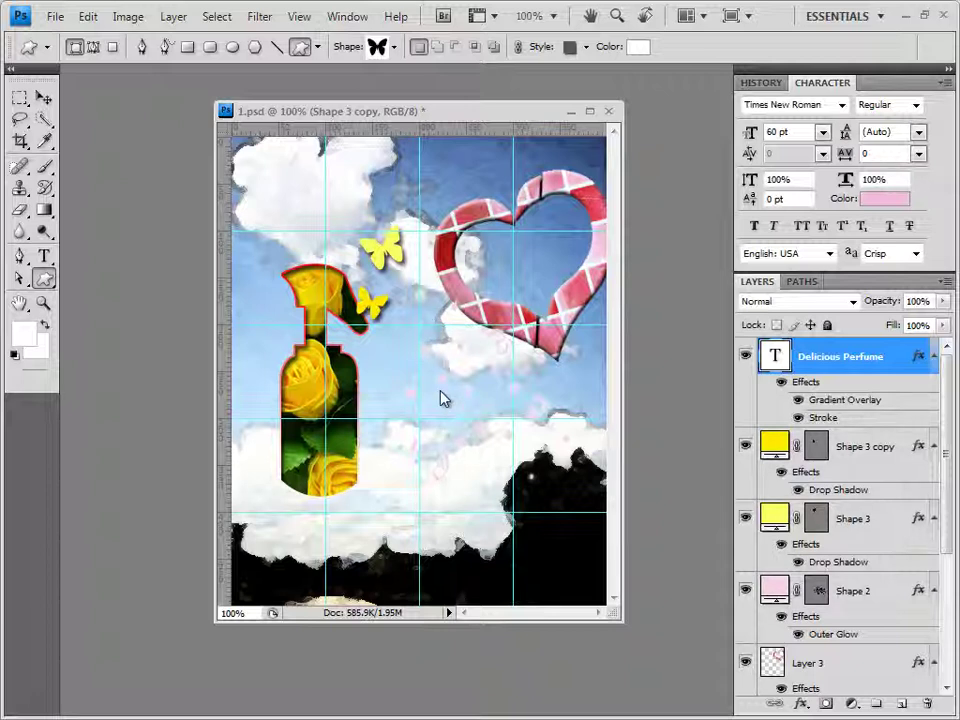
Paste the white 60 pt Times New Roman 'Delicious Perfume' text at lower right and commit it
{"action": "left_click", "coordinate": [44, 256]}
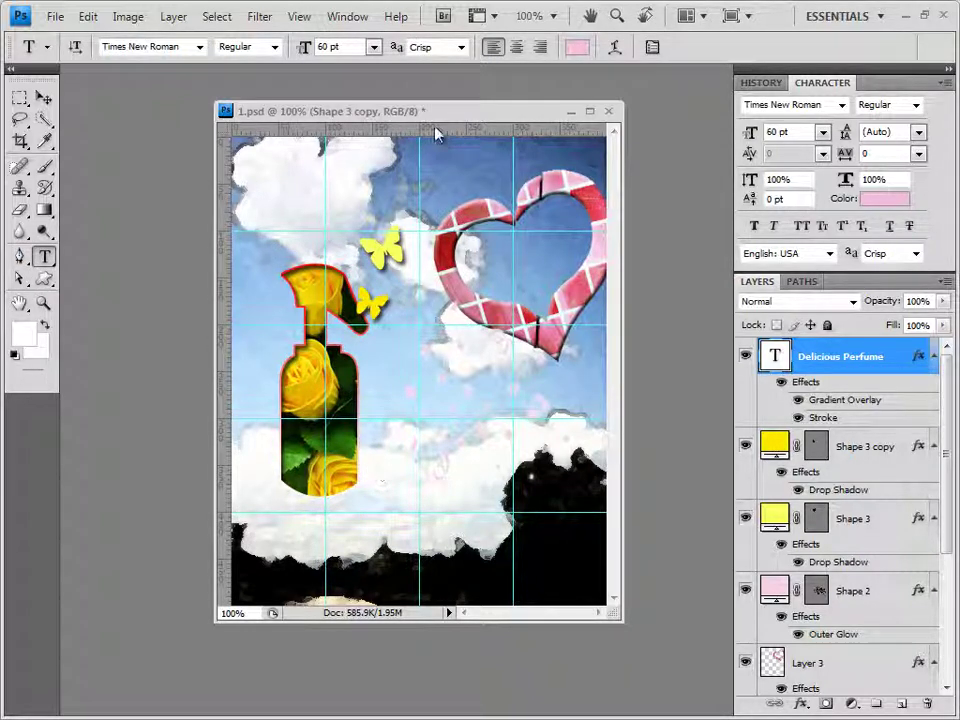
{"action": "left_click", "coordinate": [461, 469]}
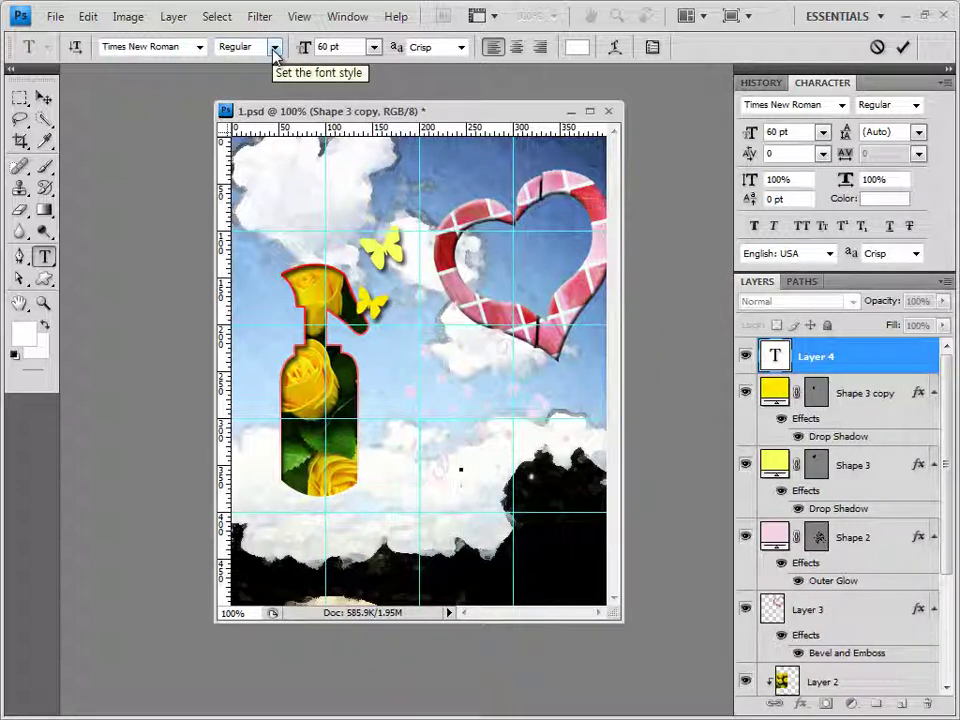
{"action": "left_click", "coordinate": [330, 47]}
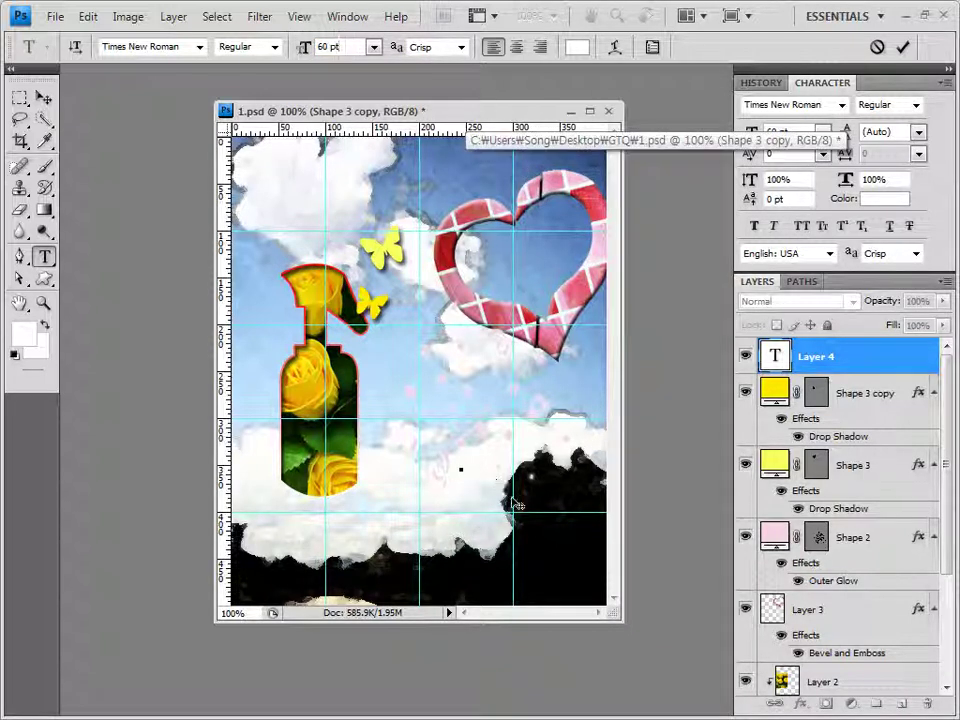
{"action": "key", "text": "ctrl+v"}
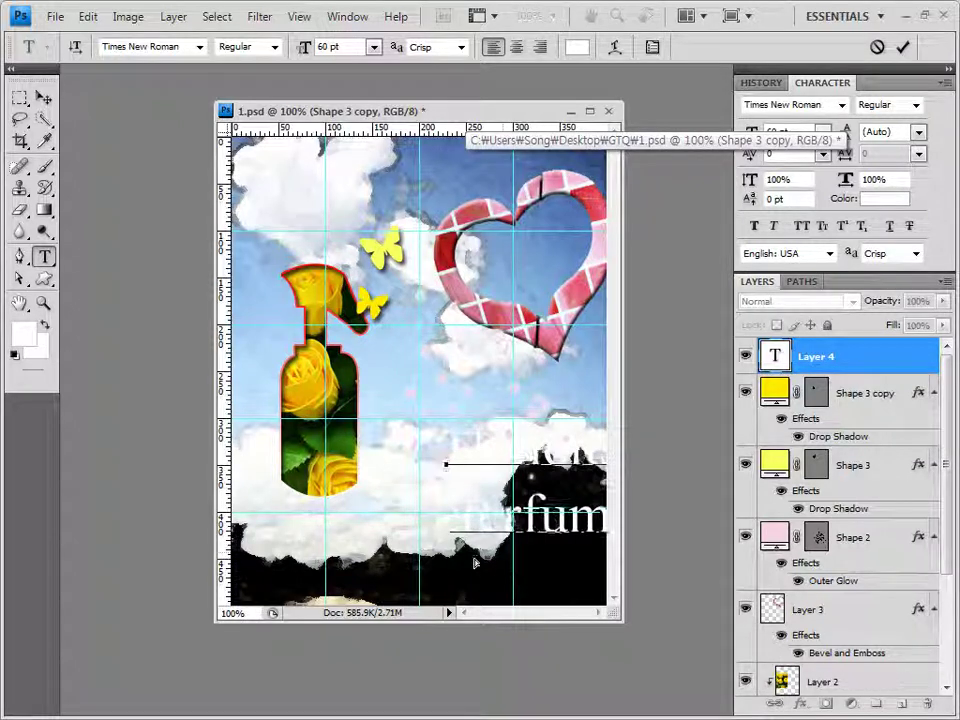
{"action": "left_click_drag", "start_coordinate": [474, 563], "coordinate": [420, 563]}
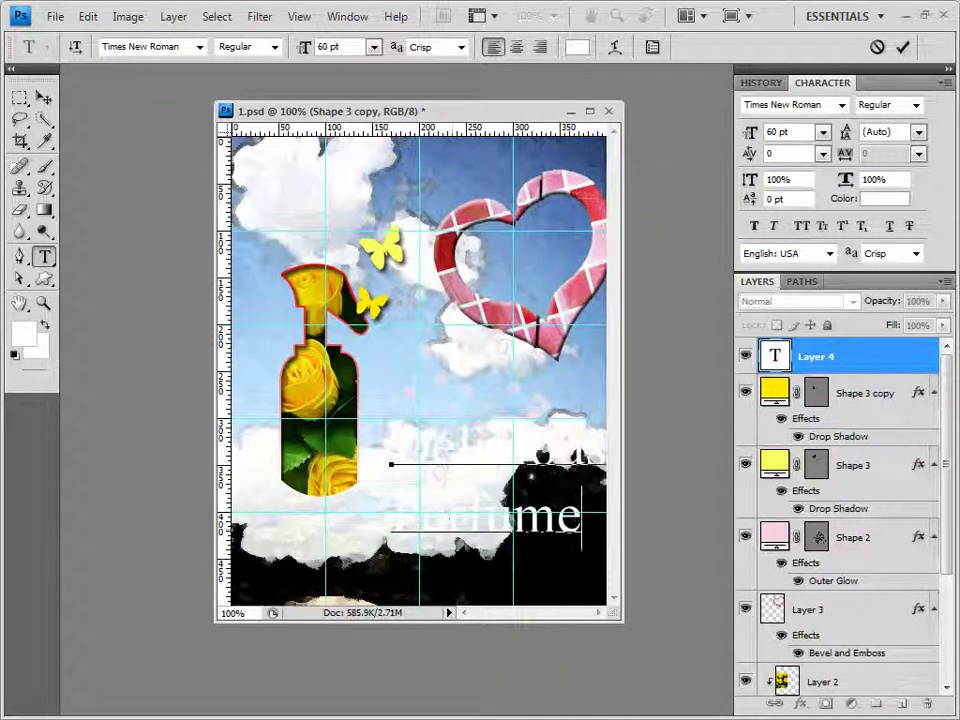
{"action": "left_click", "coordinate": [826, 362]}
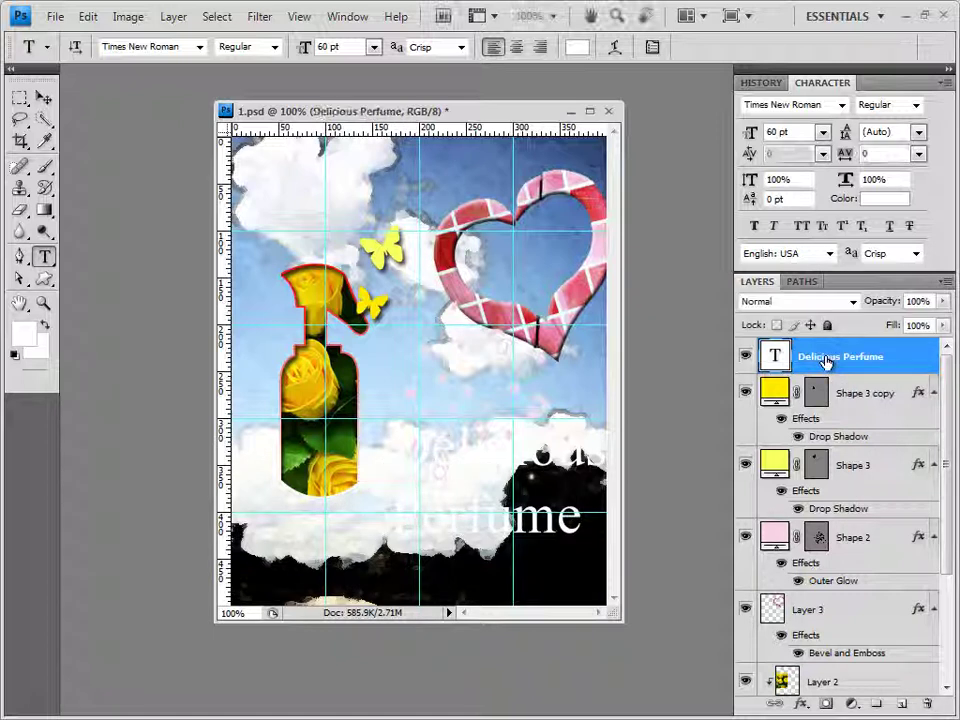
Add a Gradient Overlay to the text with its left stop set to light pink ffd8fe
{"action": "left_click", "coordinate": [803, 704]}
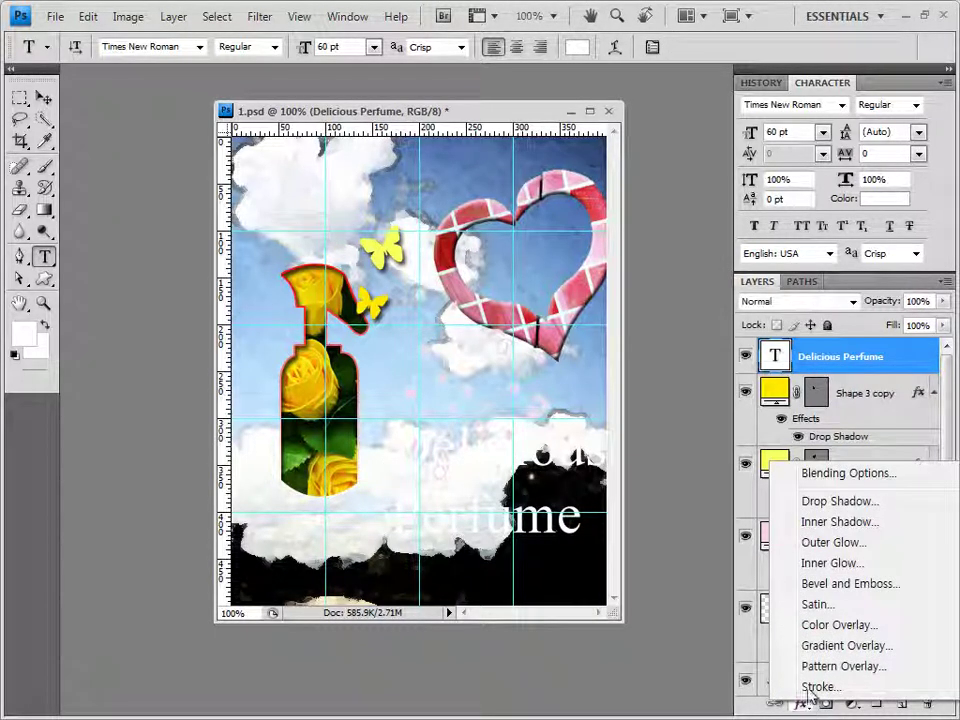
{"action": "left_click", "coordinate": [830, 646]}
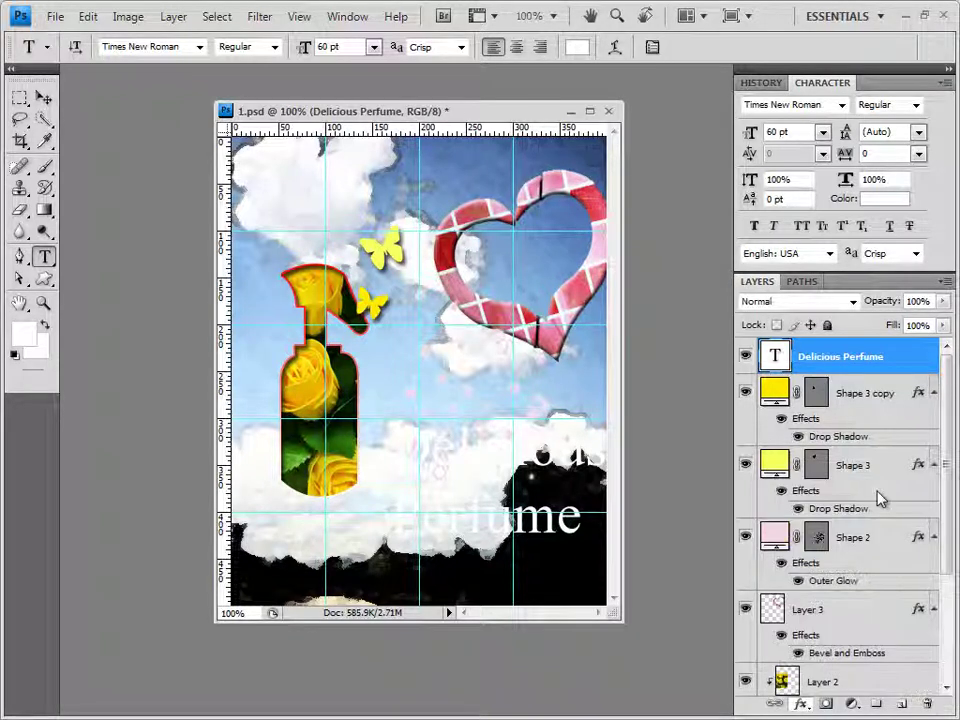
{"action": "left_click", "coordinate": [488, 342]}
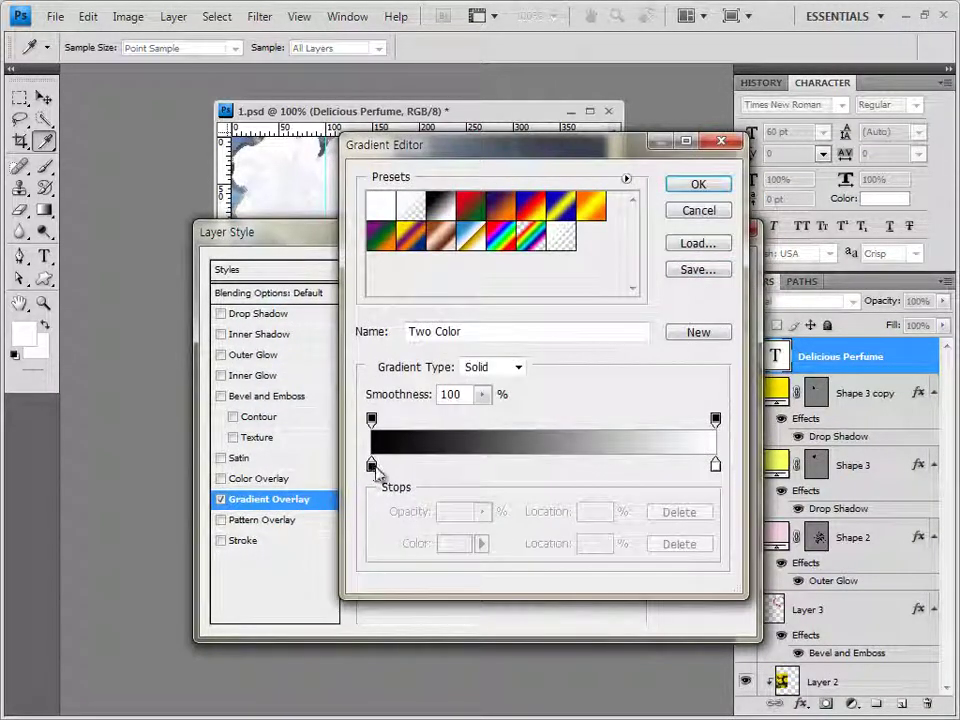
{"action": "left_click", "coordinate": [372, 466]}
{"action": "double_click", "coordinate": [372, 466]}
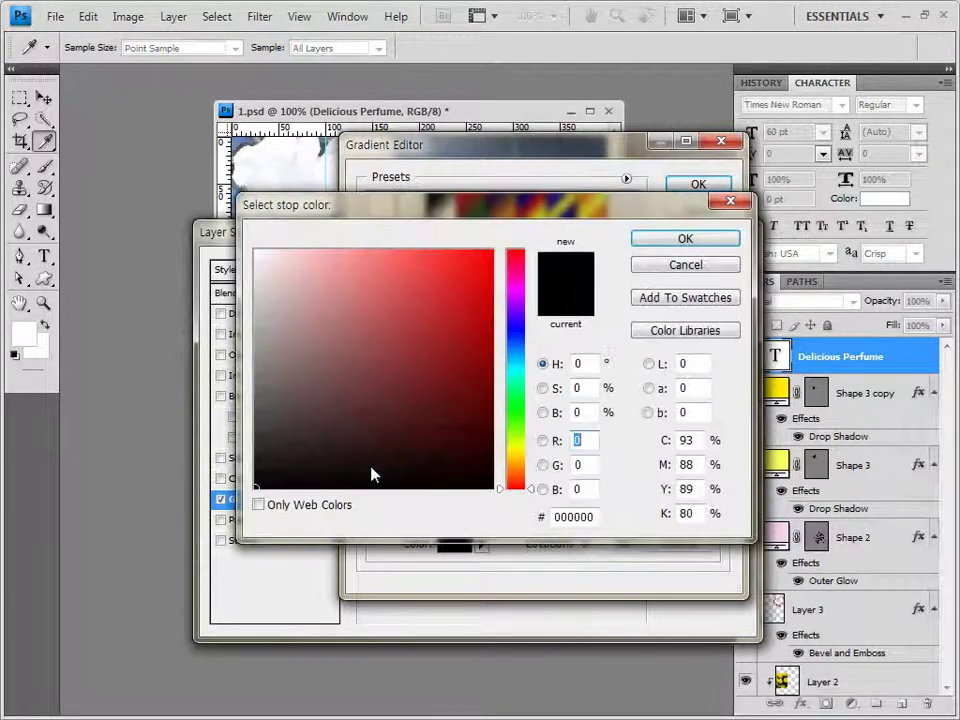
{"action": "left_click_drag", "start_coordinate": [590, 516], "coordinate": [435, 525]}
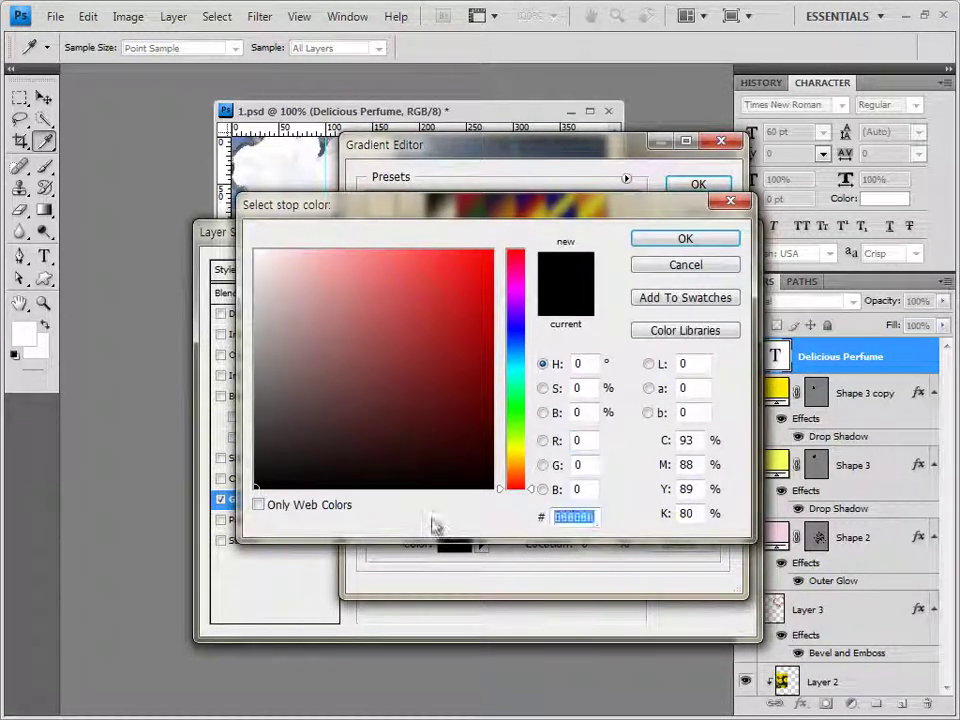
{"action": "type", "text": "ffd8fe"}
{"action": "left_click", "coordinate": [686, 239]}
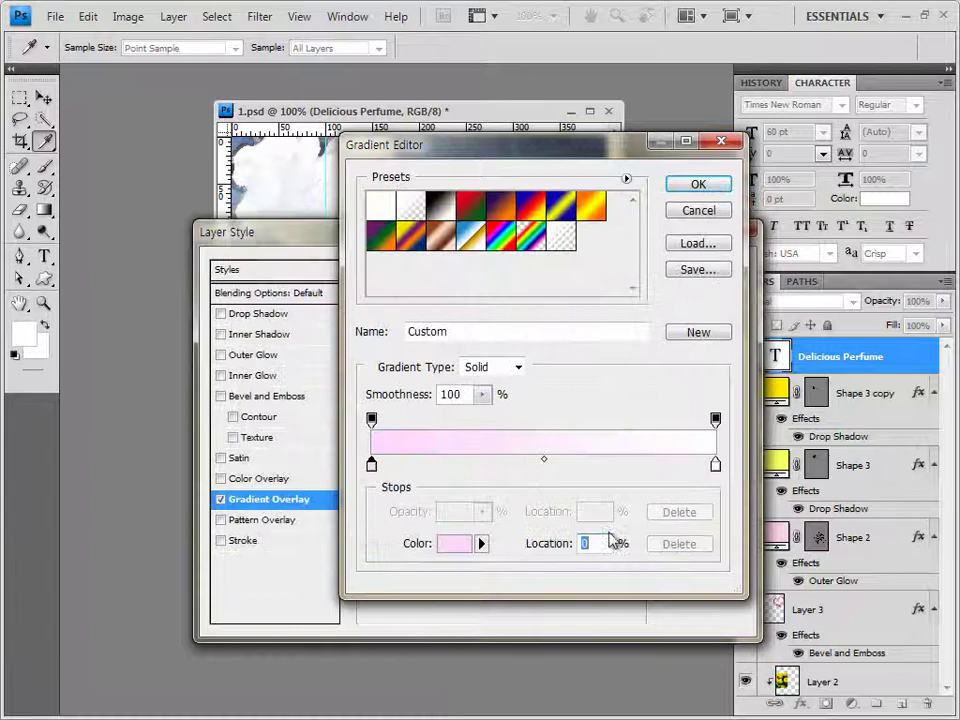
Set the gradient's right stop to red ff0000 and accept the gradient
{"action": "left_click", "coordinate": [715, 466]}
{"action": "double_click", "coordinate": [715, 466]}
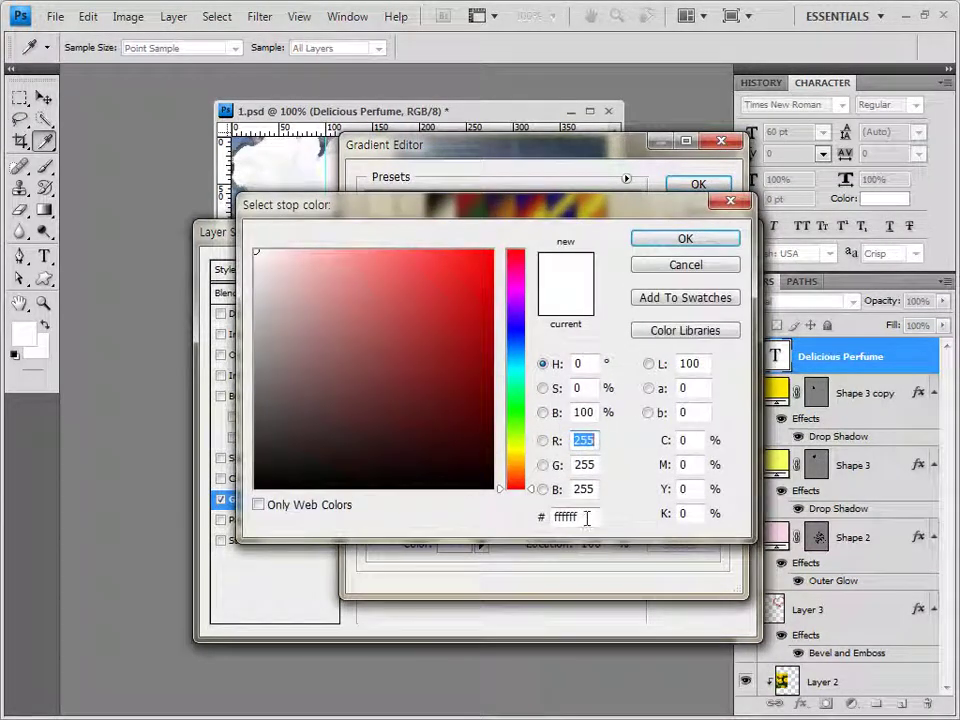
{"action": "left_click_drag", "start_coordinate": [587, 517], "coordinate": [565, 517]}
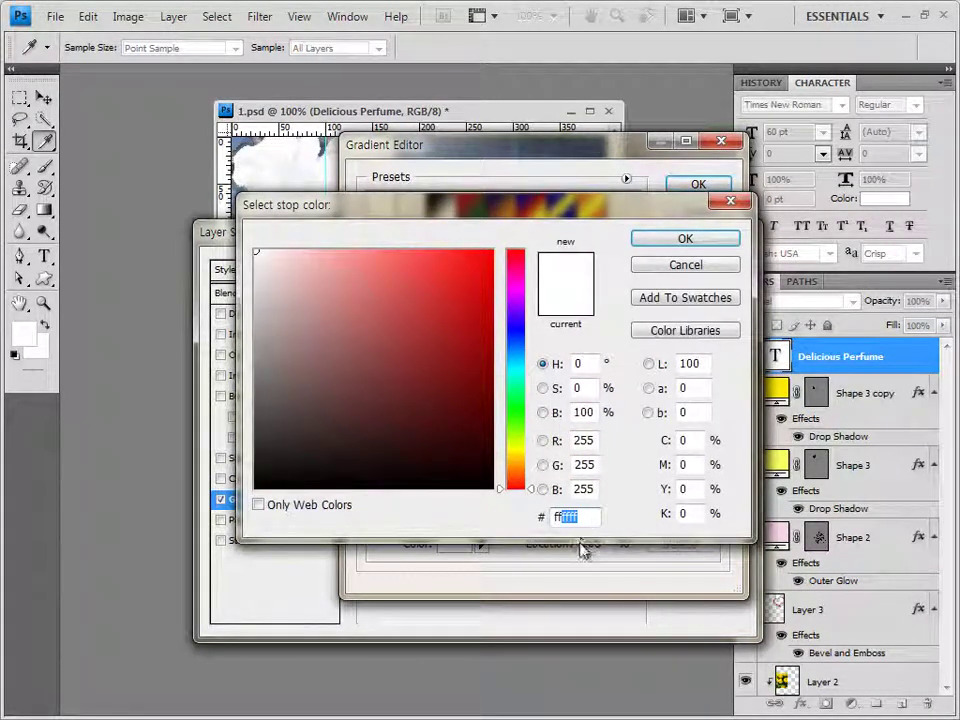
{"action": "type", "text": "0000"}
{"action": "key", "text": "Return"}
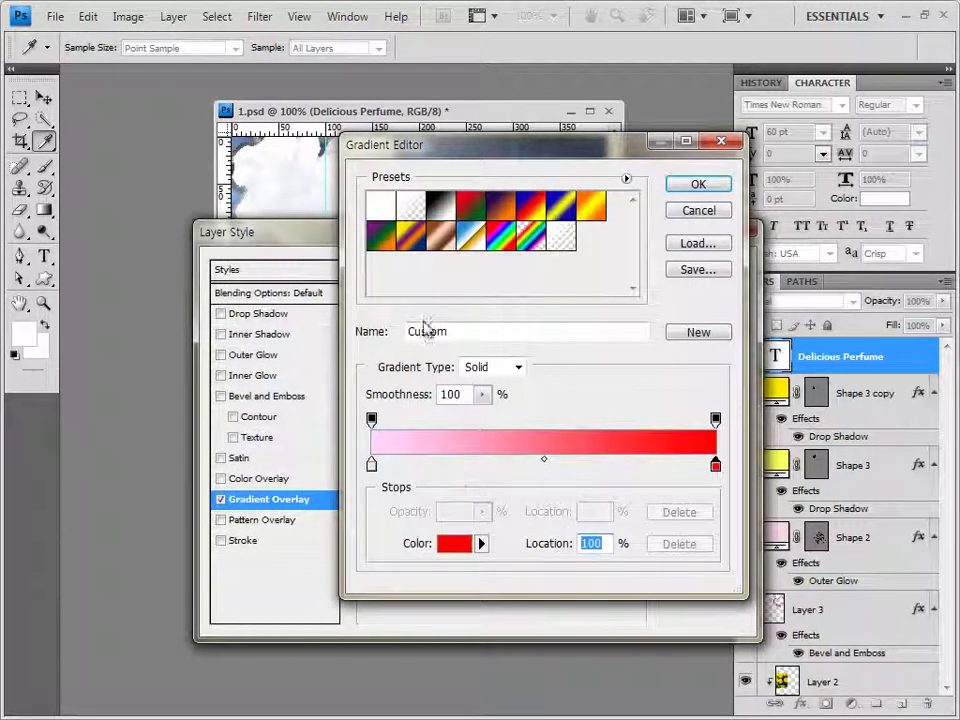
{"action": "left_click", "coordinate": [700, 190]}
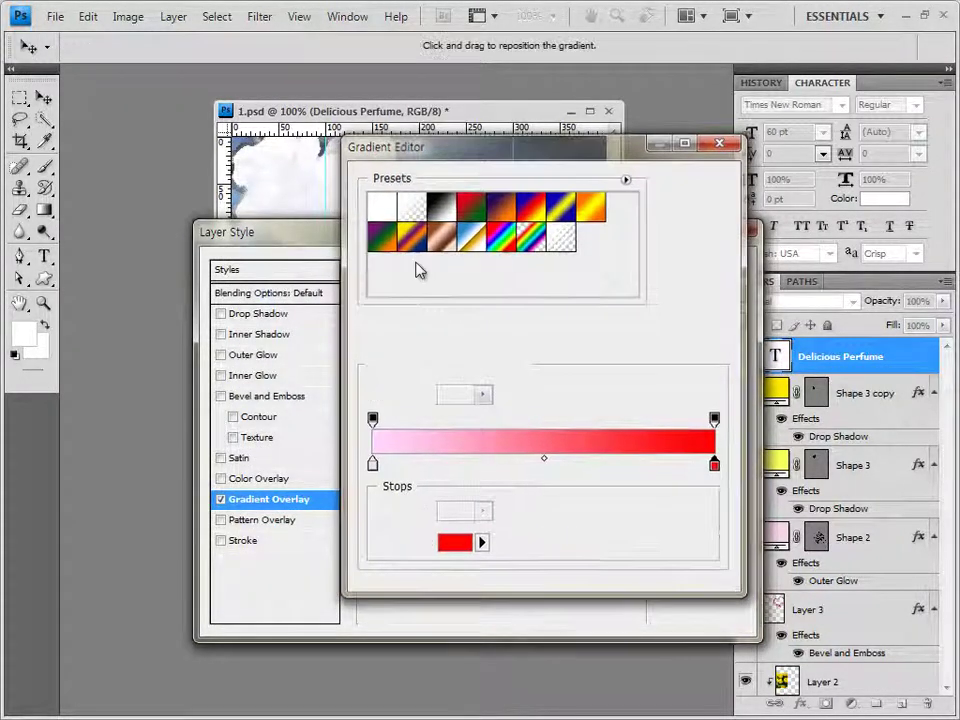
Add a 2 px dark red (9a2126) Stroke and apply the layer styles
{"action": "left_click", "coordinate": [248, 541]}
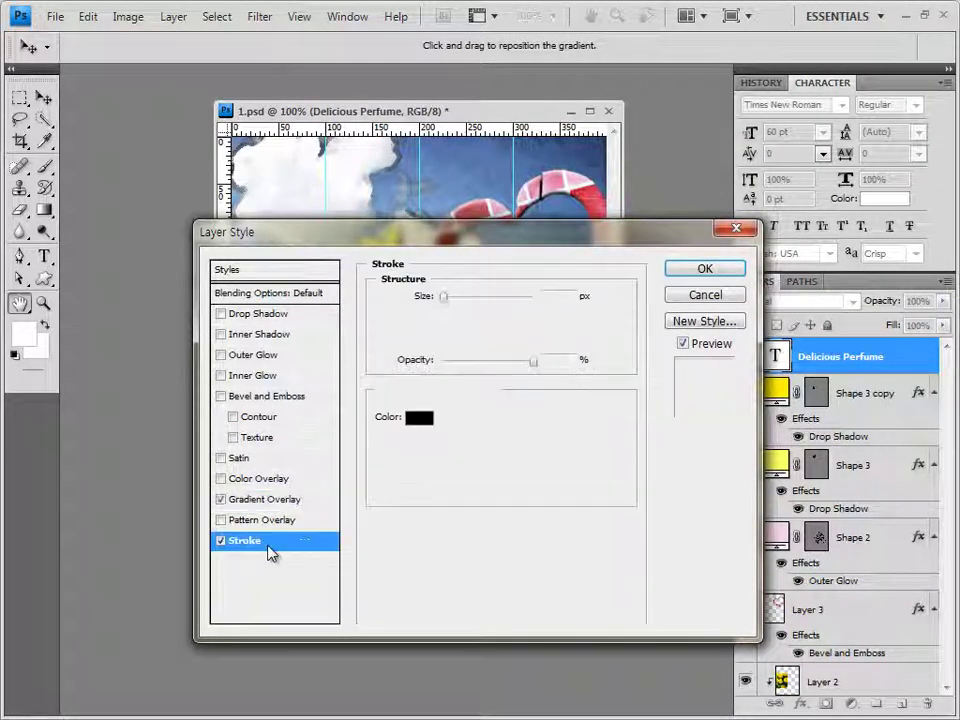
{"action": "type", "text": "2"}
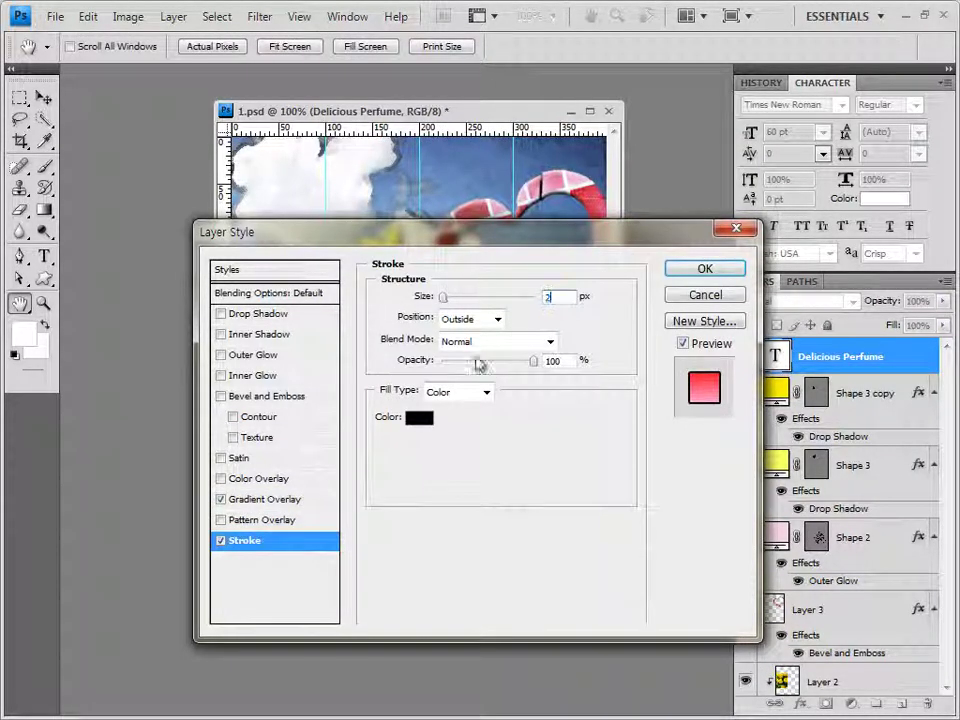
{"action": "left_click", "coordinate": [424, 421]}
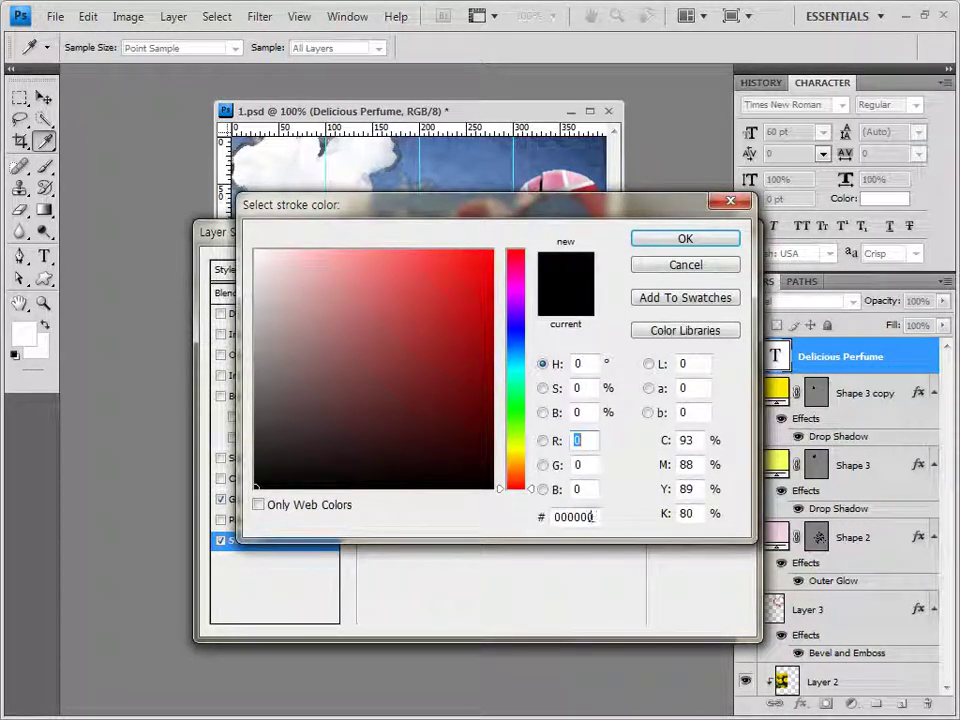
{"action": "left_click_drag", "start_coordinate": [594, 517], "coordinate": [495, 521]}
{"action": "type", "text": "9a2126"}
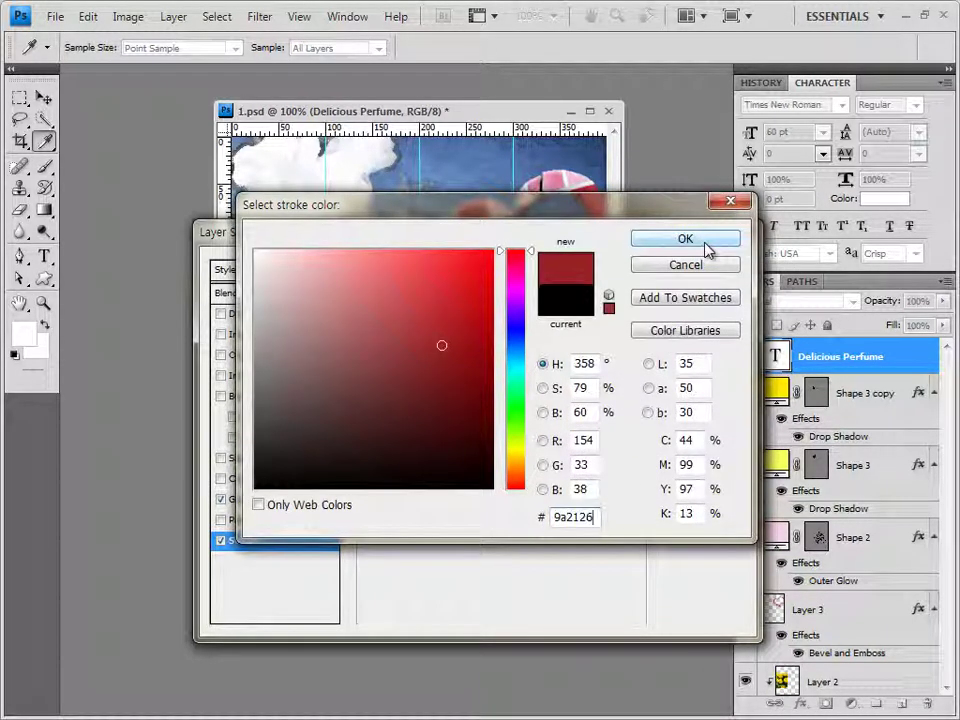
{"action": "left_click", "coordinate": [704, 245]}
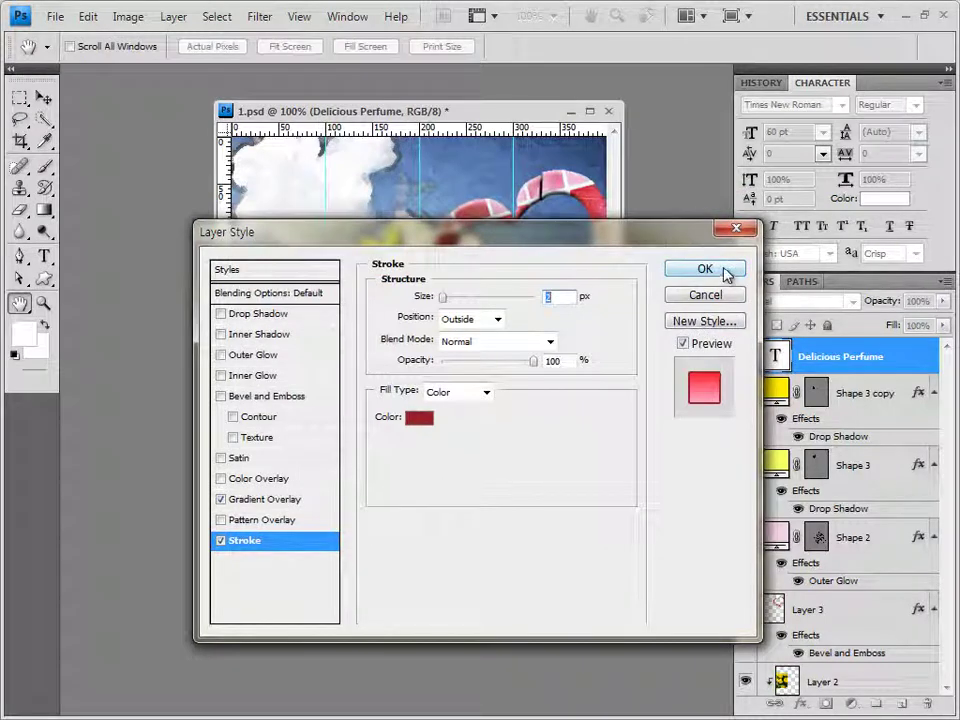
{"action": "left_click", "coordinate": [727, 276]}
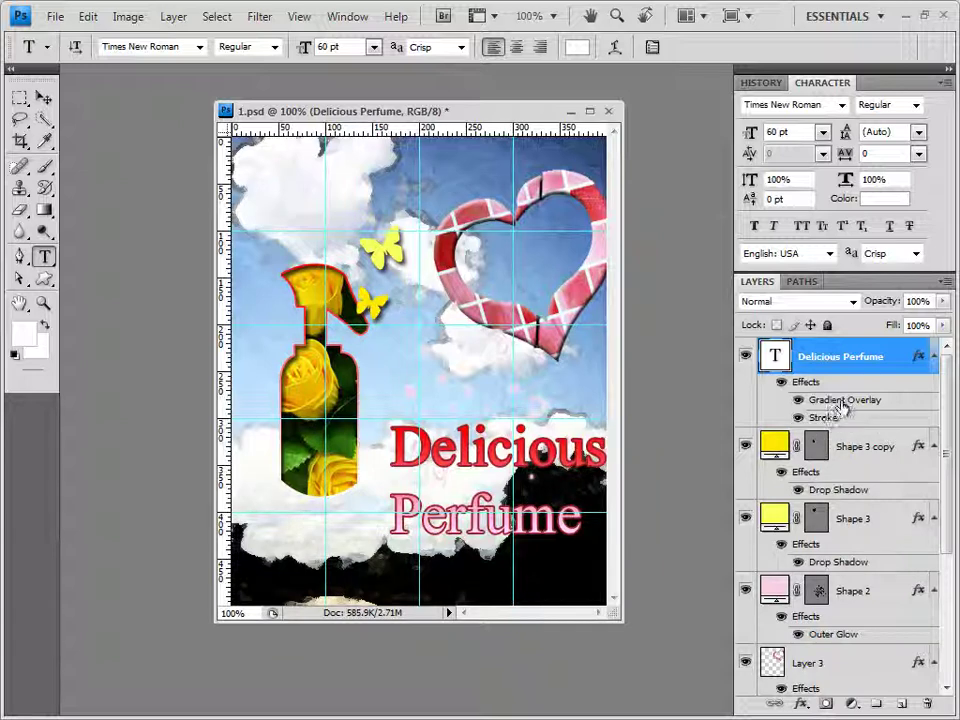
Set the Gradient Overlay angle to 40° and nudge the Delicious Perfume text left and down
{"action": "double_click", "coordinate": [843, 404]}
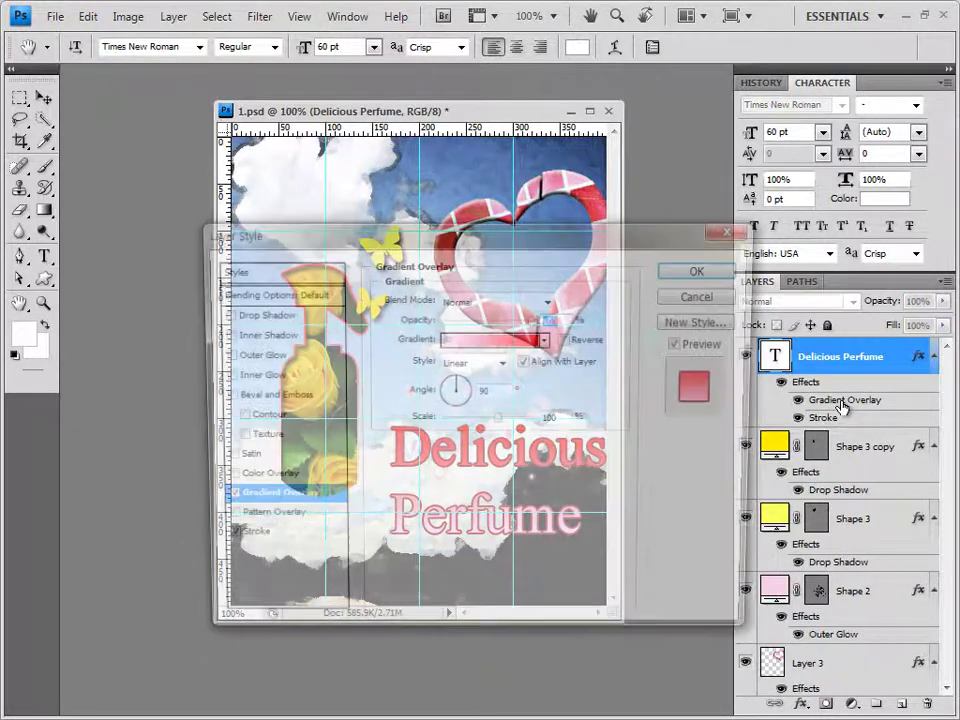
{"action": "left_click_drag", "start_coordinate": [536, 235], "coordinate": [401, 31]}
{"action": "left_click", "coordinate": [340, 182]}
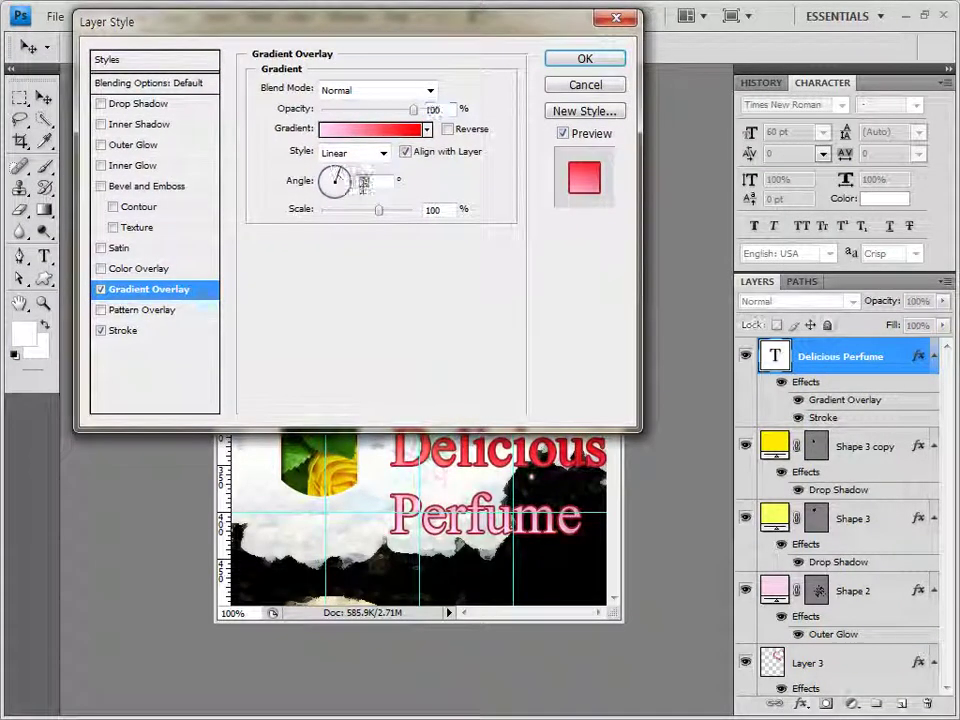
{"action": "left_click", "coordinate": [248, 216]}
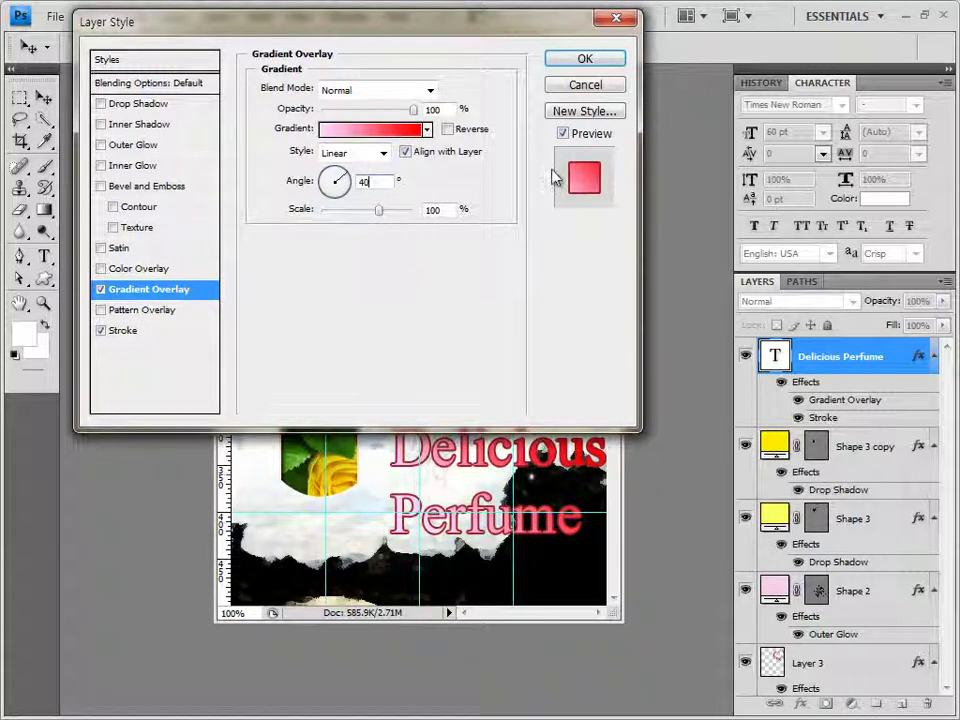
{"action": "left_click", "coordinate": [595, 60]}
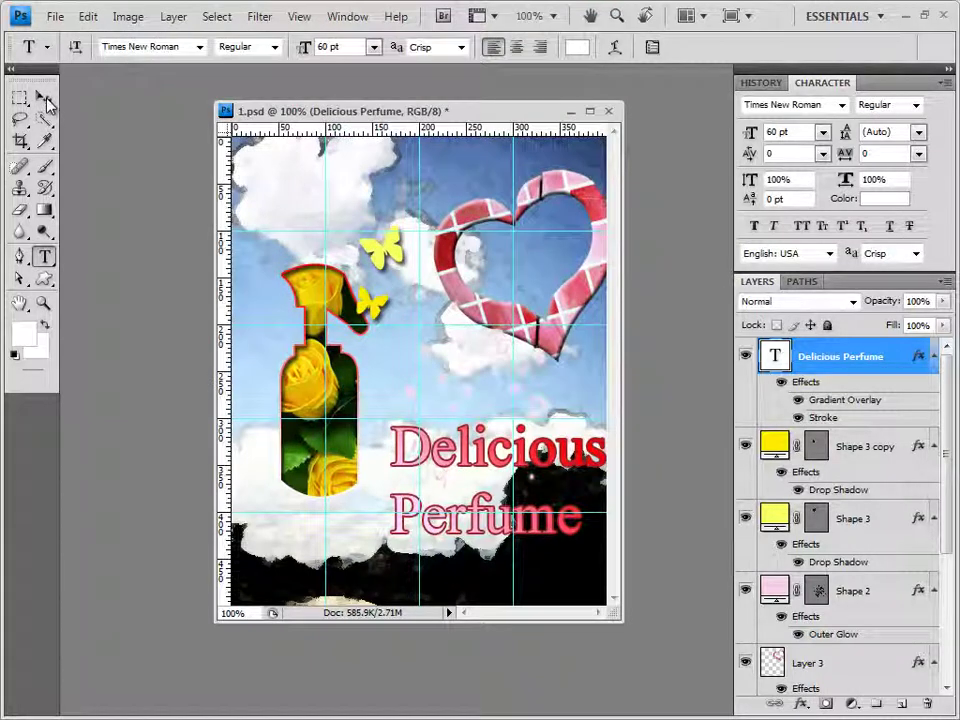
{"action": "left_click", "coordinate": [44, 98]}
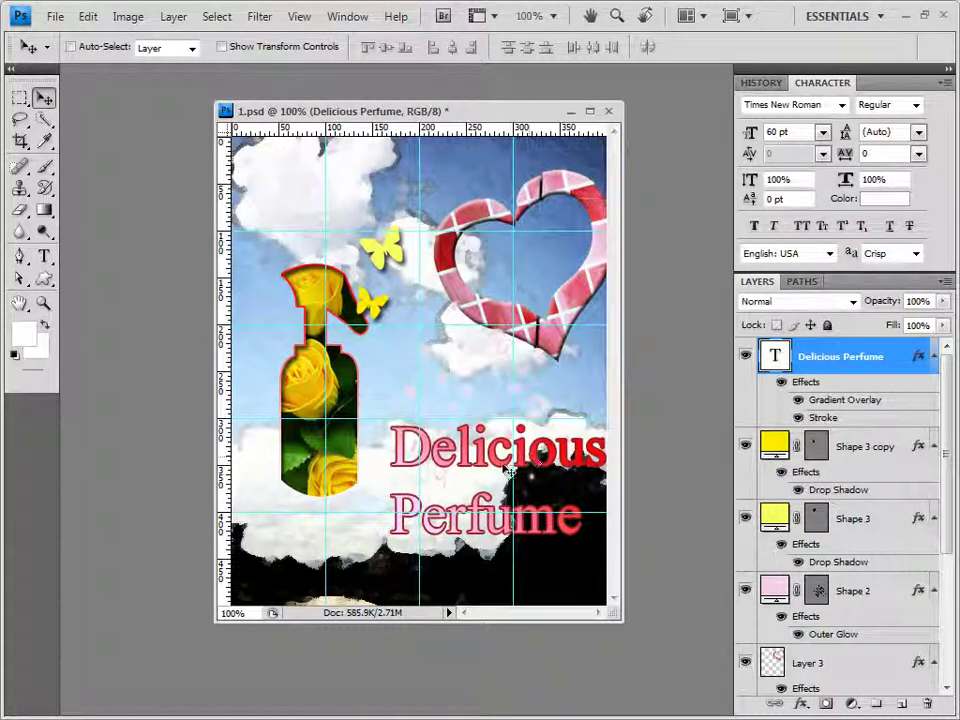
{"action": "left_click_drag", "start_coordinate": [507, 468], "coordinate": [487, 493]}
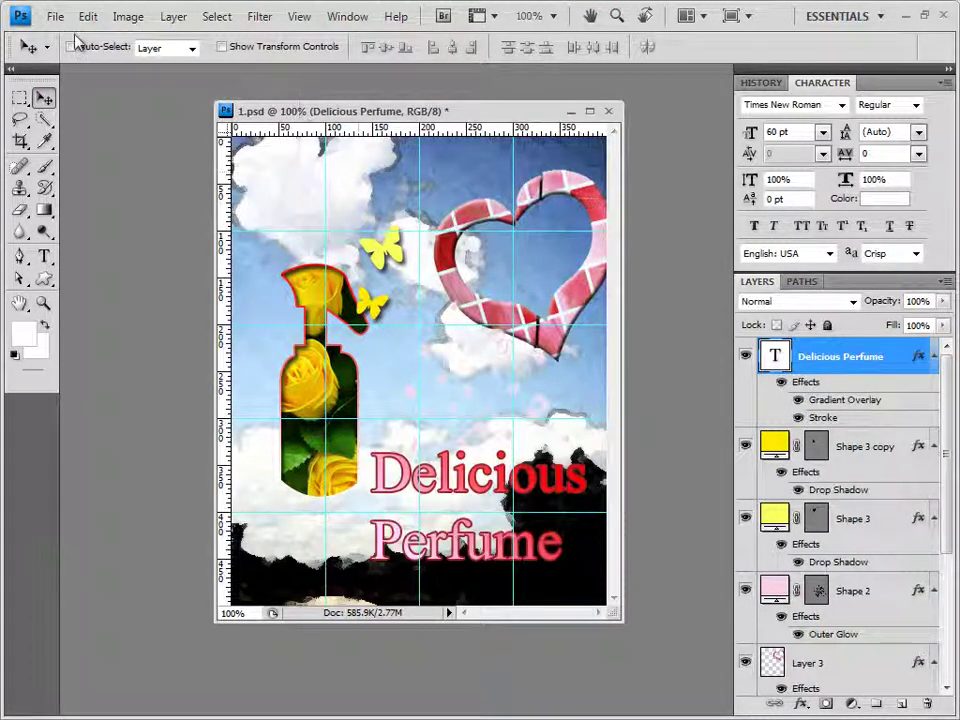
Save the poster with maximum compatibility and clear all guides
{"action": "left_click", "coordinate": [55, 16]}
{"action": "left_click", "coordinate": [64, 248]}
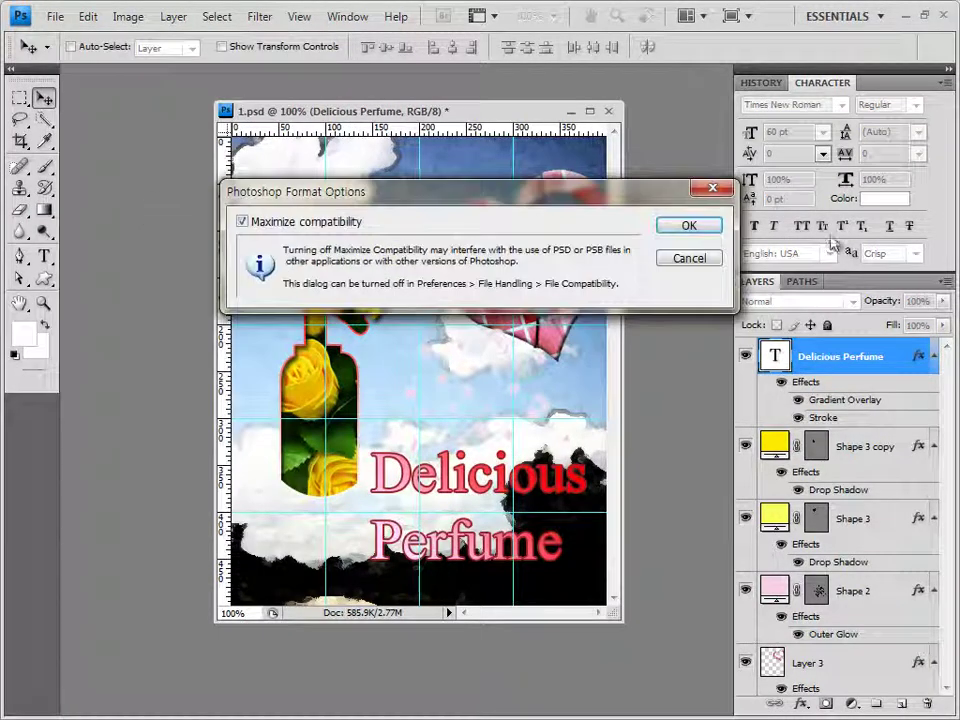
{"action": "left_click", "coordinate": [716, 225]}
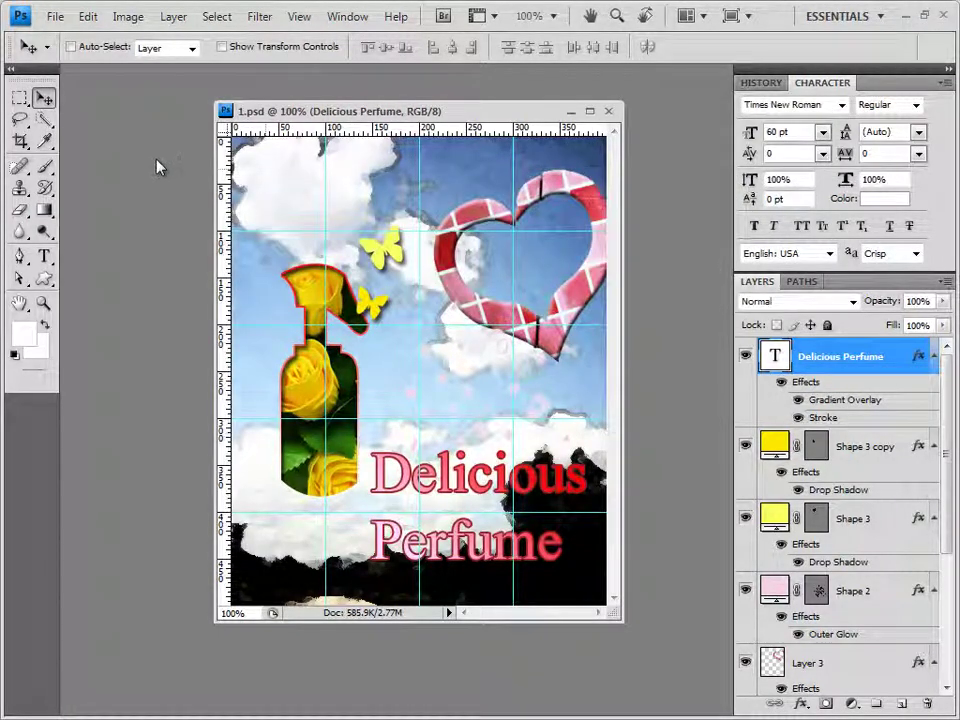
{"action": "left_click", "coordinate": [299, 16]}
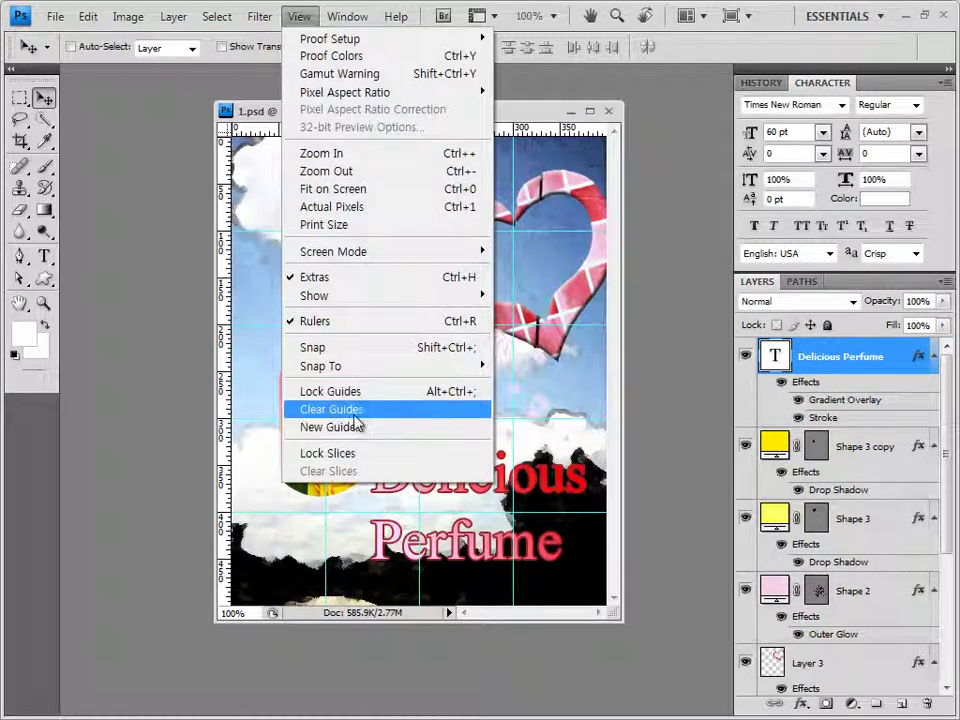
{"action": "left_click", "coordinate": [345, 409]}
Save a JPEG copy named with the candidate number and name, accepting the quality settings
{"action": "left_click", "coordinate": [55, 16]}
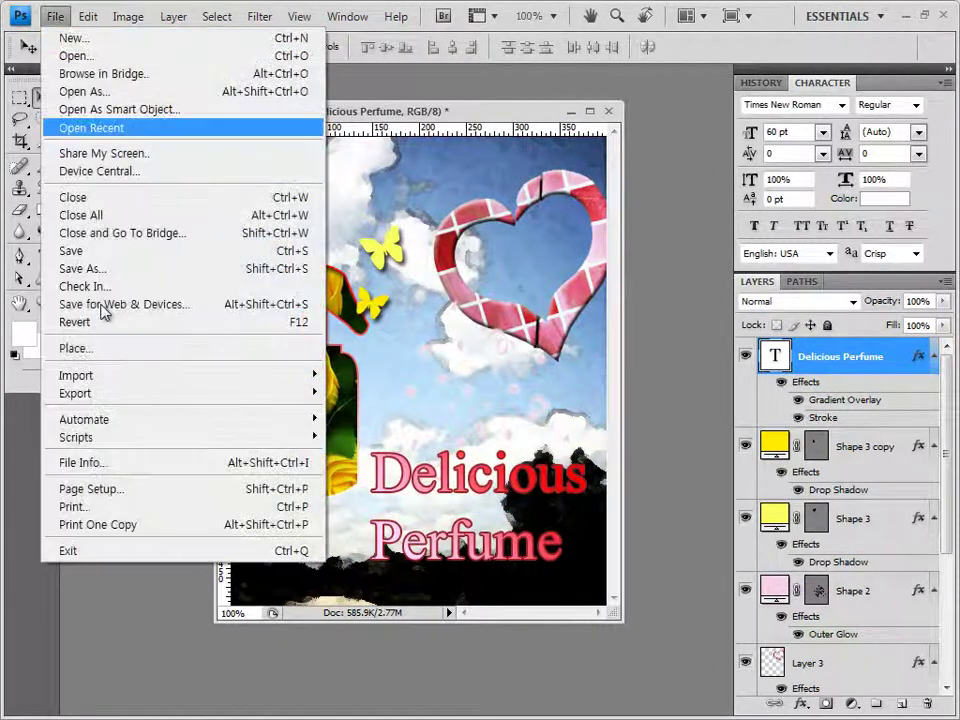
{"action": "left_click", "coordinate": [99, 270]}
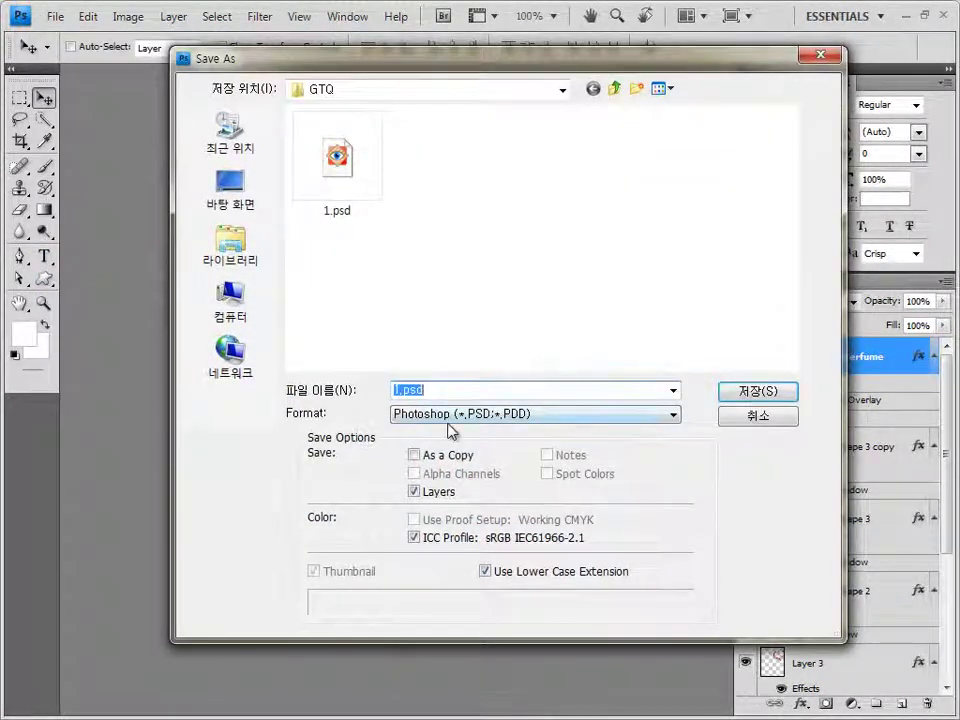
{"action": "left_click", "coordinate": [420, 414]}
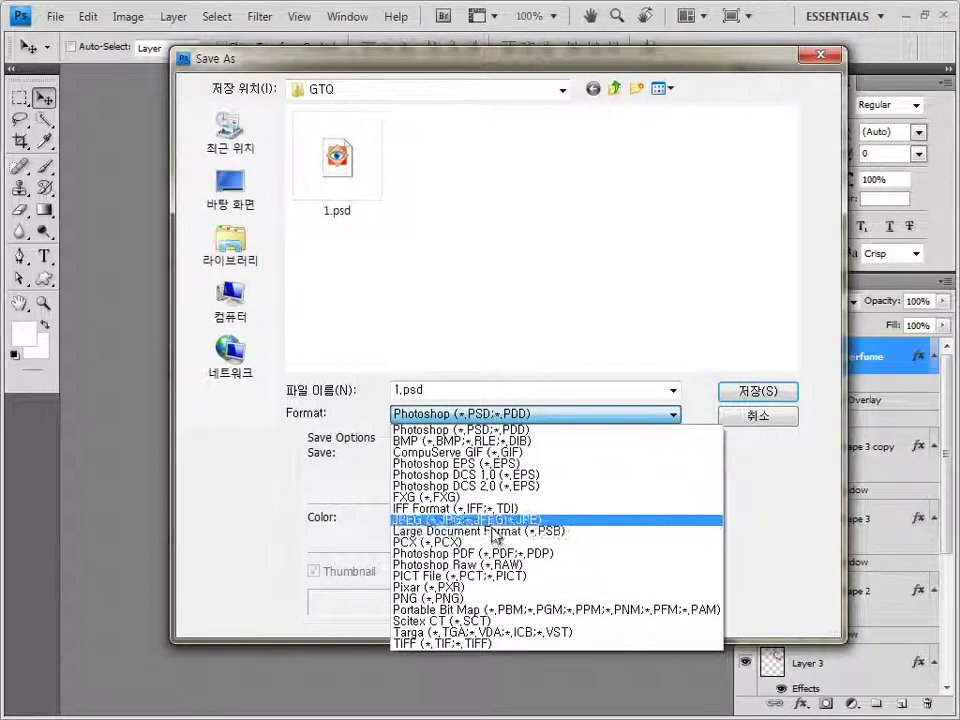
{"action": "left_click", "coordinate": [470, 519]}
{"action": "double_click", "coordinate": [398, 390]}
{"action": "double_click", "coordinate": [398, 390]}
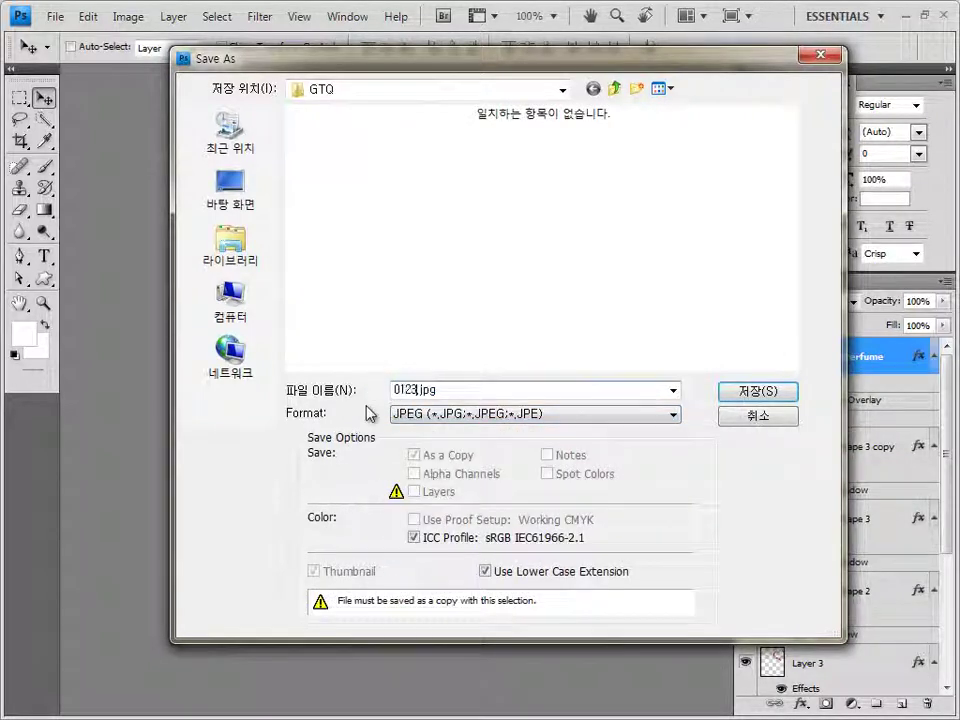
{"action": "type", "text": "0123456789-ㅎ"}
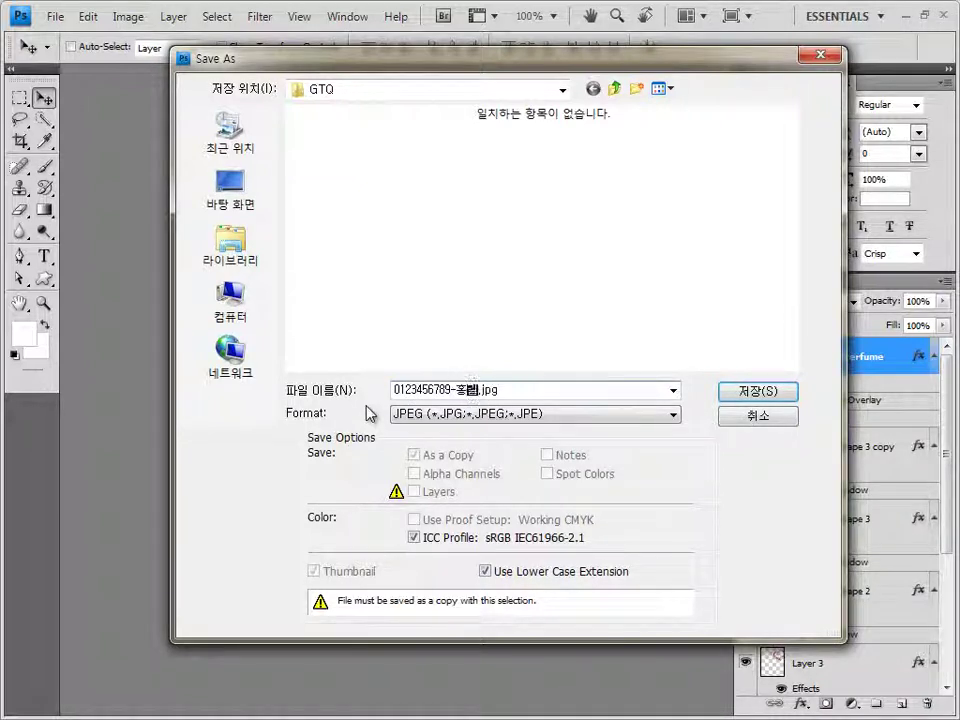
{"action": "type", "text": "동"}
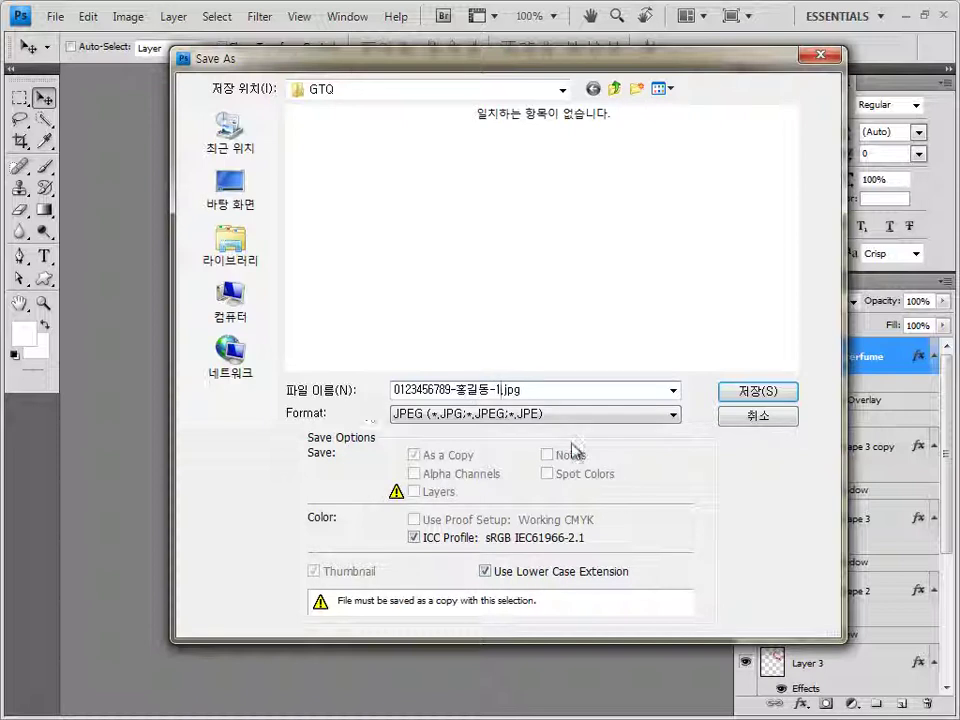
{"action": "type", "text": "-1"}
{"action": "left_click", "coordinate": [758, 391]}
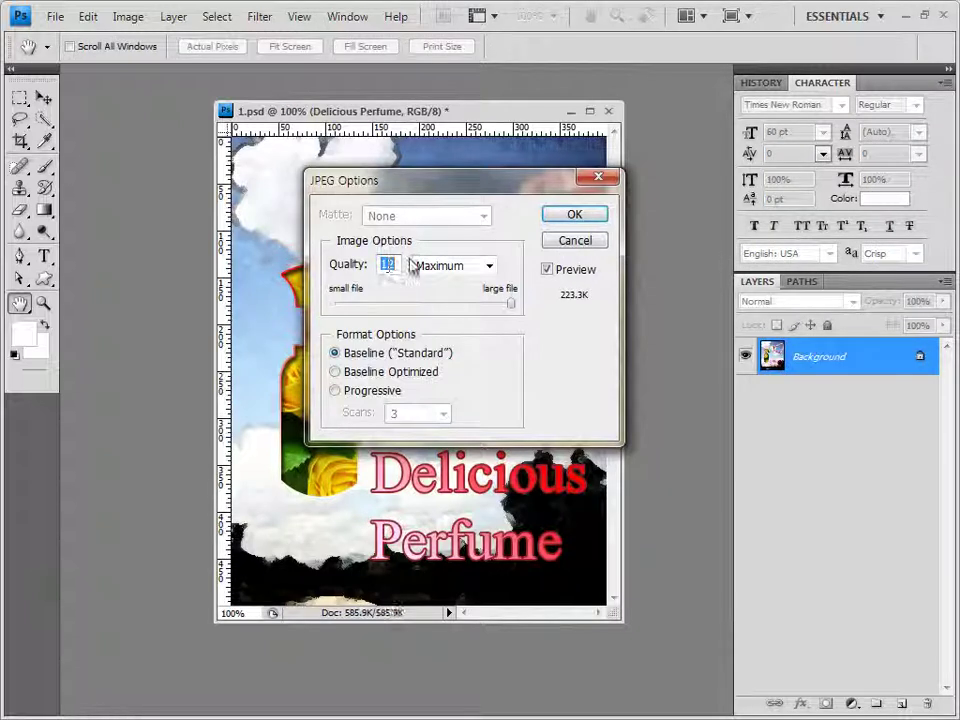
{"action": "left_click", "coordinate": [585, 214]}
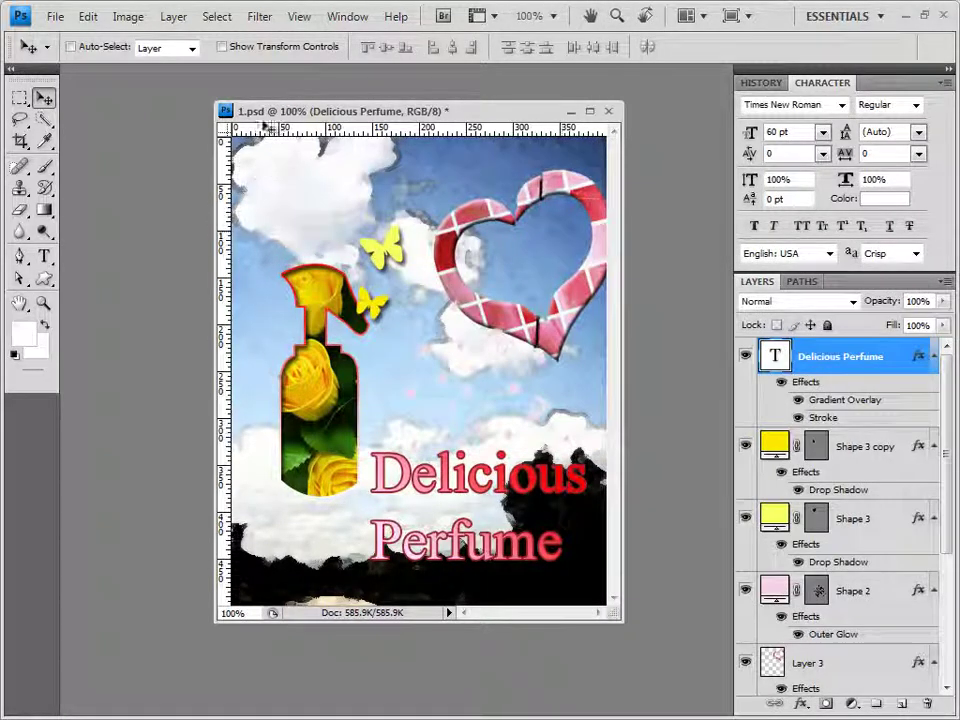
Shrink the image to 40×50 pixels with Image Size
{"action": "left_click", "coordinate": [122, 22]}
{"action": "left_click", "coordinate": [158, 151]}
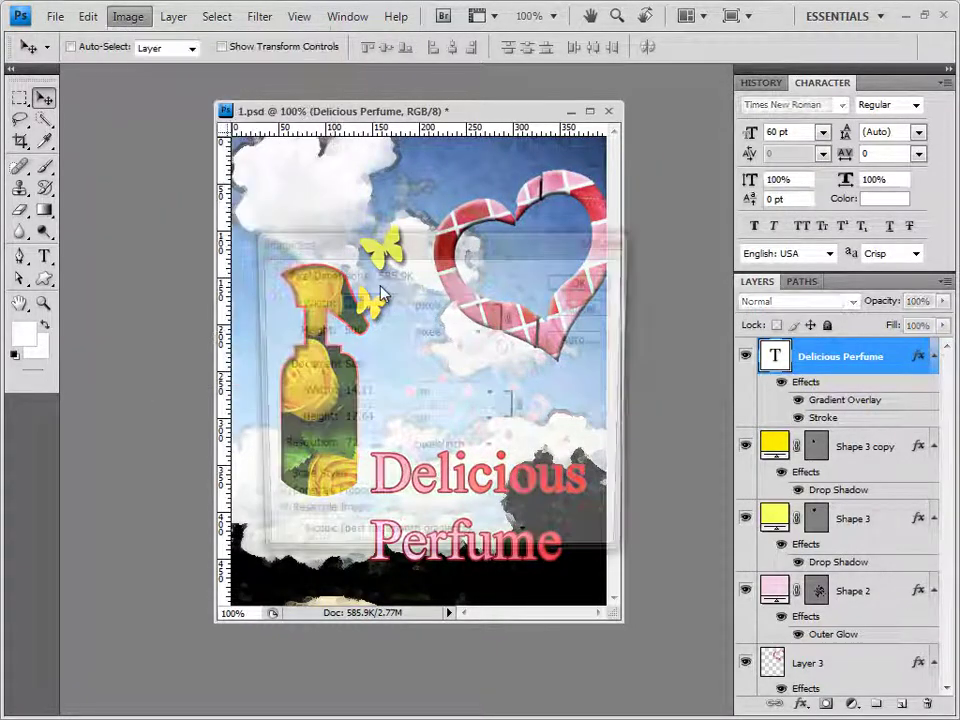
{"action": "type", "text": "40"}
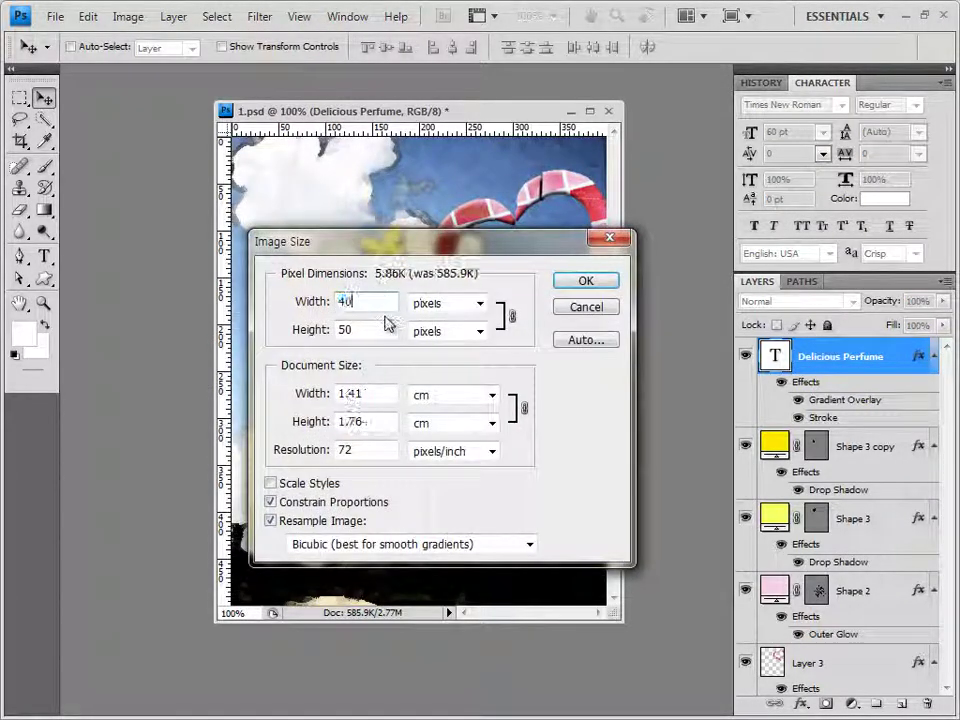
{"action": "left_click", "coordinate": [609, 285]}
{"action": "left_click", "coordinate": [55, 17]}
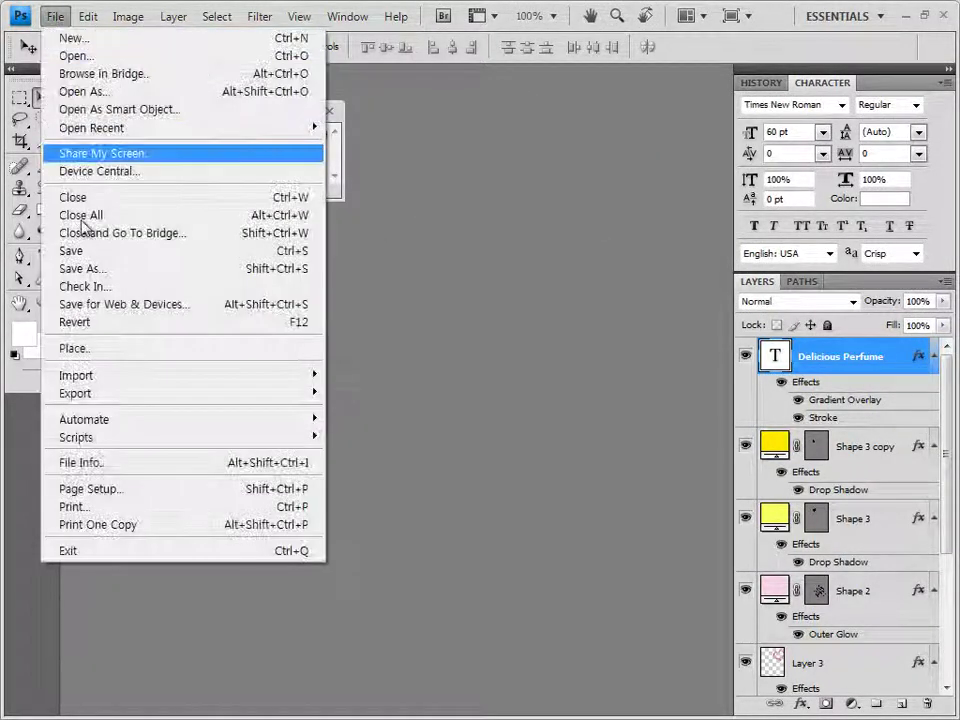
Save it as a PSD reusing the JPEG's file name, then close the small document
{"action": "left_click", "coordinate": [86, 268]}
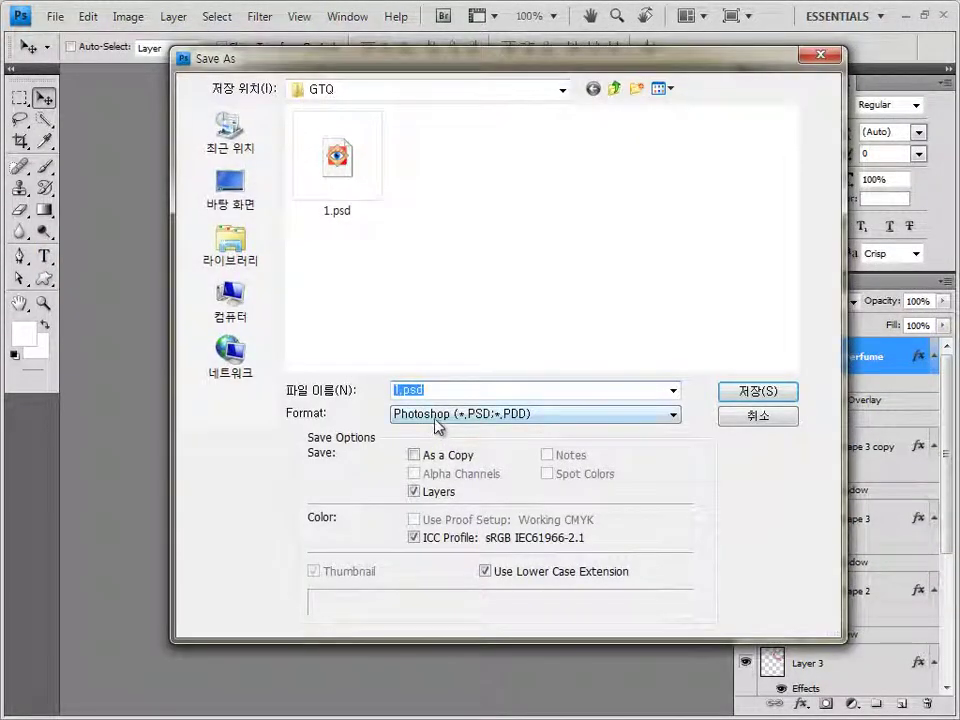
{"action": "left_click", "coordinate": [437, 420]}
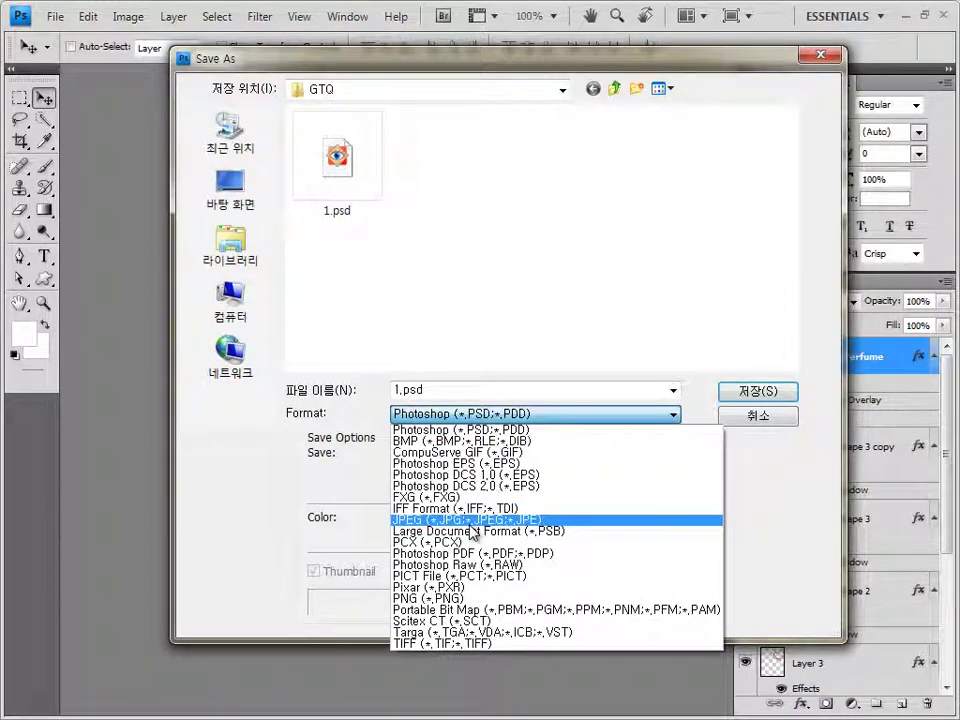
{"action": "left_click", "coordinate": [471, 521]}
{"action": "left_click", "coordinate": [337, 165]}
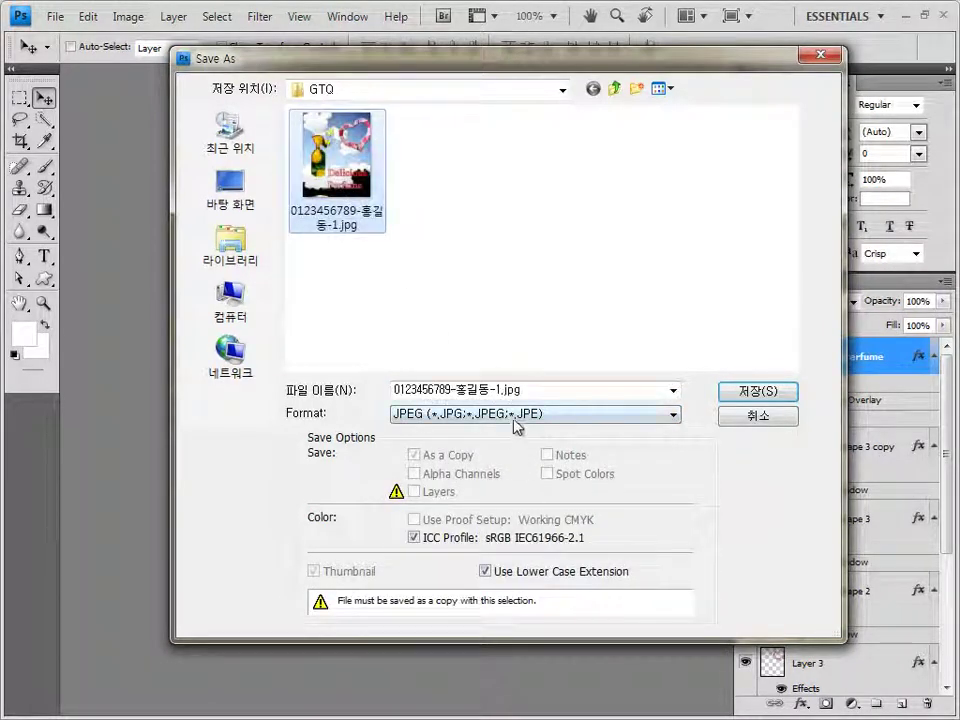
{"action": "left_click", "coordinate": [512, 414]}
{"action": "left_click", "coordinate": [490, 431]}
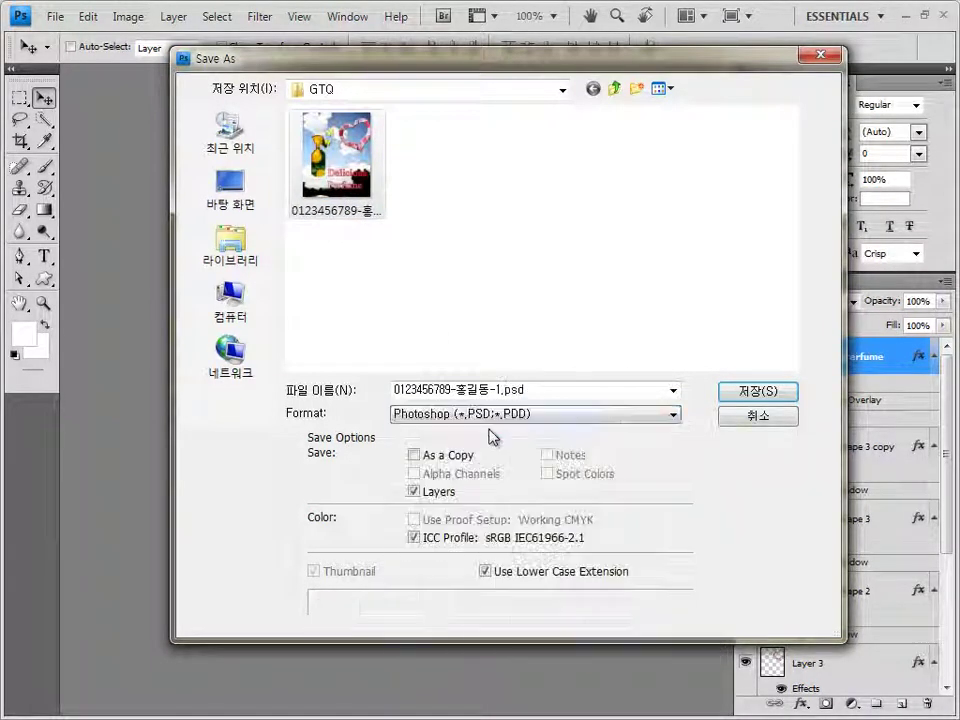
{"action": "double_click", "coordinate": [497, 390]}
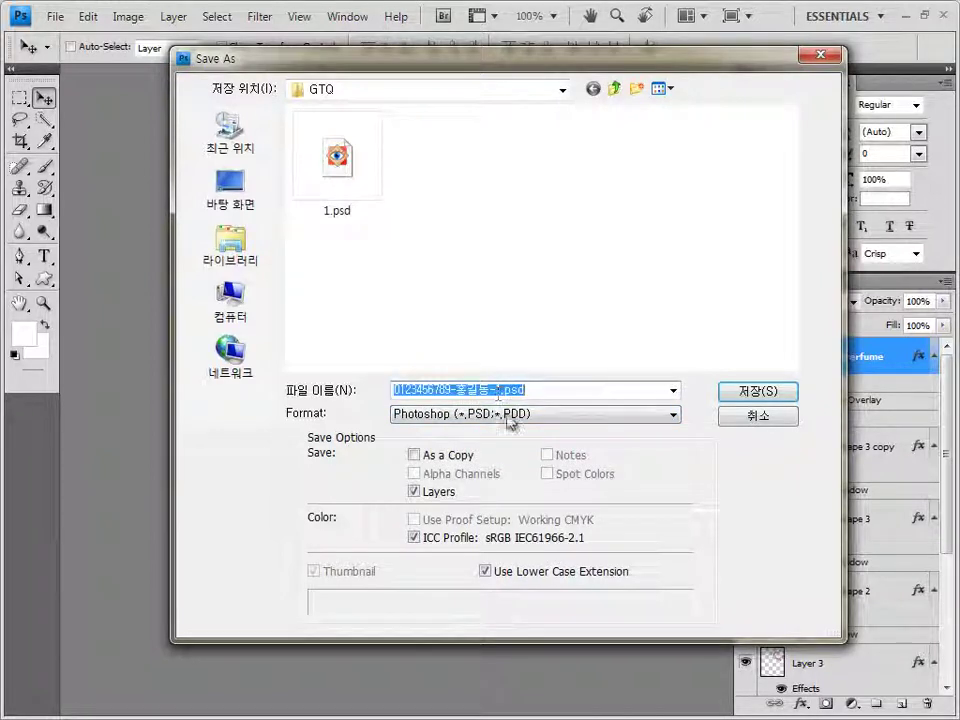
{"action": "left_click", "coordinate": [768, 392]}
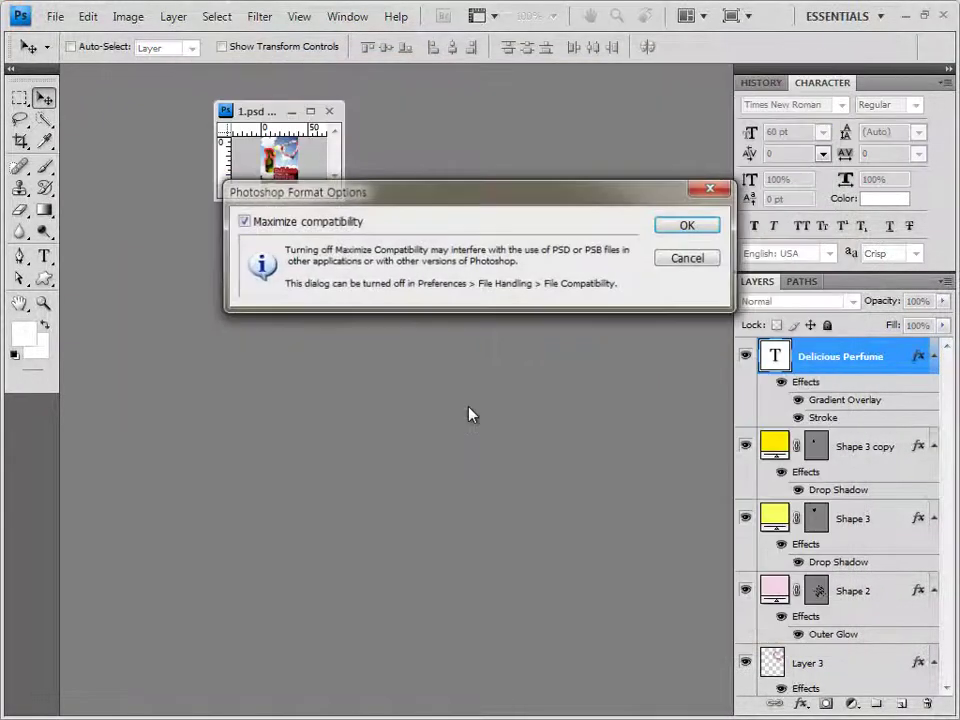
{"action": "left_click", "coordinate": [689, 226]}
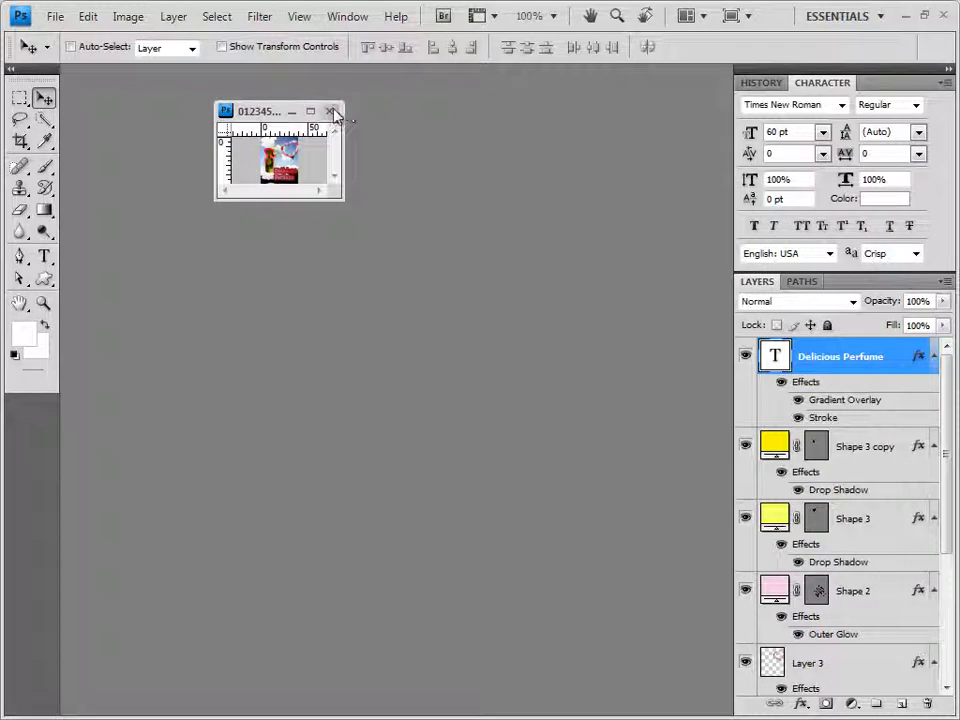
{"action": "left_click", "coordinate": [329, 111]}
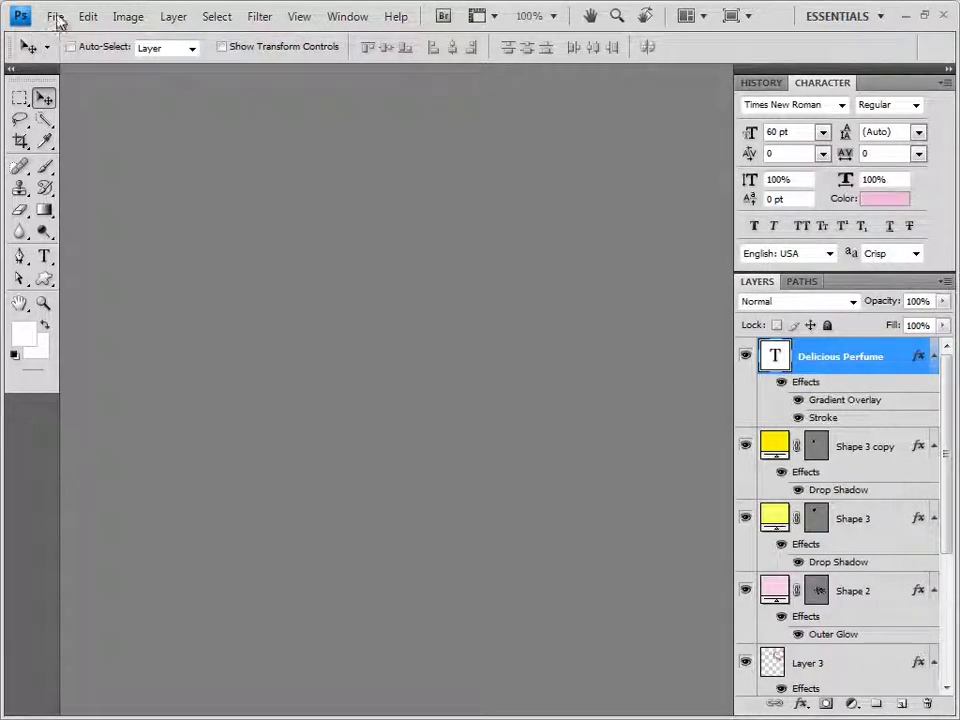
Check the saved JPEG and PSD in the Open dialog's list view, cancel, and close the poster
{"action": "left_click", "coordinate": [56, 18]}
{"action": "left_click", "coordinate": [80, 56]}
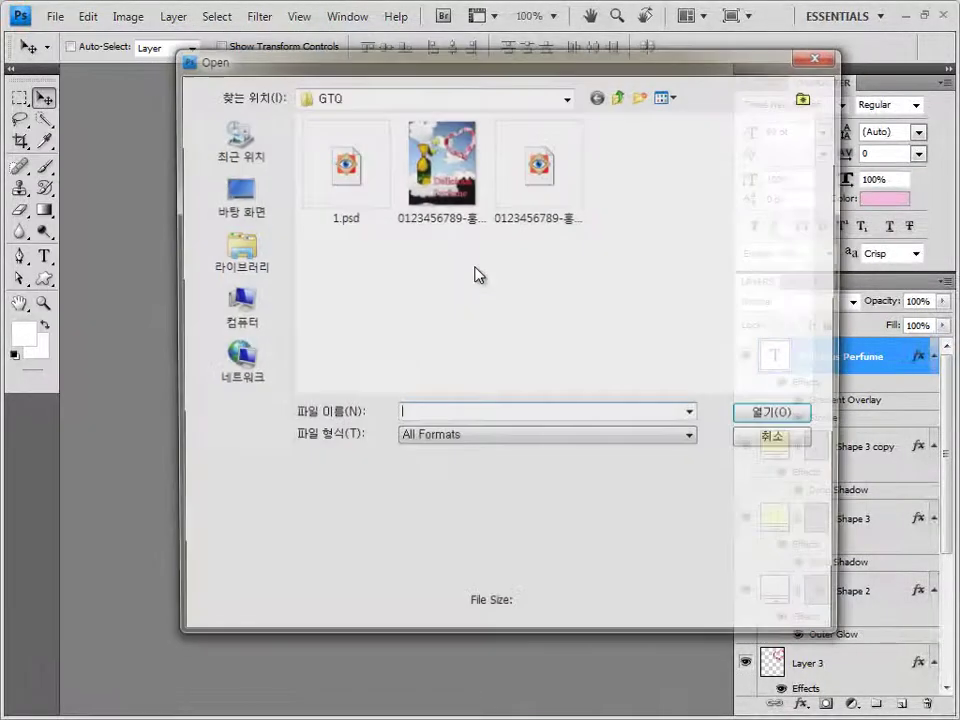
{"action": "left_click_drag", "start_coordinate": [463, 266], "coordinate": [600, 160]}
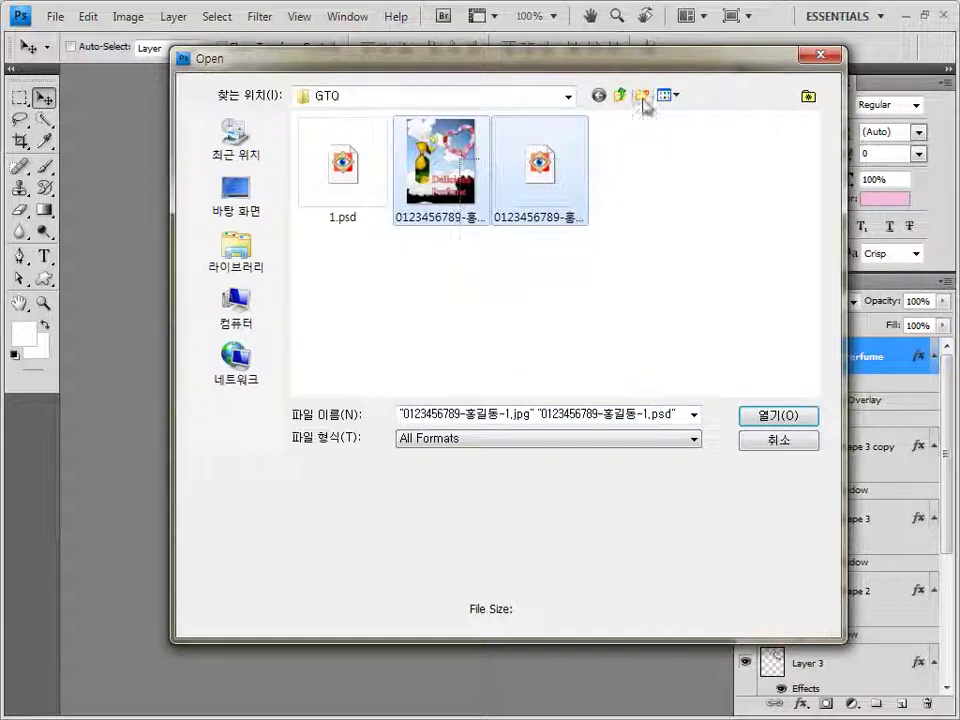
{"action": "left_click", "coordinate": [665, 95]}
{"action": "left_click", "coordinate": [693, 207]}
{"action": "left_click_drag", "start_coordinate": [482, 257], "coordinate": [390, 133]}
{"action": "left_click", "coordinate": [775, 443]}
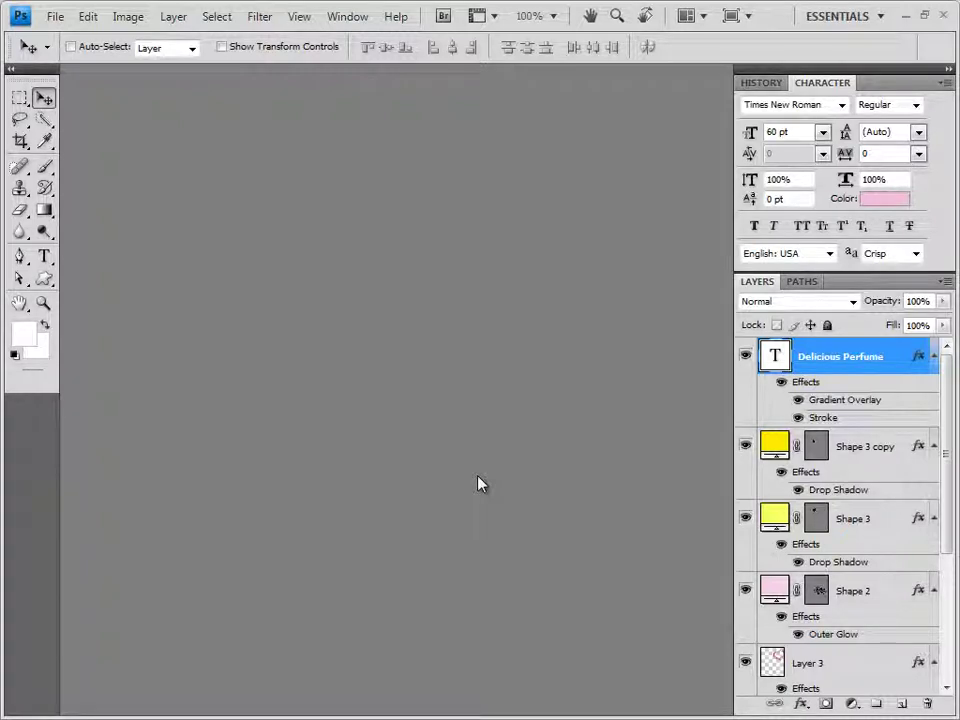
{"action": "key", "text": "ctrl+w"}
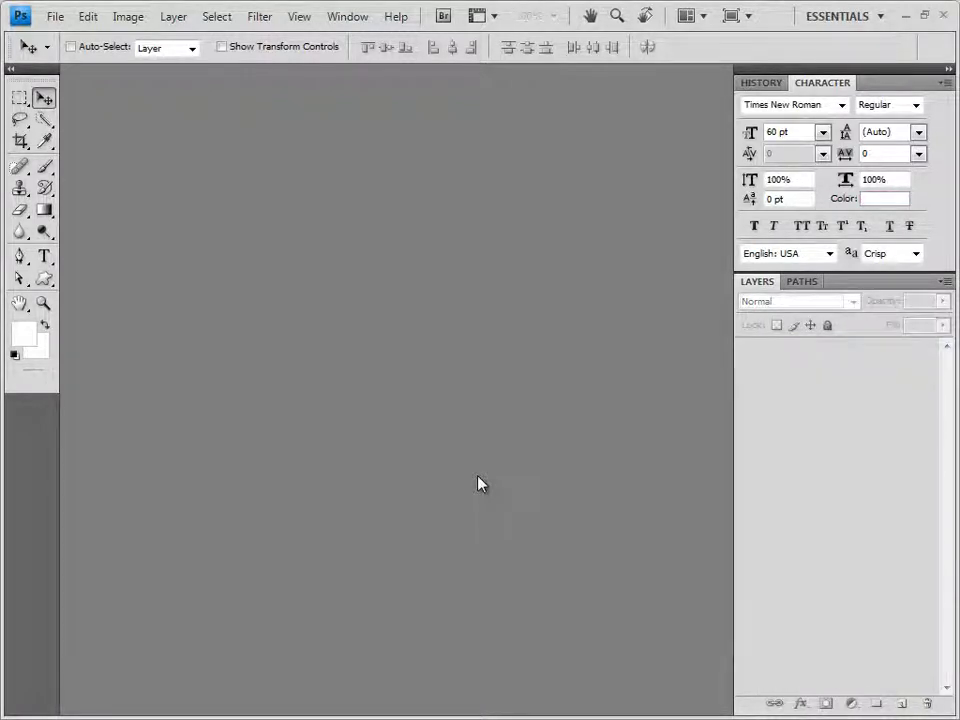
Create a 400×500 pixel document in a floating window and show the grid
{"action": "key", "text": "ctrl+n"}
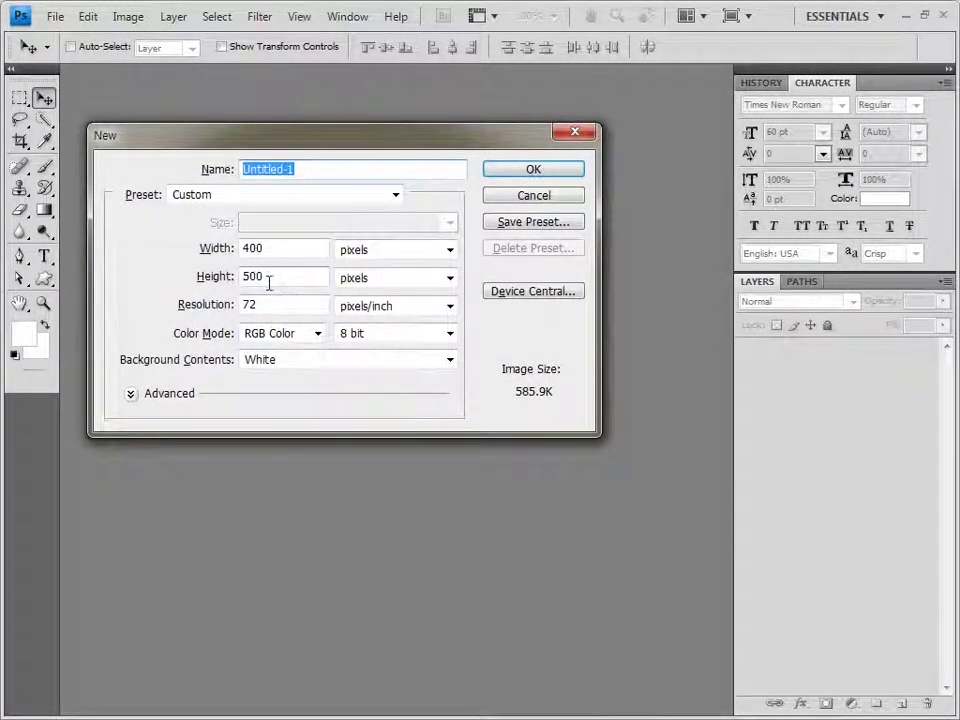
{"action": "left_click", "coordinate": [545, 173]}
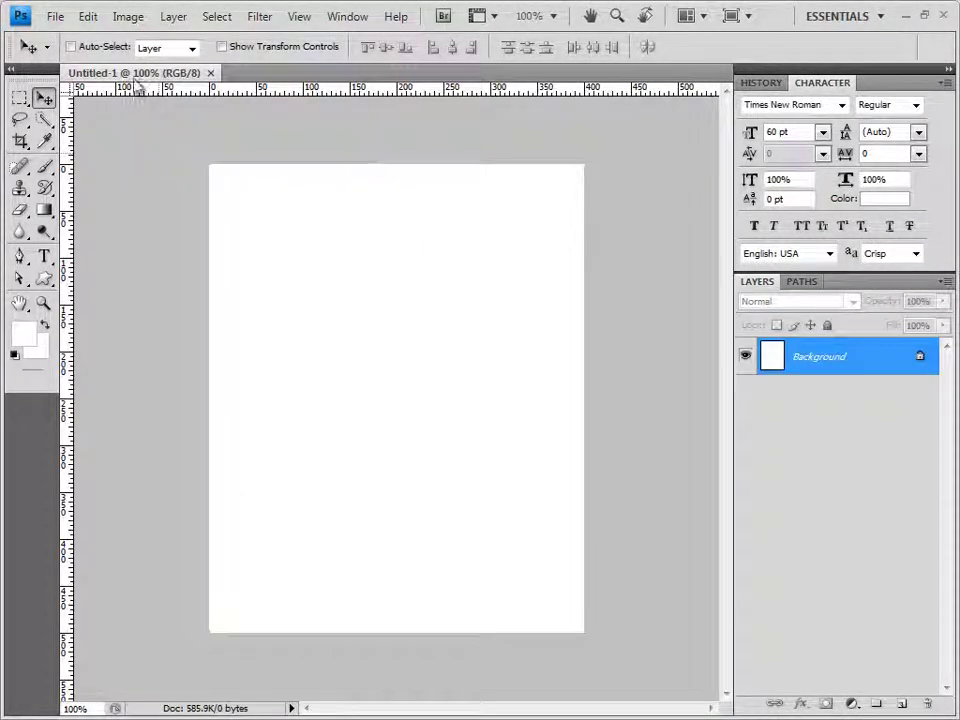
{"action": "left_click_drag", "start_coordinate": [105, 72], "coordinate": [311, 157]}
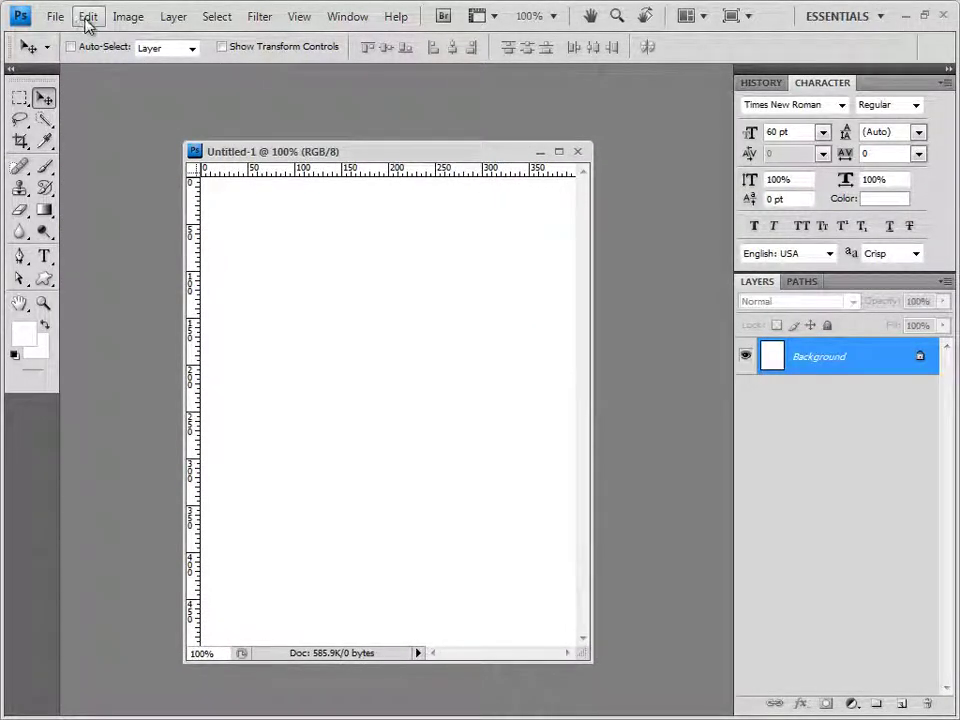
{"action": "key", "text": "ctrl+apostrophe"}
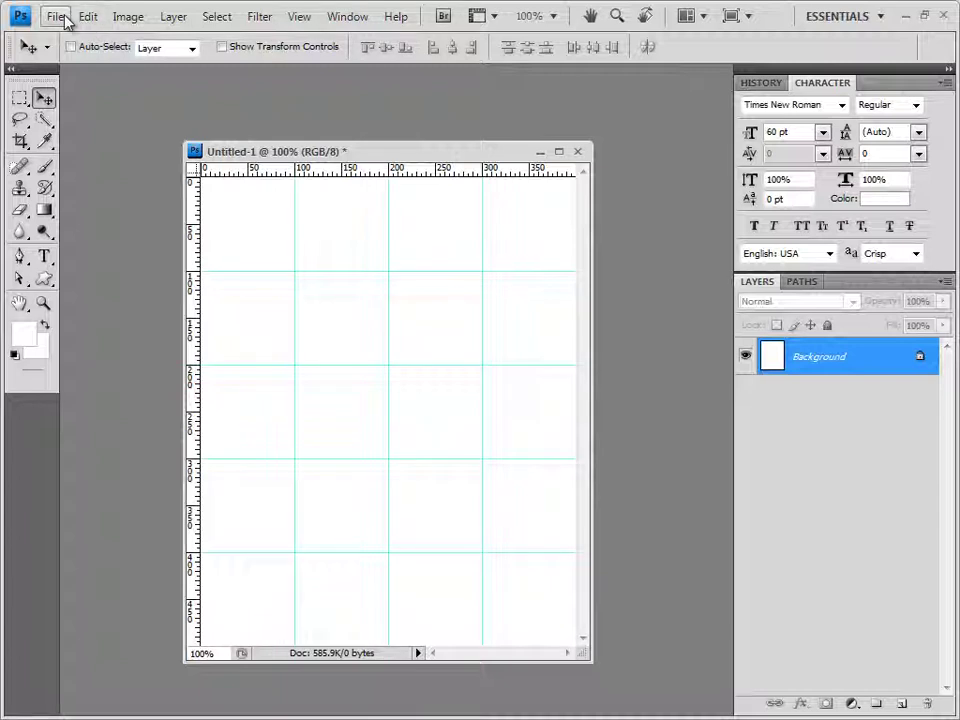
Save the new document as 2.psd and move its window up and right
{"action": "left_click", "coordinate": [57, 16]}
{"action": "left_click", "coordinate": [110, 268]}
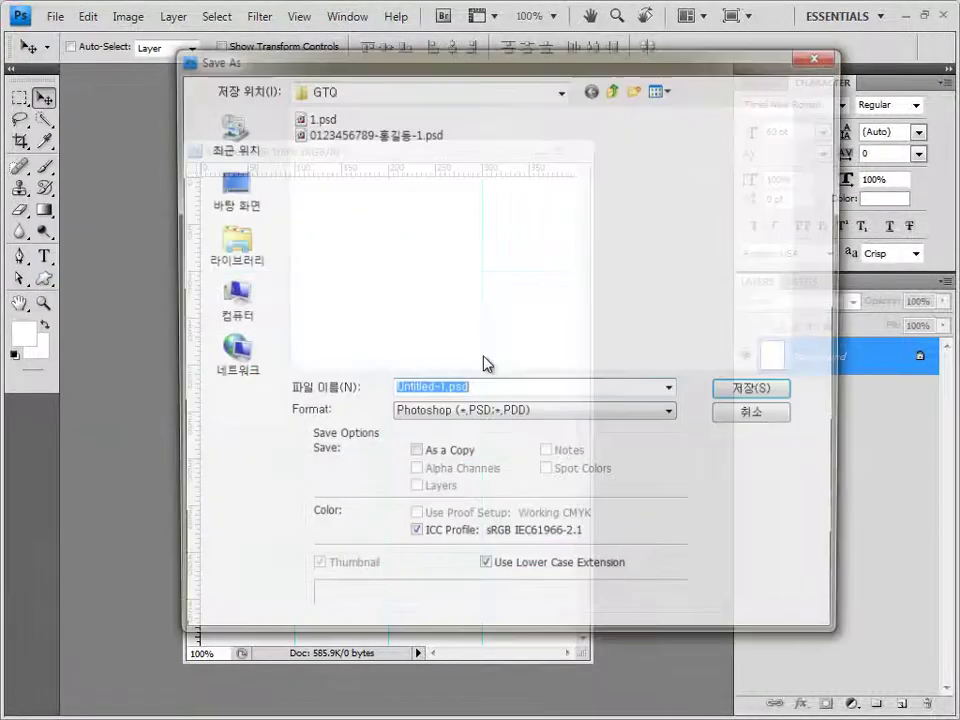
{"action": "type", "text": "2"}
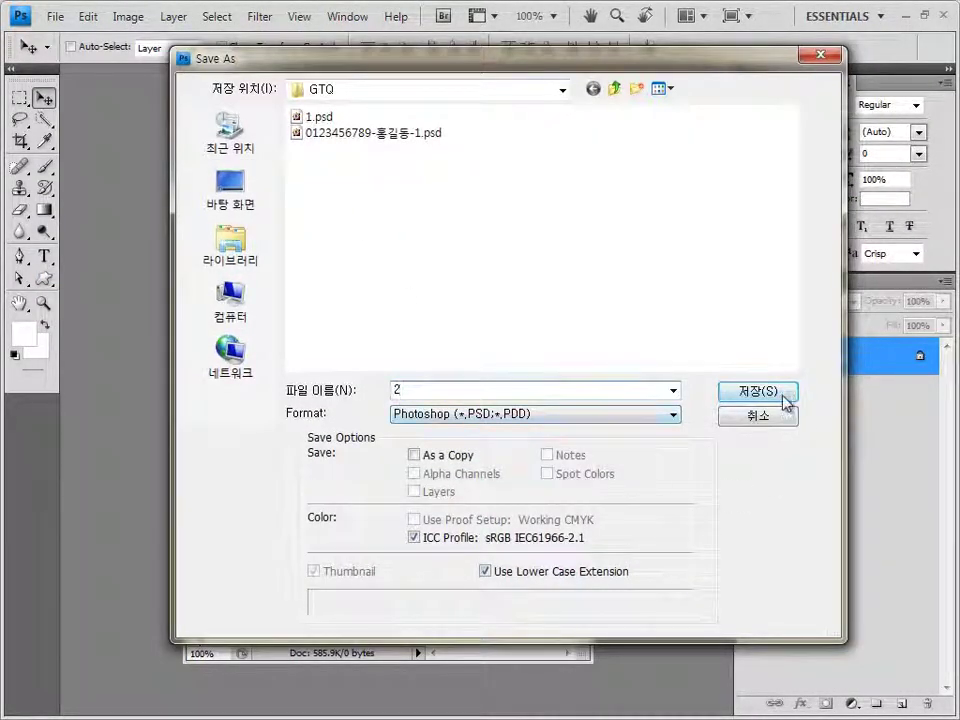
{"action": "left_click", "coordinate": [785, 396]}
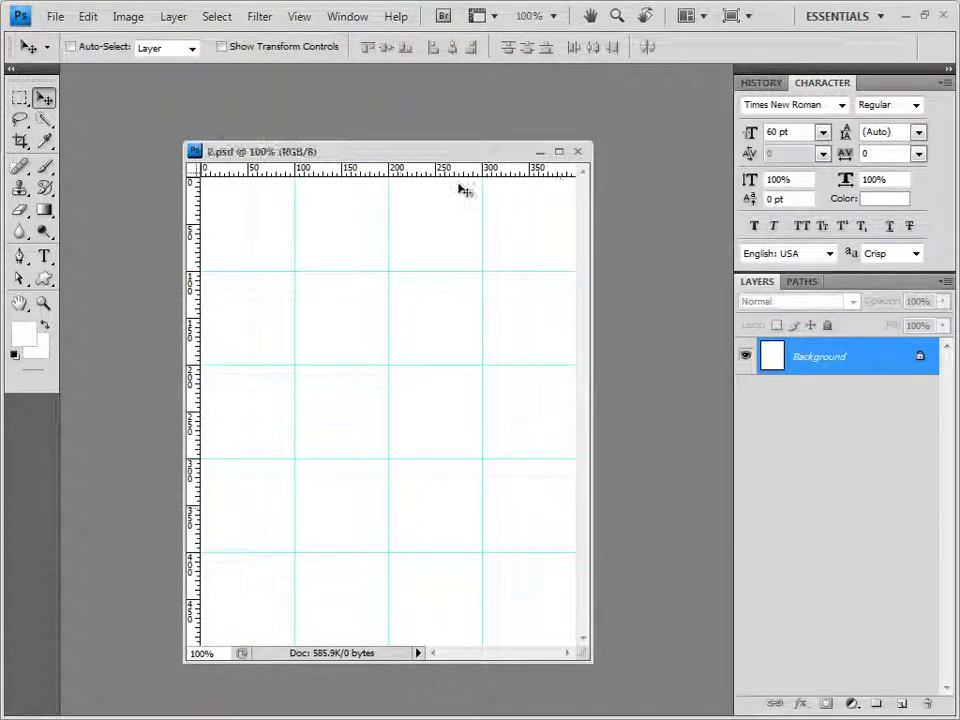
{"action": "left_click_drag", "start_coordinate": [458, 155], "coordinate": [476, 143]}
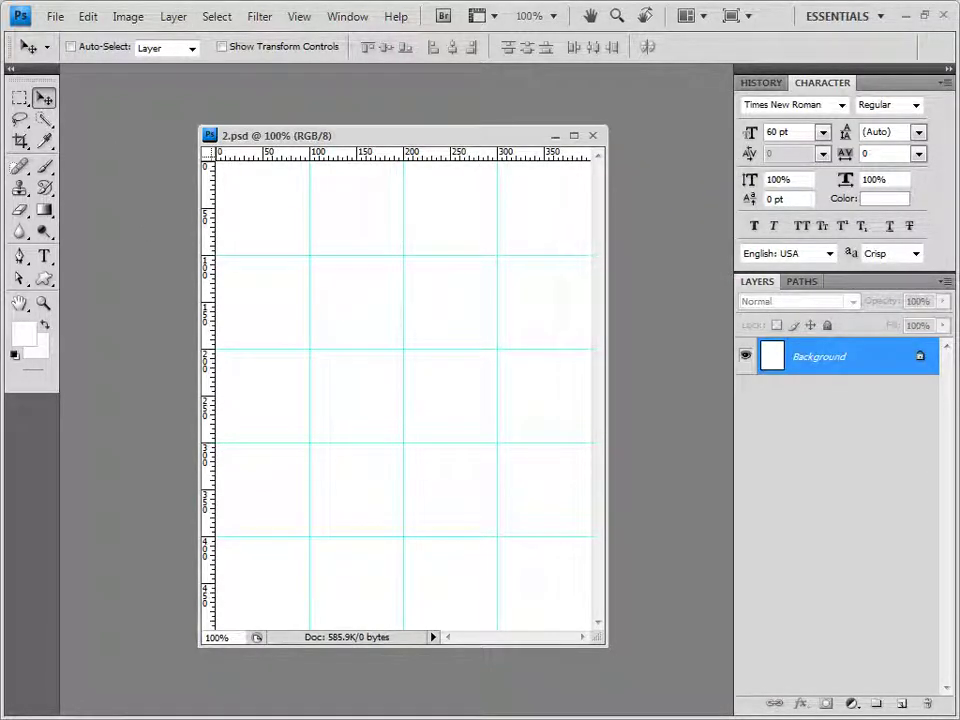
Open 1급-4.jpg from the 기출문제07 folder in Photoshop, then close its window
{"action": "key", "text": "alt+Tab"}
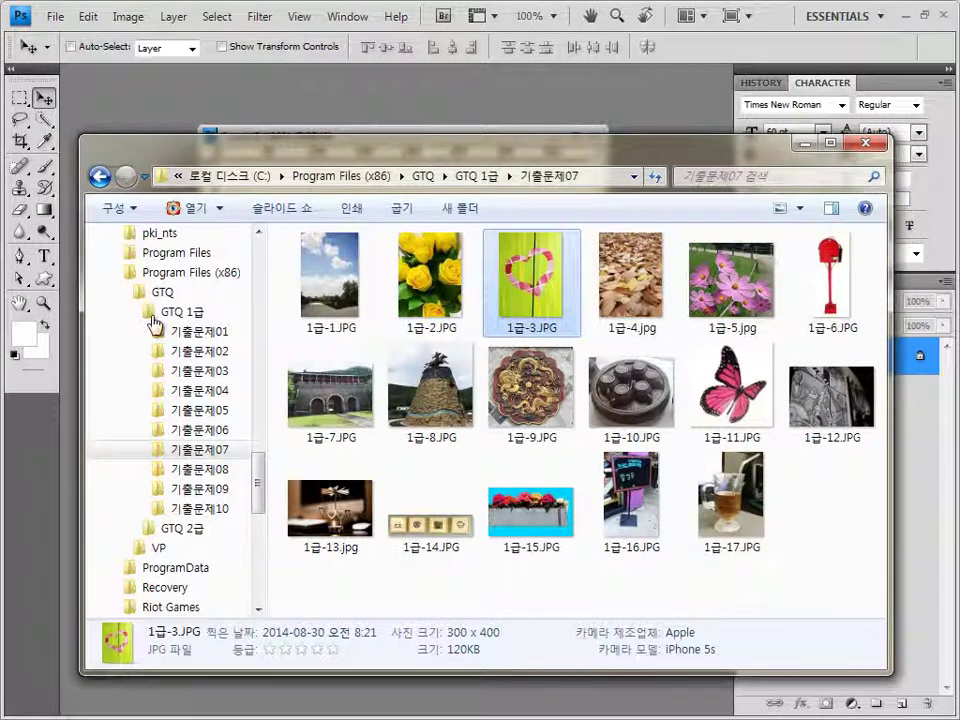
{"action": "left_click_drag", "start_coordinate": [675, 315], "coordinate": [150, 181]}
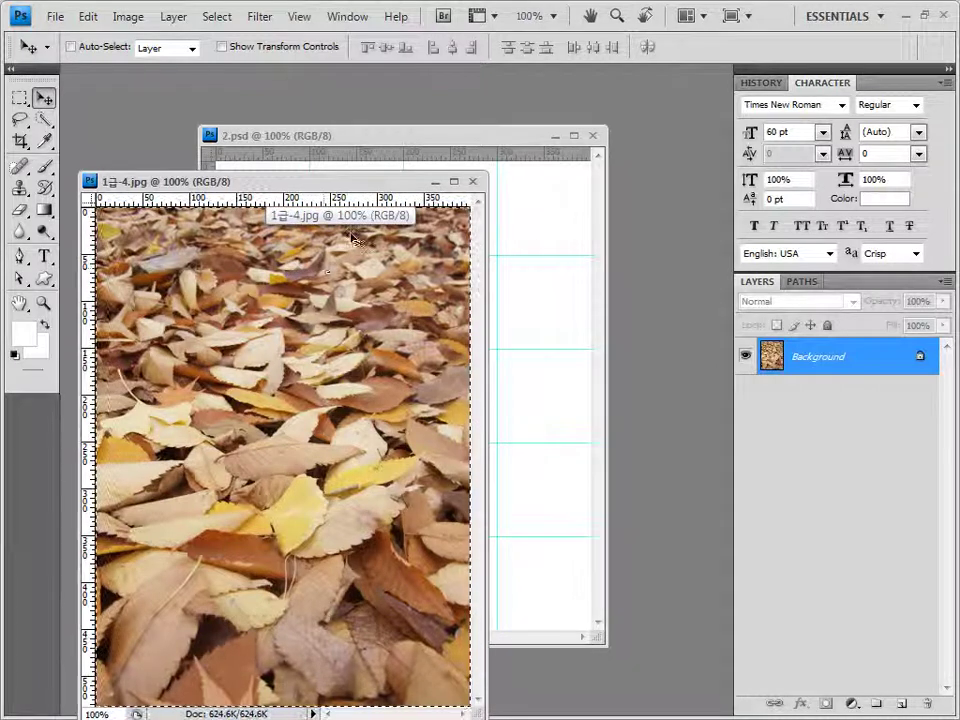
{"action": "left_click", "coordinate": [475, 185]}
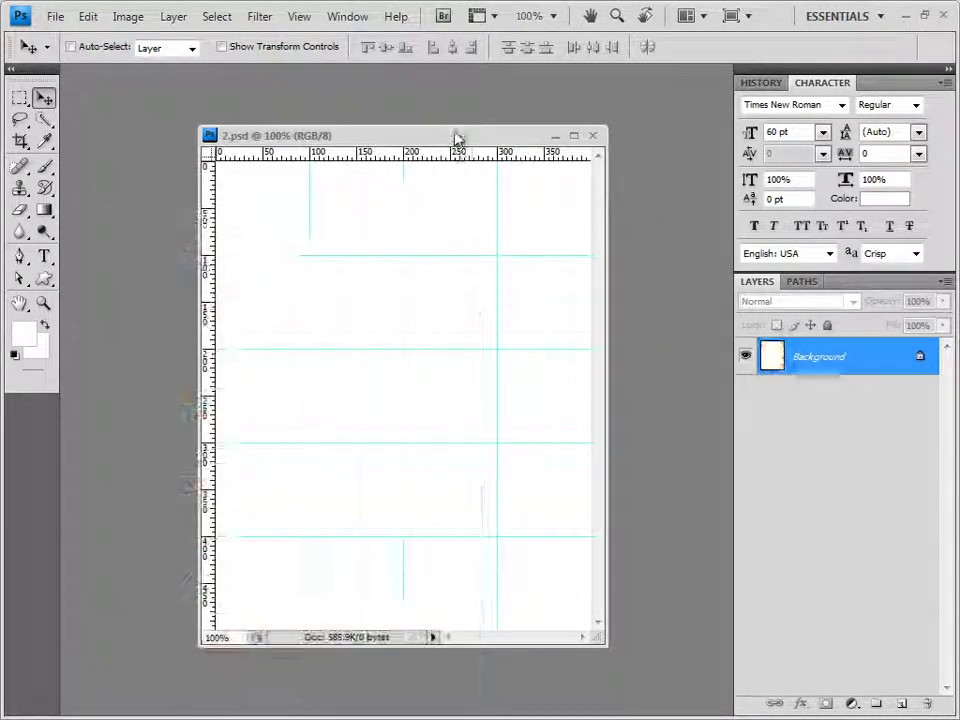
Paste the leaves into 2.psd, apply Pixelate > Facet, and open 1급-5.jpg from Explorer
{"action": "key", "text": "ctrl+v"}
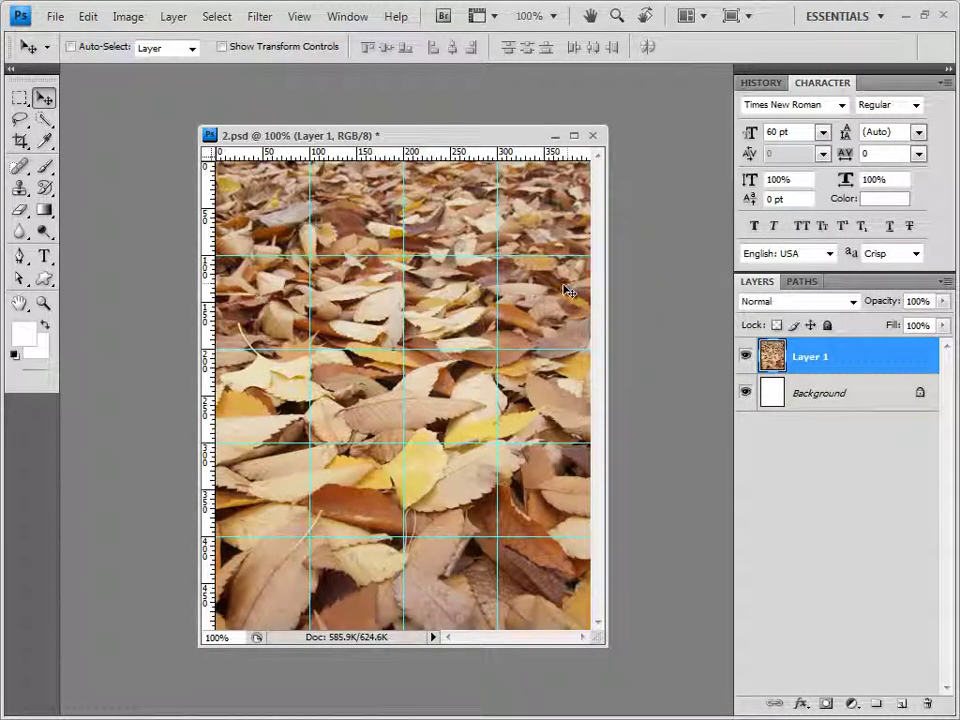
{"action": "left_click", "coordinate": [259, 16]}
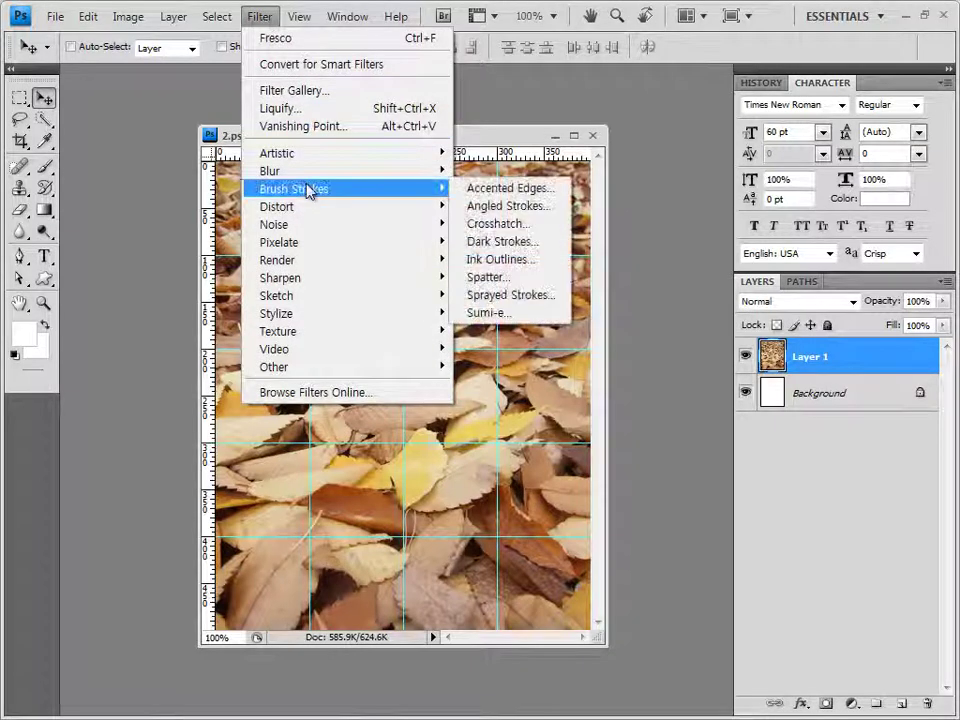
{"action": "mouse_move", "coordinate": [300, 245]}
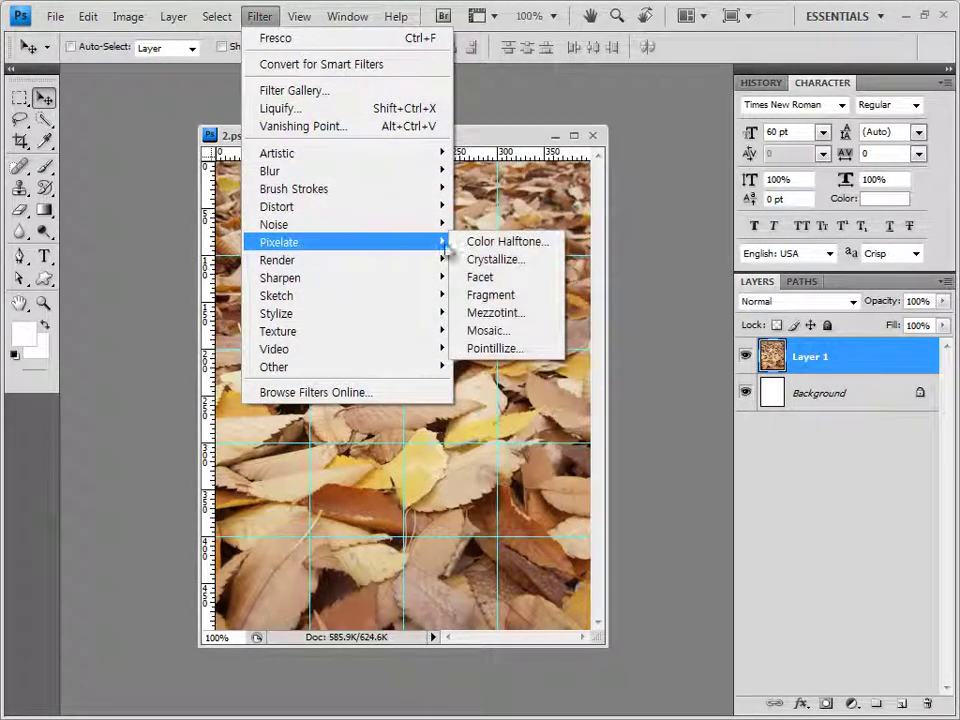
{"action": "left_click", "coordinate": [505, 277]}
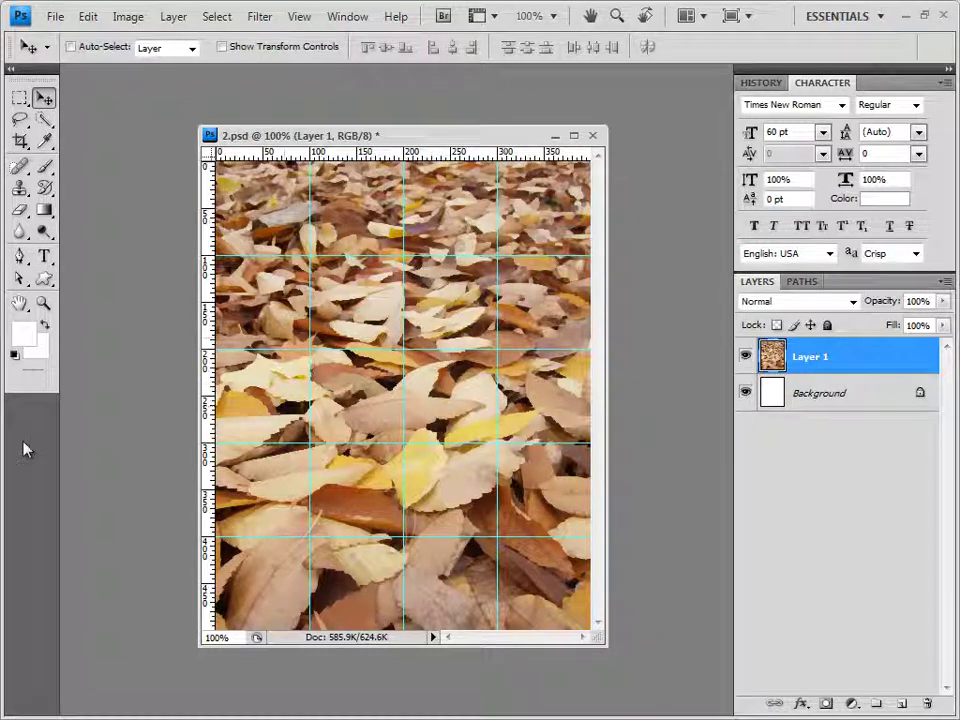
{"action": "key", "text": "alt+Tab"}
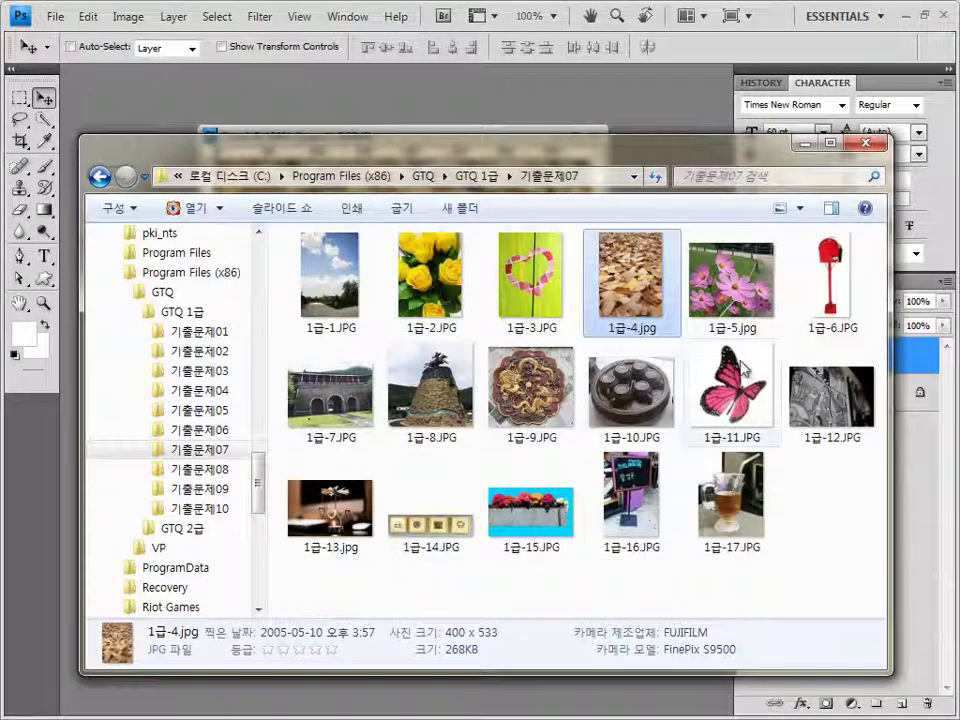
{"action": "left_click_drag", "start_coordinate": [730, 280], "coordinate": [108, 97]}
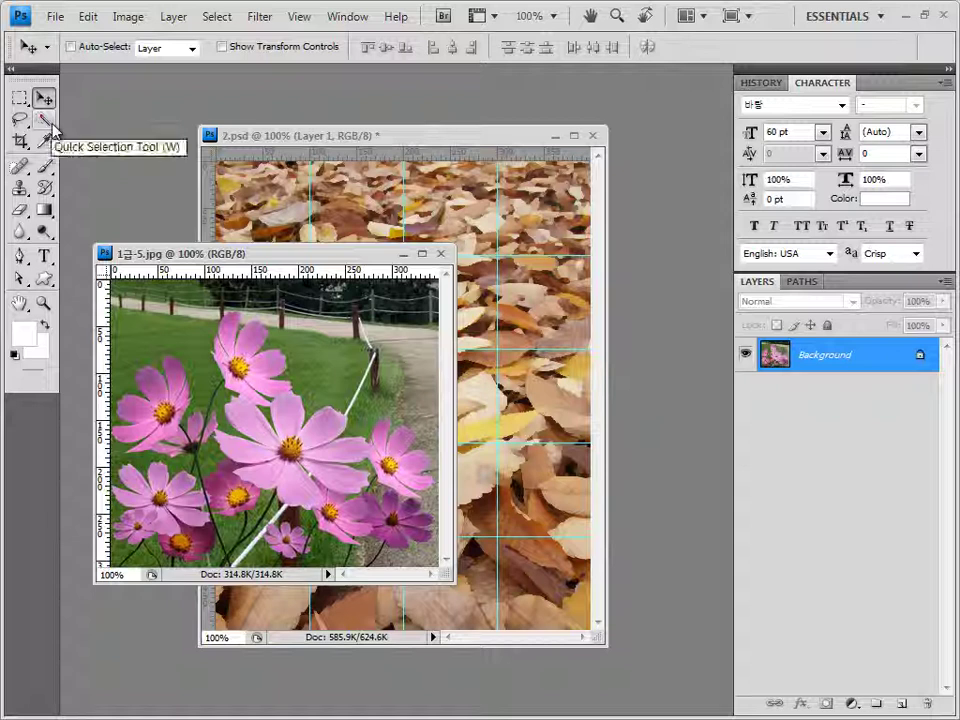
Try selecting the cosmos petals with the Magic Wand, deselect, and choose the Quick Selection Tool
{"action": "left_click_drag", "start_coordinate": [44, 120], "coordinate": [110, 140]}
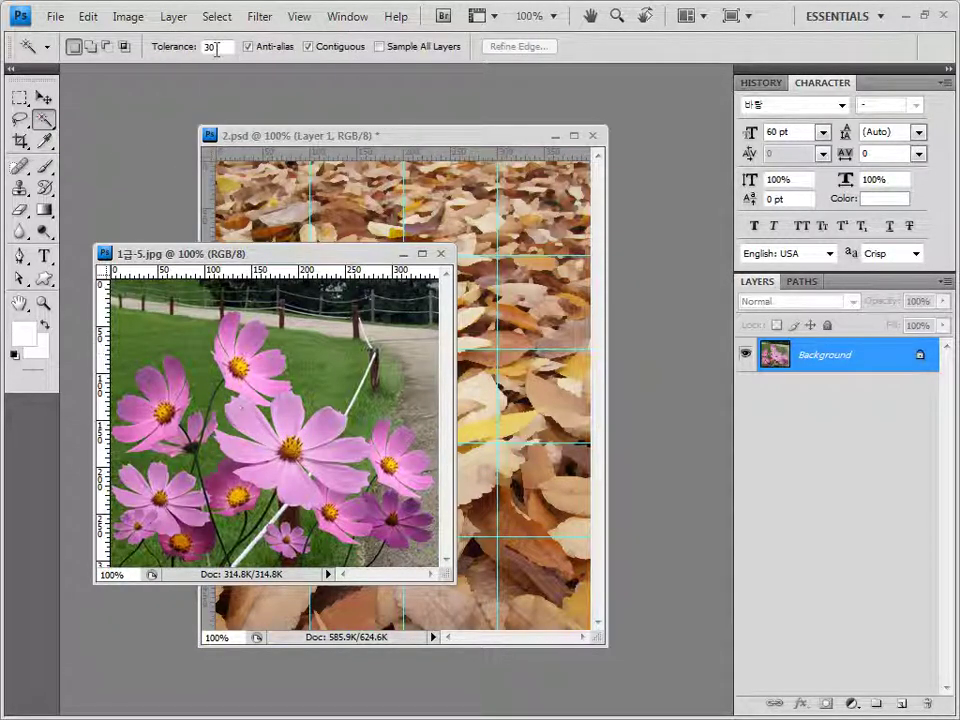
{"action": "left_click", "coordinate": [255, 343], "text": "shift"}
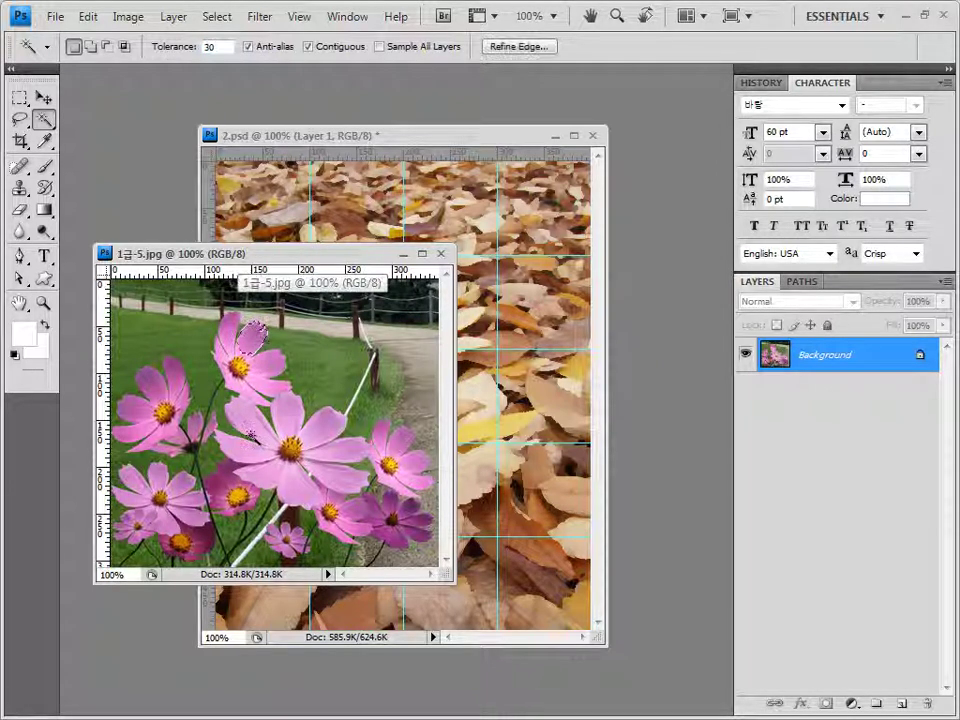
{"action": "left_click", "coordinate": [258, 390], "text": "shift"}
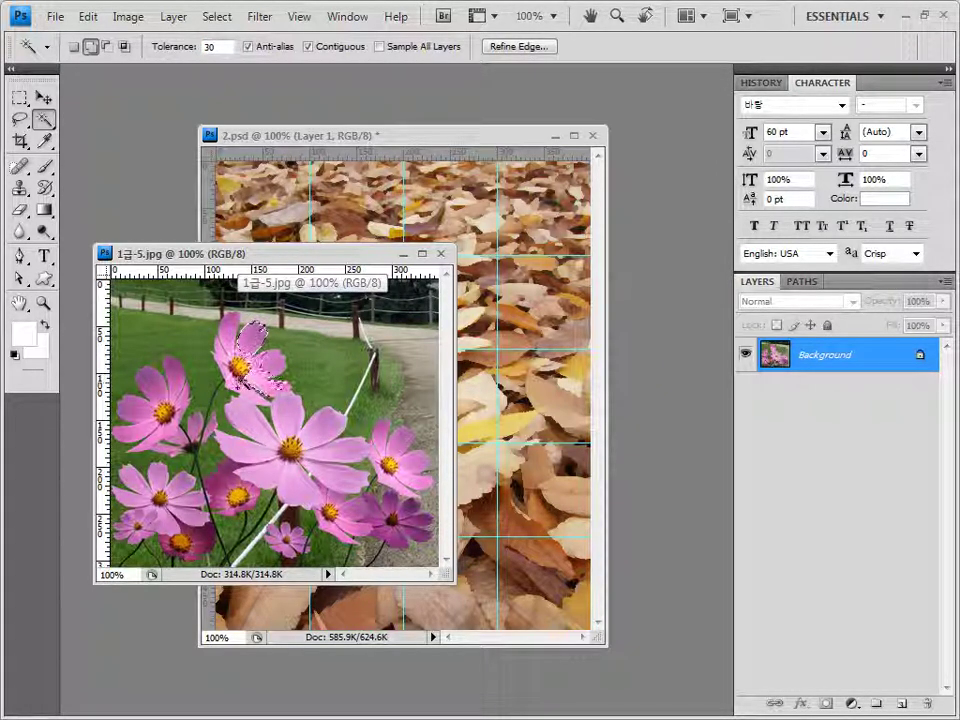
{"action": "left_click", "coordinate": [305, 470], "text": "shift"}
{"action": "left_click", "coordinate": [315, 465], "text": "shift"}
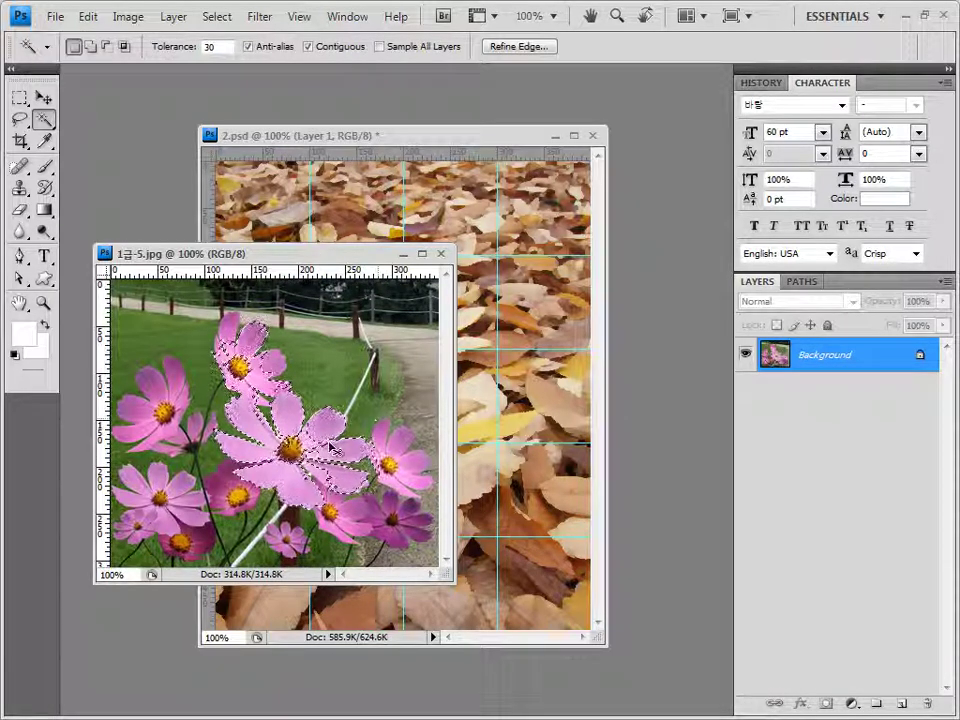
{"action": "key", "text": "ctrl+d"}
{"action": "right_click", "coordinate": [44, 118]}
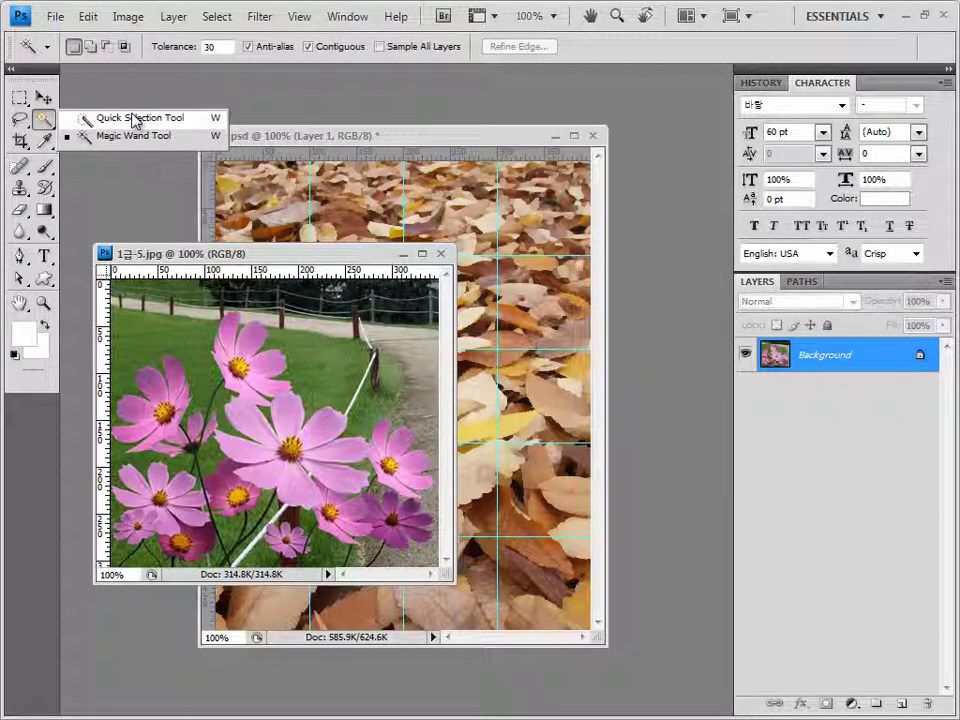
{"action": "left_click", "coordinate": [136, 119]}
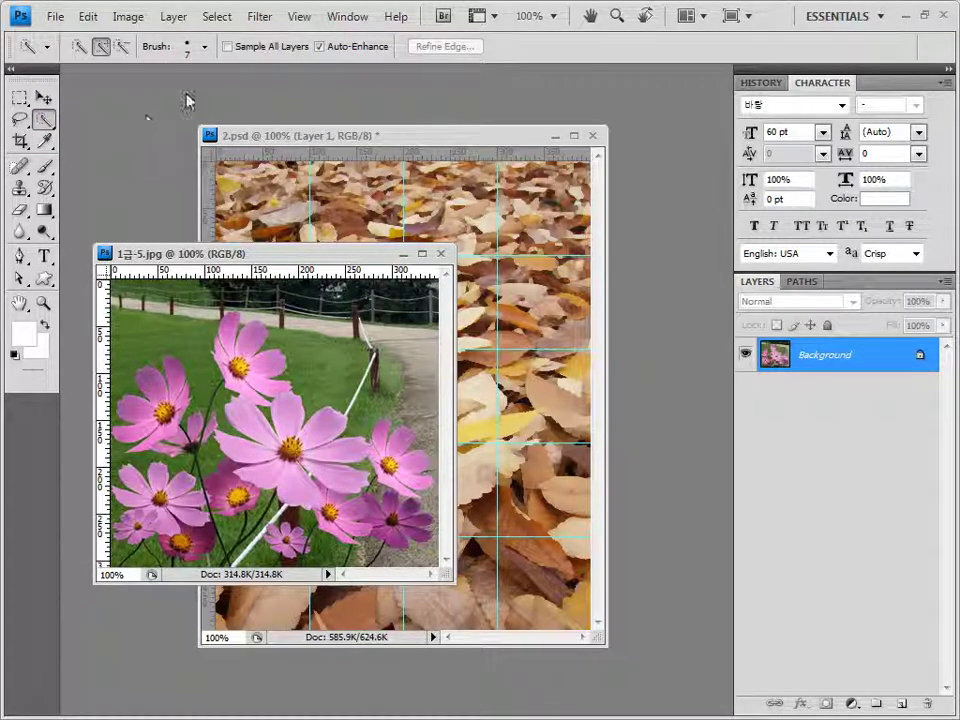
Brush a 15 px quick selection over the top flower and the large central flower
{"action": "left_click", "coordinate": [205, 46]}
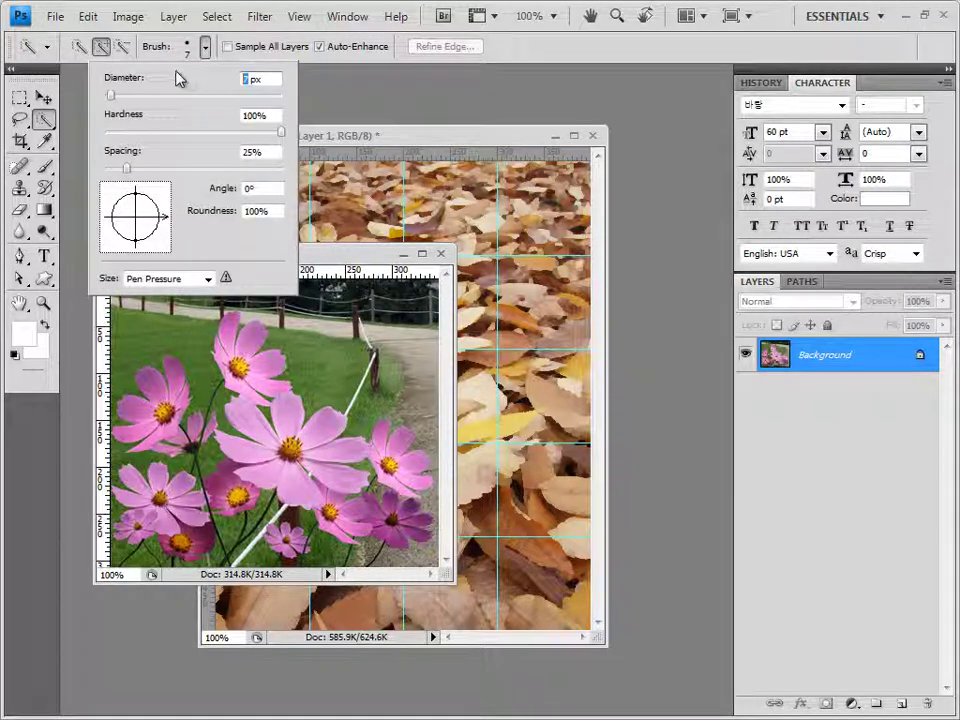
{"action": "type", "text": "15"}
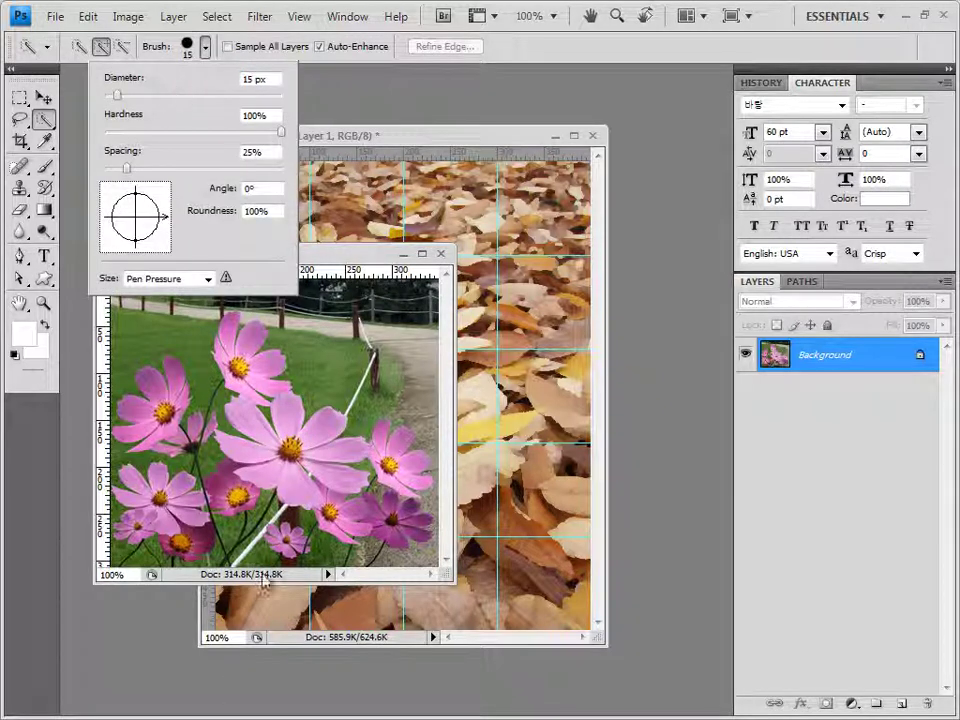
{"action": "left_click", "coordinate": [237, 340]}
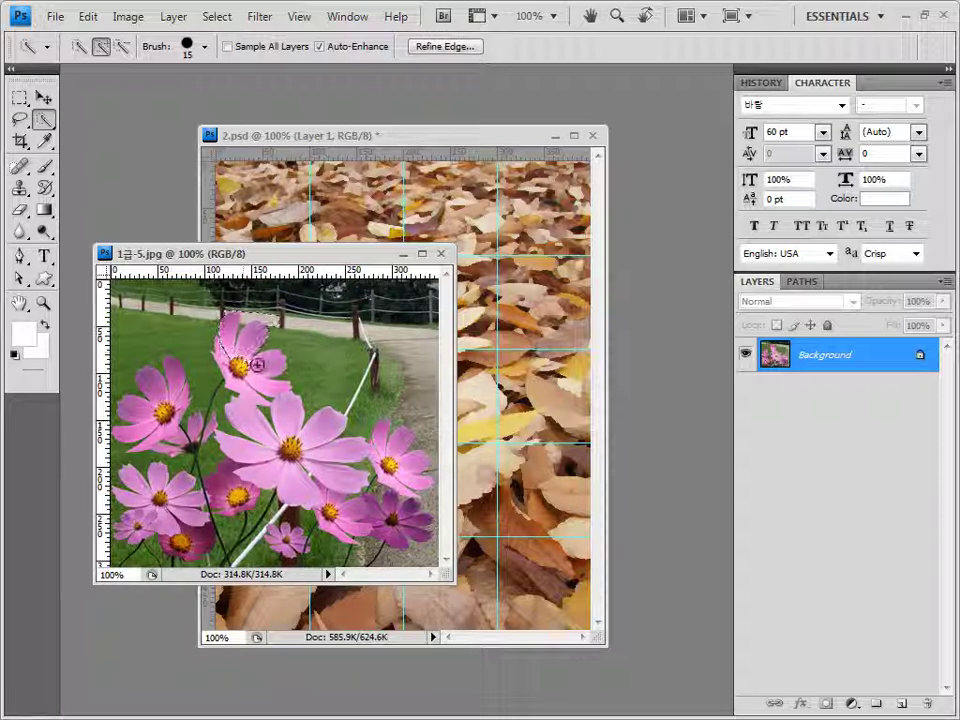
{"action": "left_click_drag", "start_coordinate": [253, 381], "coordinate": [234, 372]}
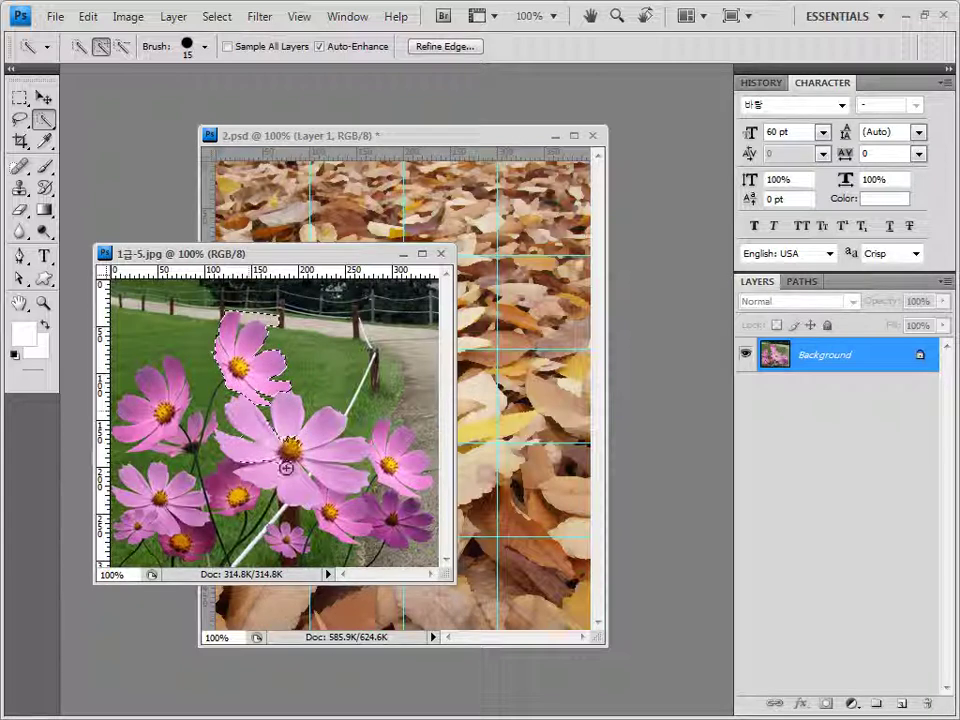
{"action": "mouse_move", "coordinate": [286, 467]}
{"action": "left_mouse_down"}
{"action": "mouse_move", "coordinate": [325, 455]}
{"action": "mouse_move", "coordinate": [368, 531]}
{"action": "mouse_move", "coordinate": [338, 514]}
{"action": "mouse_move", "coordinate": [401, 534]}
{"action": "mouse_move", "coordinate": [407, 455]}
{"action": "mouse_move", "coordinate": [377, 452]}
{"action": "mouse_move", "coordinate": [406, 481]}
{"action": "mouse_move", "coordinate": [409, 473]}
{"action": "mouse_move", "coordinate": [397, 487]}
{"action": "mouse_move", "coordinate": [405, 522]}
{"action": "left_mouse_up"}
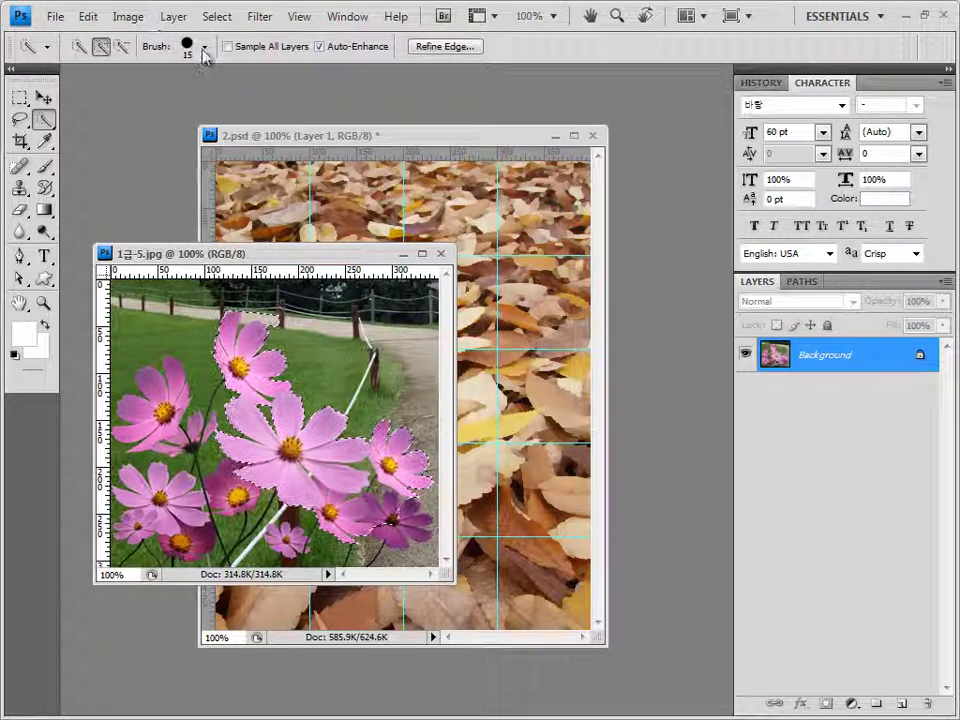
With a 7 px brush, add the purple, bottom-right and upper-left flowers, then refine the edges
{"action": "left_click", "coordinate": [205, 46]}
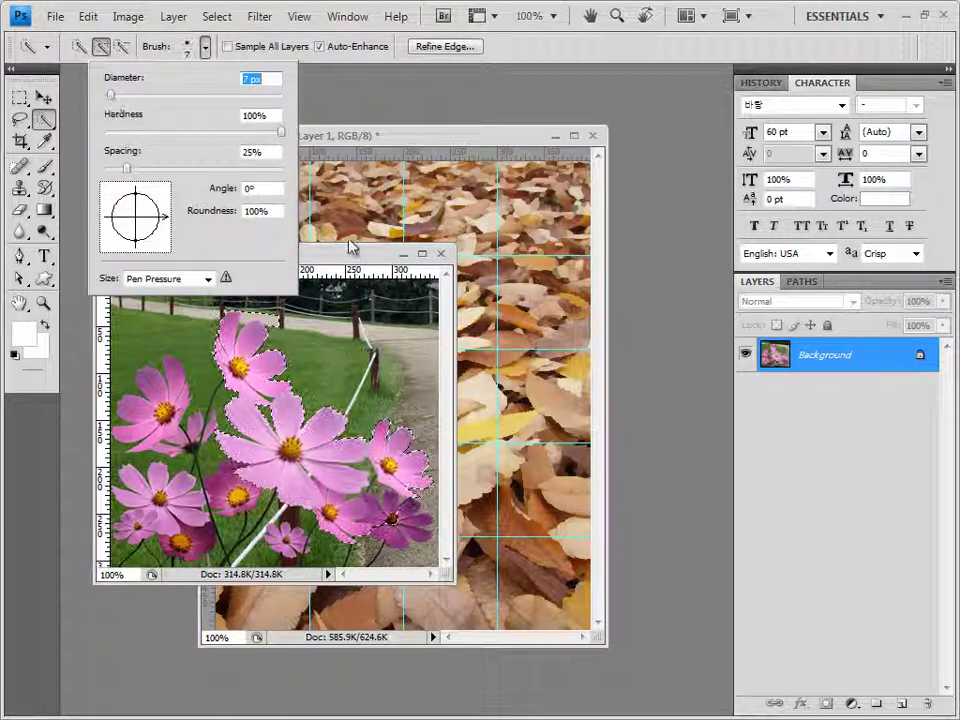
{"action": "left_click", "coordinate": [349, 242]}
{"action": "left_click", "coordinate": [411, 527]}
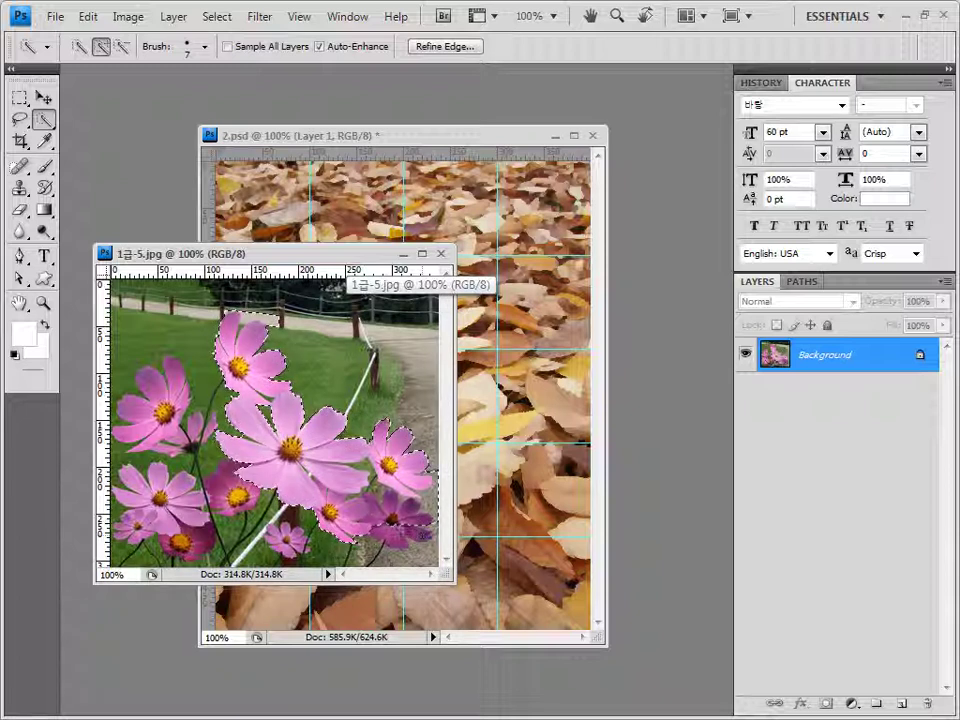
{"action": "left_click", "coordinate": [420, 540]}
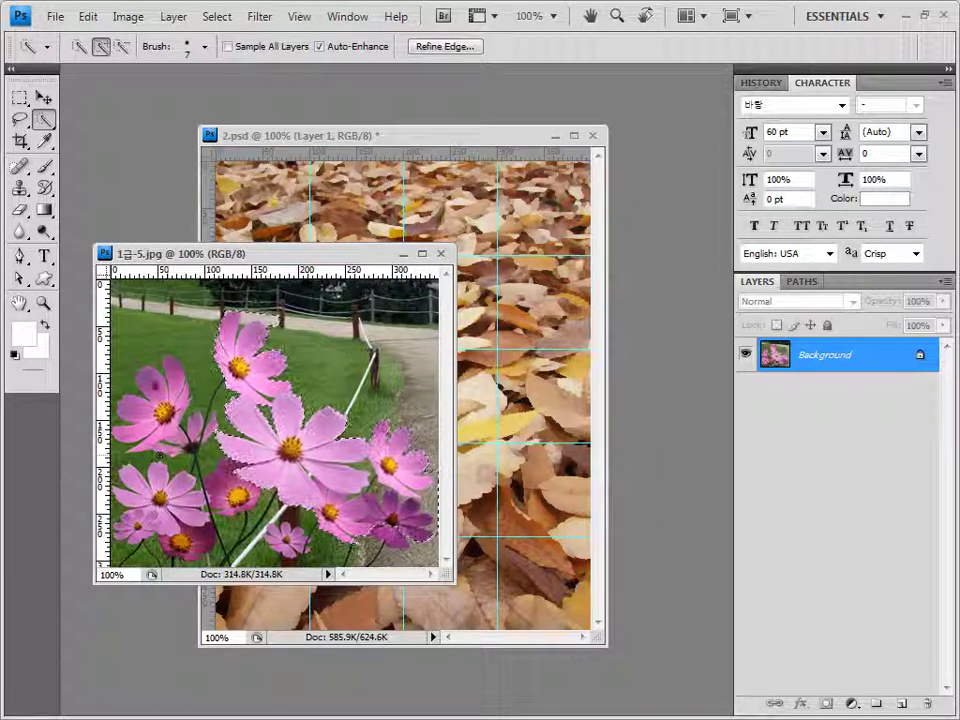
{"action": "left_click", "coordinate": [152, 388]}
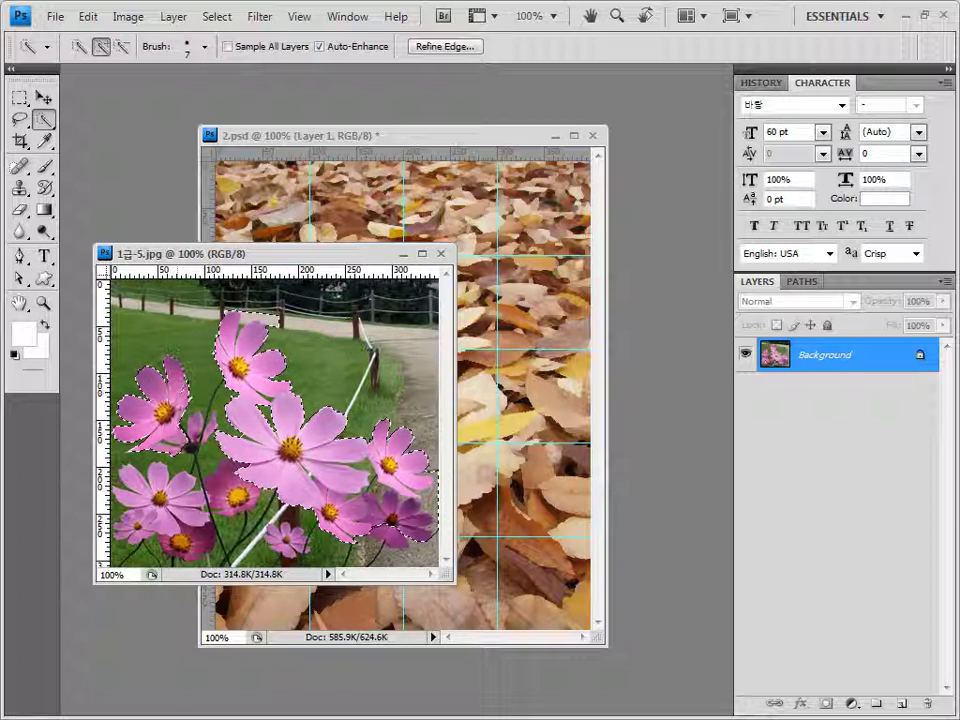
{"action": "left_click", "coordinate": [190, 440]}
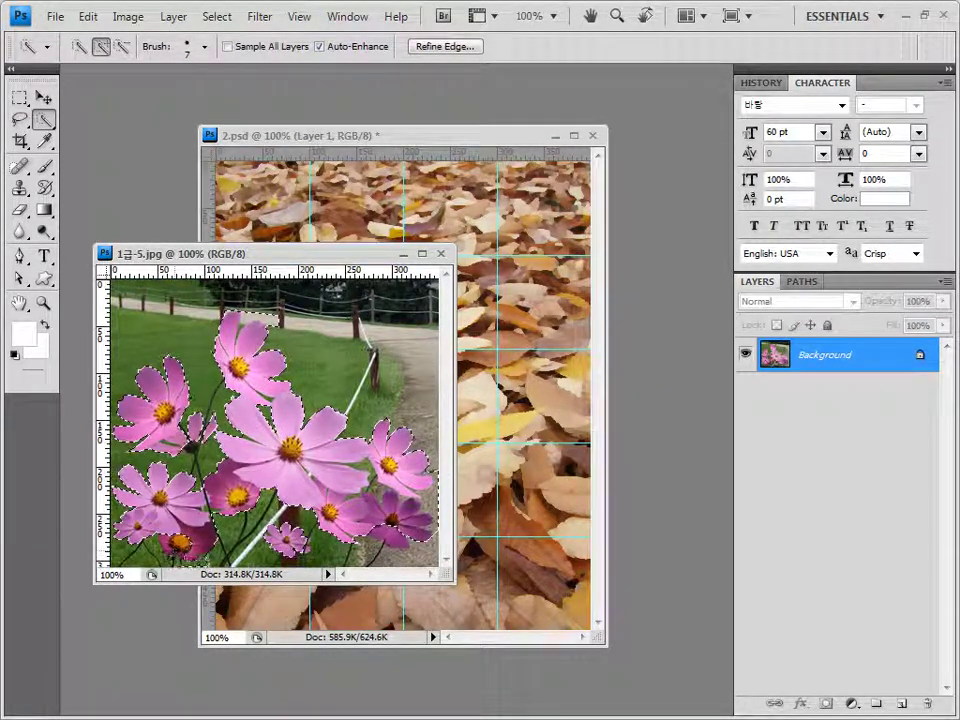
{"action": "left_click", "coordinate": [190, 442]}
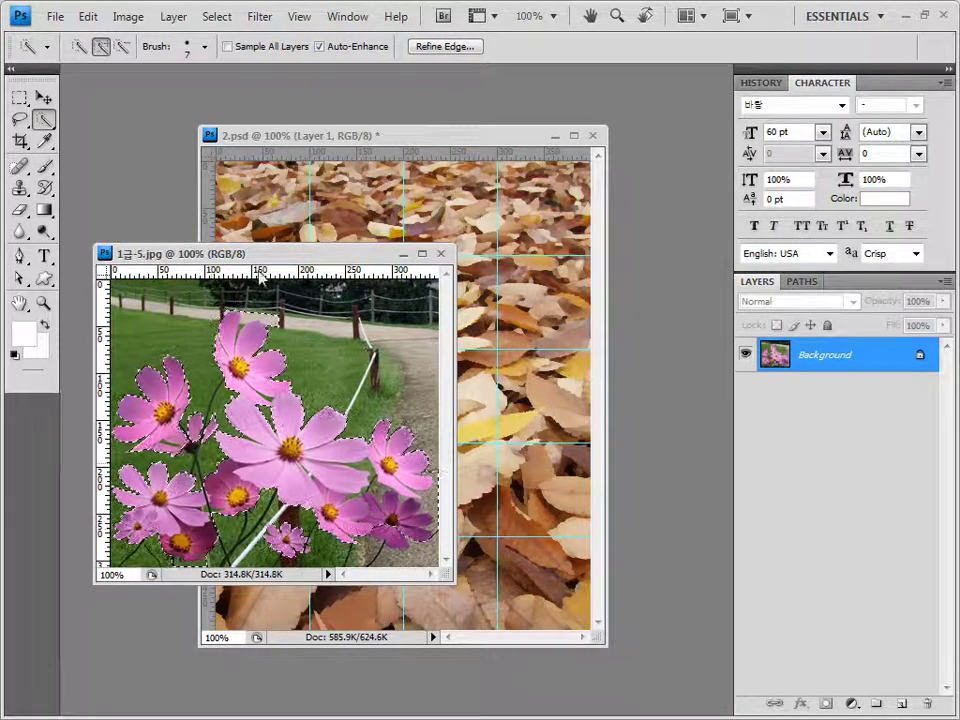
{"action": "left_click", "coordinate": [122, 46]}
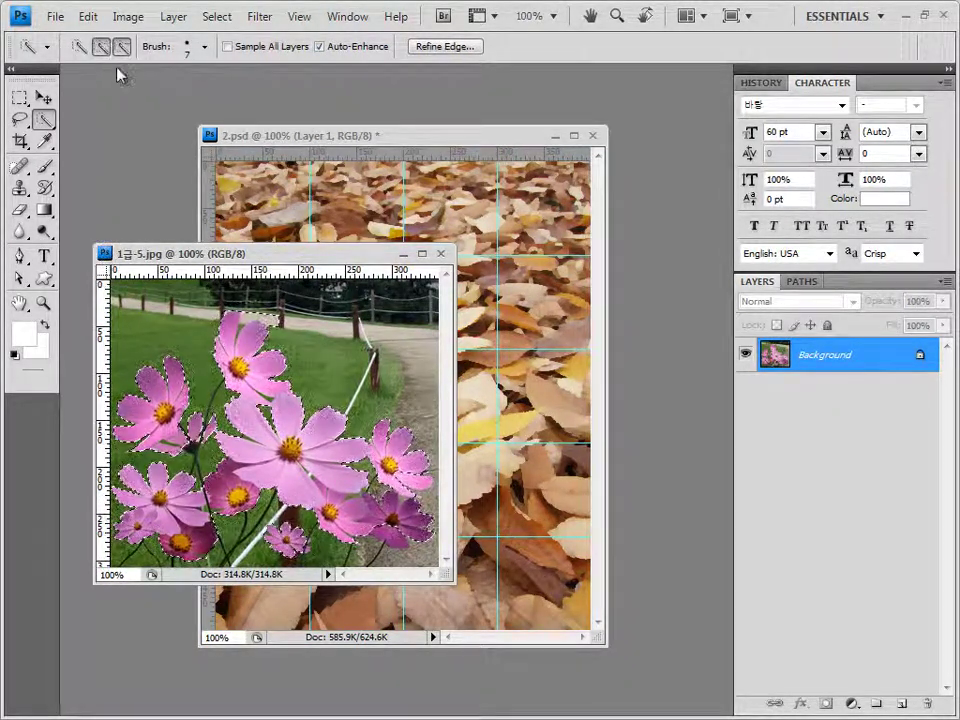
{"action": "left_click", "coordinate": [100, 46]}
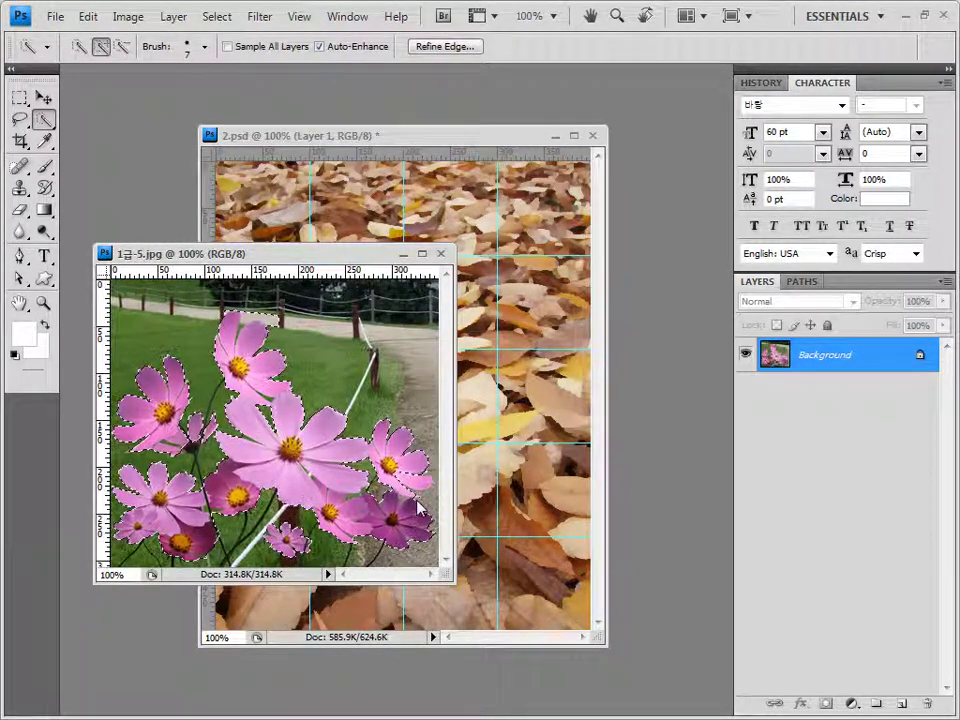
Close the flower photo, paste the cosmos into 2.psd, and drag them down over the lower leaves
{"action": "key", "text": "ctrl+w"}
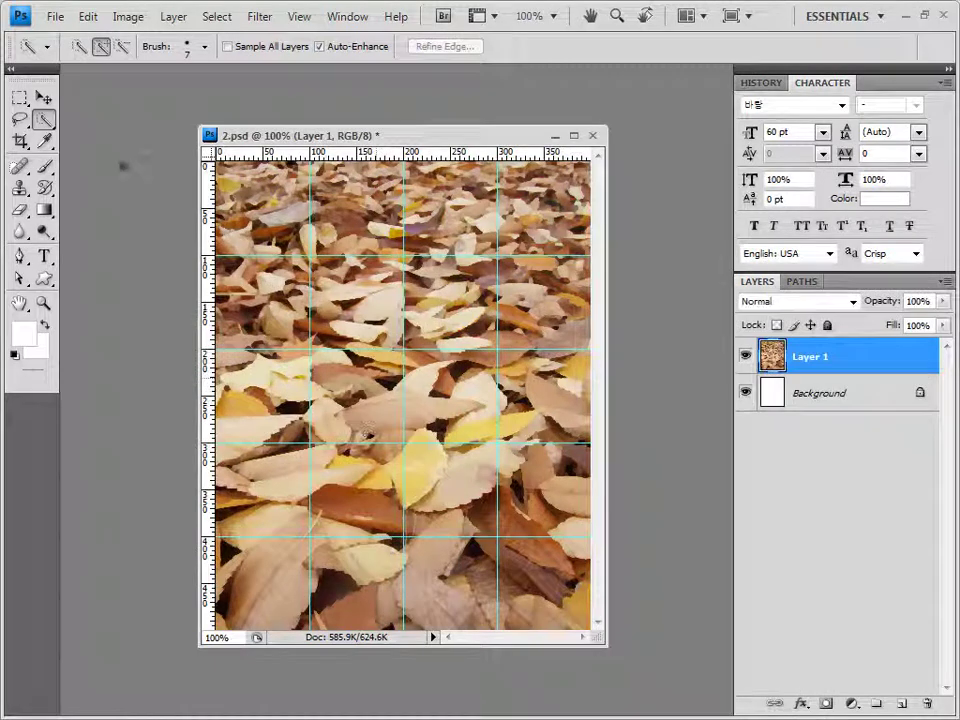
{"action": "key", "text": "ctrl+v"}
{"action": "left_click", "coordinate": [44, 97]}
{"action": "key", "text": "ctrl+t"}
{"action": "left_click_drag", "start_coordinate": [420, 405], "coordinate": [402, 558]}
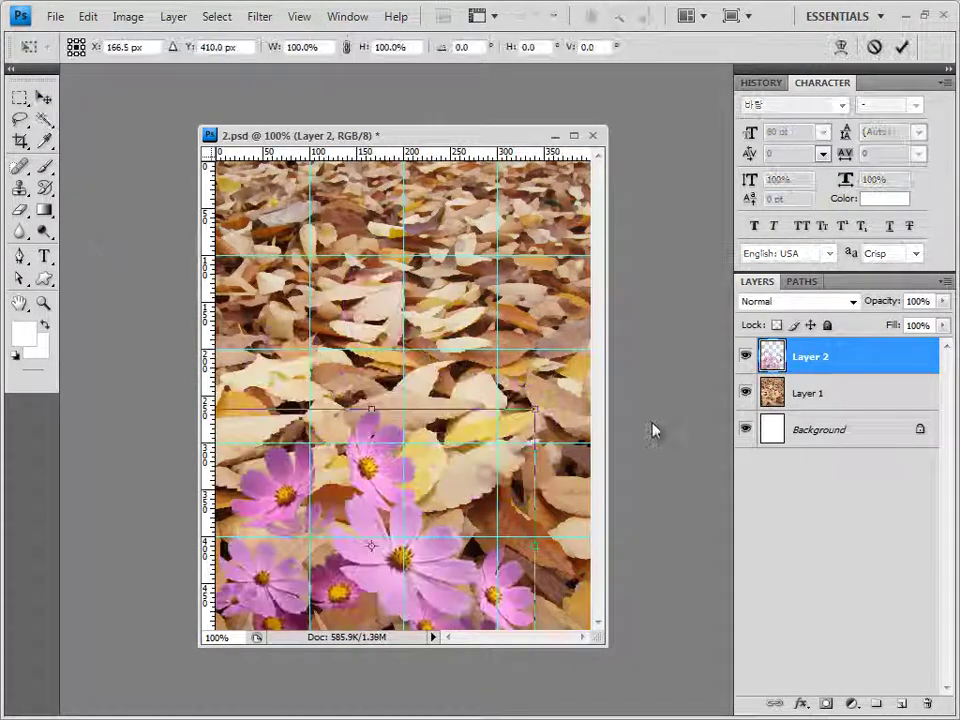
{"action": "key", "text": "Return"}
{"action": "key", "text": "w"}
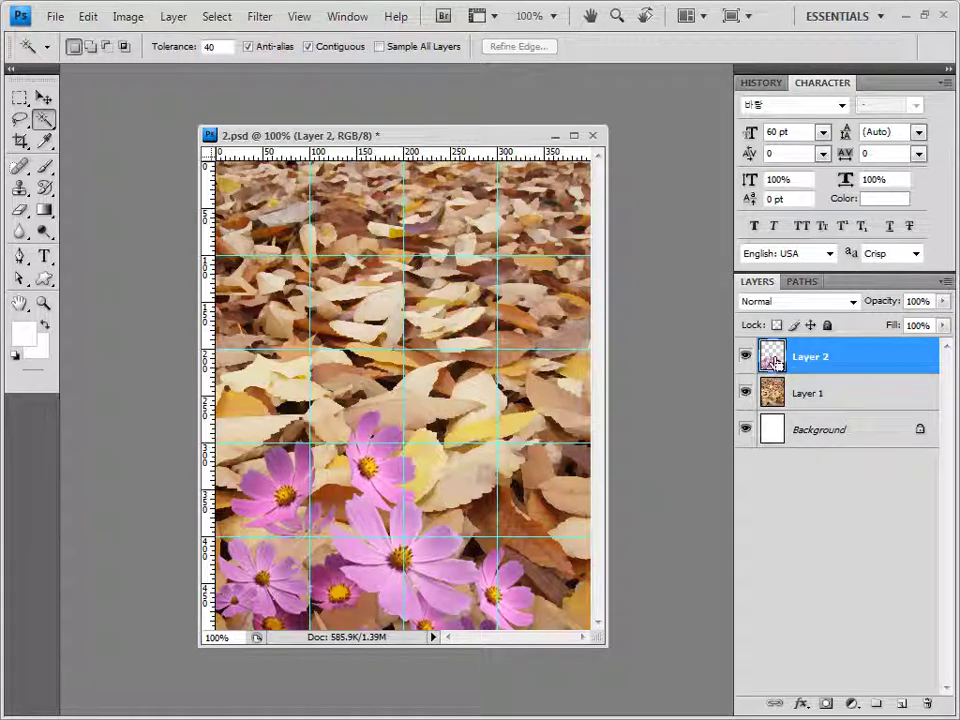
Load Layer 2's flower pixels as a selection, keeping the Magic Wand active
{"action": "left_click", "coordinate": [773, 360], "text": "ctrl"}
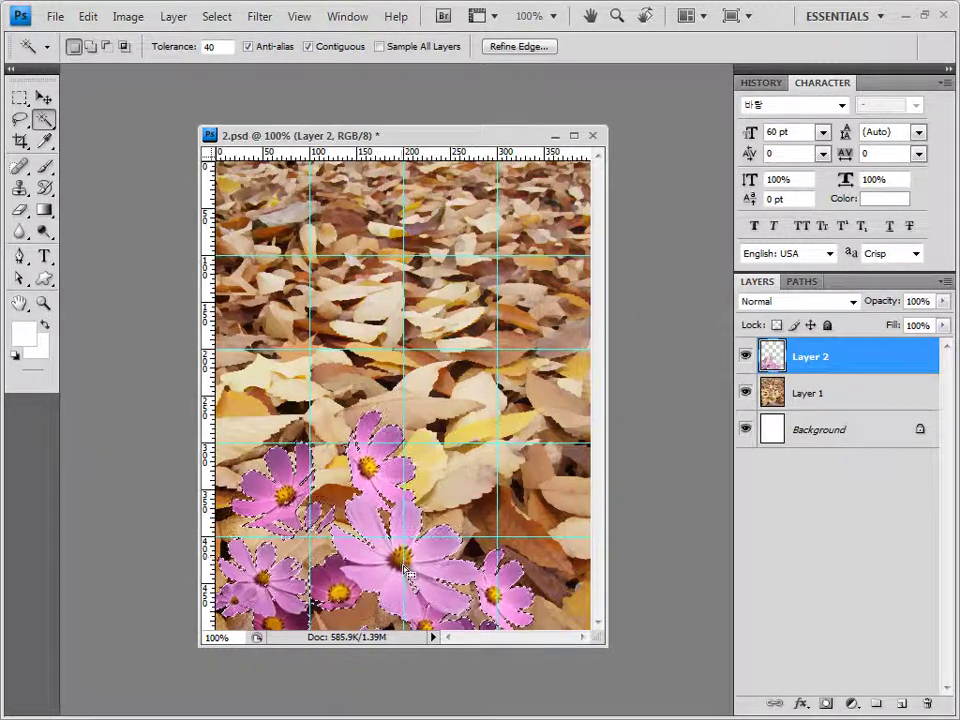
{"action": "left_click", "coordinate": [46, 120]}
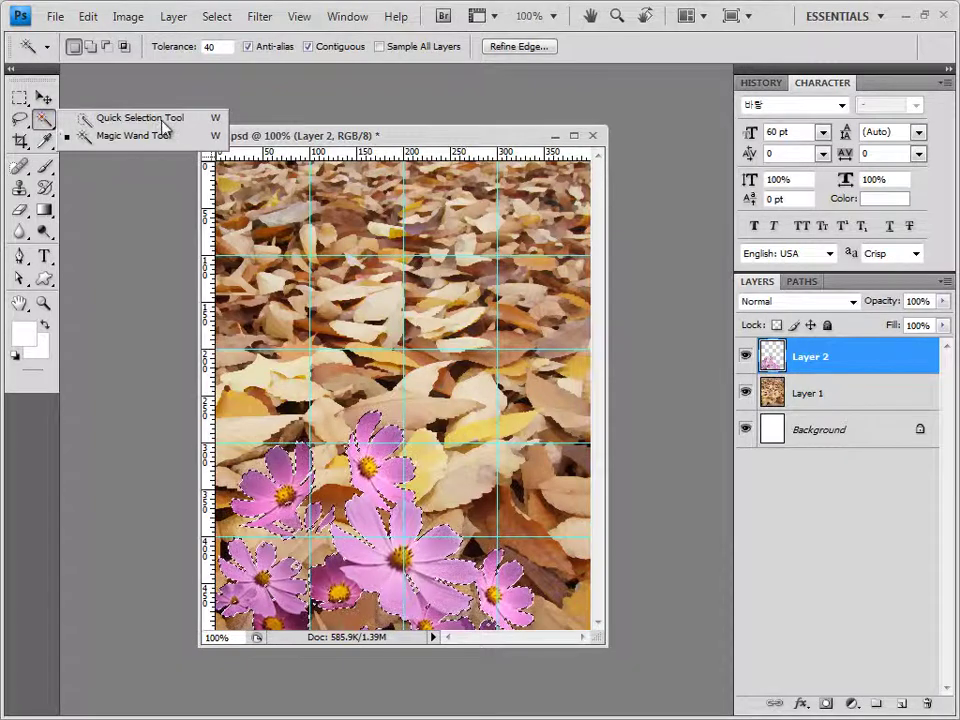
{"action": "left_click", "coordinate": [317, 141]}
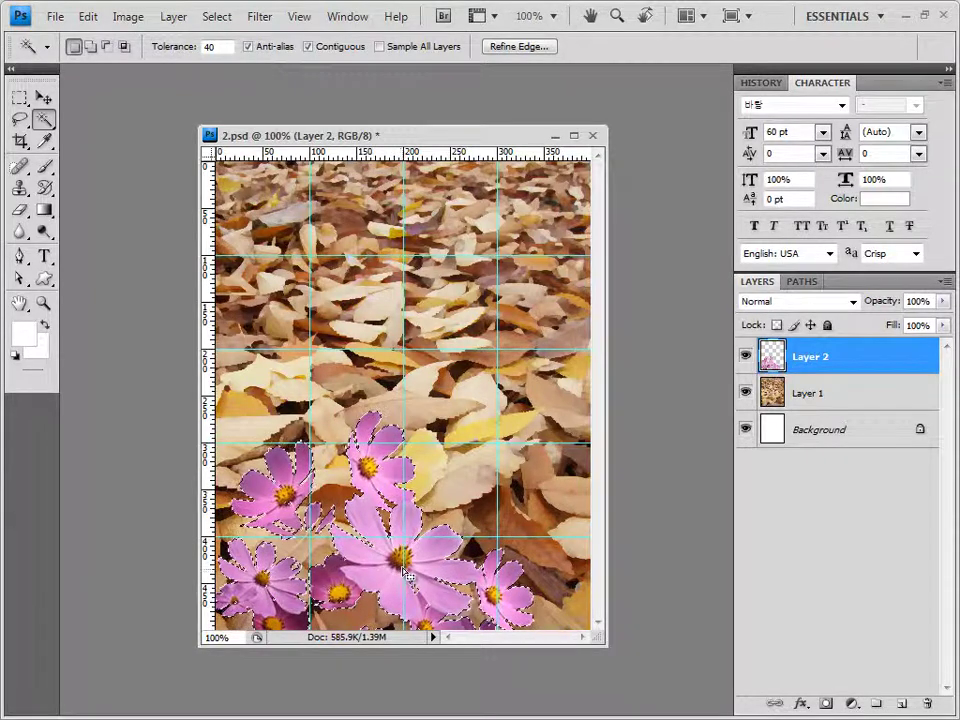
{"action": "key", "text": "alt"}
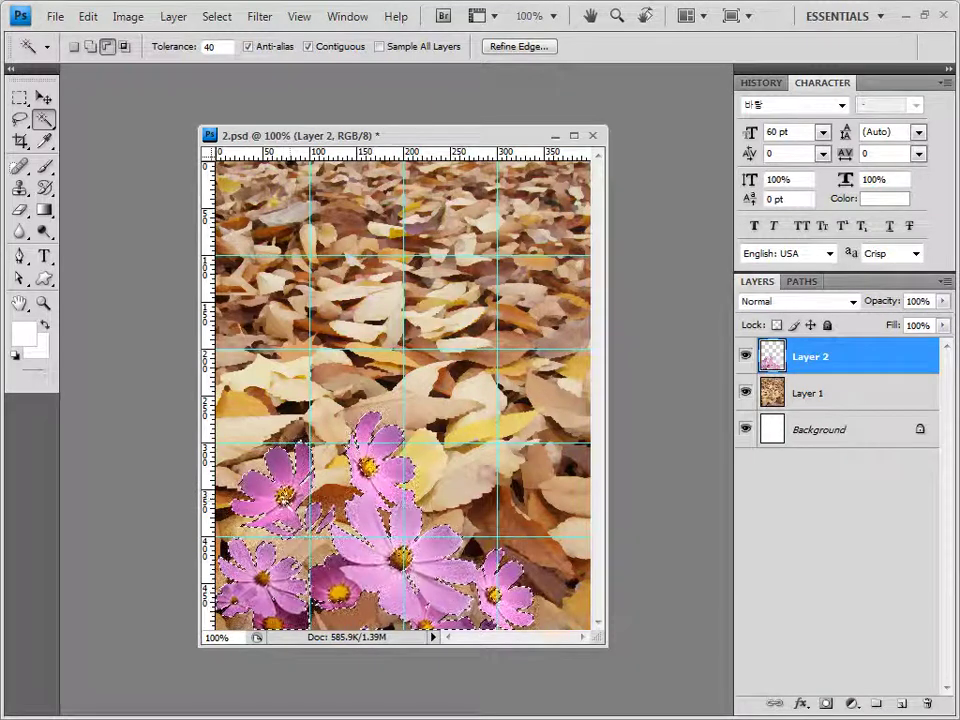
{"action": "key", "text": "alt"}
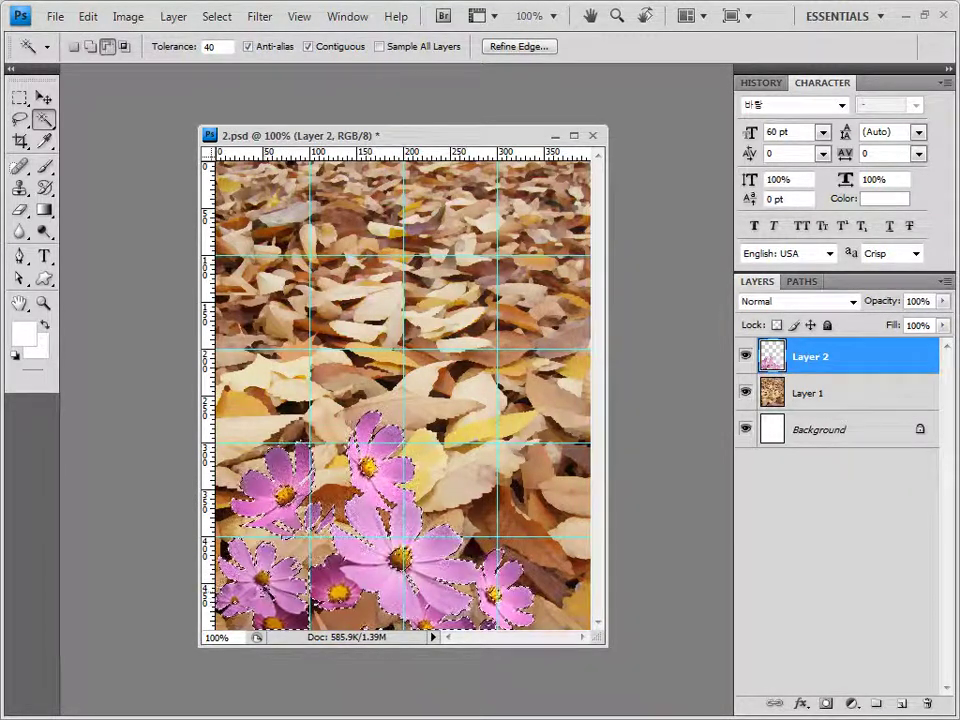
{"action": "key", "text": "alt"}
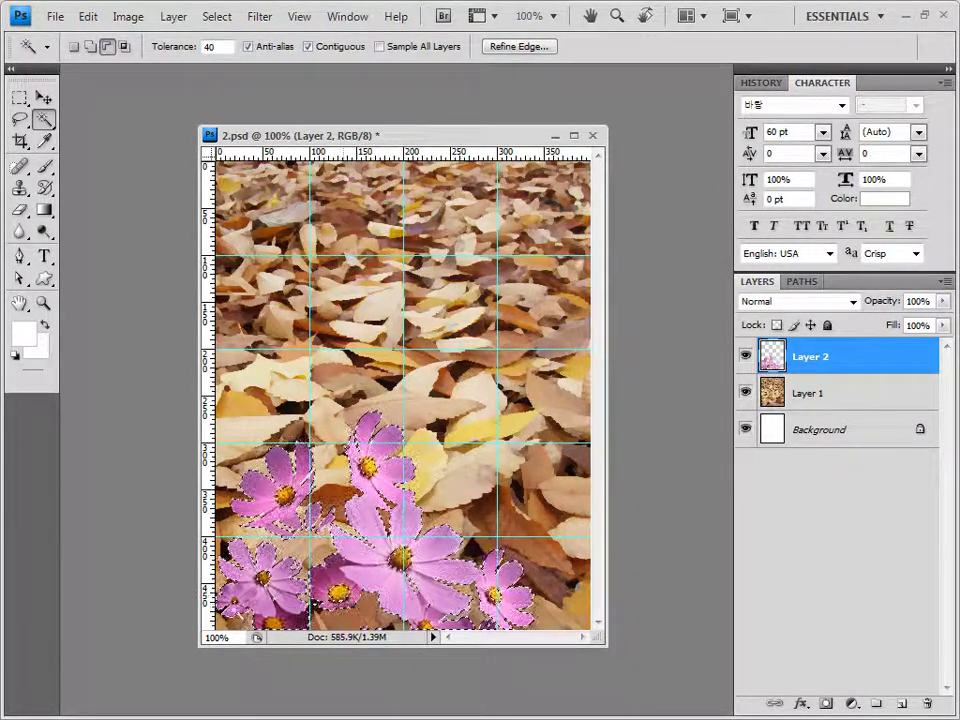
{"action": "key", "text": "alt"}
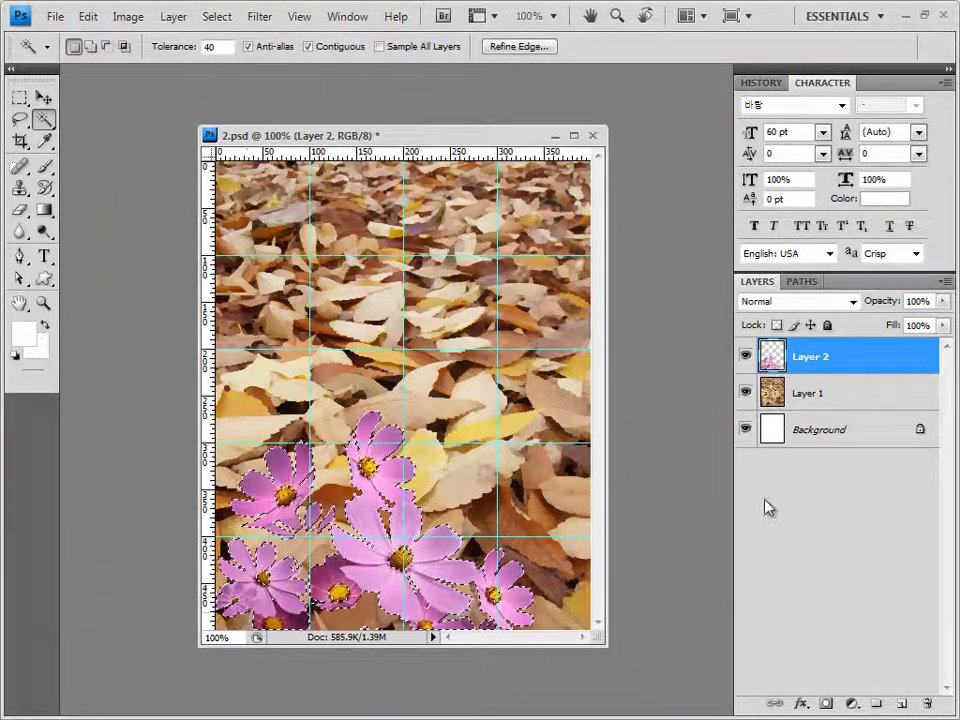
Add a colorized Hue/Saturation layer turning the flowers red (Saturation 80), then close the Adjustments group
{"action": "left_click", "coordinate": [856, 706]}
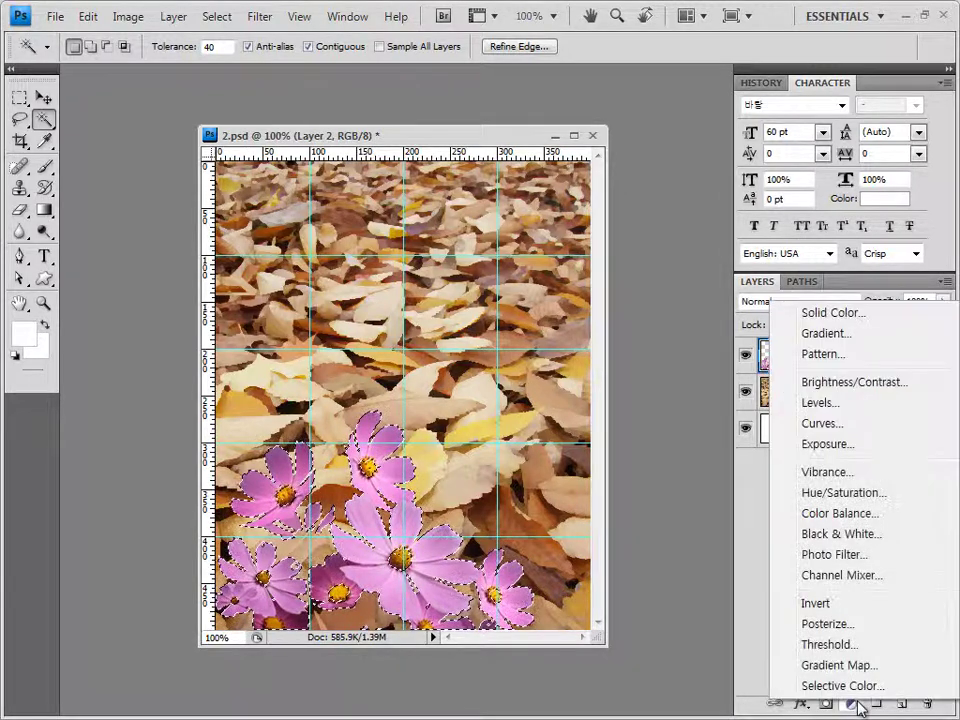
{"action": "left_click", "coordinate": [852, 491]}
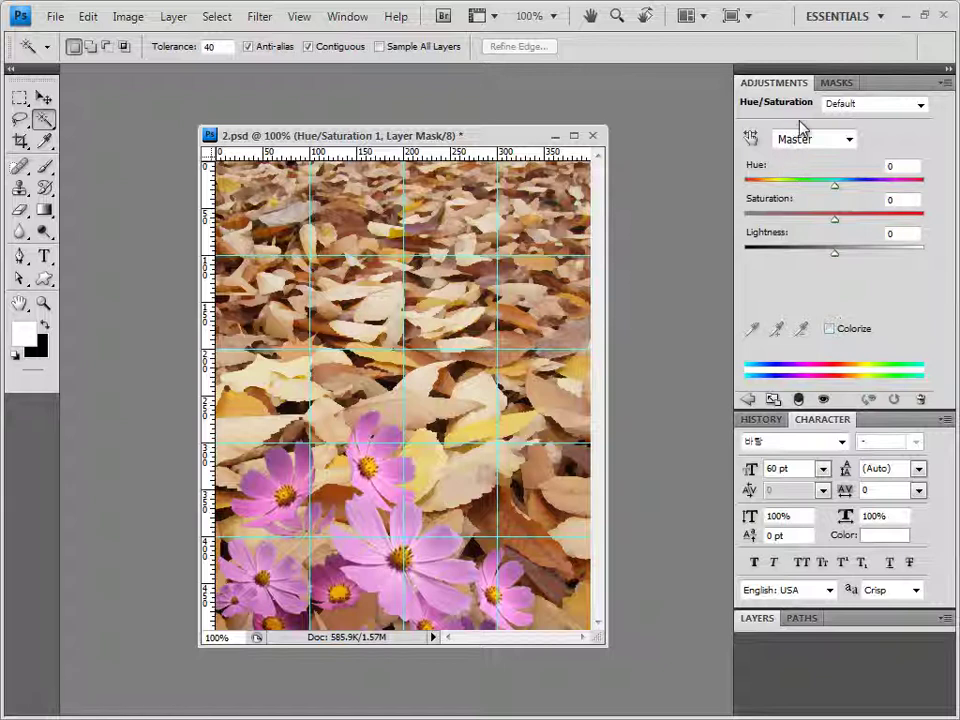
{"action": "left_click", "coordinate": [830, 330]}
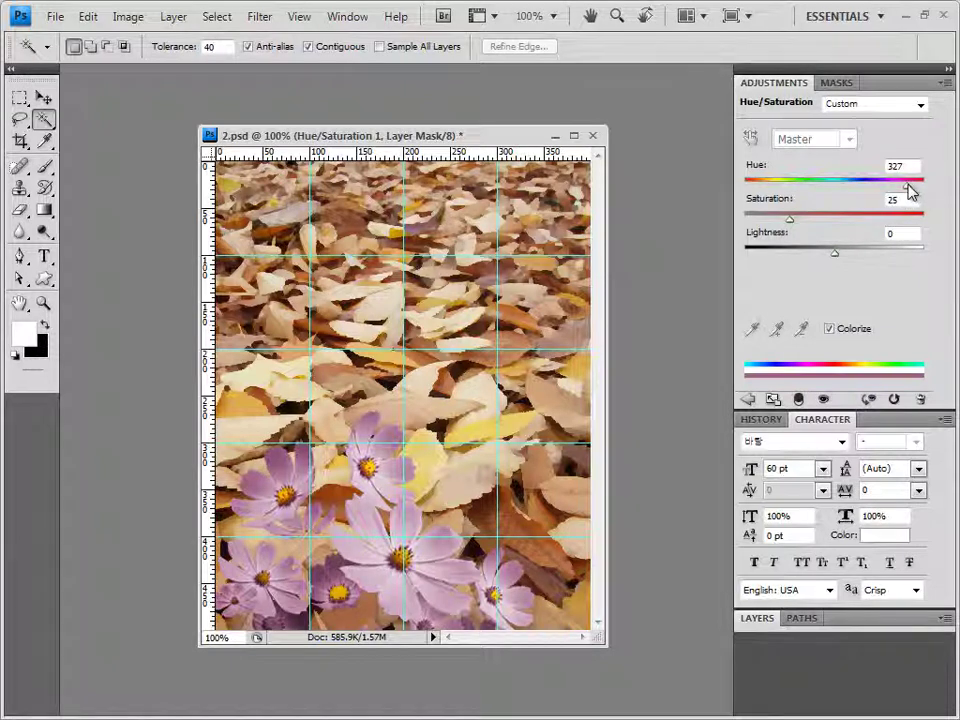
{"action": "left_click_drag", "start_coordinate": [910, 189], "coordinate": [725, 192]}
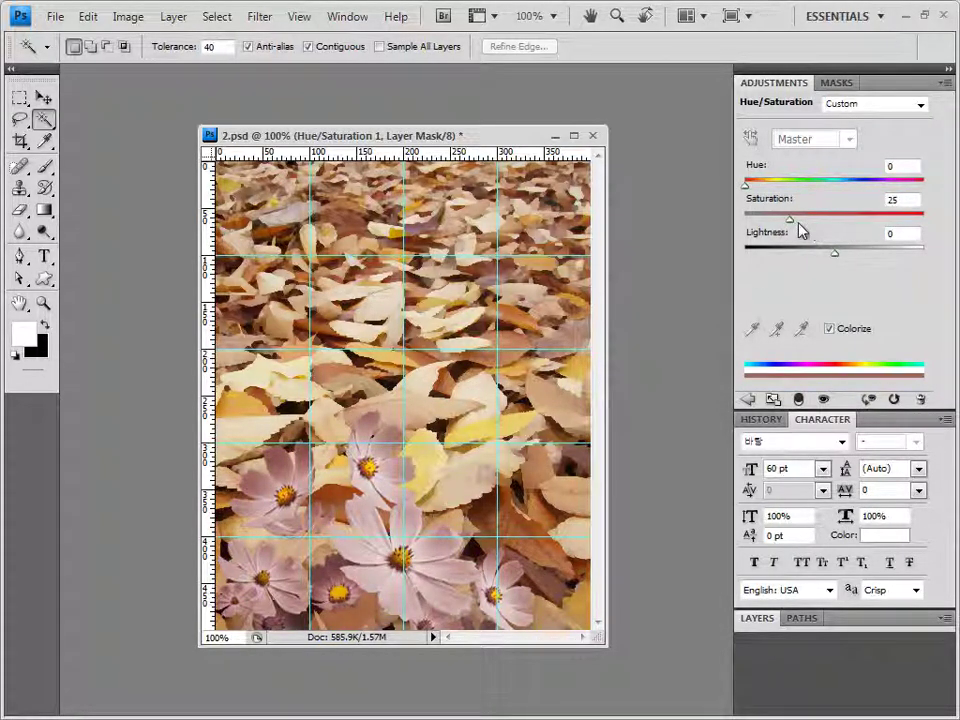
{"action": "double_click", "coordinate": [908, 199]}
{"action": "type", "text": "80"}
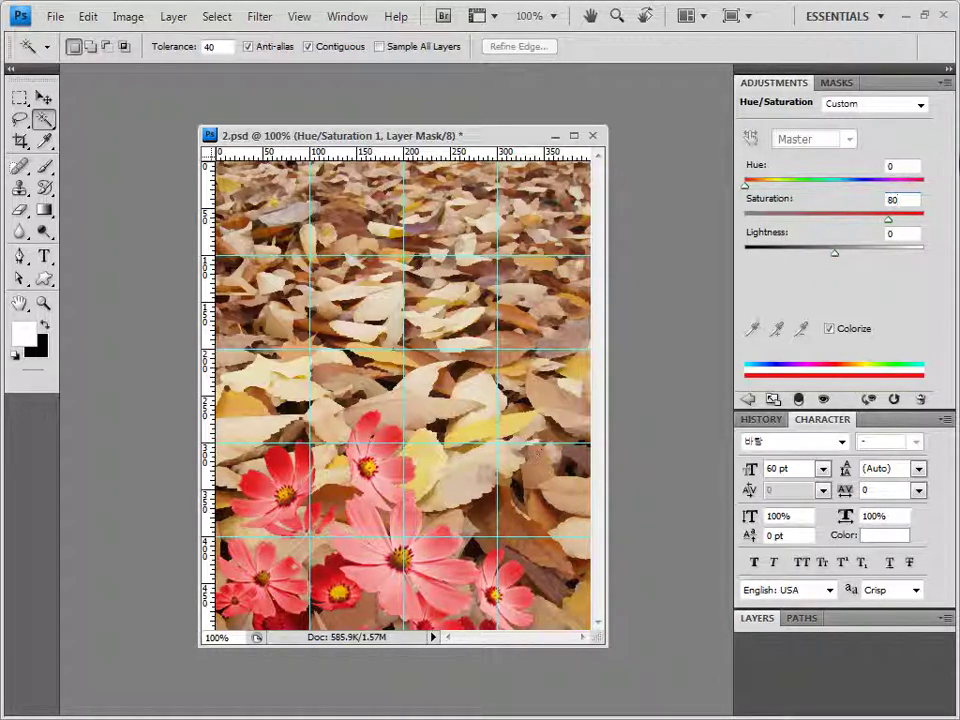
{"action": "left_click", "coordinate": [945, 84]}
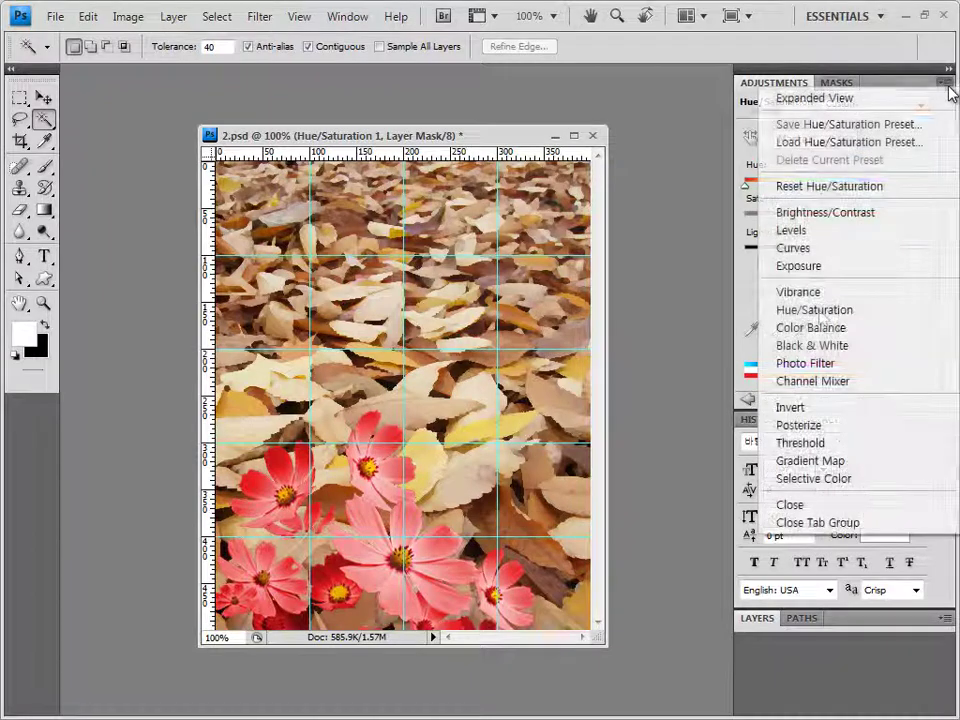
{"action": "left_click", "coordinate": [860, 523]}
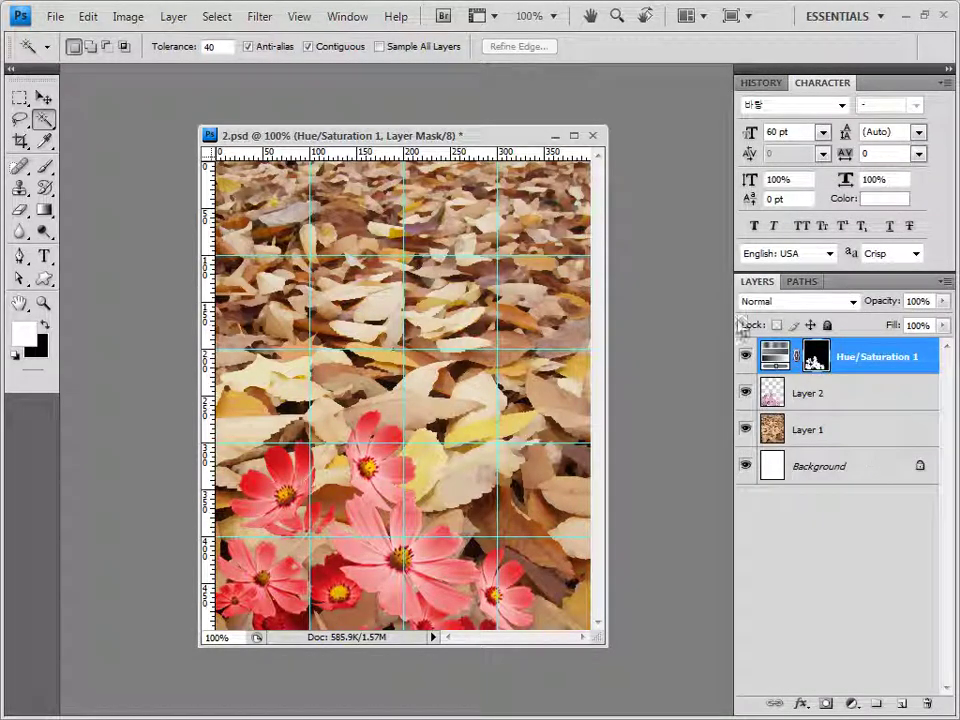
Apply a default Drop Shadow to Layer 2, reselect Hue/Saturation 1, and return to the Explorer image folder
{"action": "left_click", "coordinate": [829, 397]}
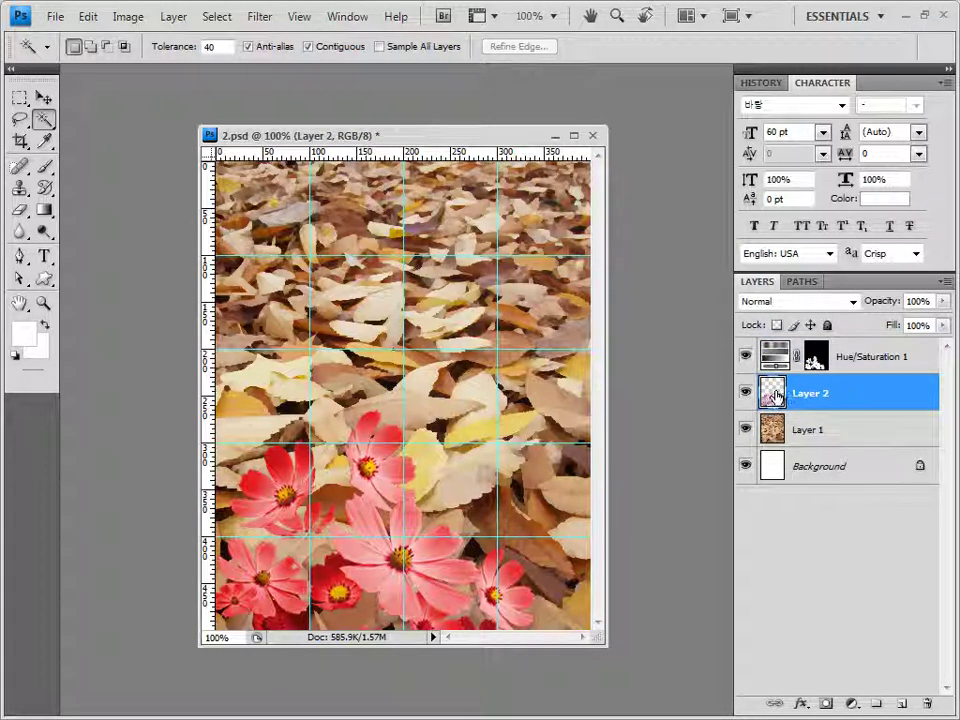
{"action": "left_click", "coordinate": [804, 706]}
{"action": "left_click", "coordinate": [848, 504]}
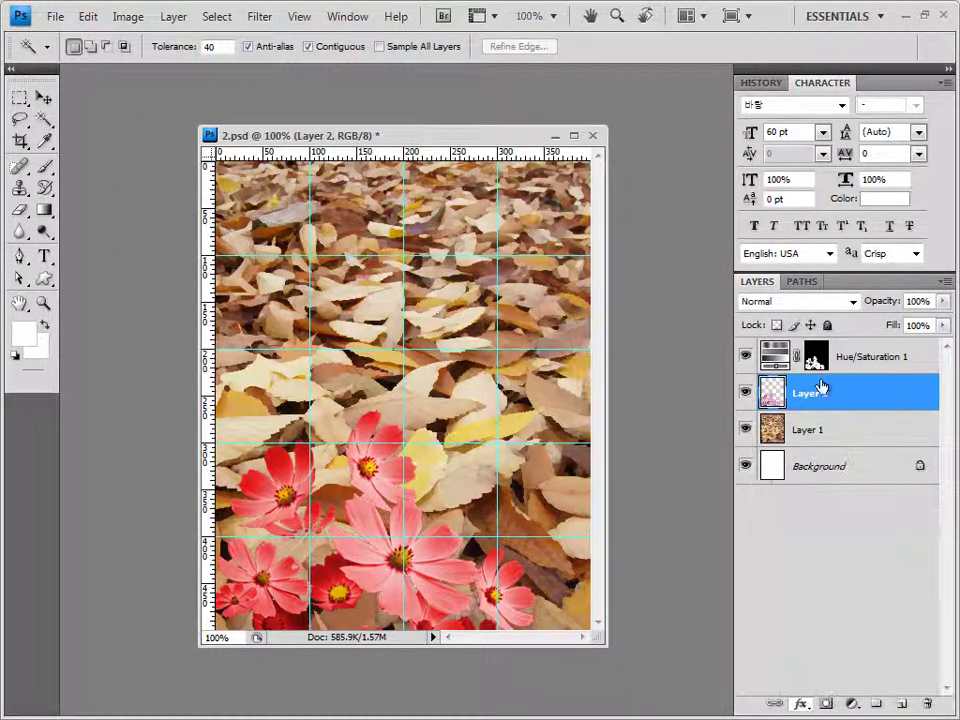
{"action": "left_click", "coordinate": [585, 60]}
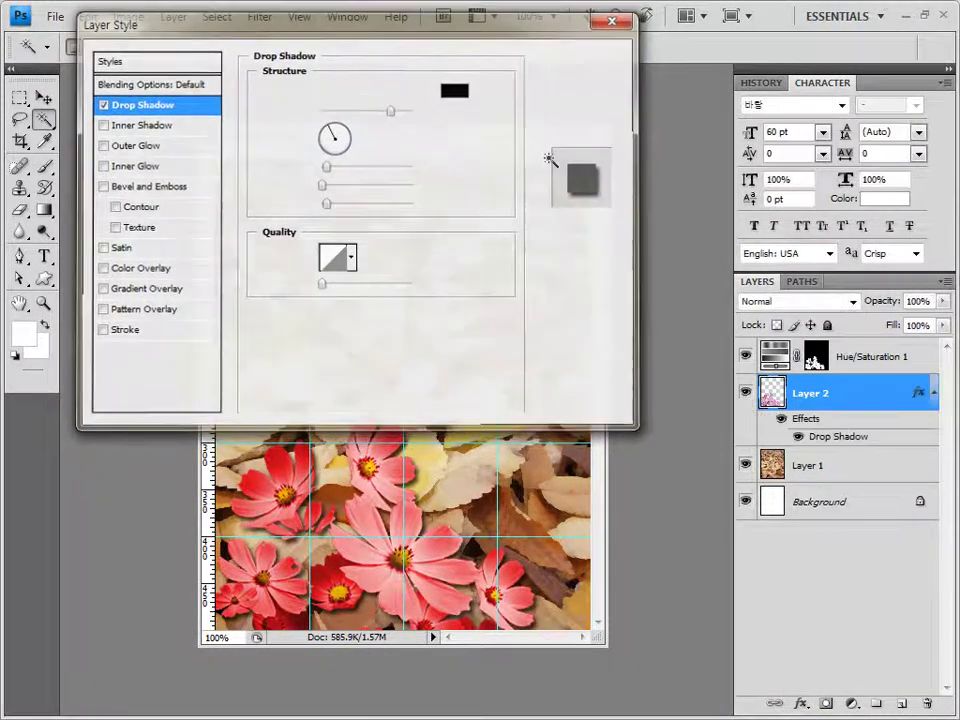
{"action": "left_click", "coordinate": [878, 358]}
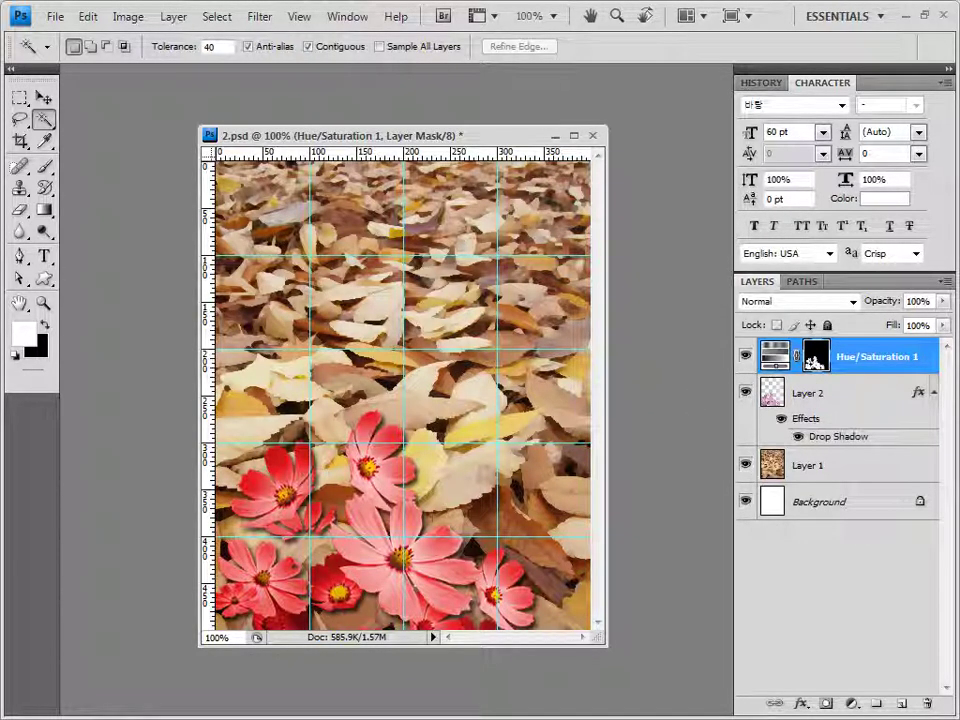
{"action": "key", "text": "alt+Tab"}
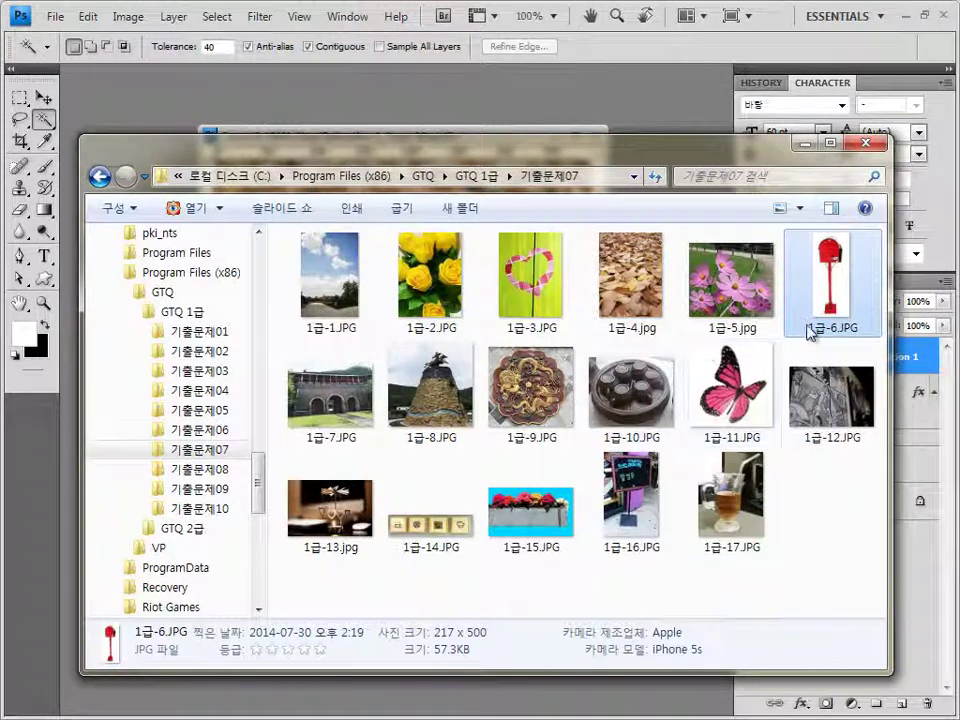
Open 1급-6.JPG and isolate the mailbox by wand-selecting the white background and inverting
{"action": "left_click_drag", "start_coordinate": [830, 275], "coordinate": [470, 80]}
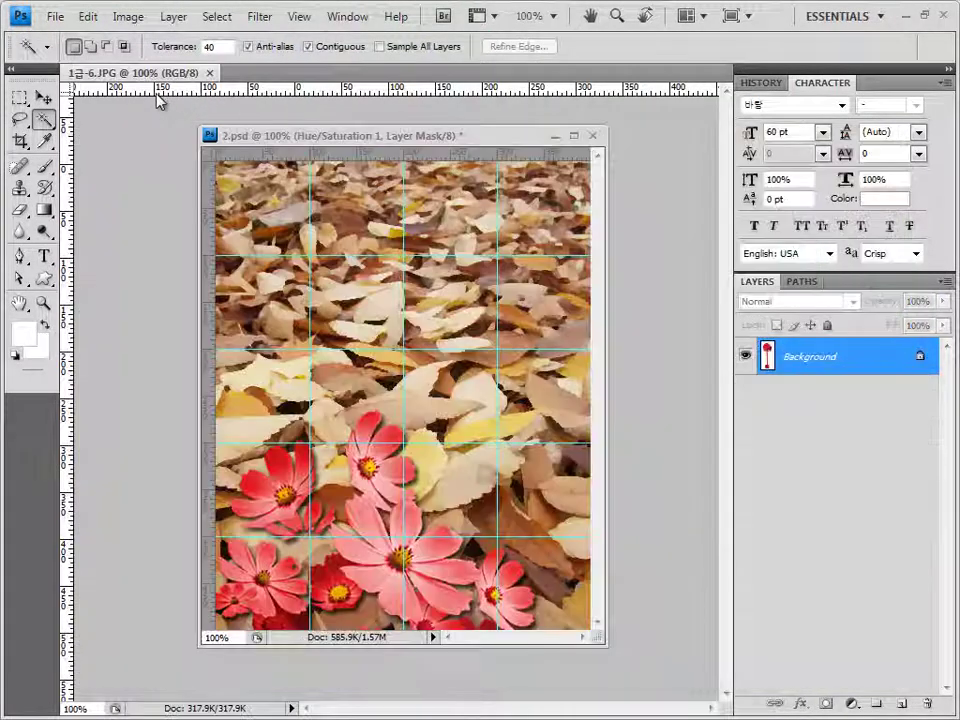
{"action": "left_click", "coordinate": [44, 97]}
{"action": "left_click_drag", "start_coordinate": [129, 77], "coordinate": [296, 285]}
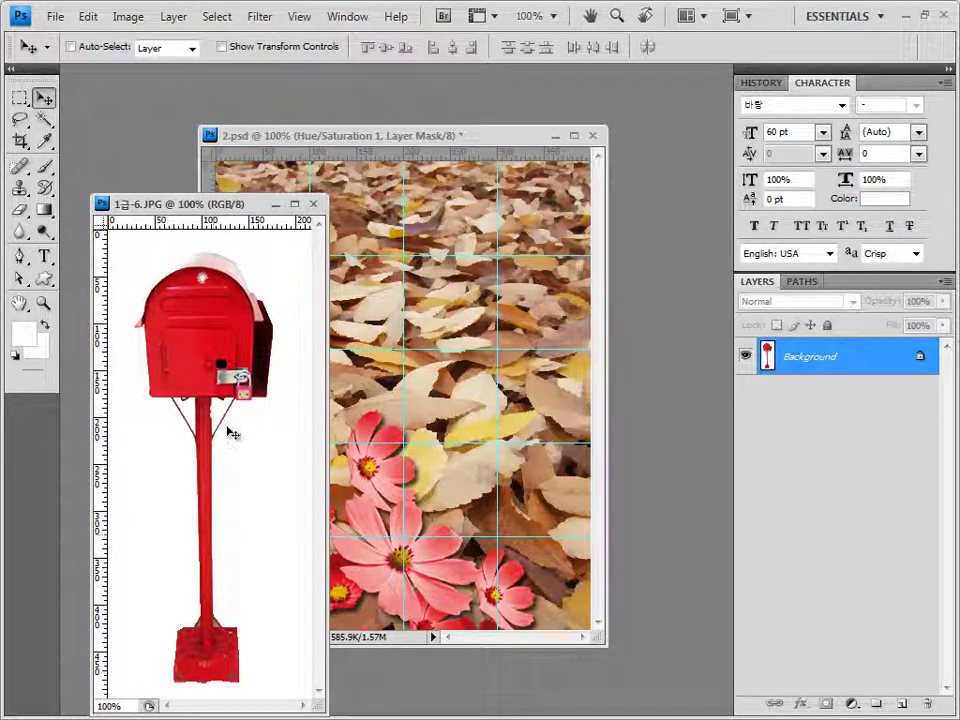
{"action": "left_click", "coordinate": [43, 118]}
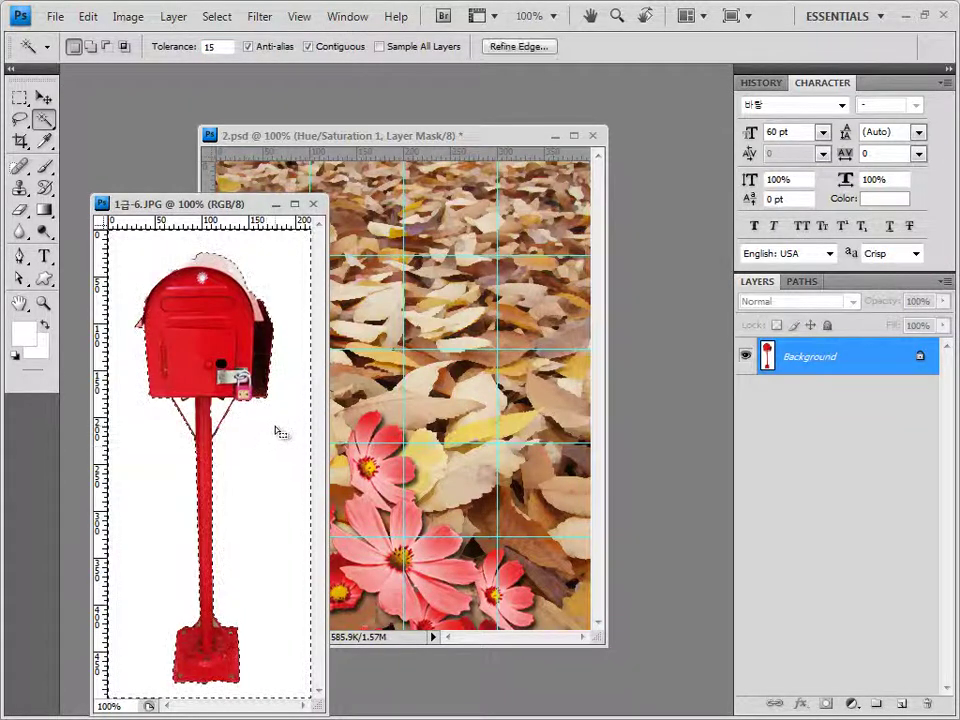
{"action": "left_click", "coordinate": [222, 425]}
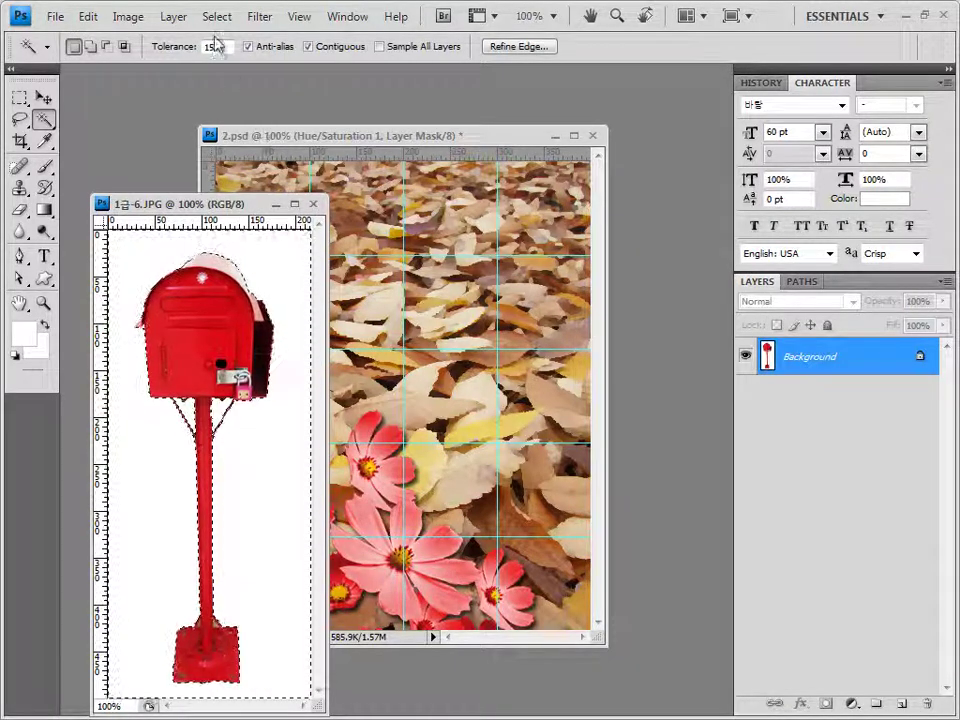
{"action": "left_click", "coordinate": [217, 16]}
{"action": "left_click", "coordinate": [229, 90]}
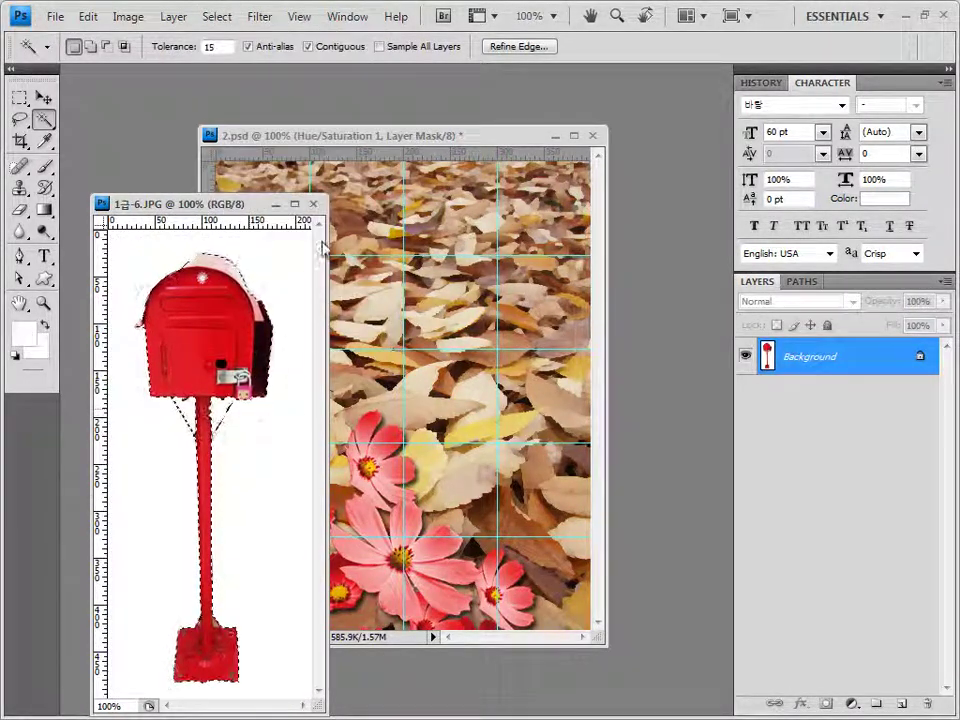
Paste the mailbox into 2.psd, nudge it right and down, and add Bevel and Emboss
{"action": "left_click", "coordinate": [313, 204]}
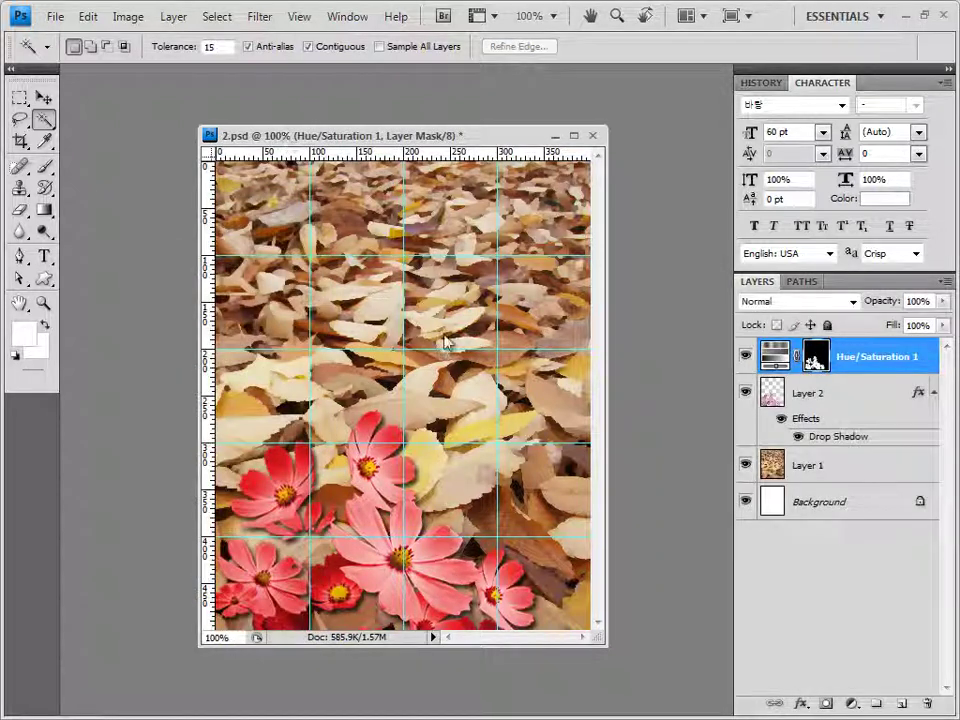
{"action": "key", "text": "ctrl+v"}
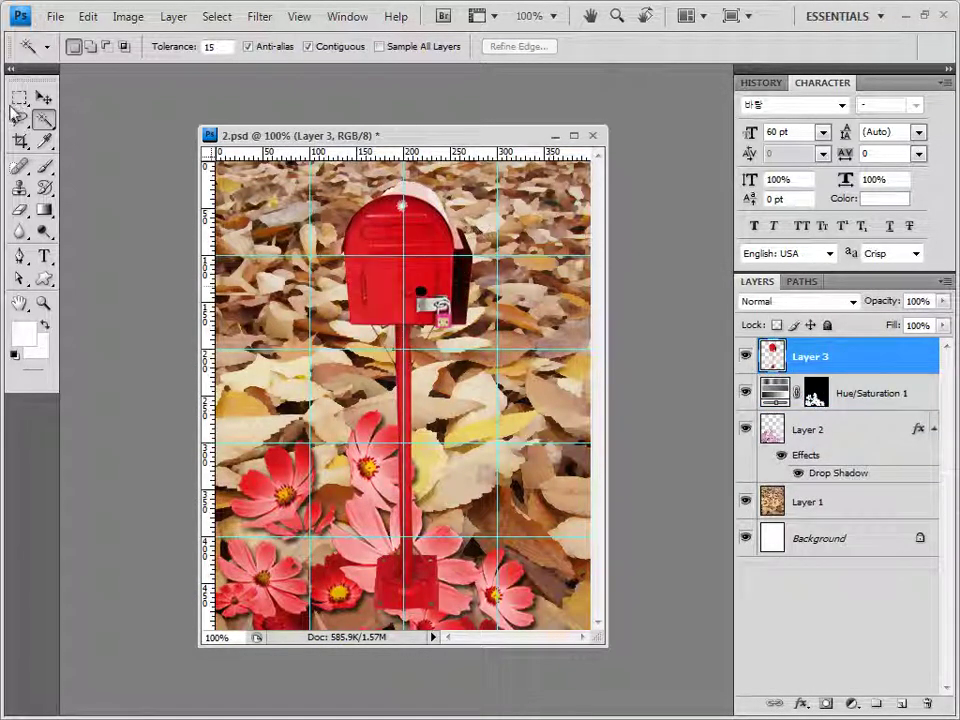
{"action": "key", "text": "v"}
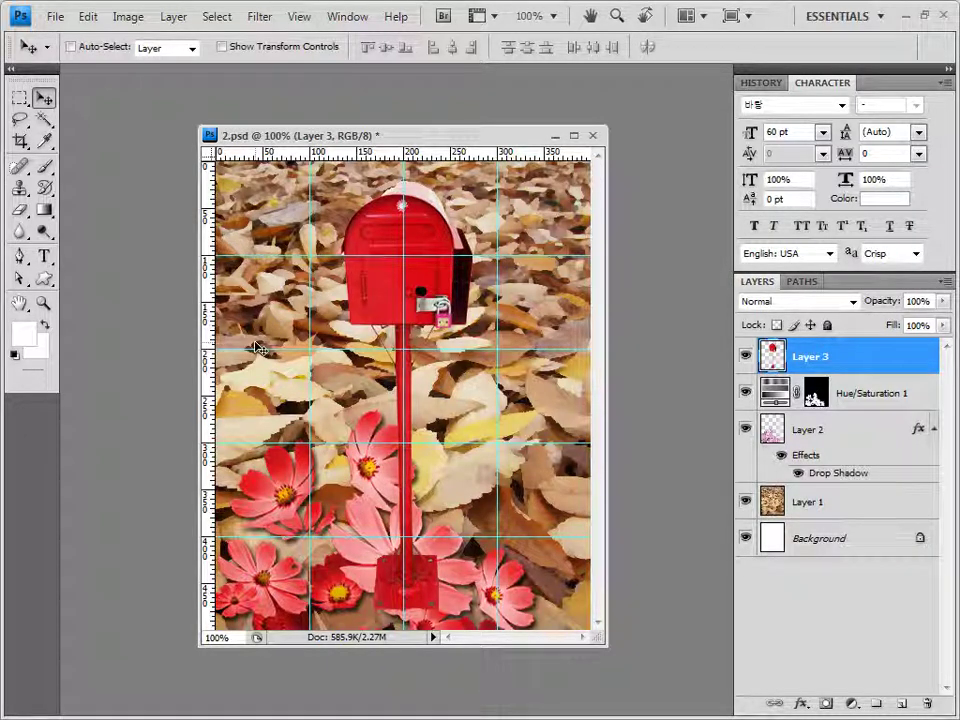
{"action": "key", "text": "shift+Right"}
{"action": "key", "text": "shift+Right"}
{"action": "key", "text": "shift+Right"}
{"action": "key", "text": "shift+Right"}
{"action": "key", "text": "shift+Right"}
{"action": "key", "text": "shift+Right"}
{"action": "key", "text": "shift+Right"}
{"action": "key", "text": "shift+Right"}
{"action": "key", "text": "shift+Right"}
{"action": "key", "text": "shift+Right"}
{"action": "key", "text": "shift+Right"}
{"action": "key", "text": "shift+Right"}
{"action": "key", "text": "shift+Right"}
{"action": "key", "text": "shift+Down"}
{"action": "key", "text": "shift+Down"}
{"action": "key", "text": "shift+Down"}
{"action": "key", "text": "shift+Down"}
{"action": "key", "text": "shift+Down"}
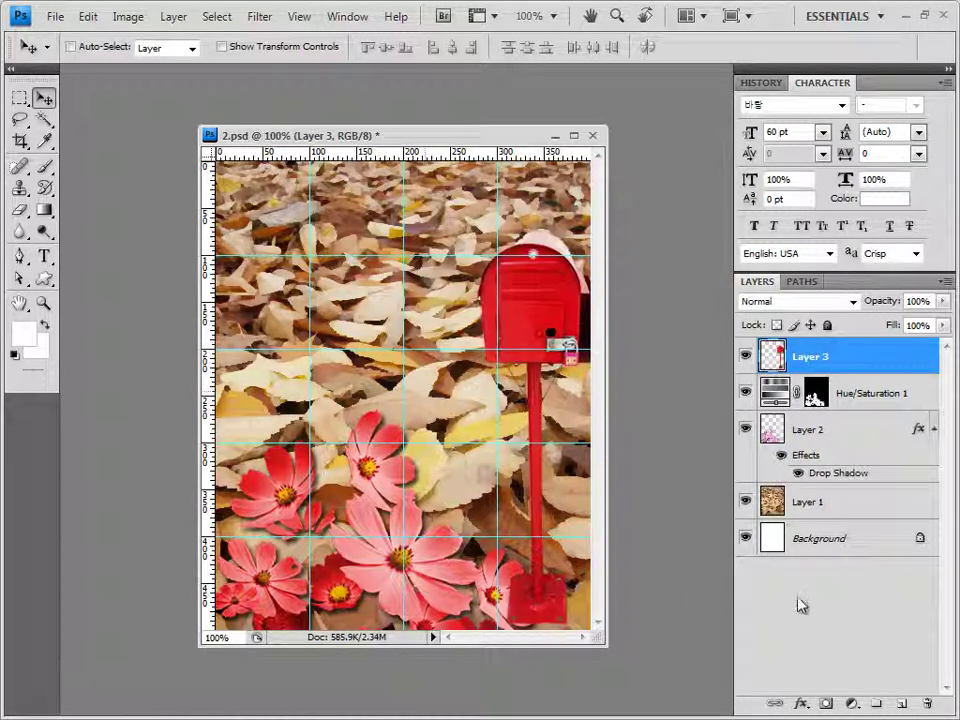
{"action": "left_click", "coordinate": [801, 705]}
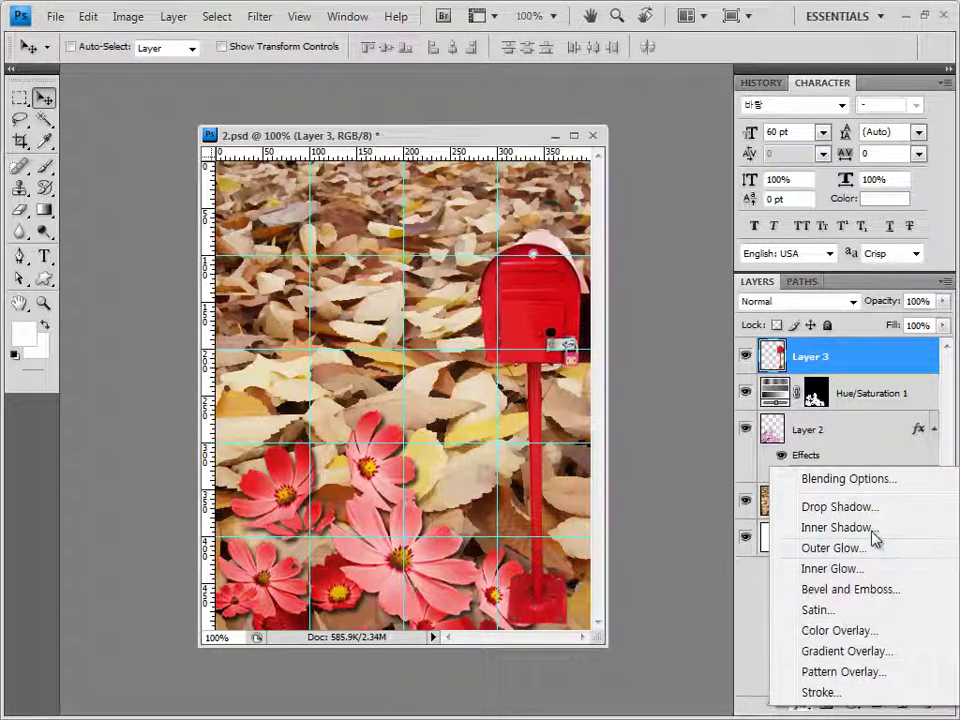
{"action": "left_click", "coordinate": [874, 591]}
{"action": "left_click", "coordinate": [586, 58]}
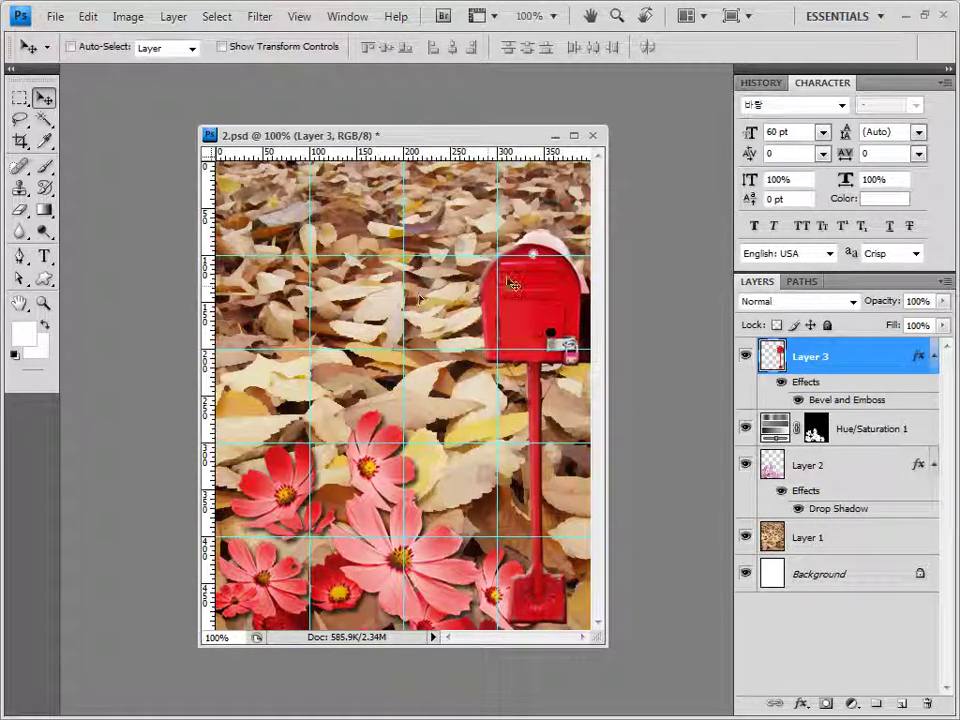
{"action": "left_click", "coordinate": [44, 281]}
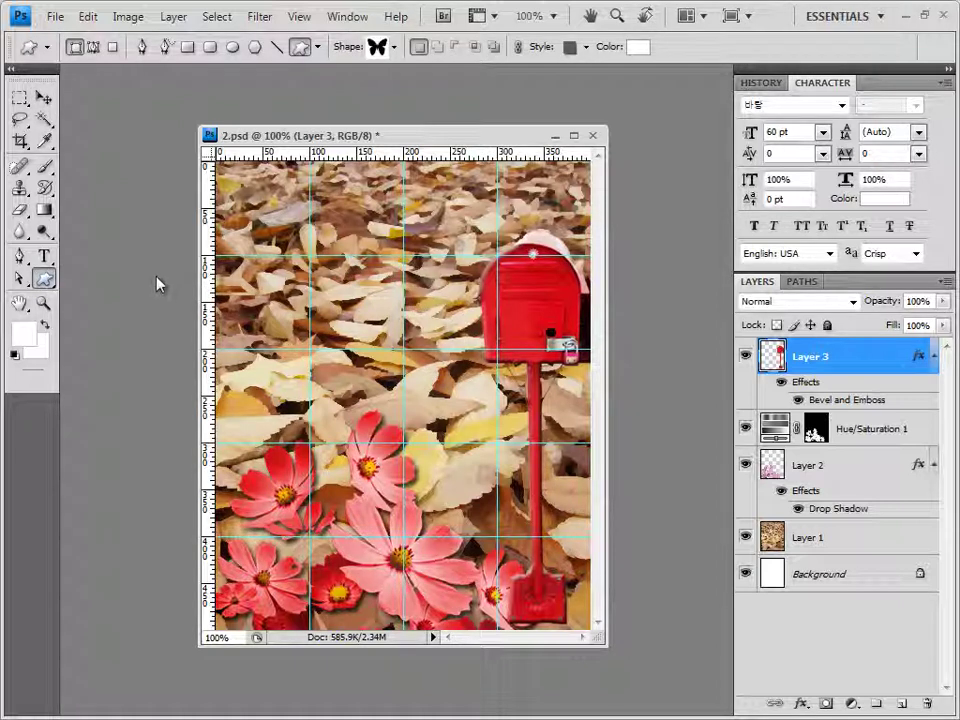
Load the Objects shape set and draw an envelope shape layer left of the mailbox
{"action": "left_click", "coordinate": [75, 49]}
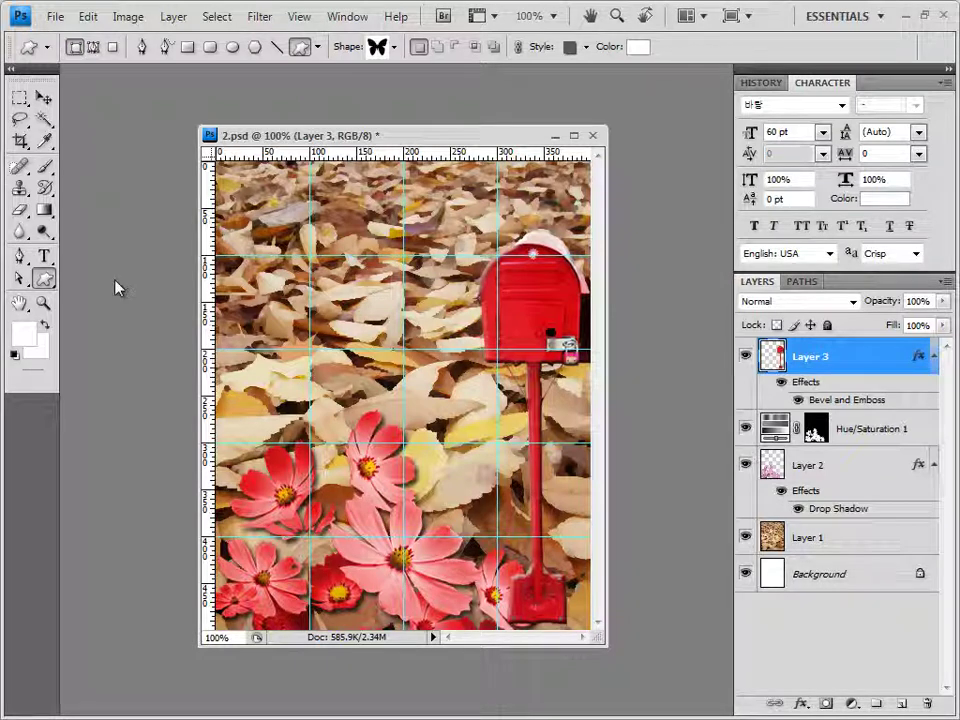
{"action": "left_click", "coordinate": [394, 46]}
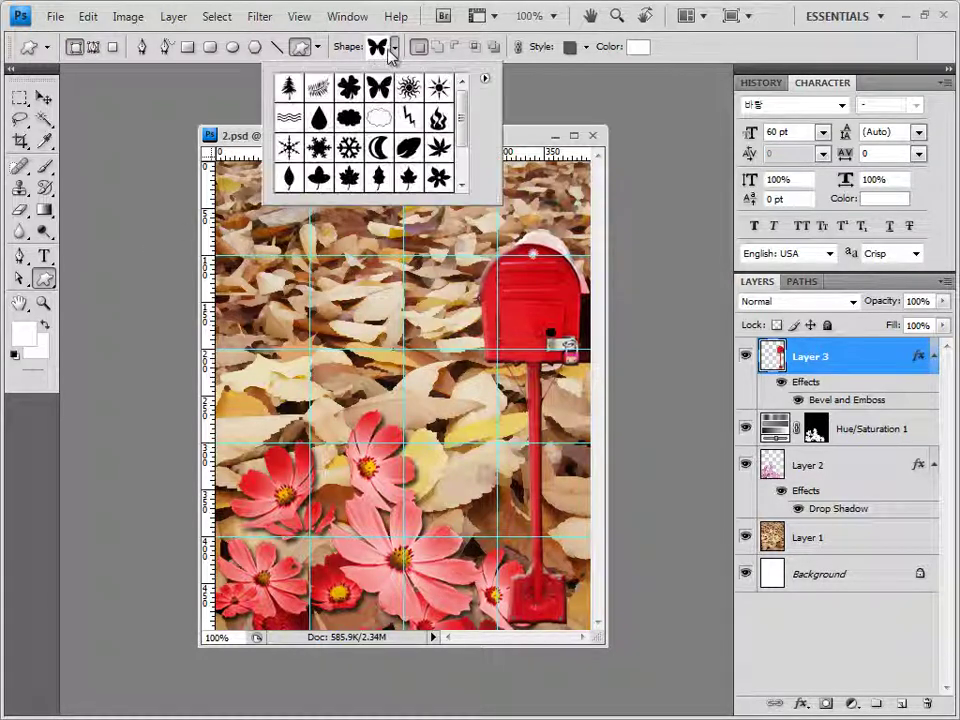
{"action": "left_click", "coordinate": [485, 81]}
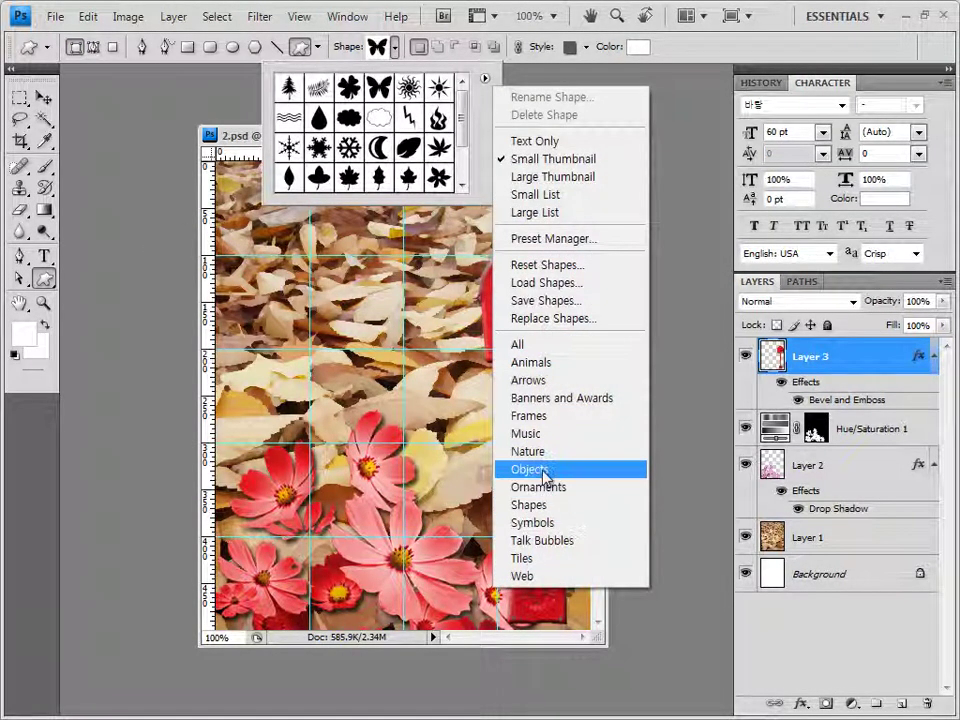
{"action": "left_click", "coordinate": [535, 469]}
{"action": "left_click", "coordinate": [521, 427]}
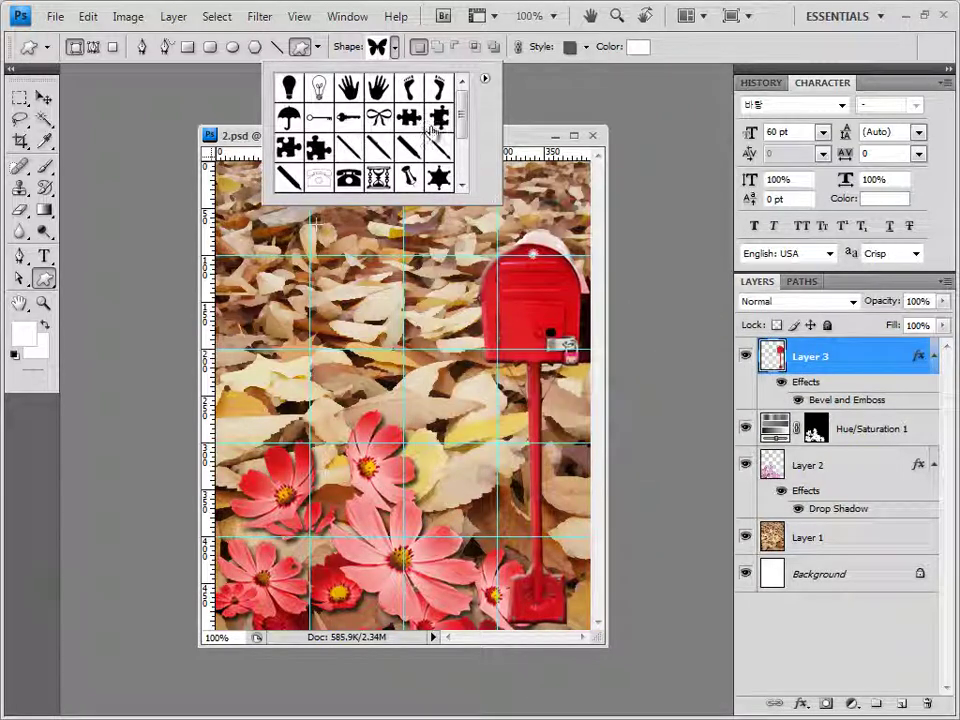
{"action": "left_click_drag", "start_coordinate": [463, 102], "coordinate": [462, 150]}
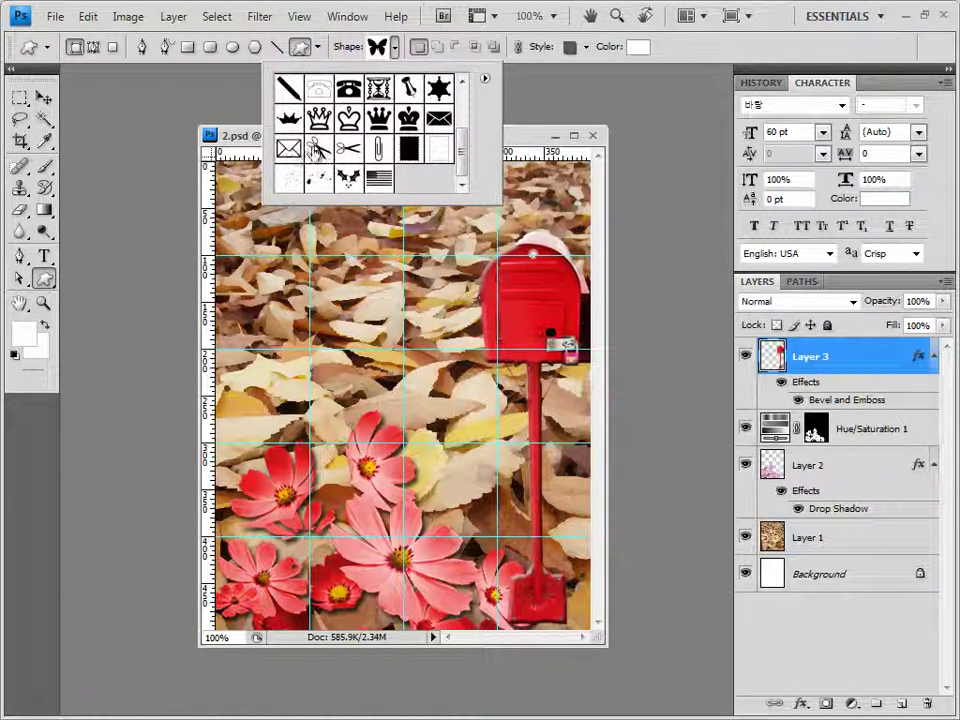
{"action": "left_click", "coordinate": [440, 120]}
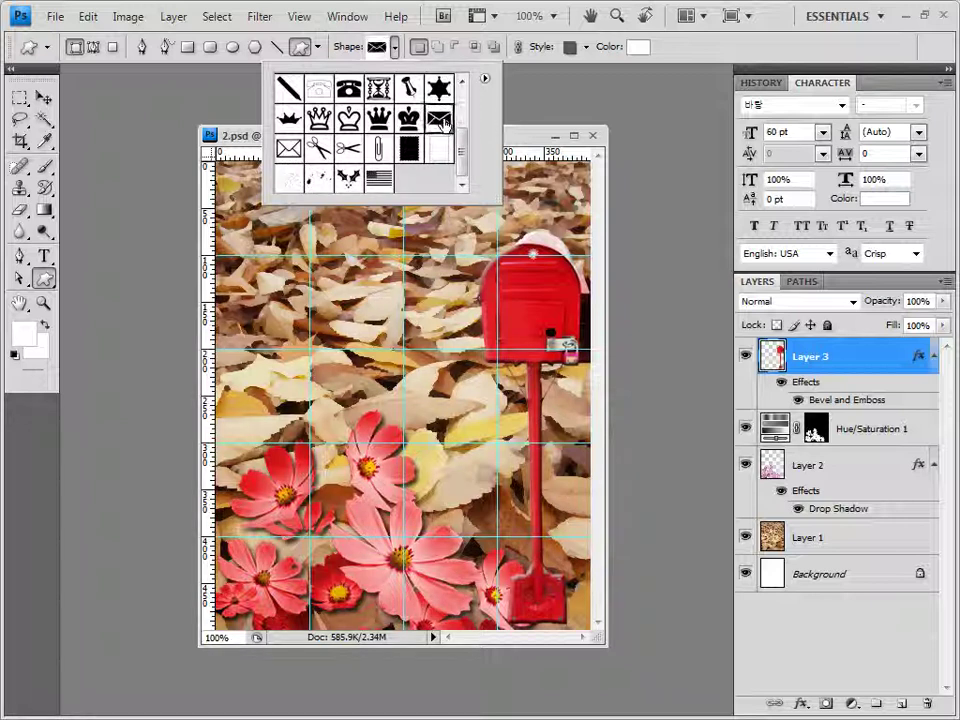
{"action": "left_click", "coordinate": [512, 138]}
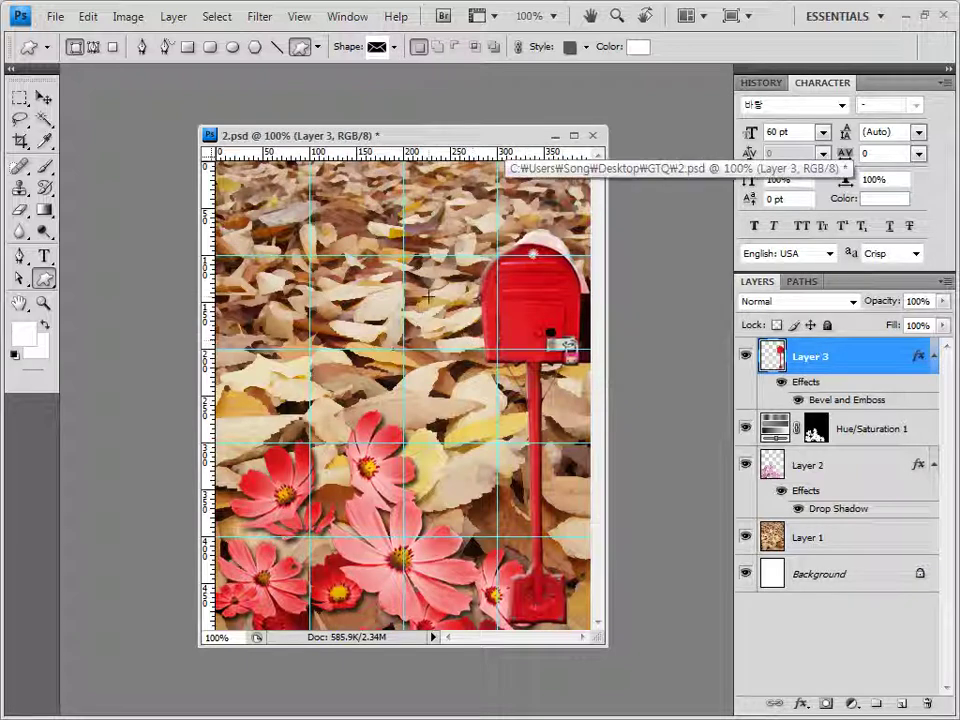
{"action": "left_click_drag", "start_coordinate": [428, 298], "coordinate": [494, 348]}
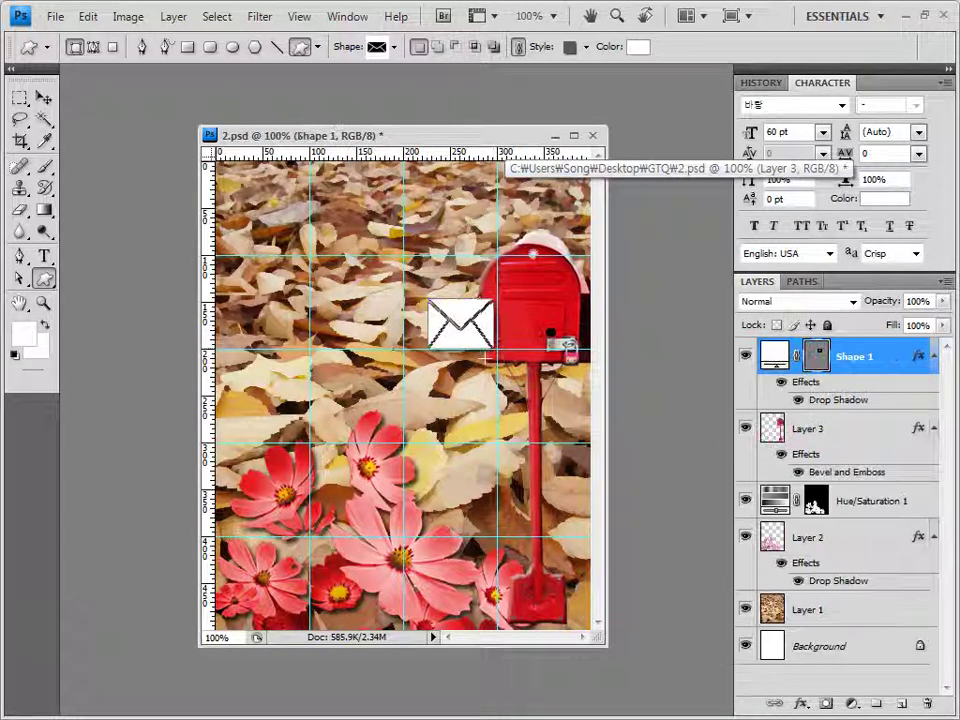
Clear the envelope's preset style and fill it yellow, ffea00
{"action": "left_click", "coordinate": [586, 46]}
{"action": "left_click", "coordinate": [481, 87]}
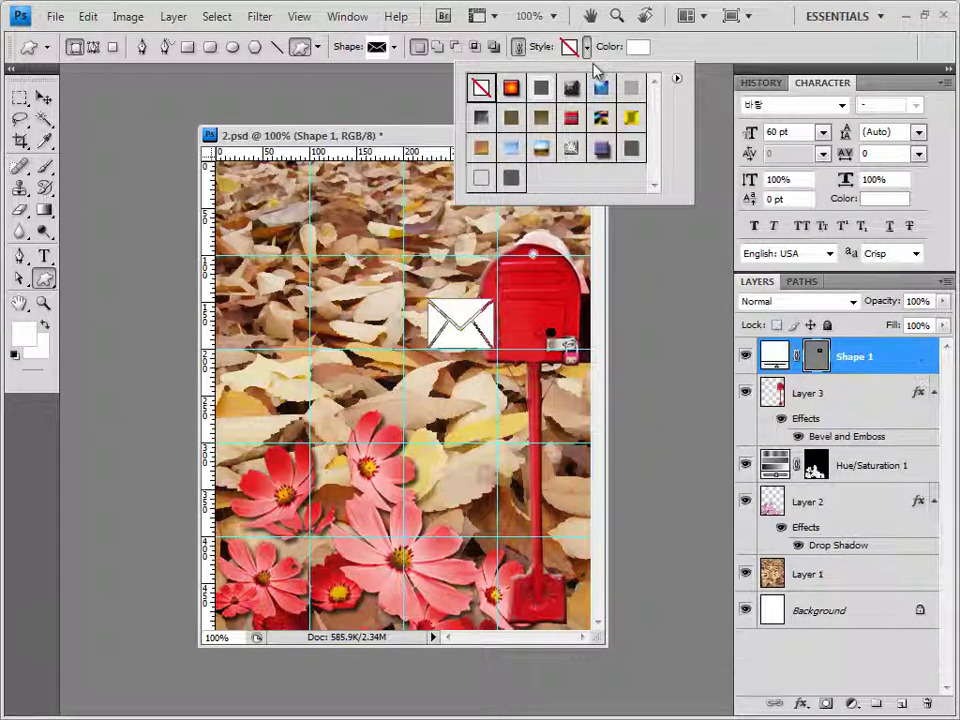
{"action": "key", "text": "Return"}
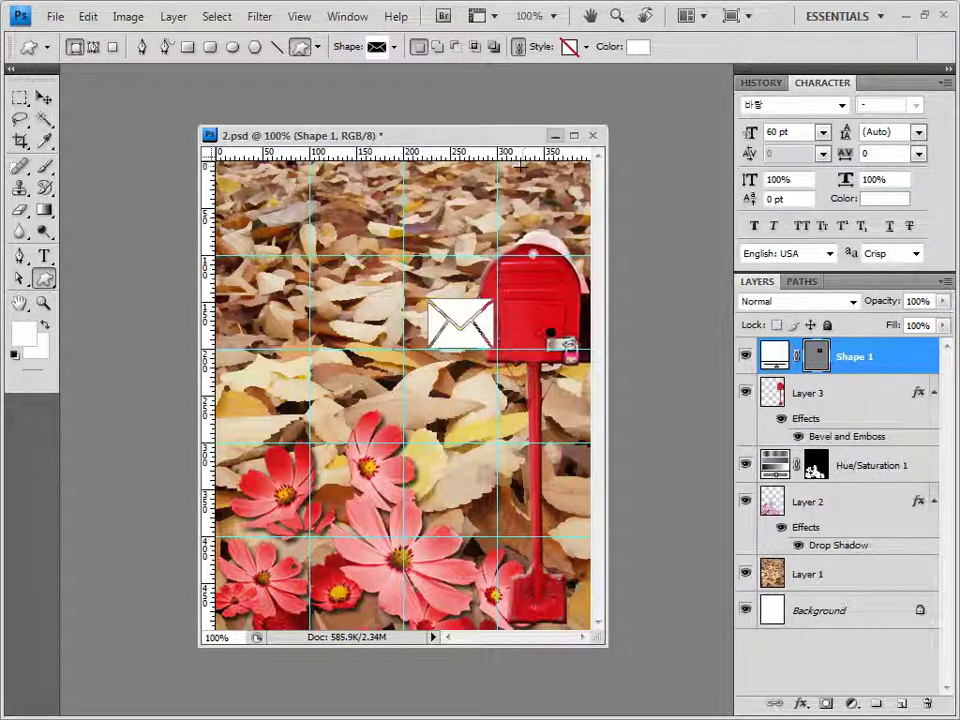
{"action": "left_click", "coordinate": [637, 46]}
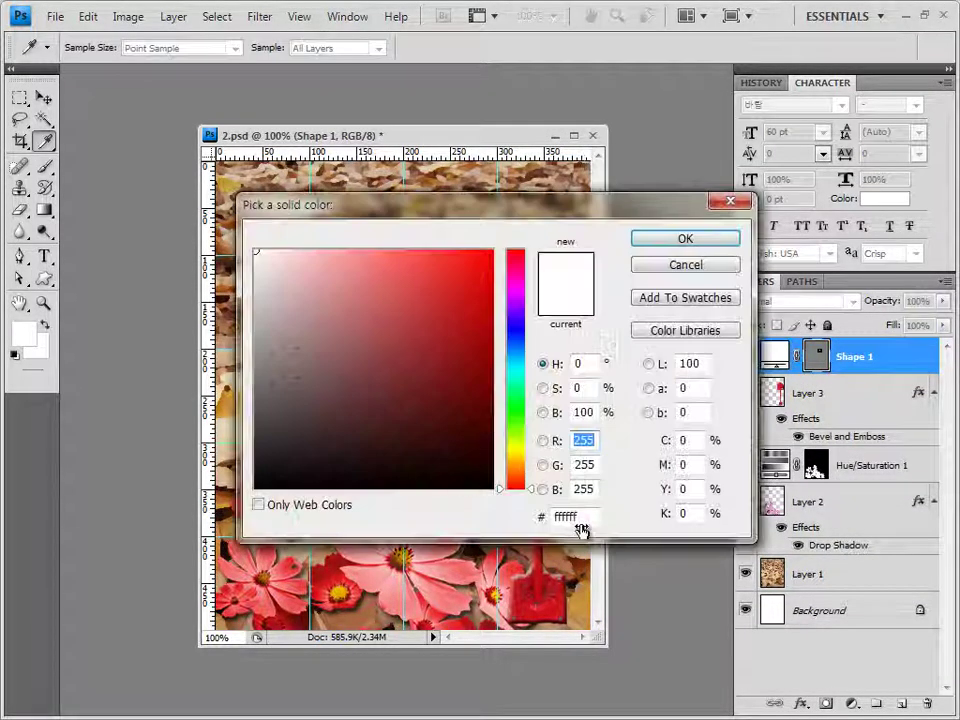
{"action": "double_click", "coordinate": [565, 516]}
{"action": "type", "text": "ffea00"}
{"action": "left_click", "coordinate": [685, 239]}
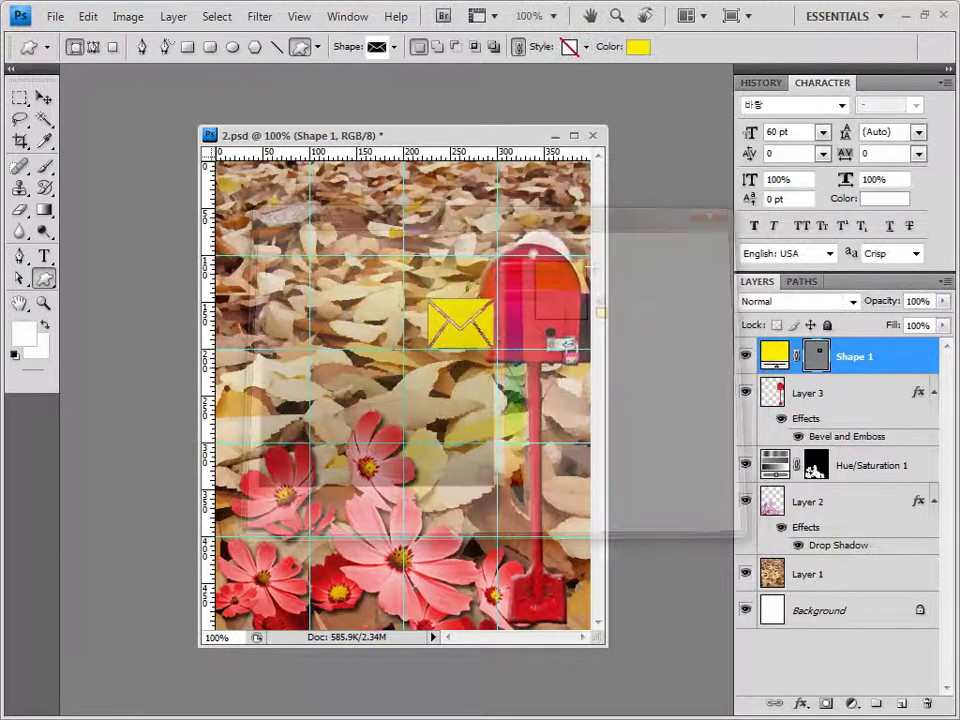
Give the envelope a Drop Shadow and tilt it slightly with Free Transform
{"action": "left_click", "coordinate": [806, 706]}
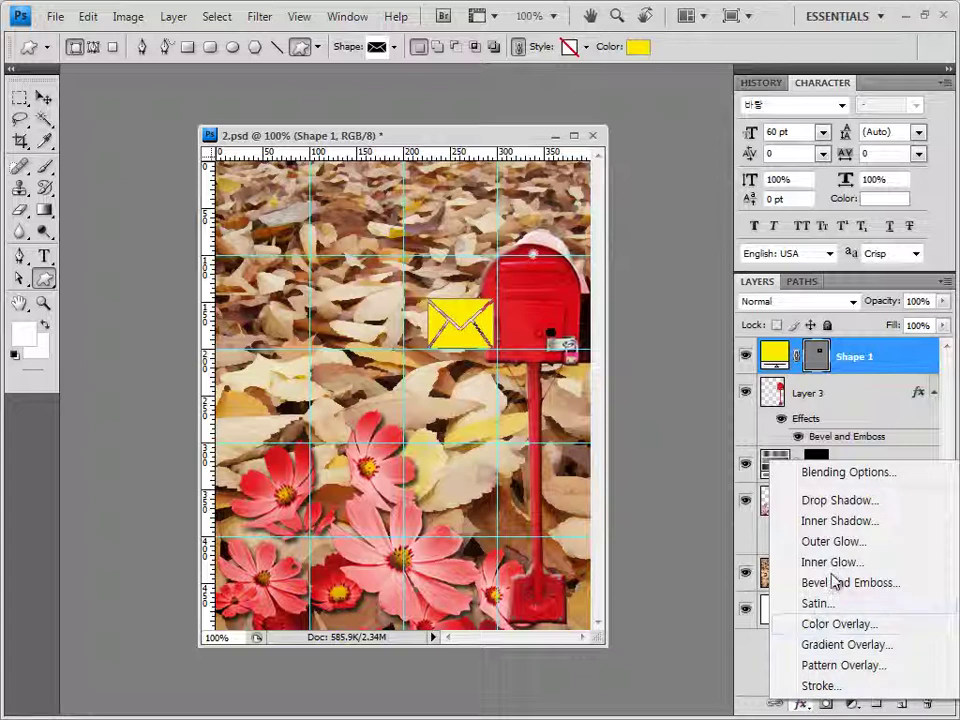
{"action": "left_click", "coordinate": [806, 502]}
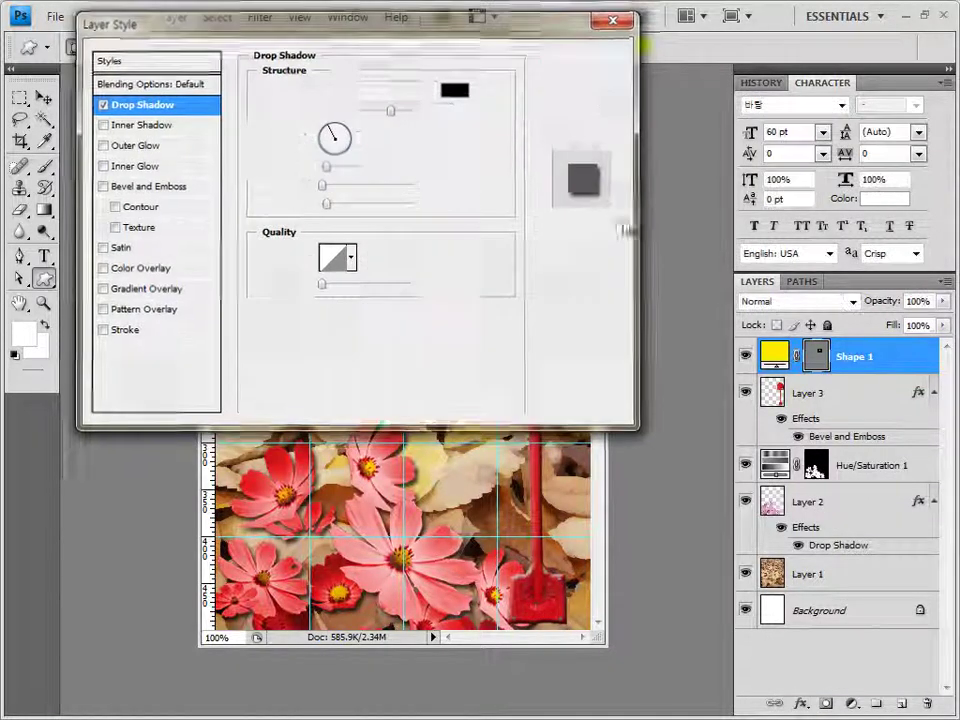
{"action": "key", "text": "Return"}
{"action": "key", "text": "v"}
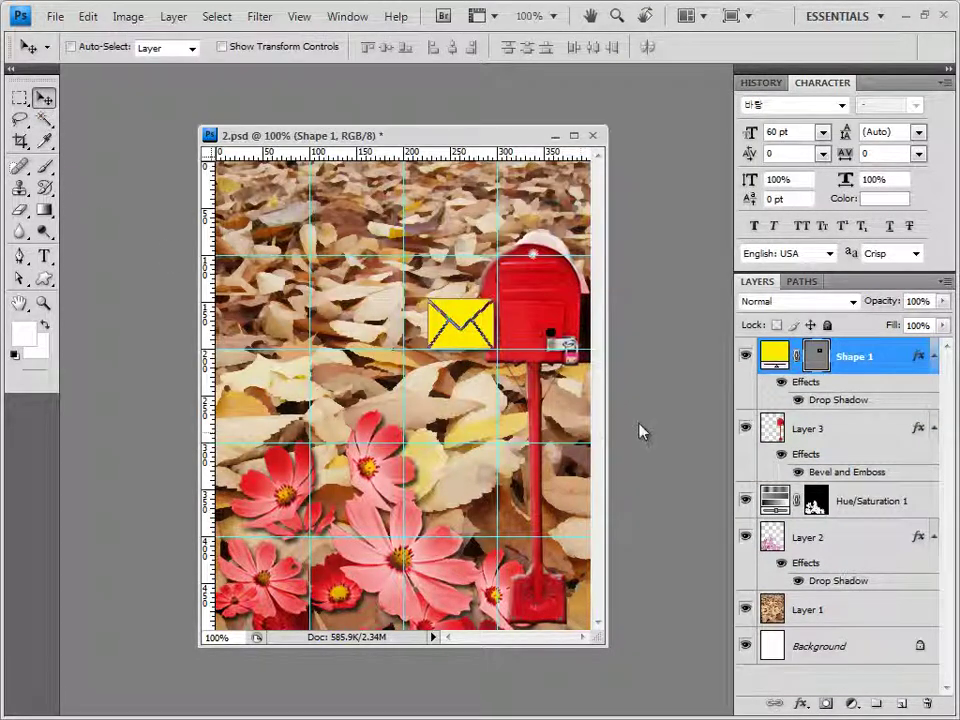
{"action": "key", "text": "ctrl+t"}
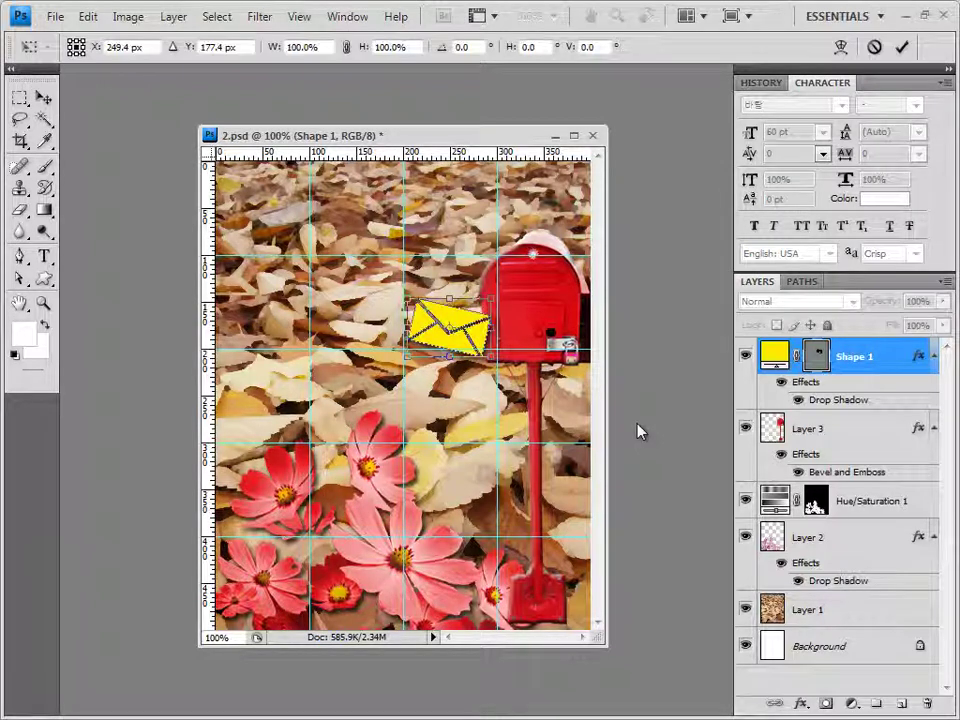
{"action": "left_click", "coordinate": [44, 278]}
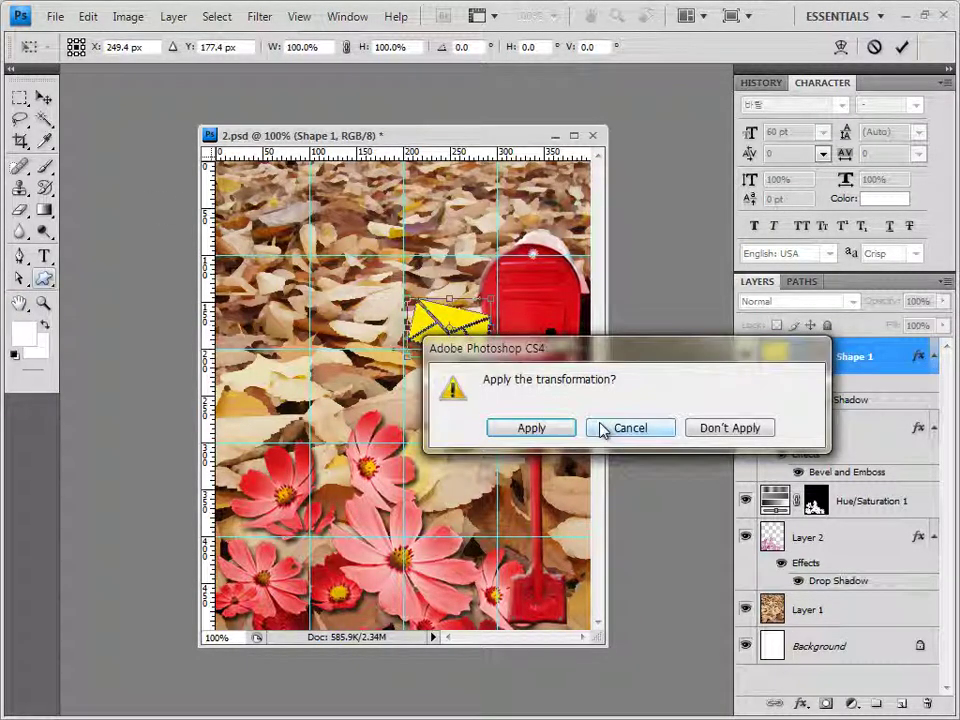
{"action": "left_click", "coordinate": [564, 430]}
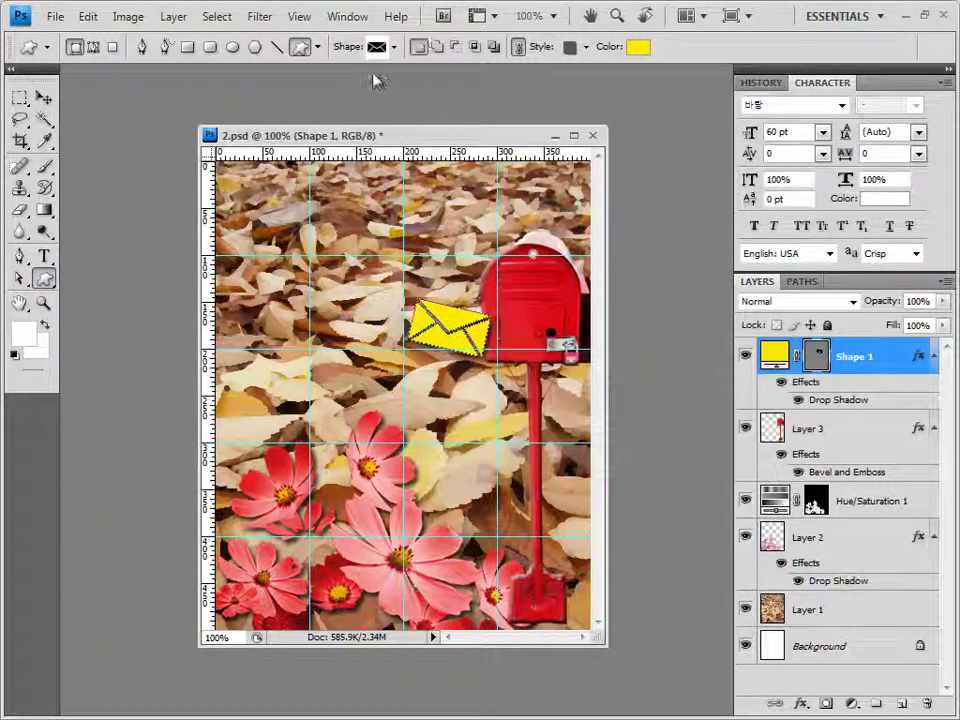
{"action": "left_click", "coordinate": [395, 48]}
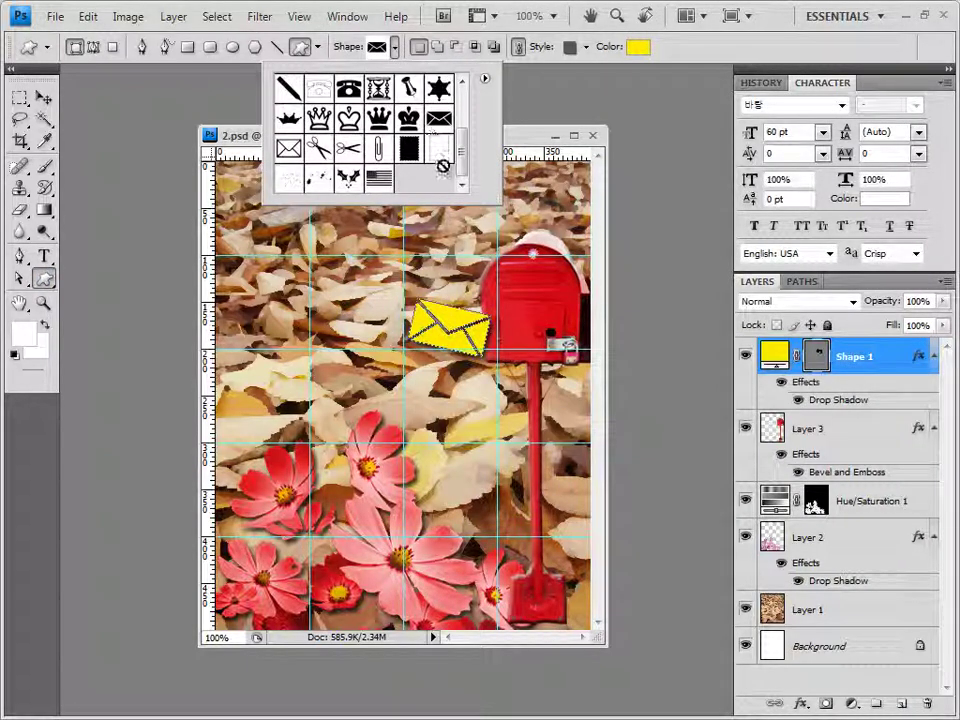
Draw the Pen custom shape diagonally above the left flowers
{"action": "scroll", "coordinate": [465, 128], "scroll_direction": "up", "scroll_amount": 2}
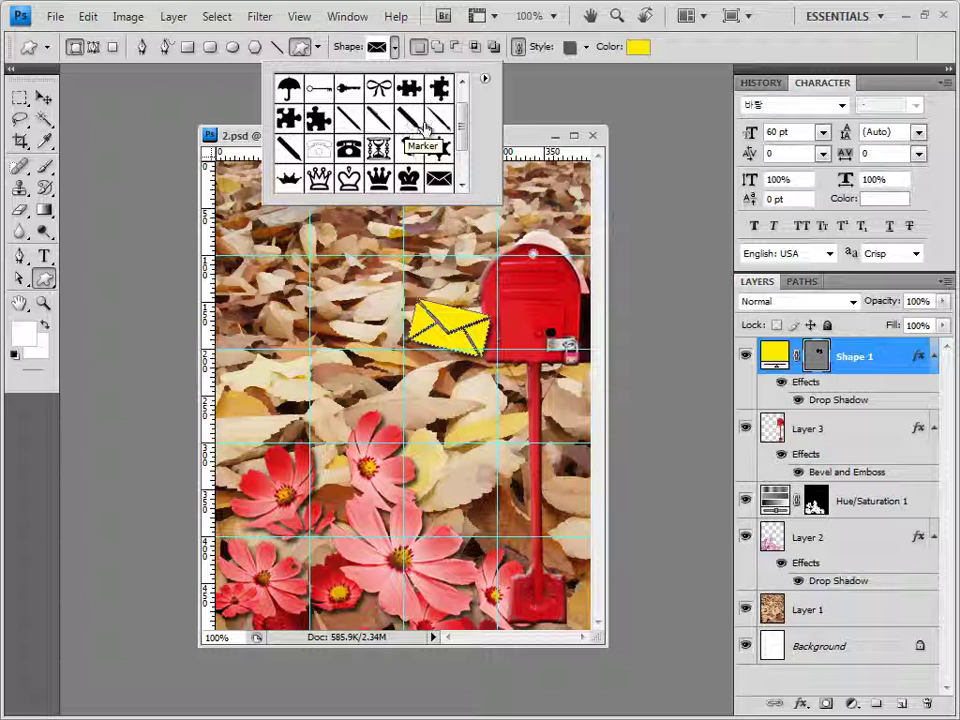
{"action": "left_click", "coordinate": [378, 120]}
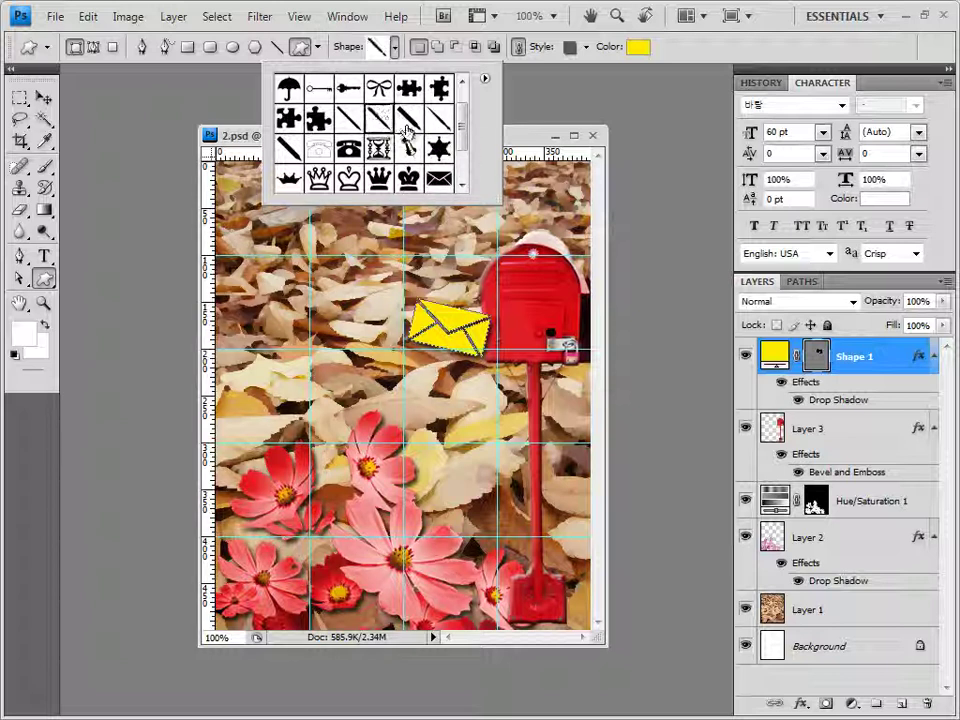
{"action": "left_click", "coordinate": [525, 144]}
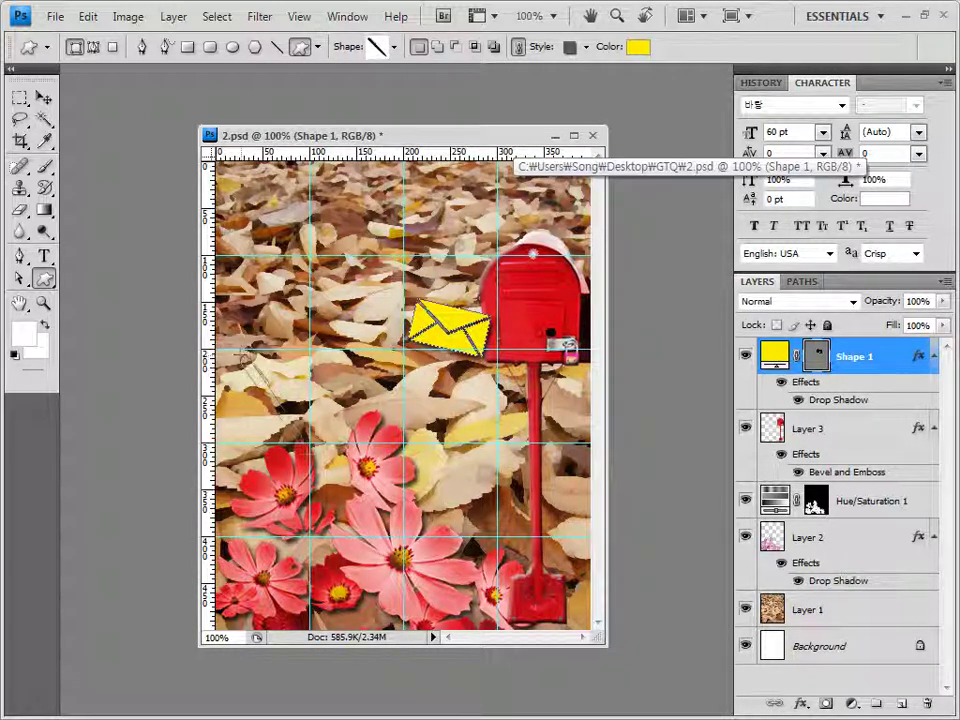
{"action": "left_click_drag", "start_coordinate": [240, 354], "coordinate": [302, 442]}
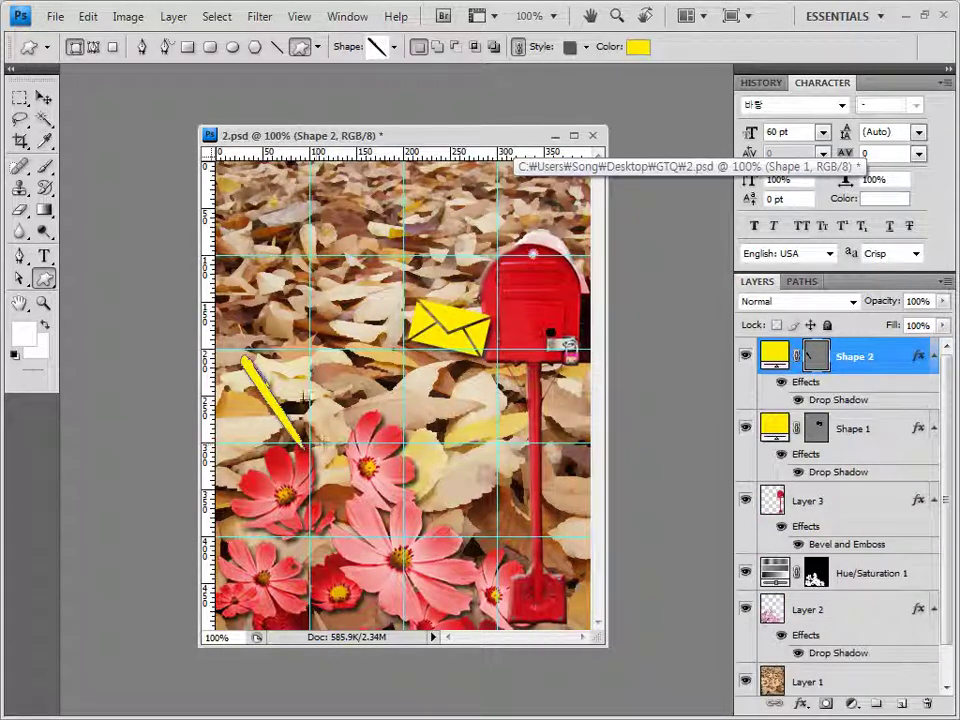
Remove the pen's inherited style and fill it white
{"action": "left_click", "coordinate": [587, 47]}
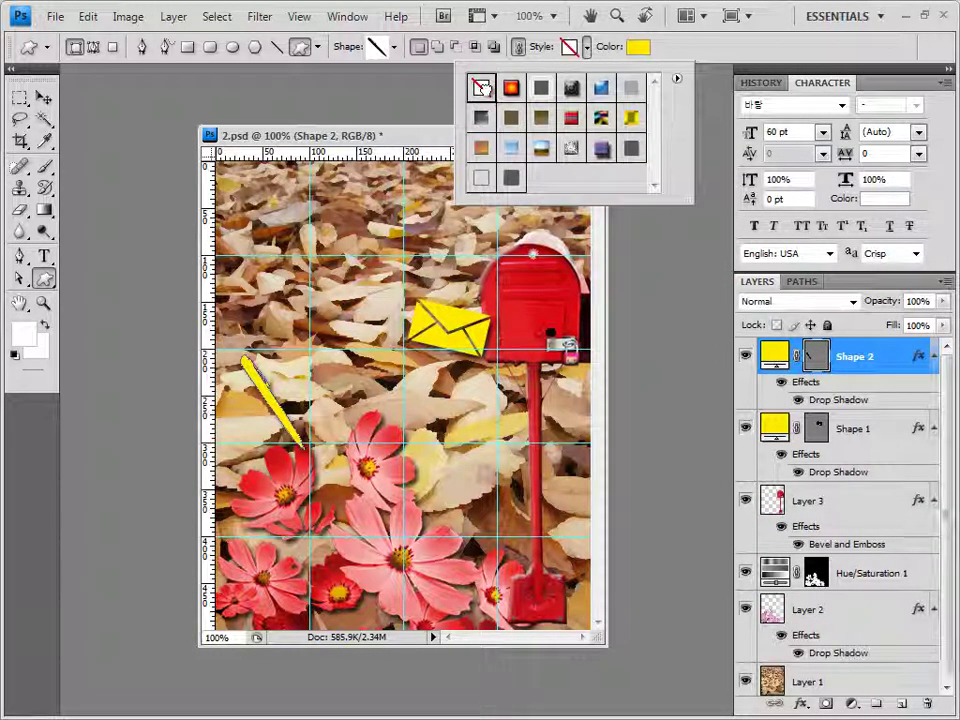
{"action": "left_click", "coordinate": [483, 90]}
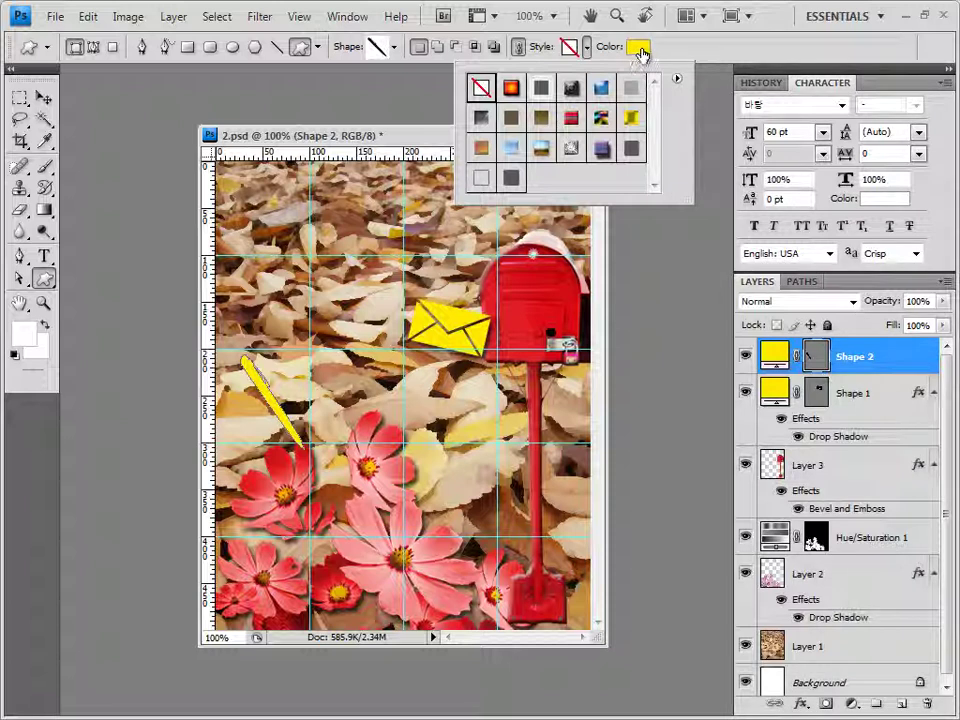
{"action": "left_click", "coordinate": [638, 48]}
{"action": "left_click_drag", "start_coordinate": [354, 309], "coordinate": [255, 249]}
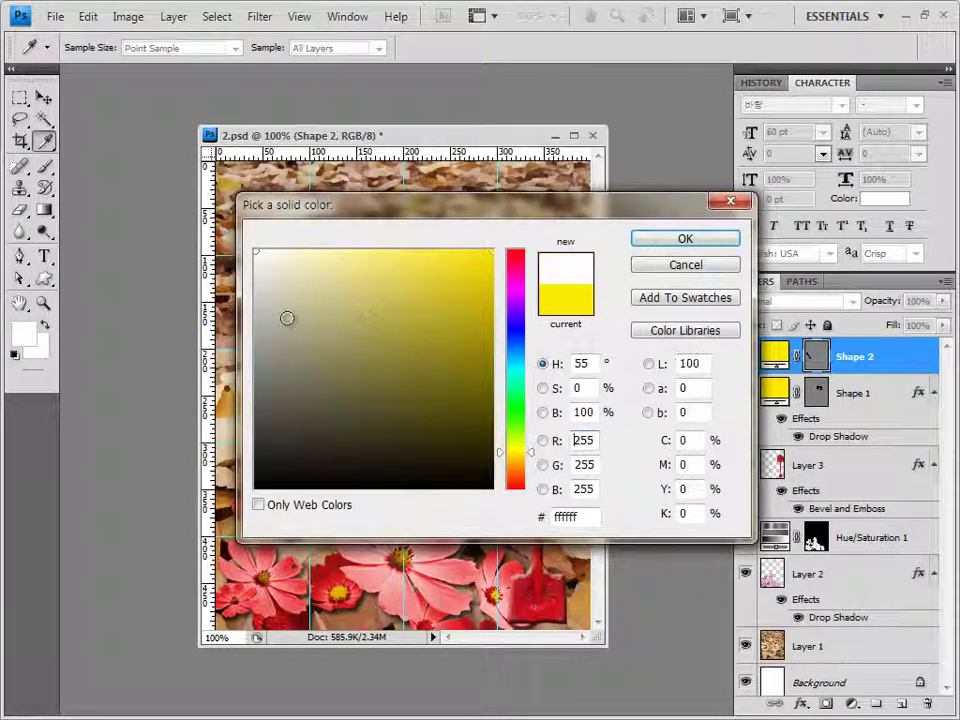
{"action": "double_click", "coordinate": [580, 517]}
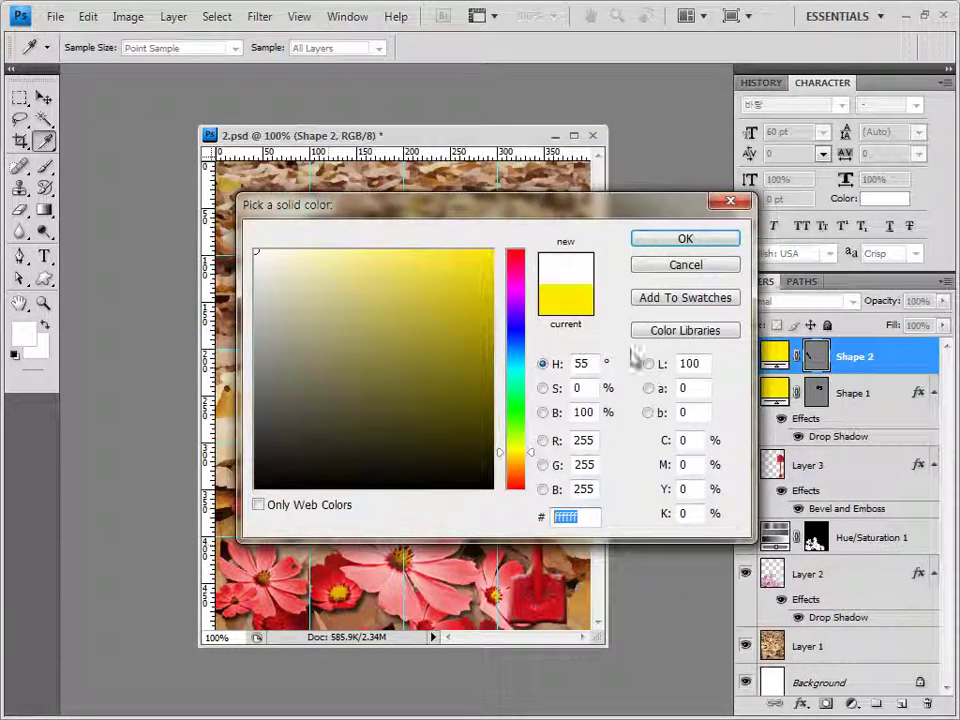
{"action": "left_click", "coordinate": [692, 244]}
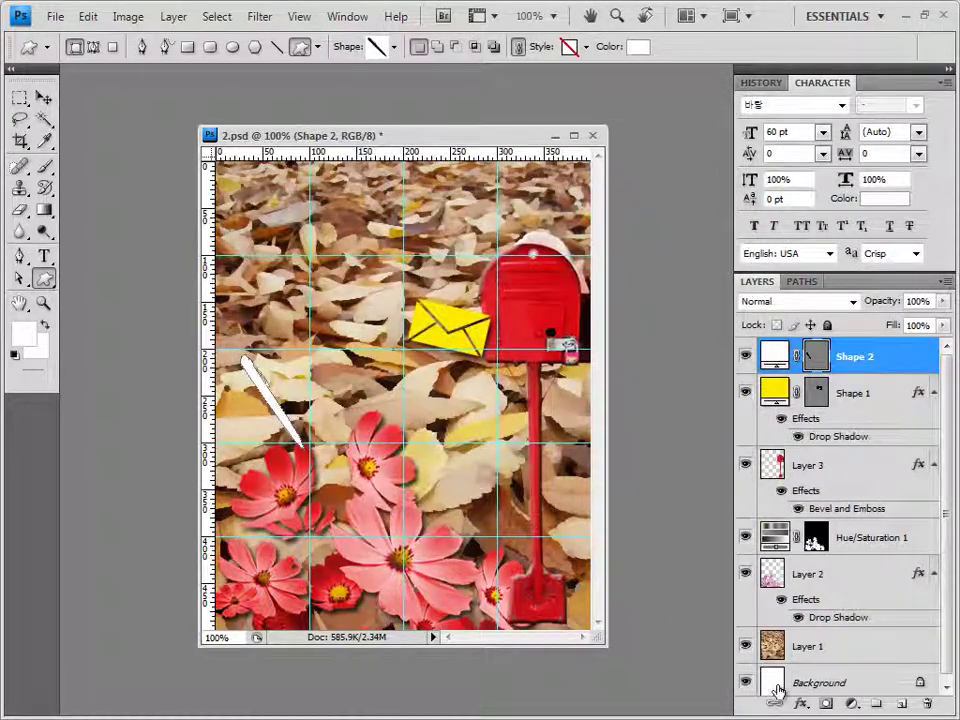
Add Drop Shadow and Bevel and Emboss to the pen, then nudge it slightly down
{"action": "left_click", "coordinate": [805, 705]}
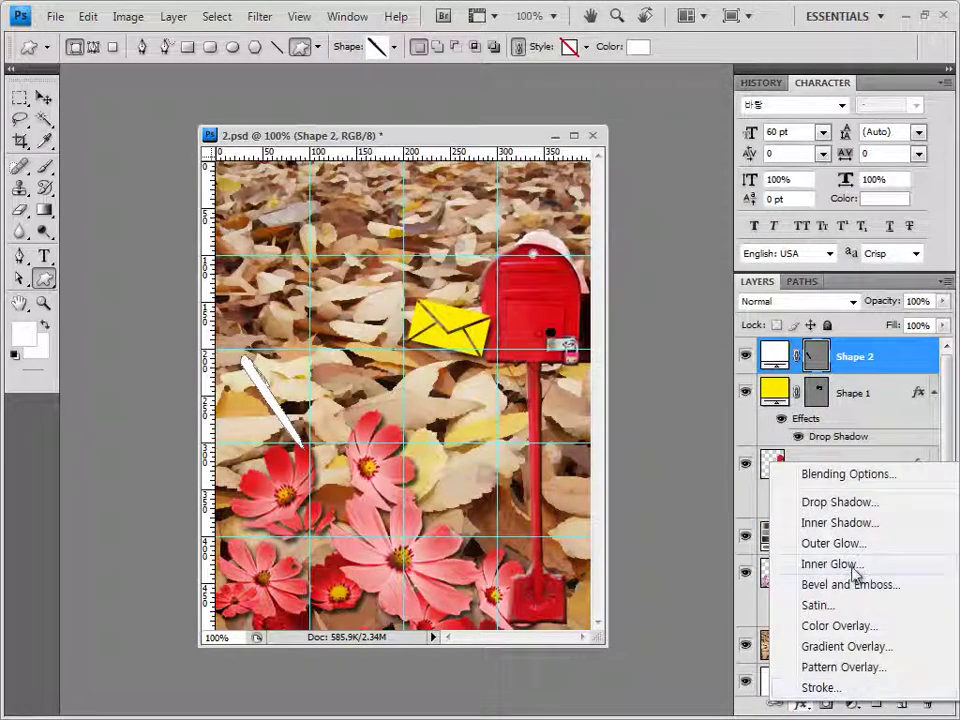
{"action": "left_click", "coordinate": [818, 528]}
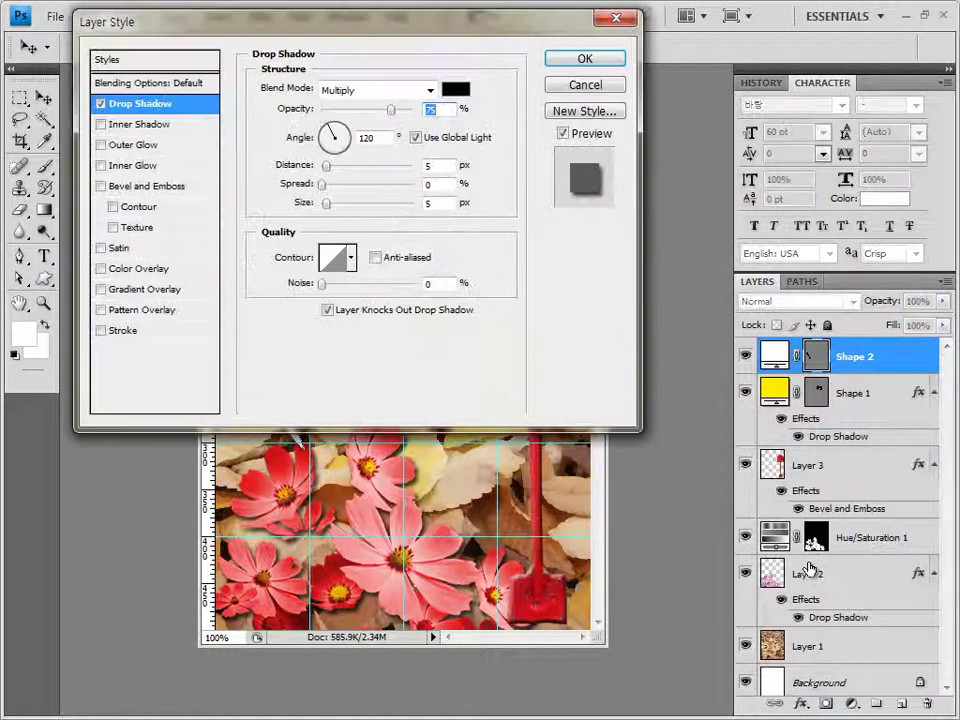
{"action": "left_click", "coordinate": [160, 188]}
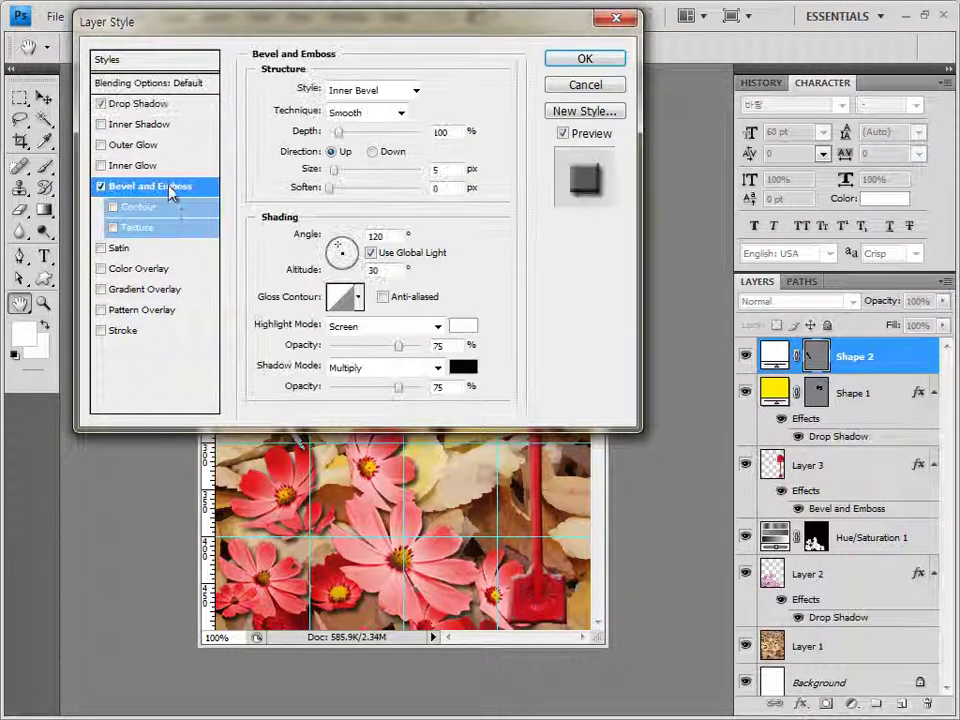
{"action": "left_click", "coordinate": [587, 62]}
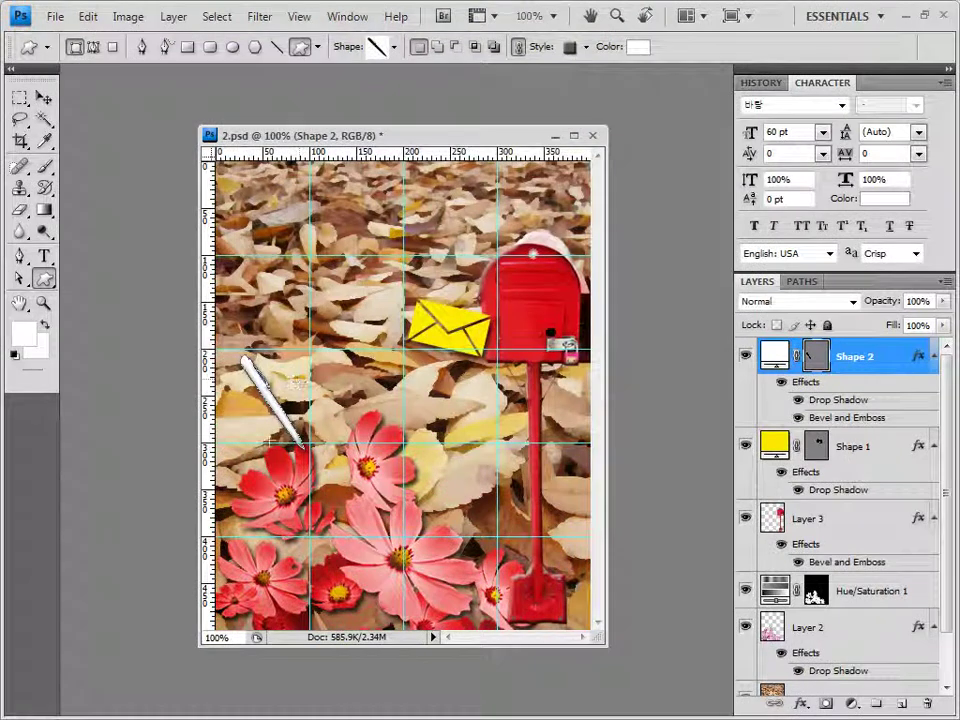
{"action": "left_click", "coordinate": [43, 98]}
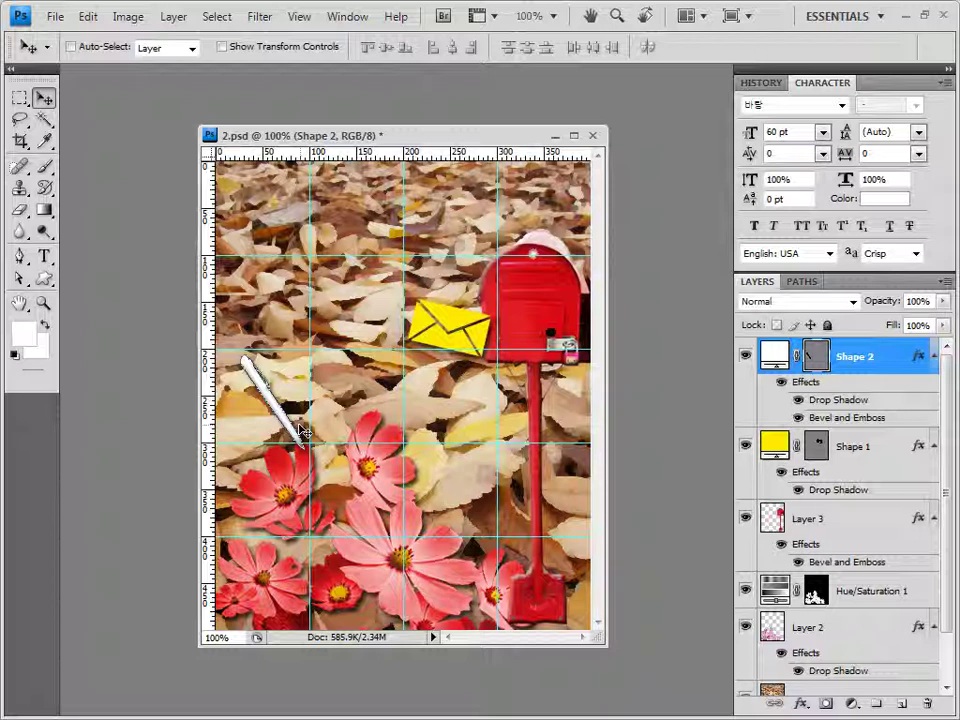
{"action": "left_click_drag", "start_coordinate": [303, 432], "coordinate": [306, 447]}
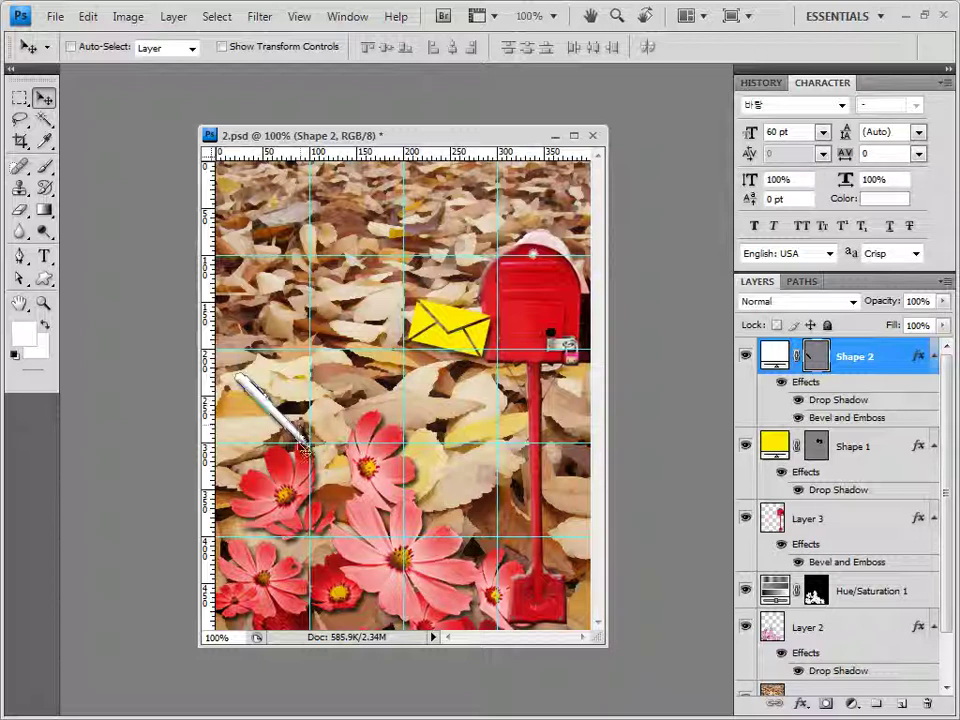
Start a horizontal type layer near the poster's top left and set the font size to 35 pt
{"action": "left_click", "coordinate": [43, 255]}
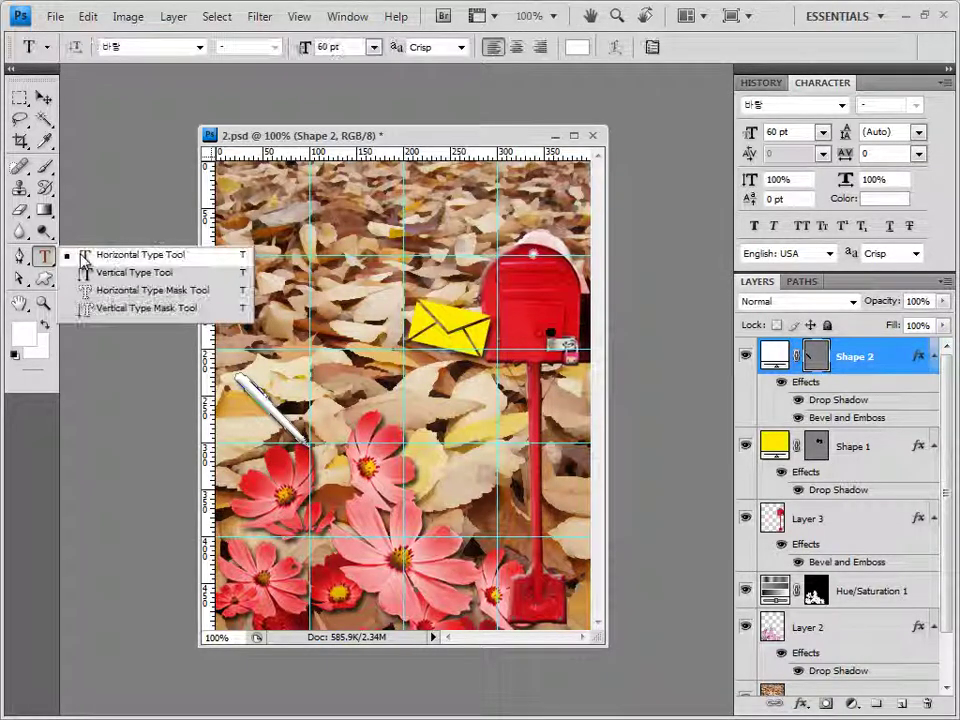
{"action": "left_click", "coordinate": [135, 262]}
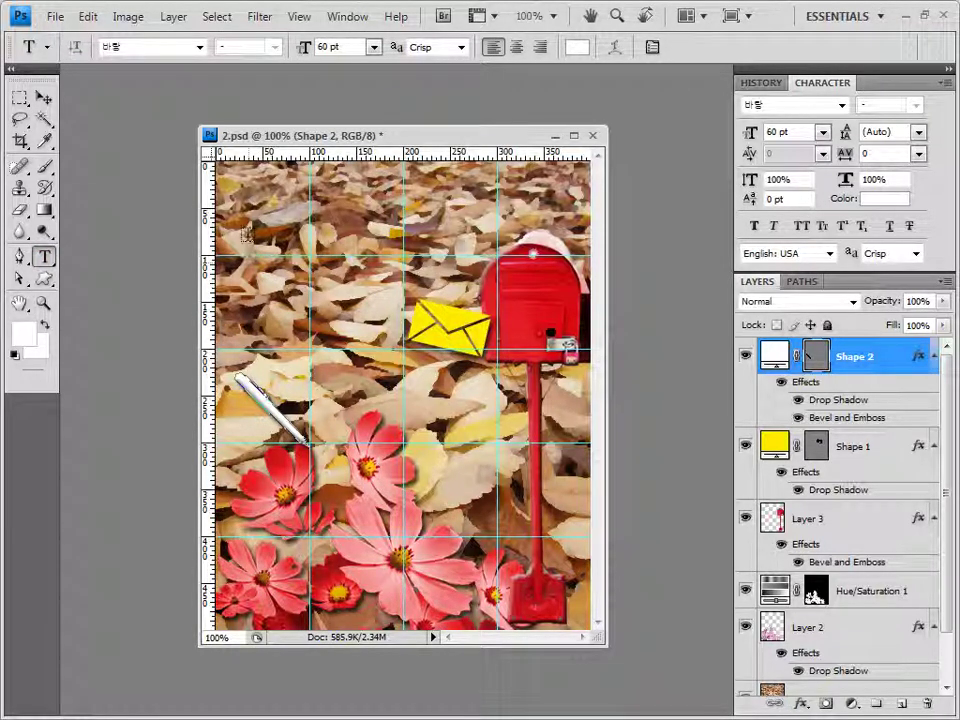
{"action": "left_click", "coordinate": [283, 271]}
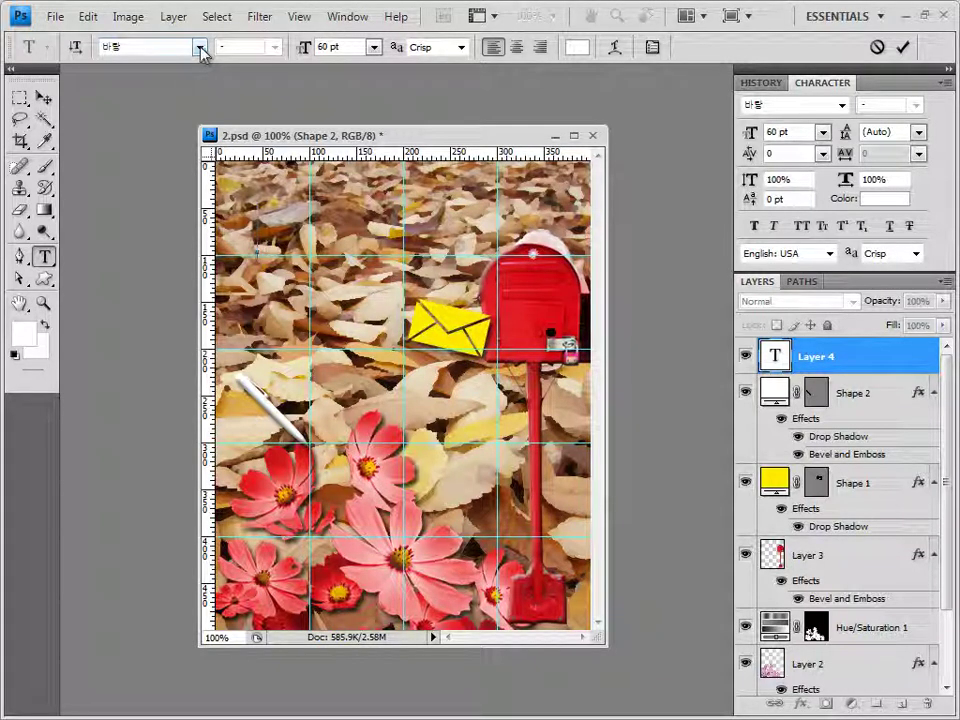
{"action": "left_click", "coordinate": [352, 47]}
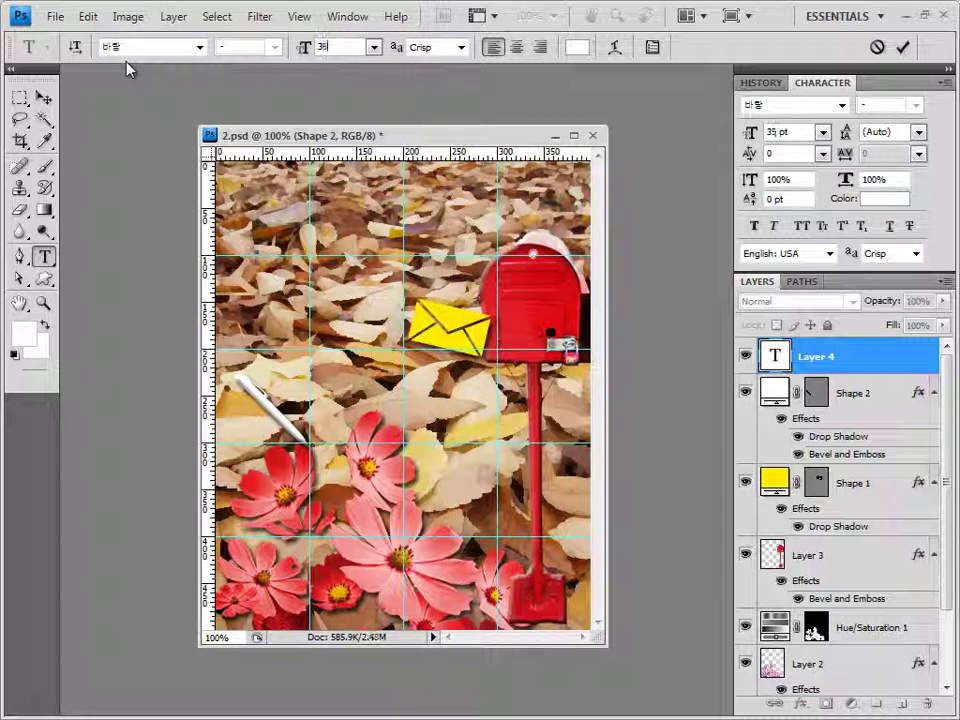
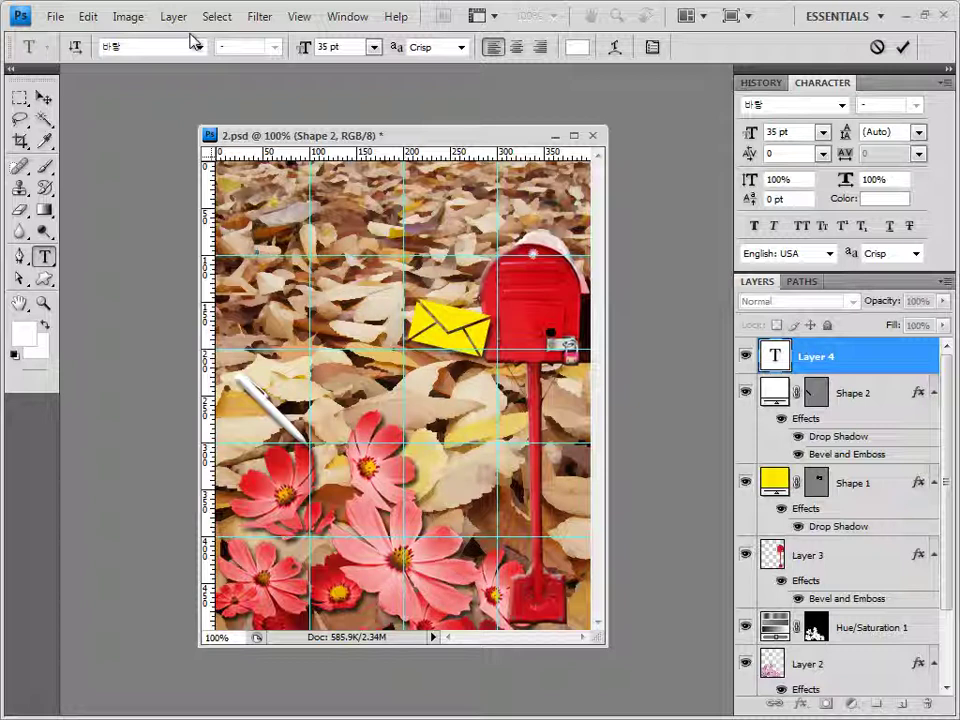
Set the text colour to #ffea00 and paste in the two-line Korean message 가을엔 편지를 써보세요
{"action": "left_click", "coordinate": [577, 48]}
{"action": "left_click", "coordinate": [577, 513]}
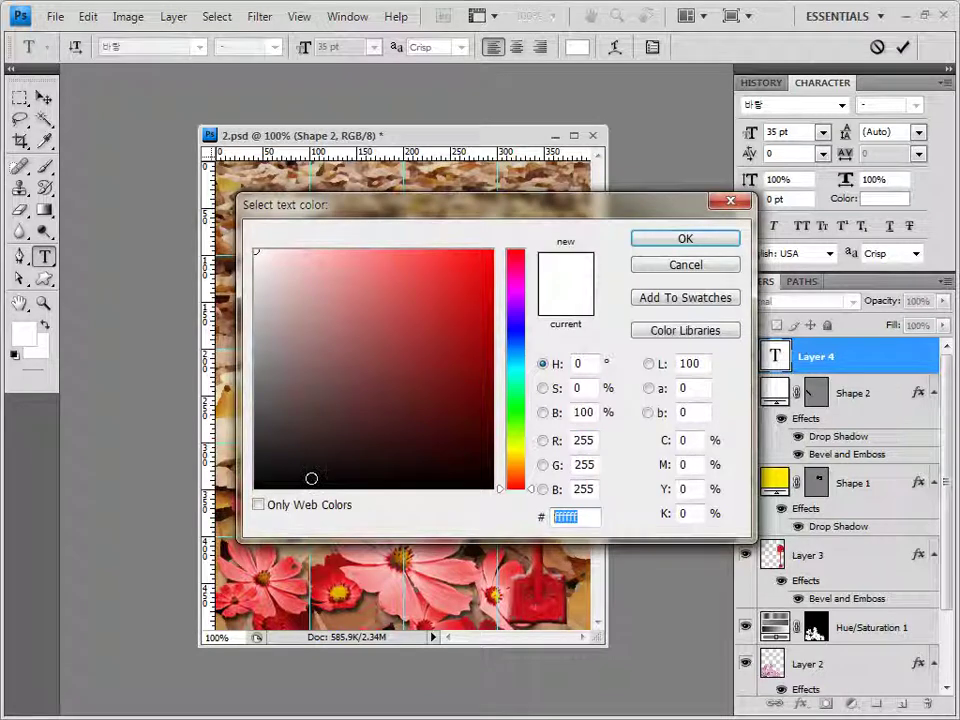
{"action": "type", "text": "ffea00"}
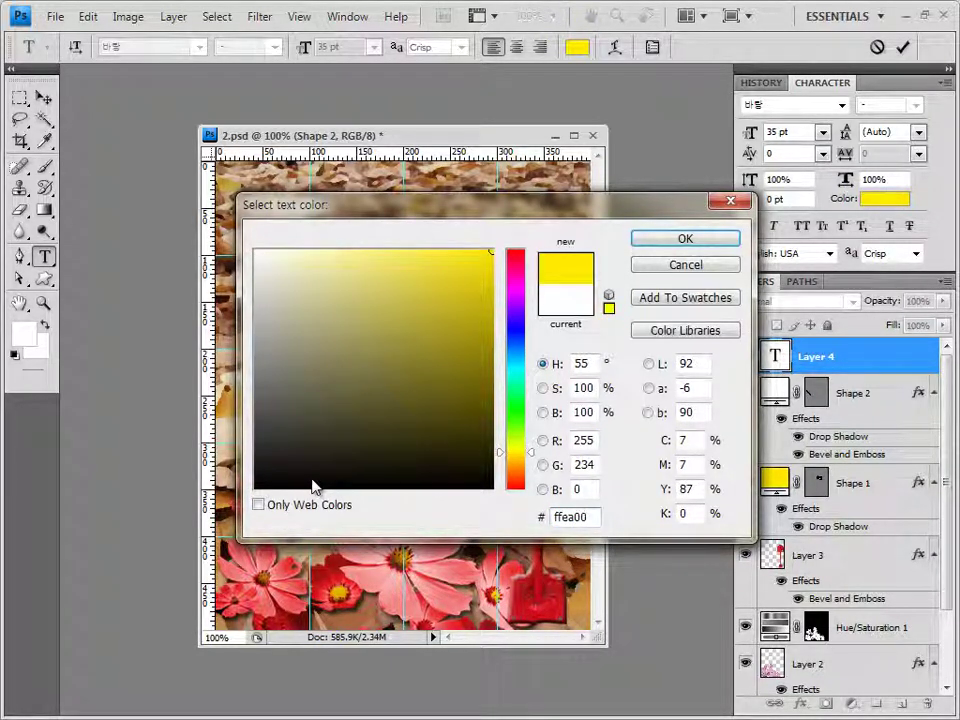
{"action": "key", "text": "Return"}
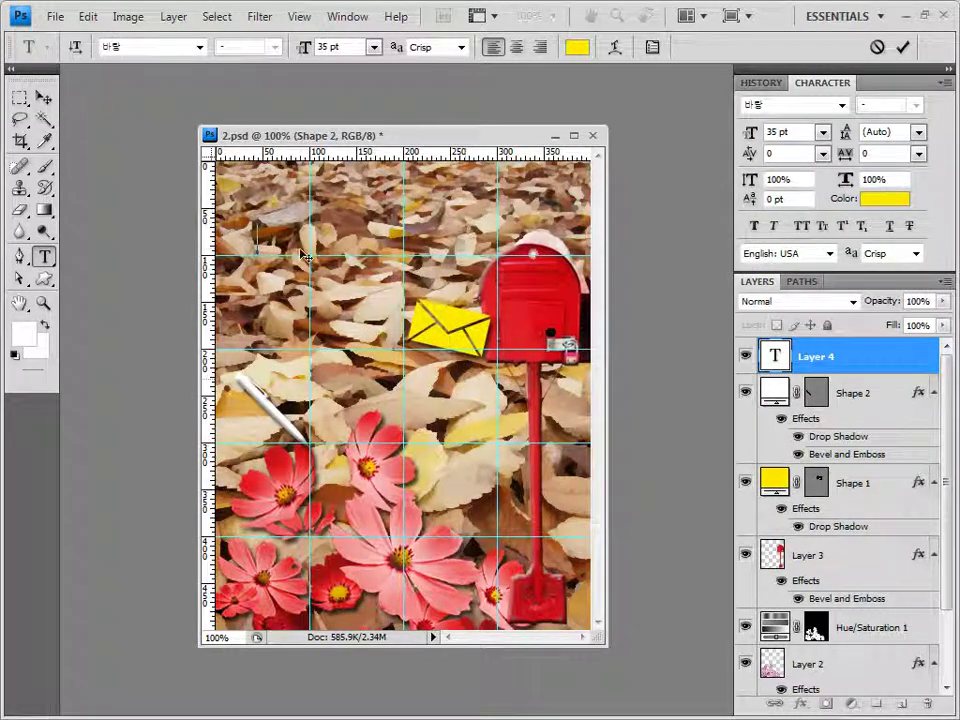
{"action": "type", "text": "가을에 편지를 써보세요"}
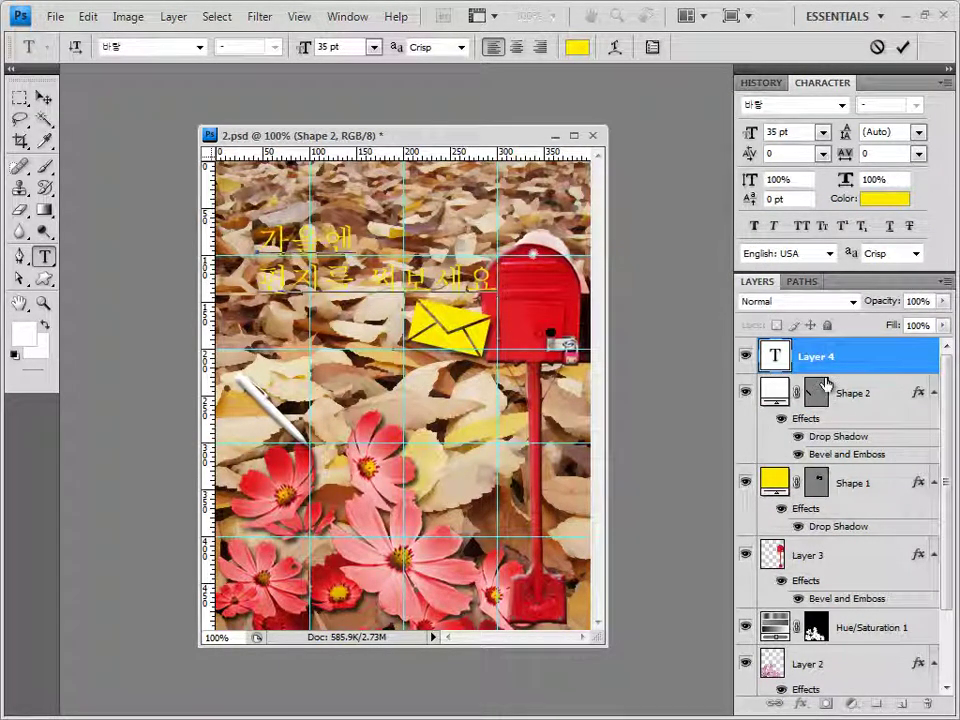
{"action": "key", "text": "ctrl+Return"}
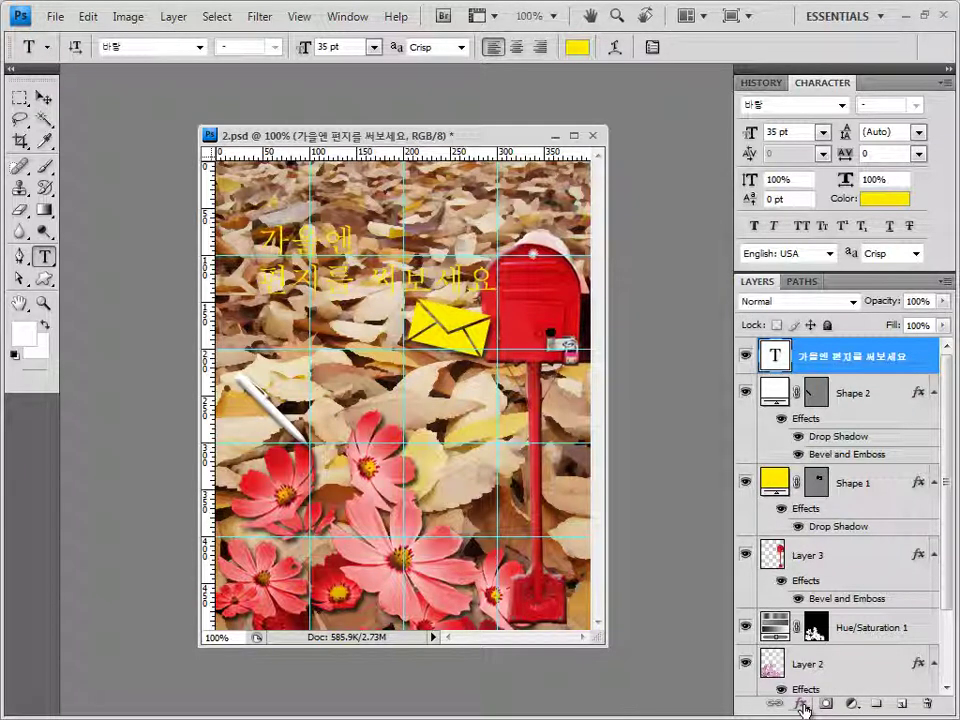
Add a 2 px Stroke effect to the text layer with a Gradient fill type
{"action": "left_click", "coordinate": [802, 705]}
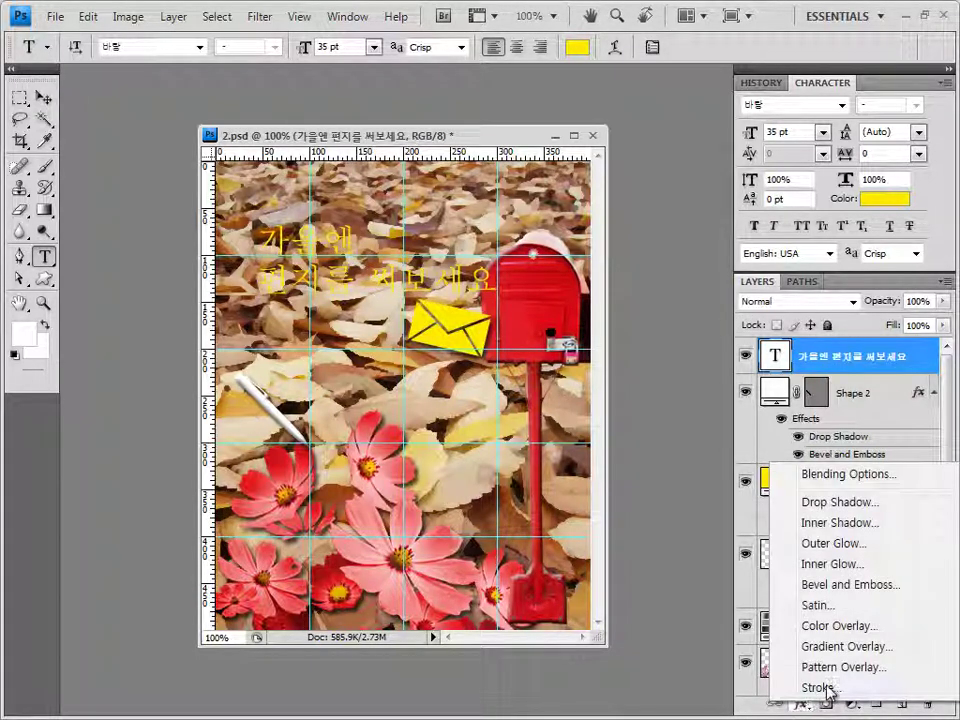
{"action": "left_click", "coordinate": [818, 688]}
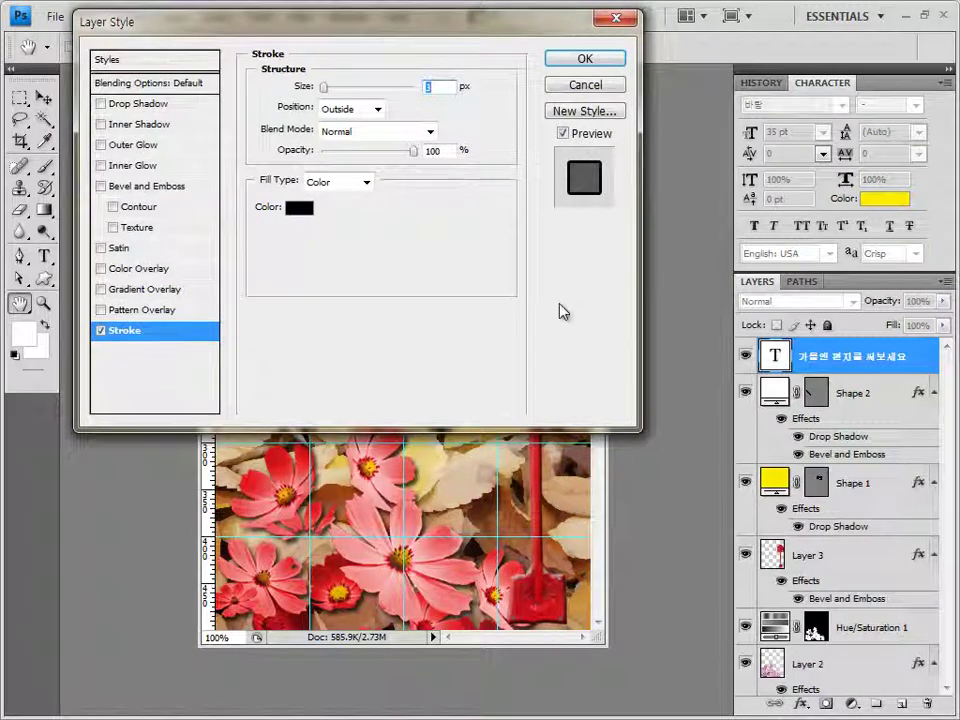
{"action": "type", "text": "2"}
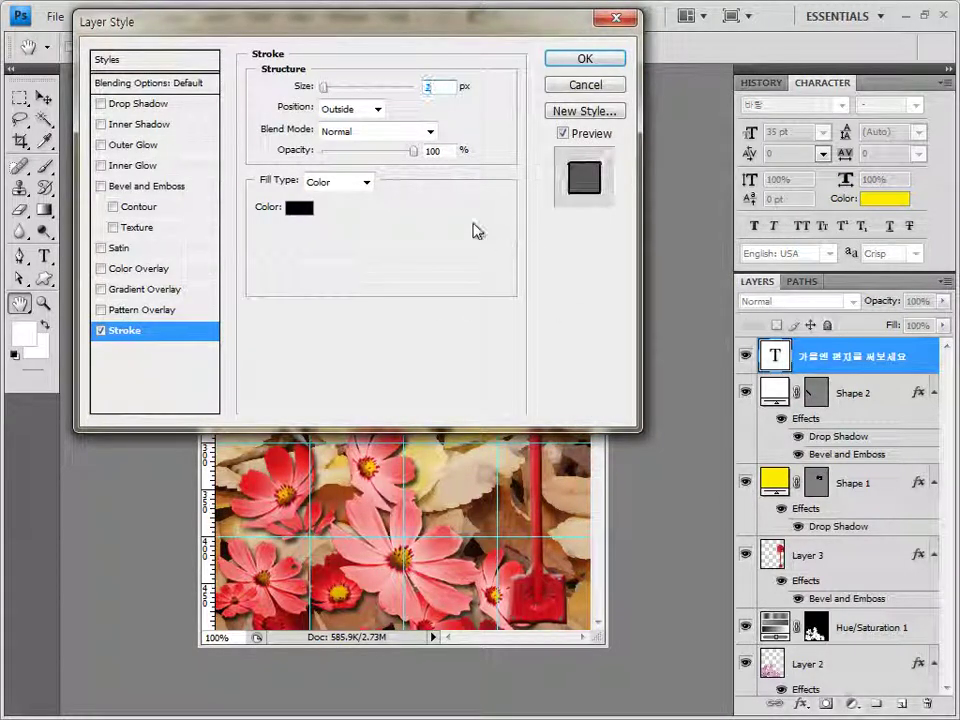
{"action": "left_click_drag", "start_coordinate": [417, 24], "coordinate": [523, 121]}
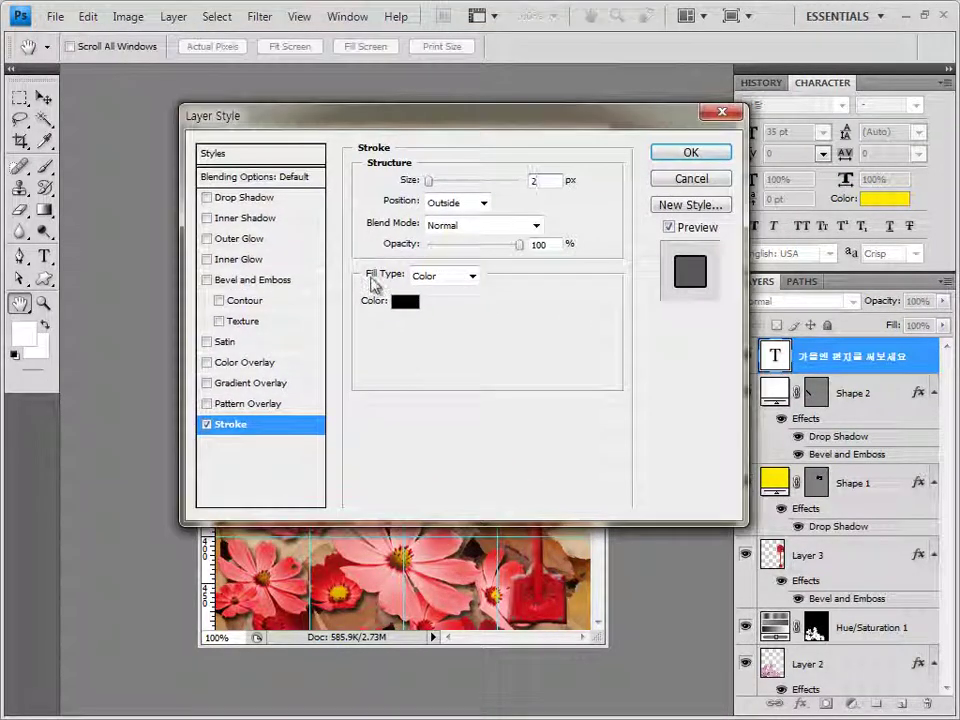
{"action": "left_click", "coordinate": [448, 278]}
{"action": "left_click", "coordinate": [430, 308]}
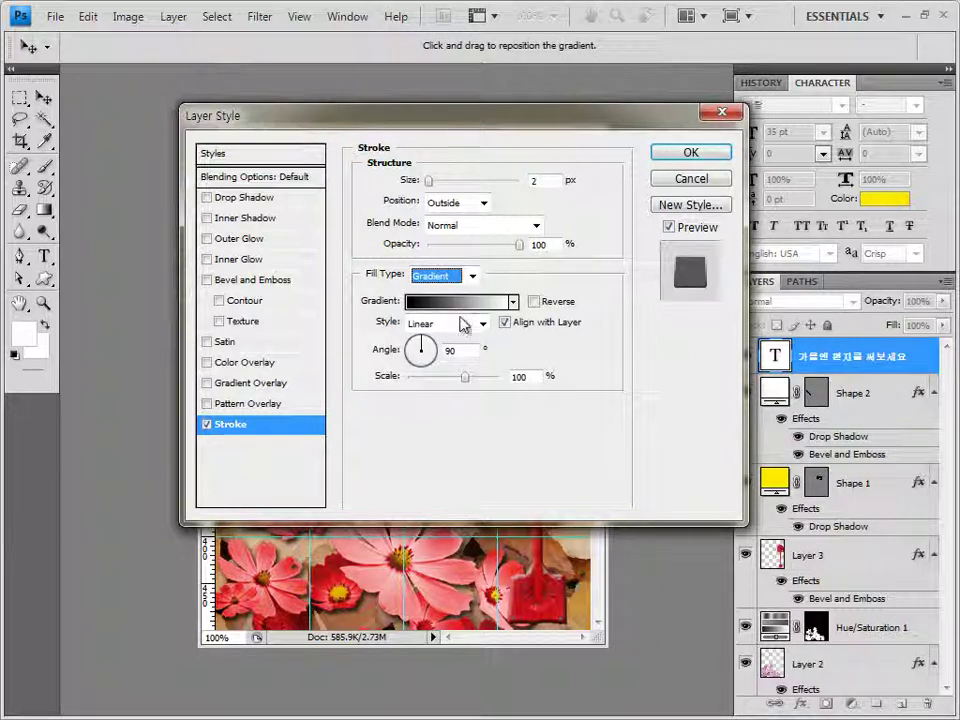
In the Gradient Editor, make the left stop blue #0a00be and add a red #ff0000 midpoint stop
{"action": "left_click", "coordinate": [462, 311]}
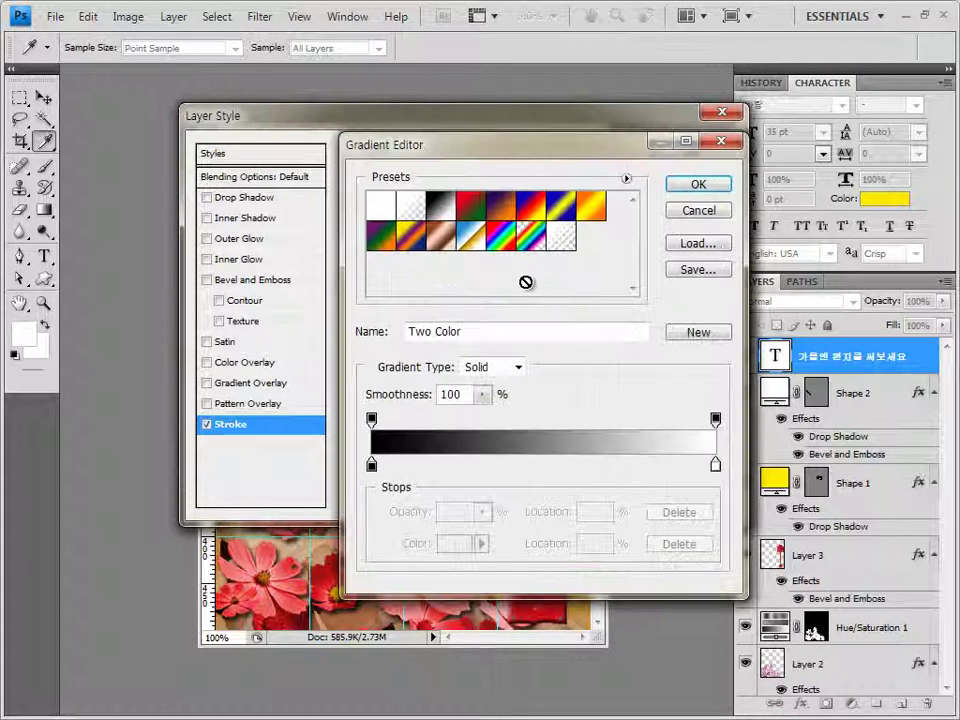
{"action": "left_click_drag", "start_coordinate": [534, 144], "coordinate": [577, 159]}
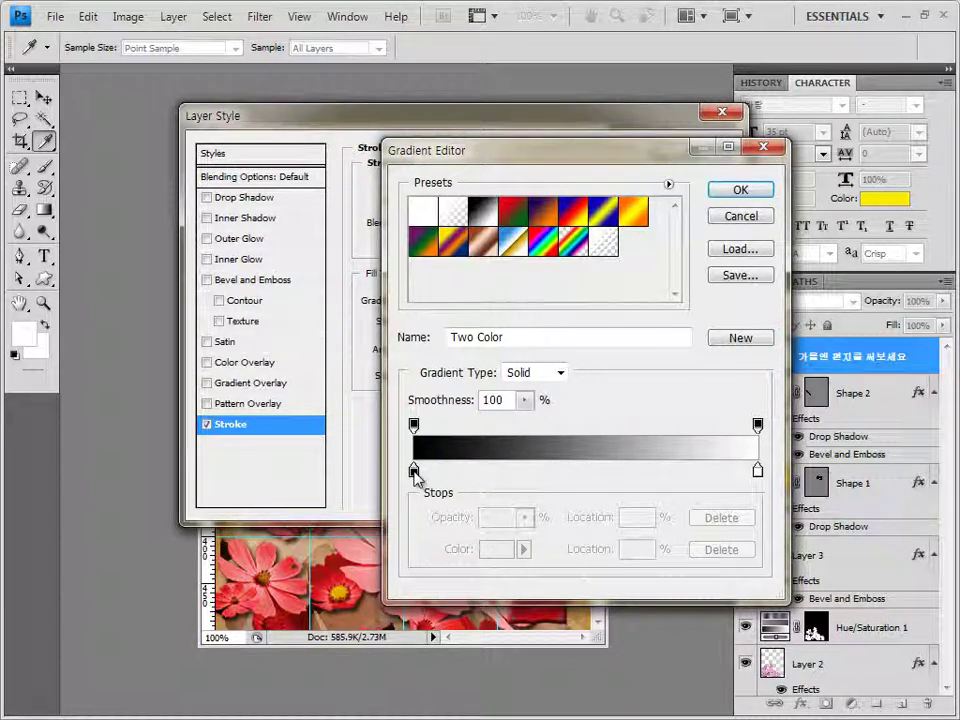
{"action": "double_click", "coordinate": [414, 472]}
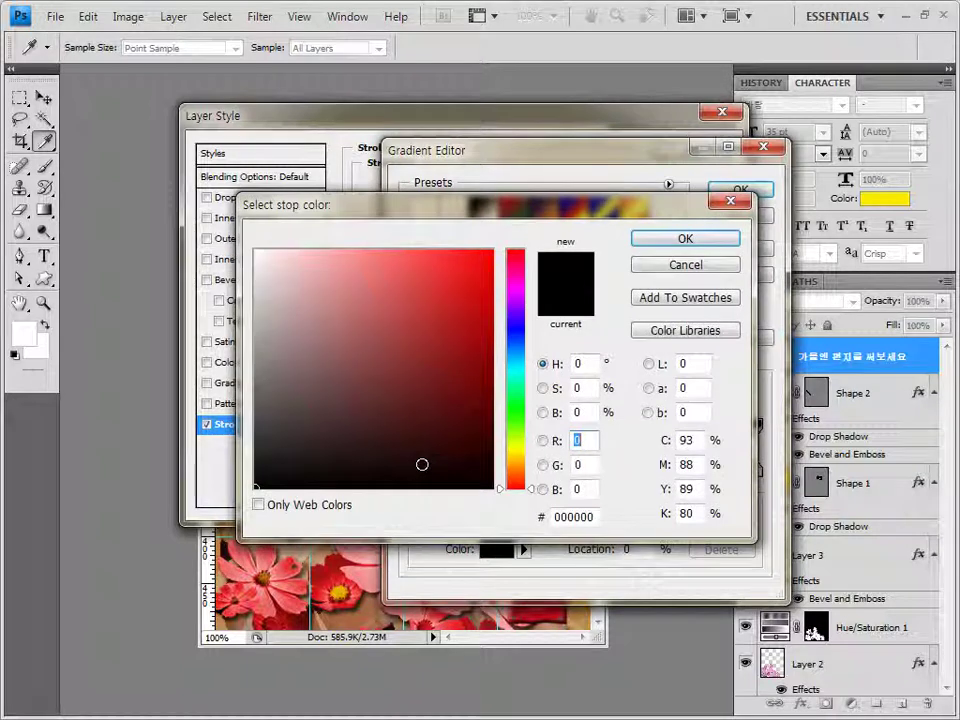
{"action": "double_click", "coordinate": [590, 516]}
{"action": "type", "text": "0a00be"}
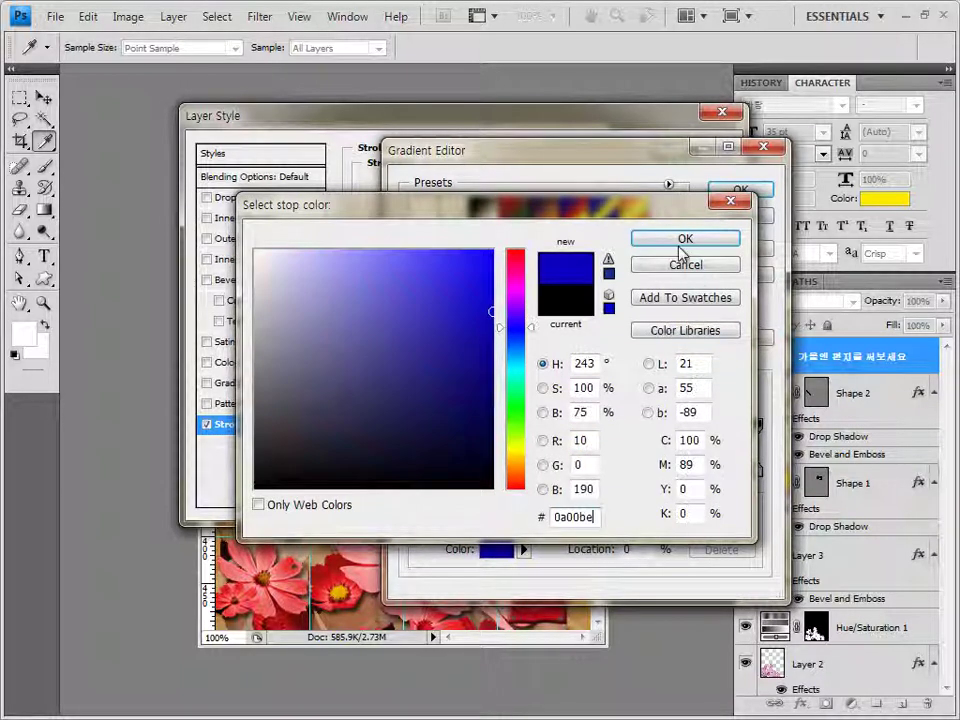
{"action": "left_click", "coordinate": [683, 240]}
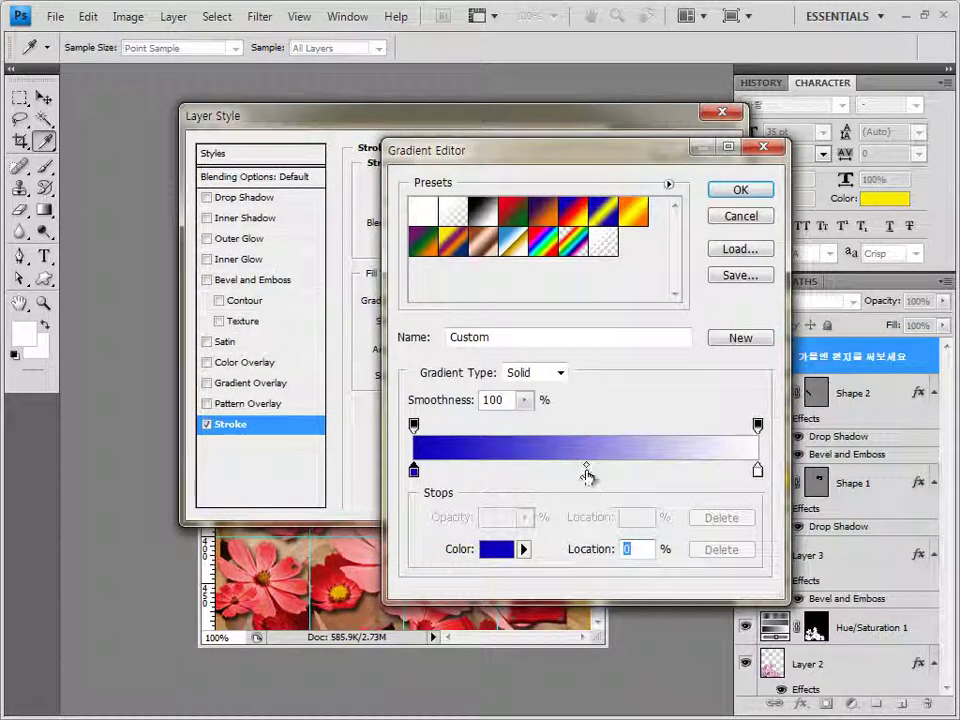
{"action": "left_click", "coordinate": [586, 470]}
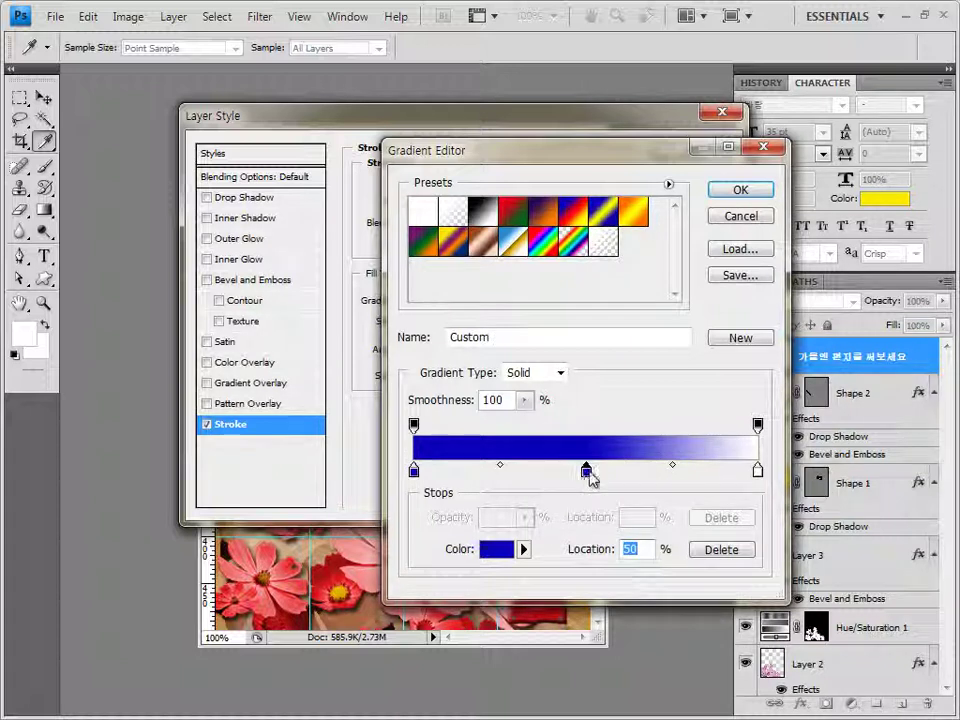
{"action": "double_click", "coordinate": [586, 470]}
{"action": "double_click", "coordinate": [595, 518]}
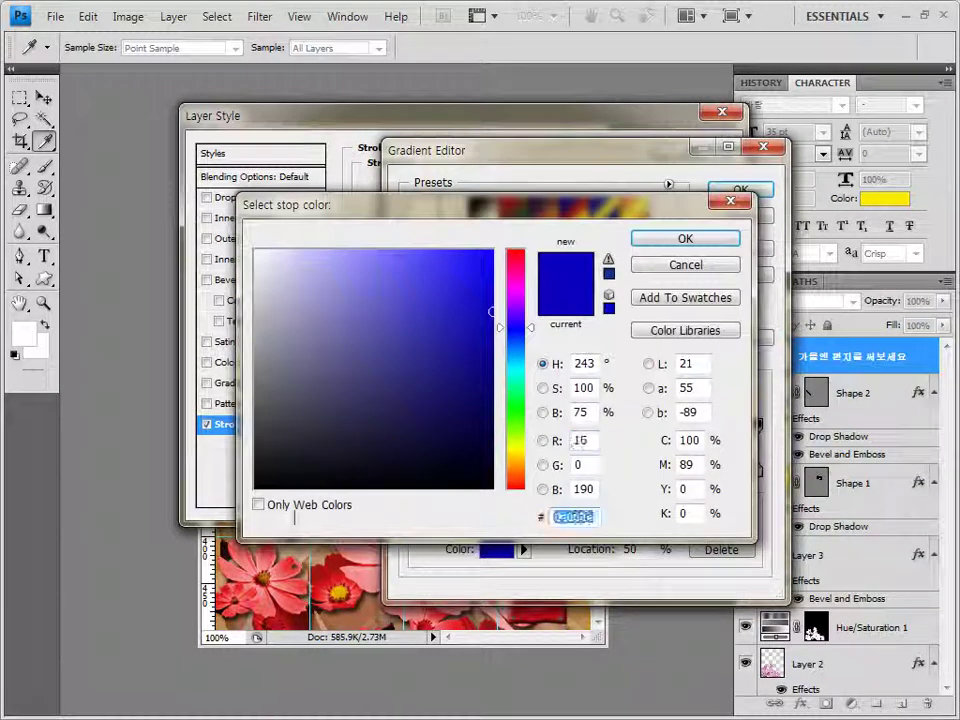
{"action": "type", "text": "ff0000"}
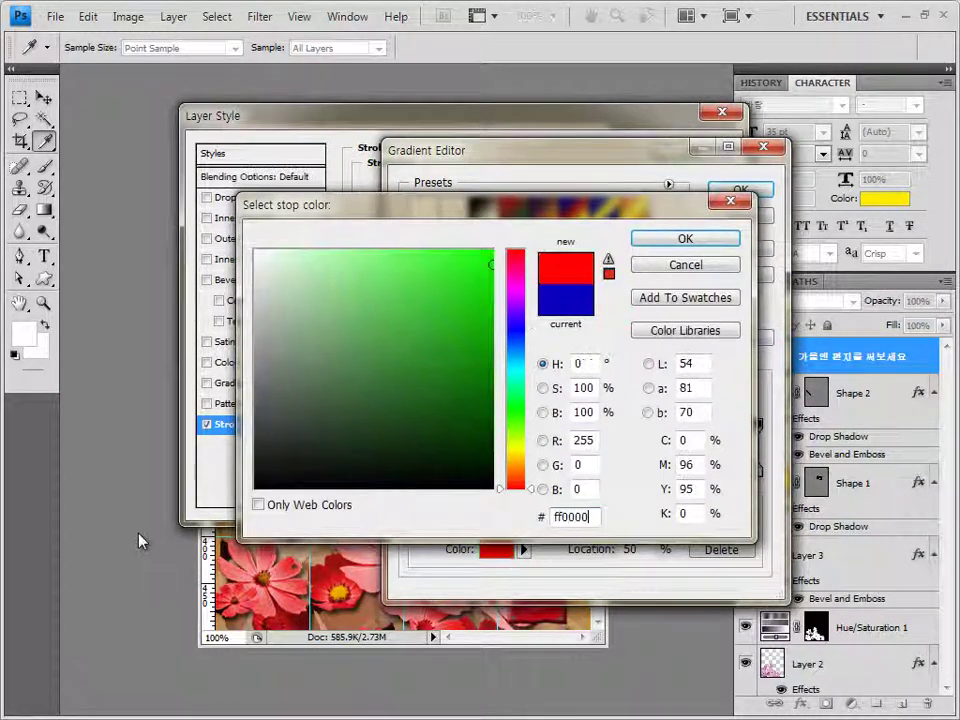
{"action": "key", "text": "Return"}
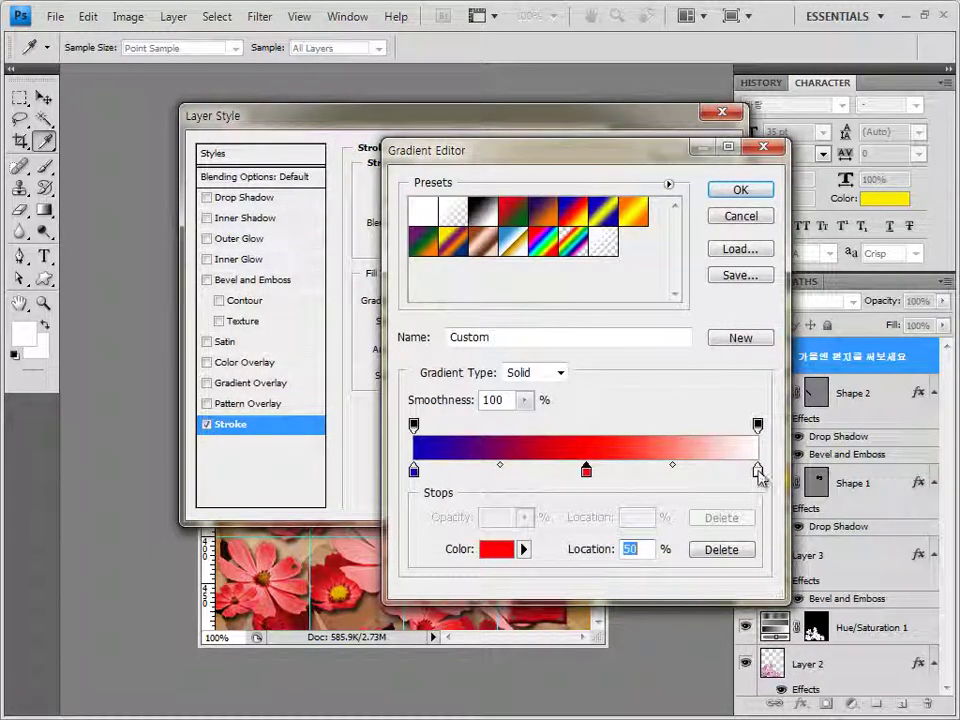
Make the right-end stop yellow #ffff00 and confirm the blue-red-yellow gradient
{"action": "left_click", "coordinate": [755, 469]}
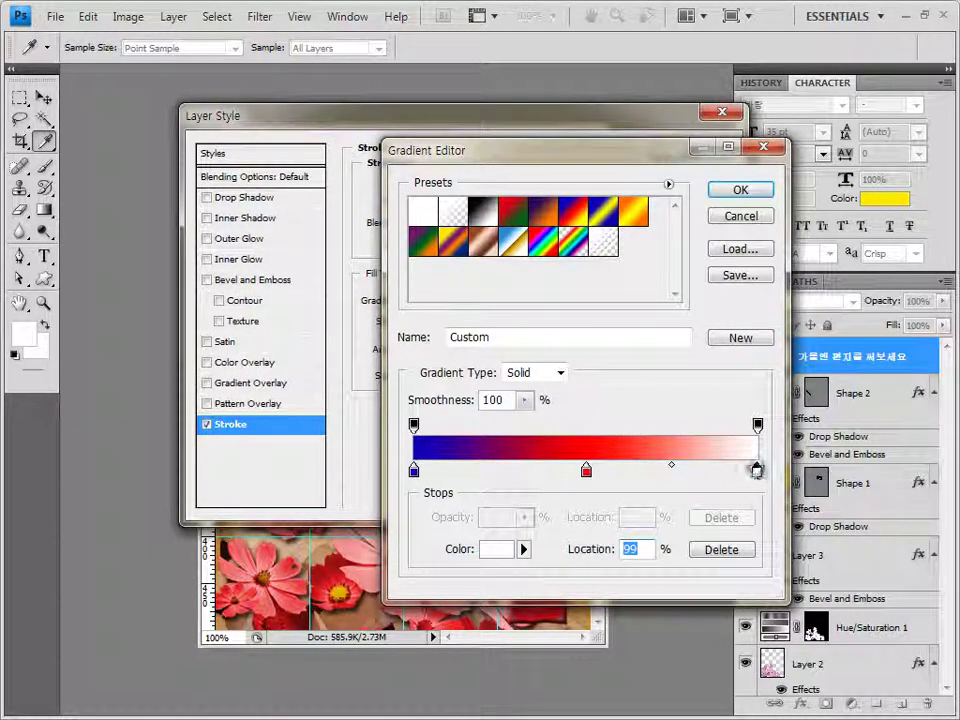
{"action": "double_click", "coordinate": [755, 469]}
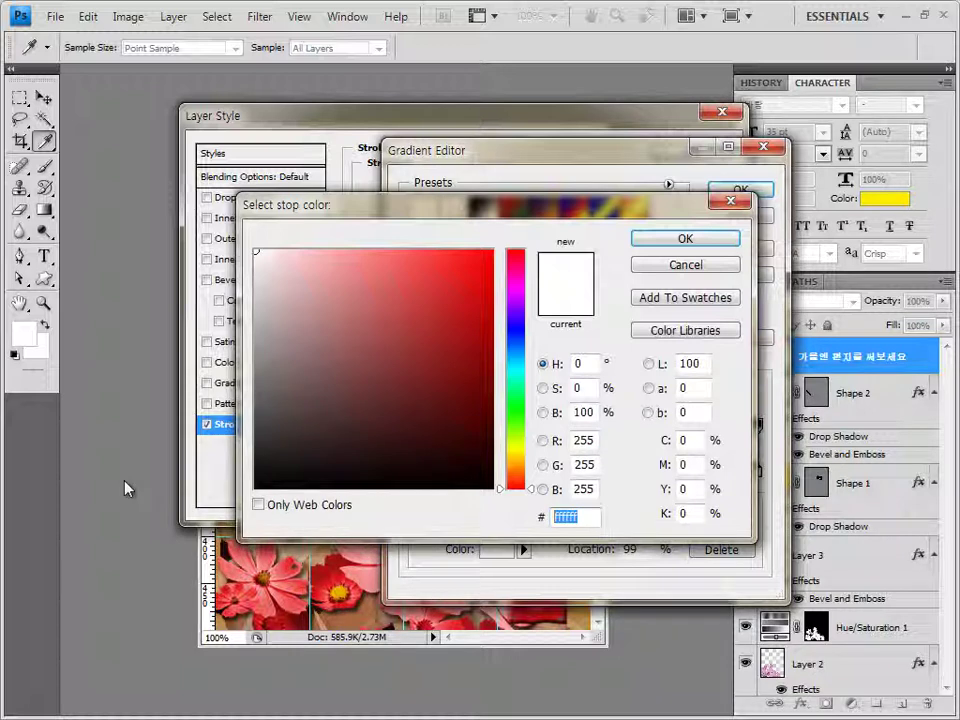
{"action": "type", "text": "ffff00"}
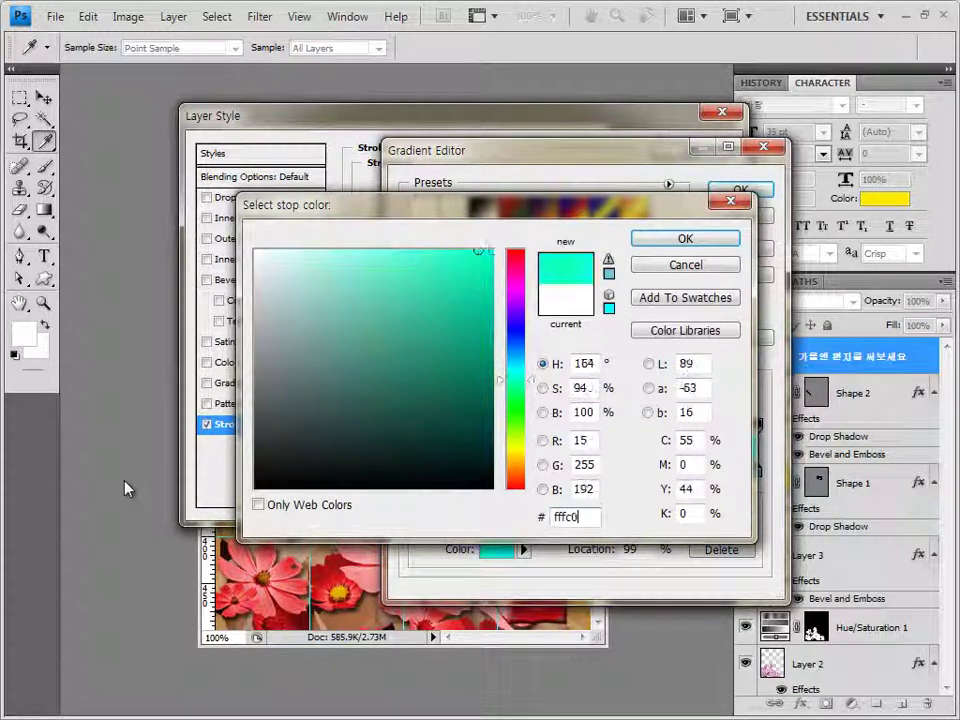
{"action": "key", "text": "Return"}
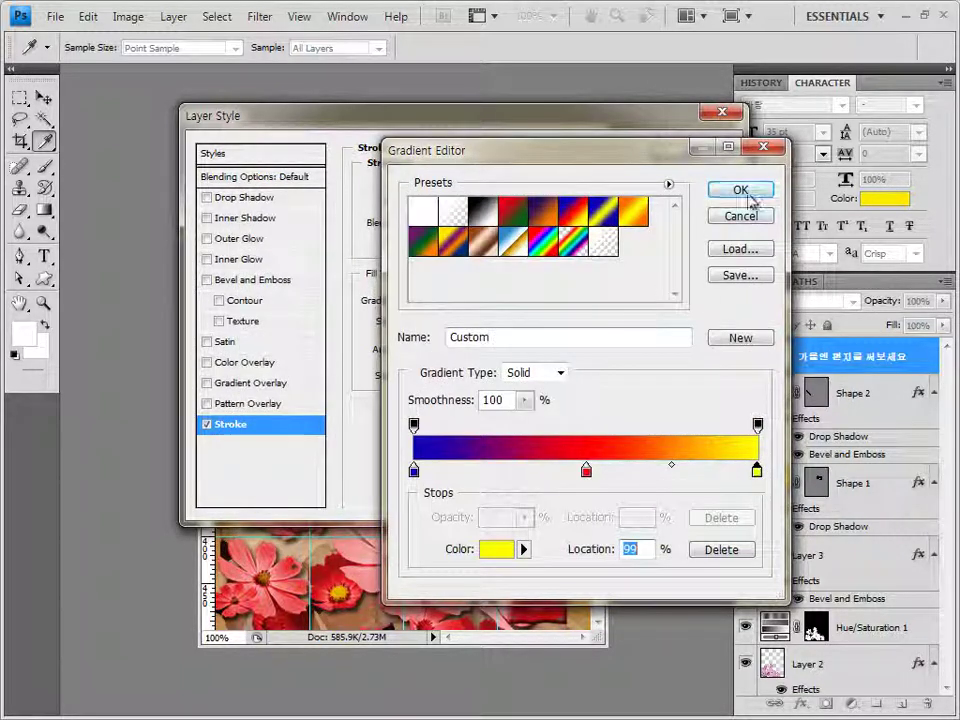
{"action": "left_click", "coordinate": [740, 189]}
Set the stroke gradient angle to 150° and apply the layer style
{"action": "left_click_drag", "start_coordinate": [472, 114], "coordinate": [527, 325]}
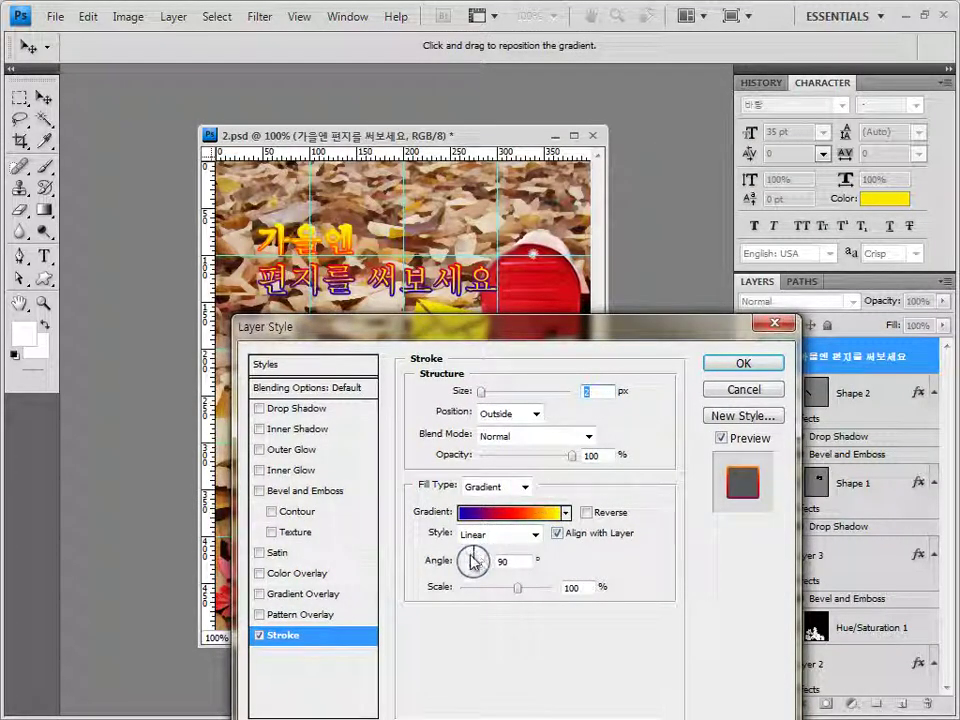
{"action": "left_click_drag", "start_coordinate": [471, 560], "coordinate": [471, 559]}
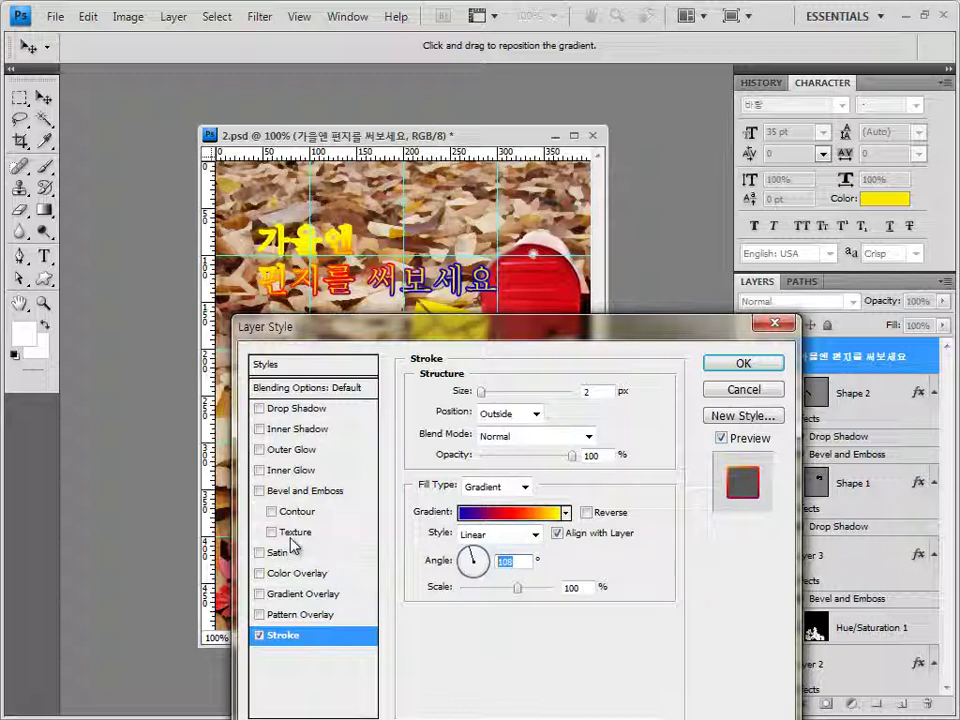
{"action": "type", "text": "150"}
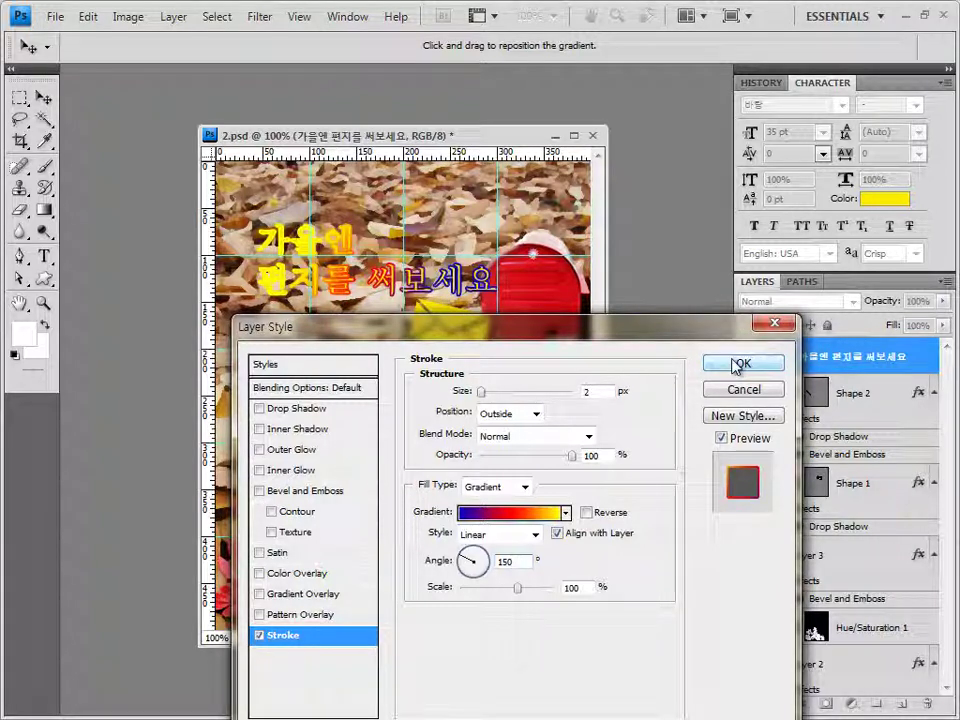
{"action": "left_click", "coordinate": [737, 364]}
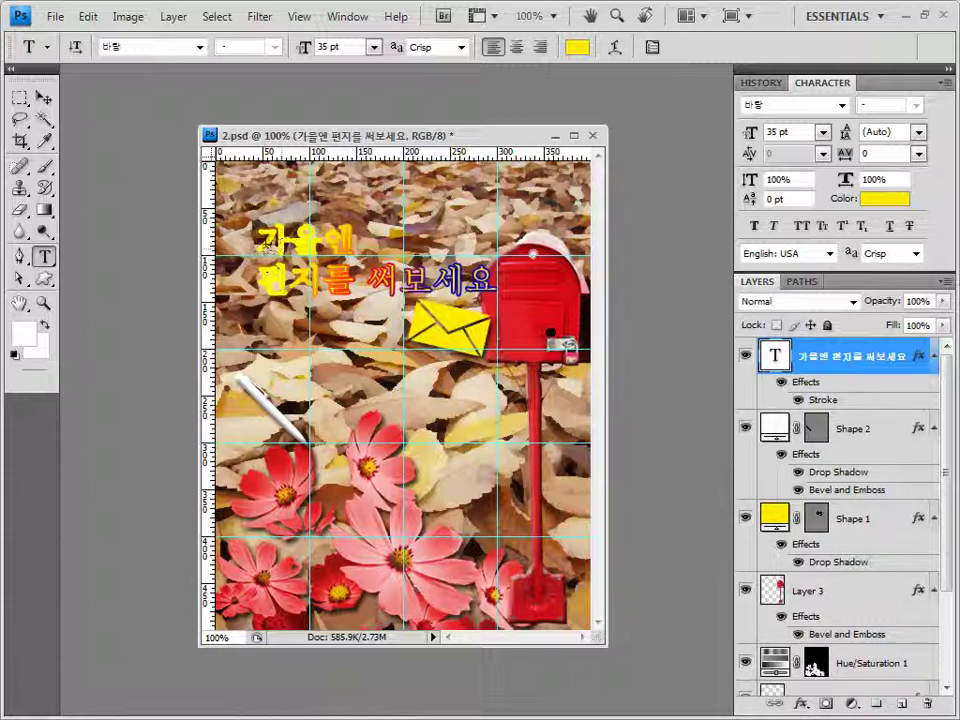
Recolour the first line 가을엔 tan (#d29a58)
{"action": "left_click_drag", "start_coordinate": [258, 240], "coordinate": [352, 240]}
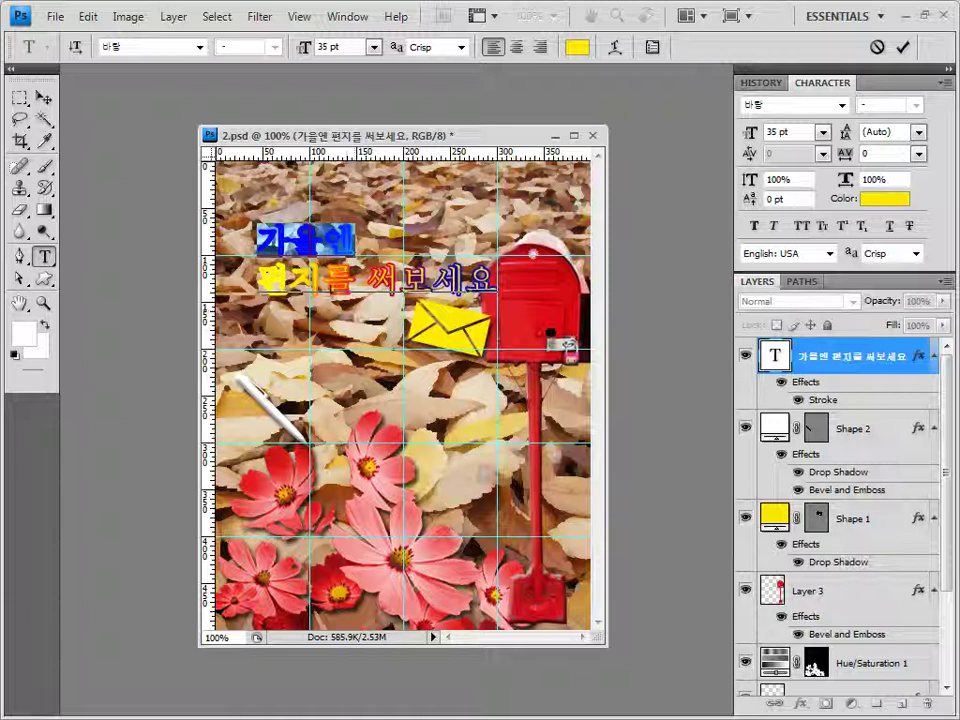
{"action": "left_click", "coordinate": [578, 47]}
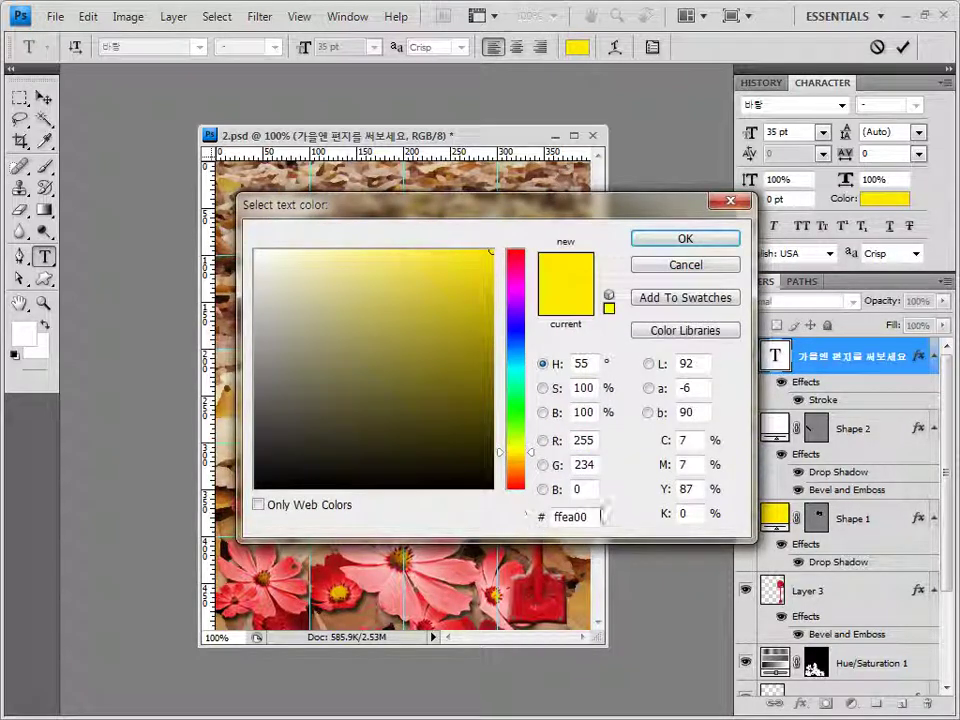
{"action": "left_click_drag", "start_coordinate": [506, 212], "coordinate": [500, 400]}
{"action": "type", "text": "d29a58"}
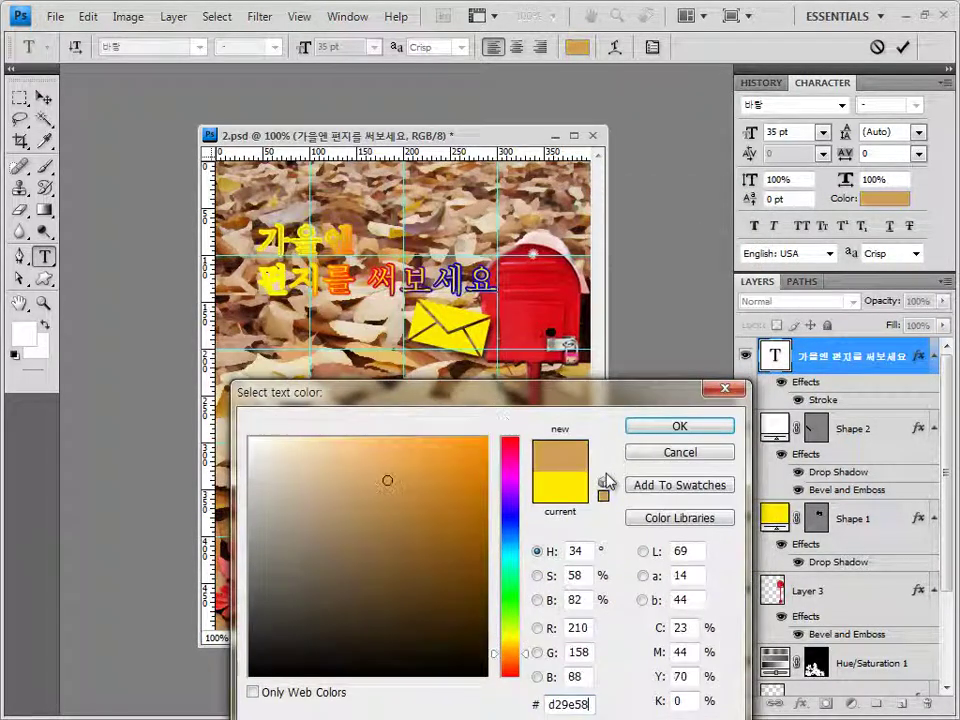
{"action": "left_click", "coordinate": [681, 428]}
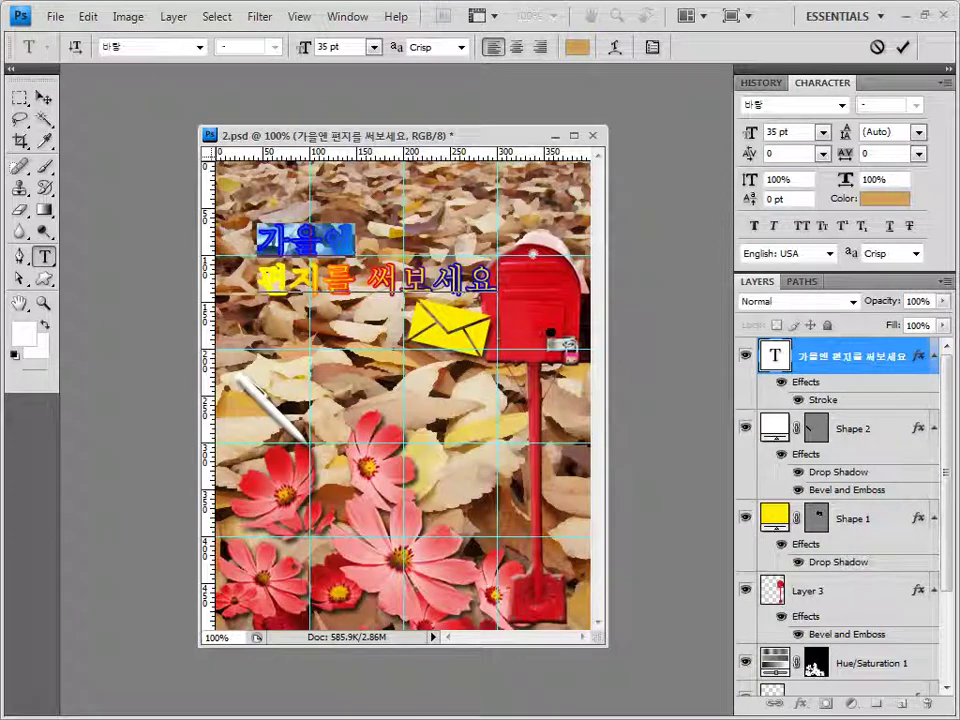
{"action": "left_click", "coordinate": [300, 240]}
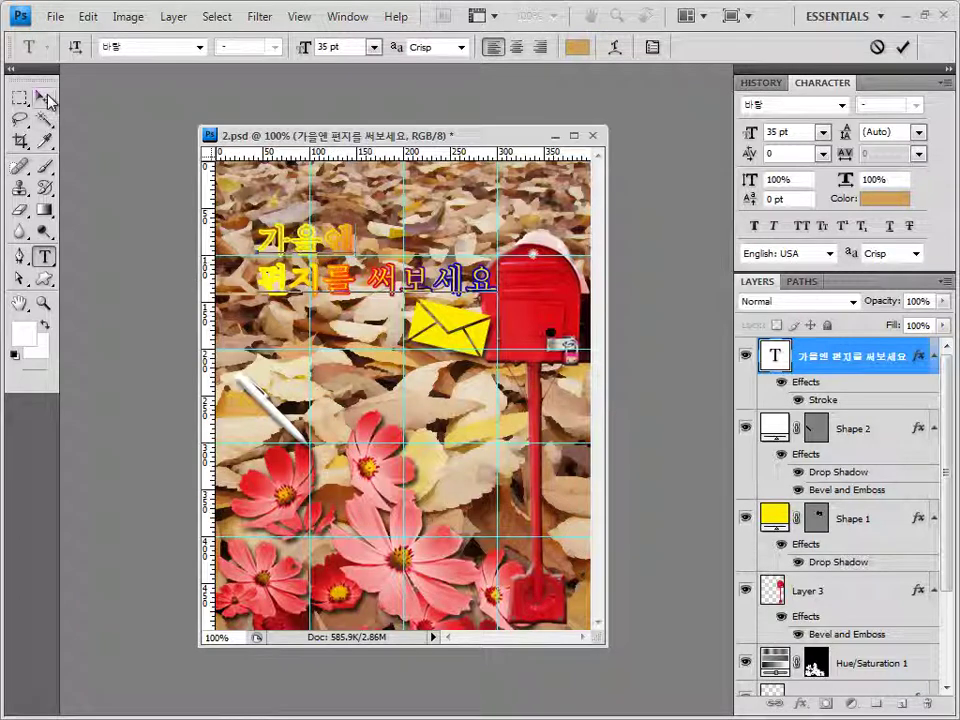
{"action": "key", "text": "ctrl"}
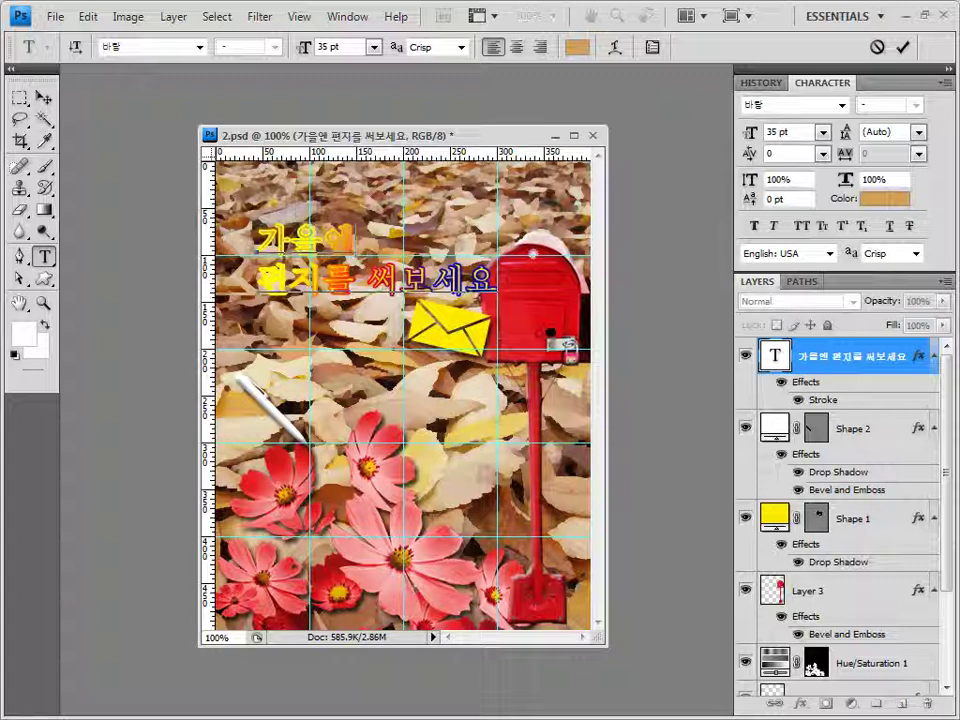
Enlarge 가을엔 to 42 pt and commit the text edits
{"action": "left_click_drag", "start_coordinate": [257, 240], "coordinate": [355, 240]}
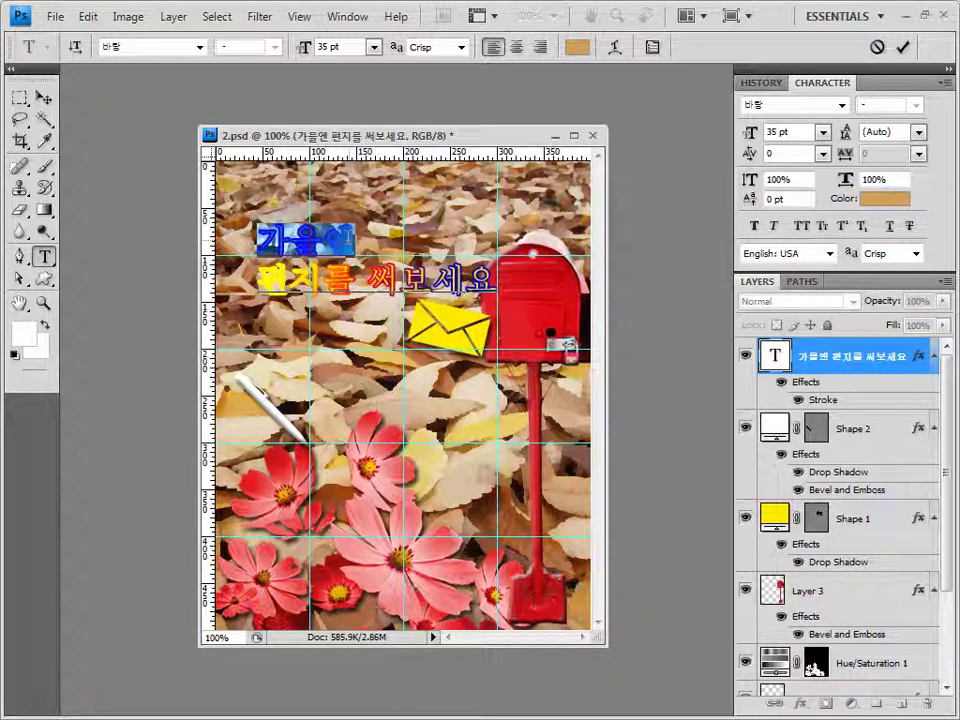
{"action": "left_click", "coordinate": [335, 47]}
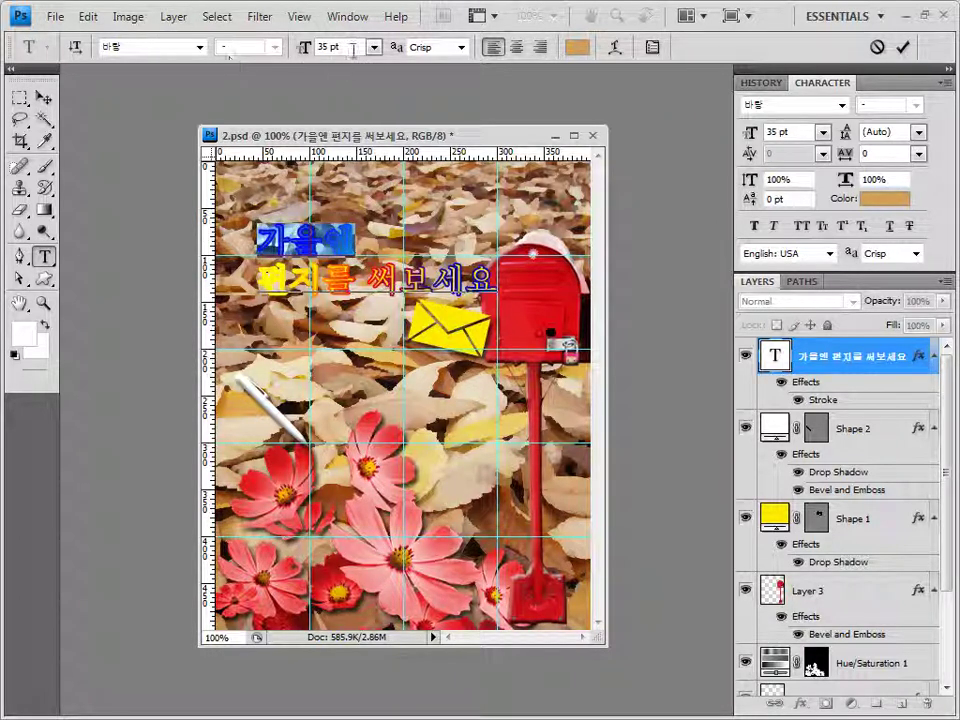
{"action": "type", "text": "42"}
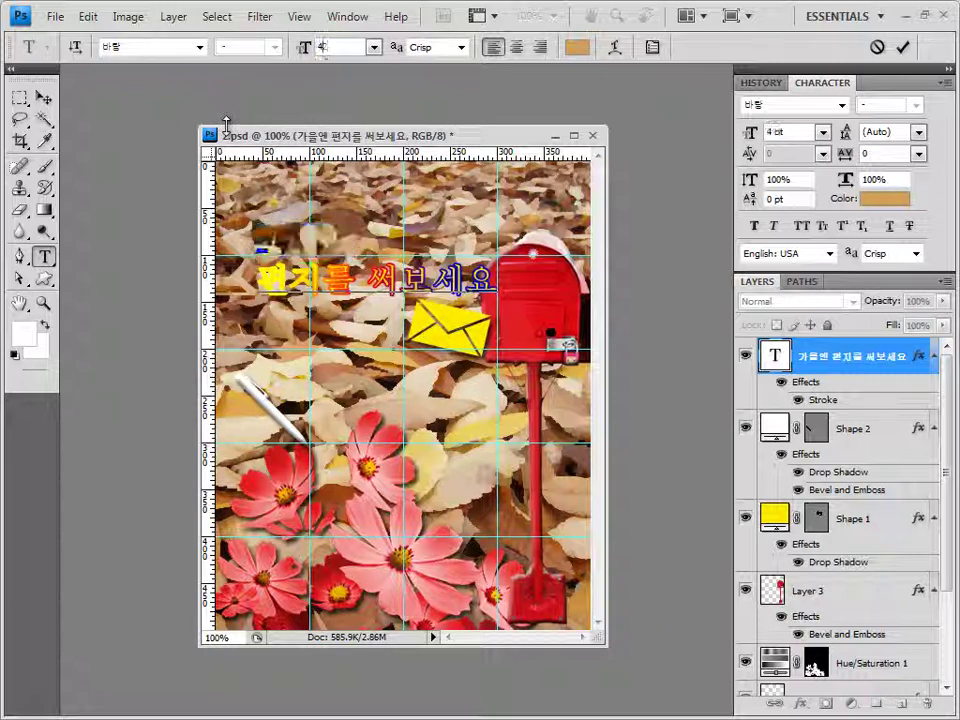
{"action": "key", "text": "Return"}
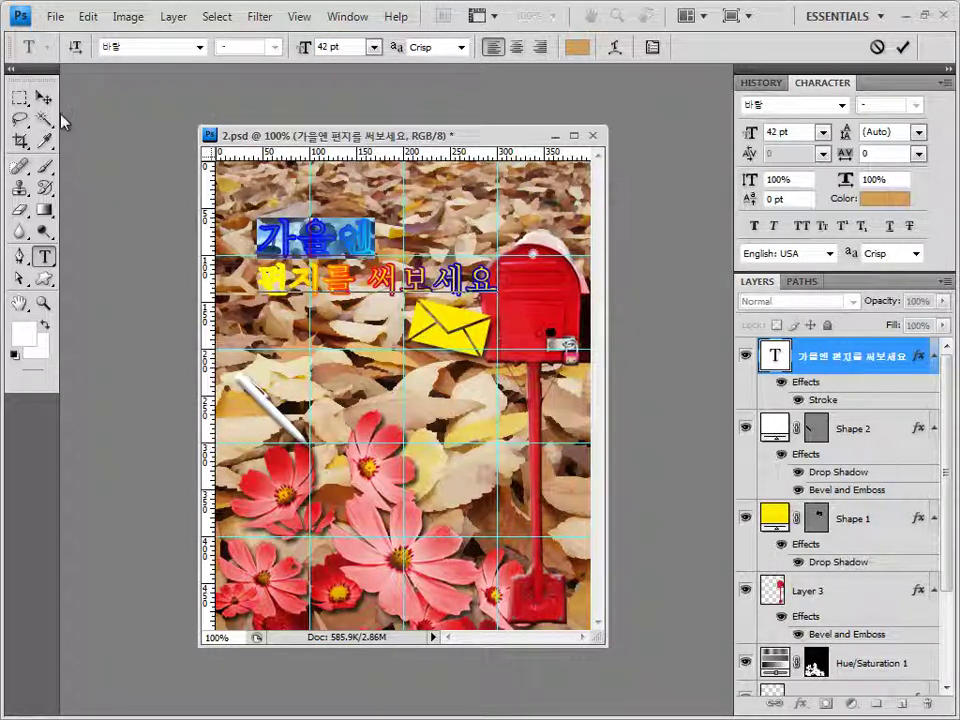
{"action": "left_click", "coordinate": [43, 97]}
{"action": "left_click", "coordinate": [46, 258]}
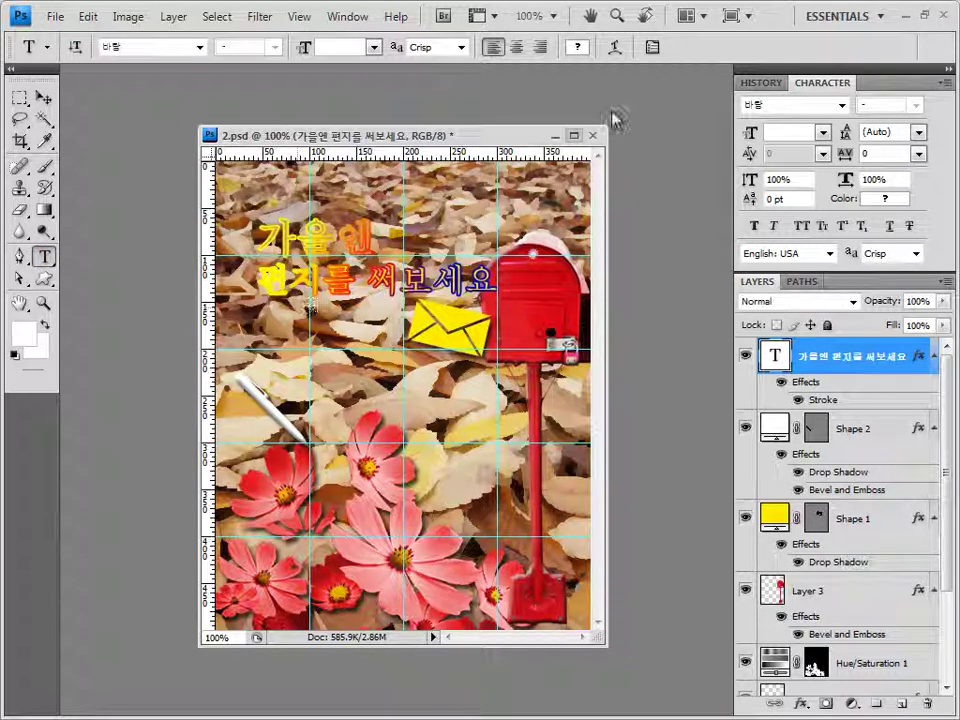
Warp the Korean headline with the Fish style at 20% bend
{"action": "left_click", "coordinate": [616, 48]}
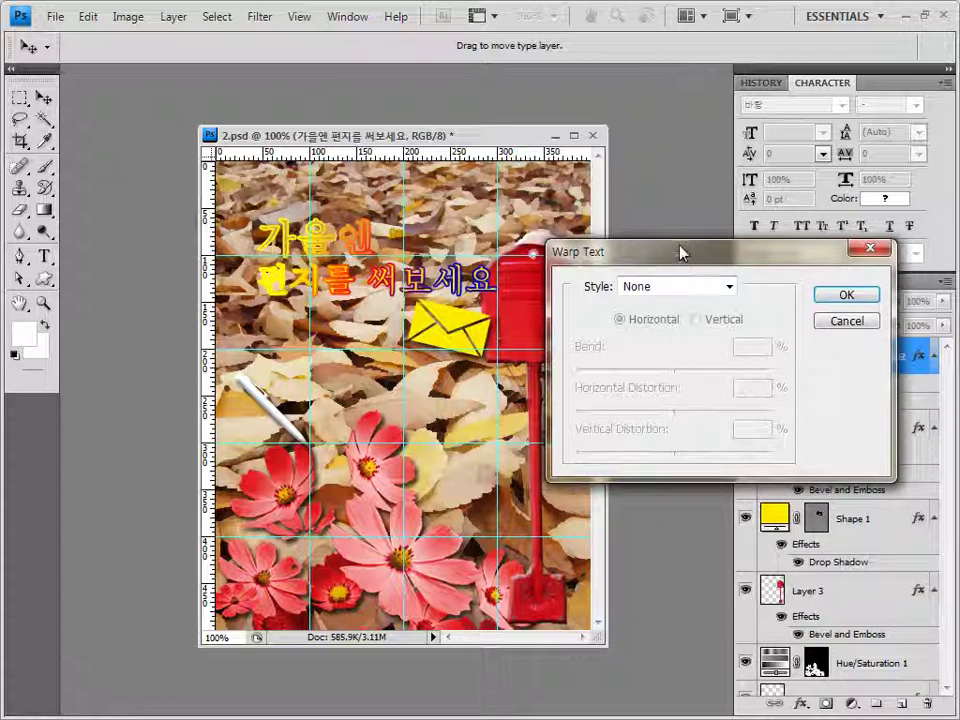
{"action": "left_click", "coordinate": [681, 274]}
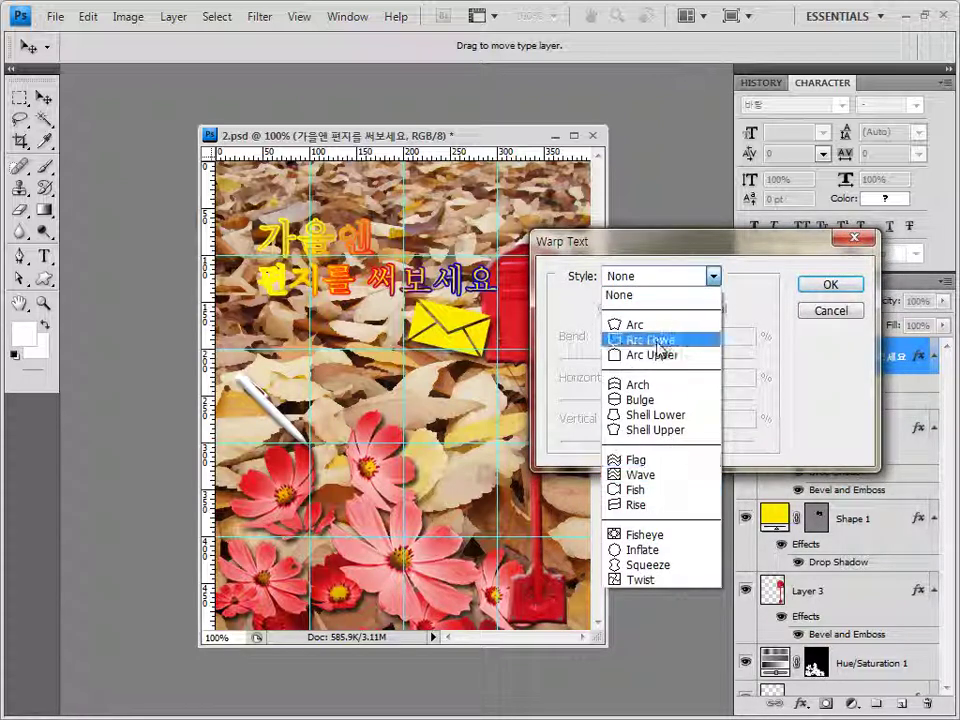
{"action": "left_click", "coordinate": [641, 493]}
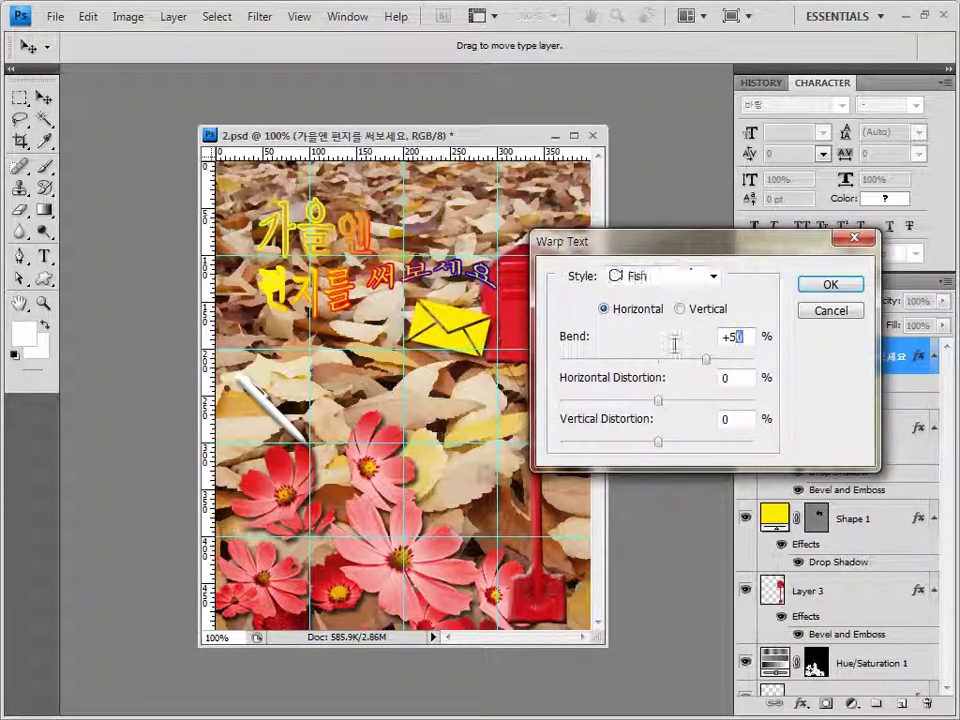
{"action": "key", "text": "Tab"}
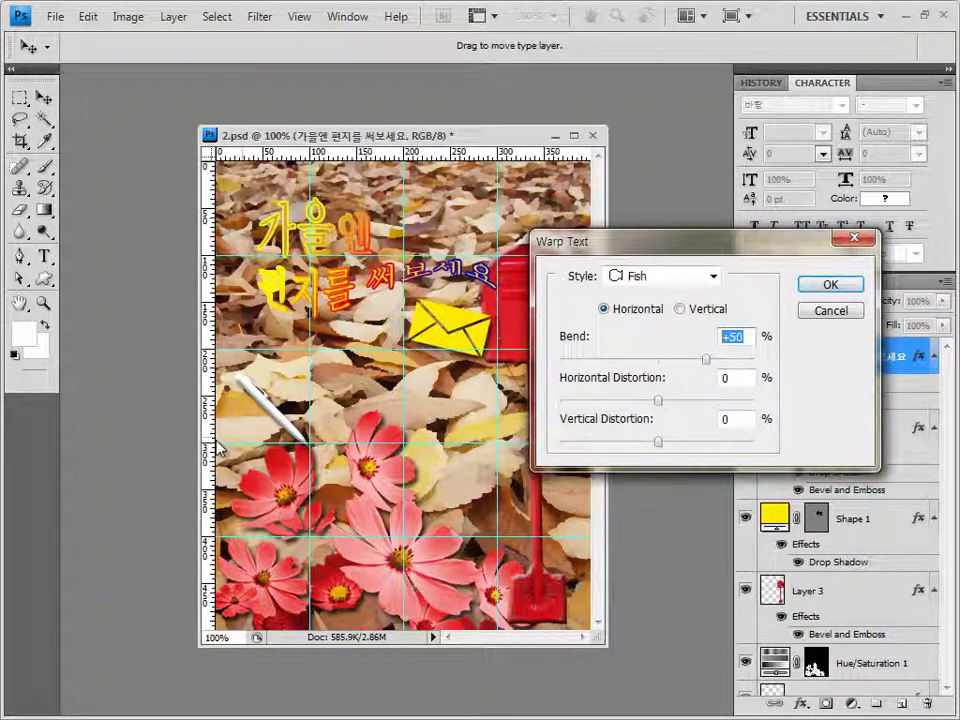
{"action": "type", "text": "20"}
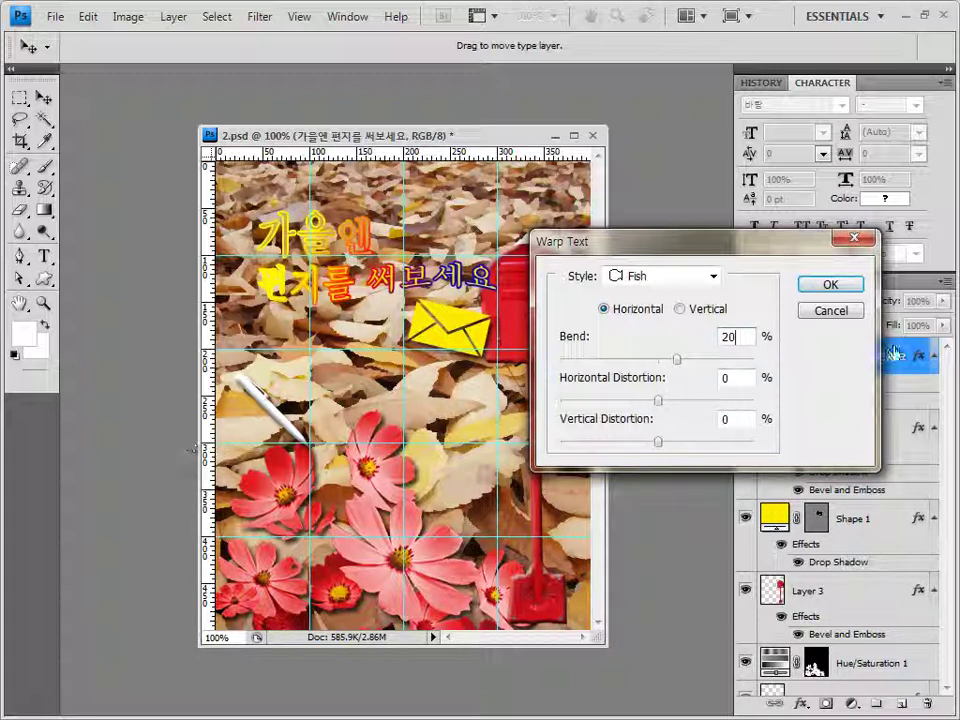
{"action": "left_click", "coordinate": [849, 289]}
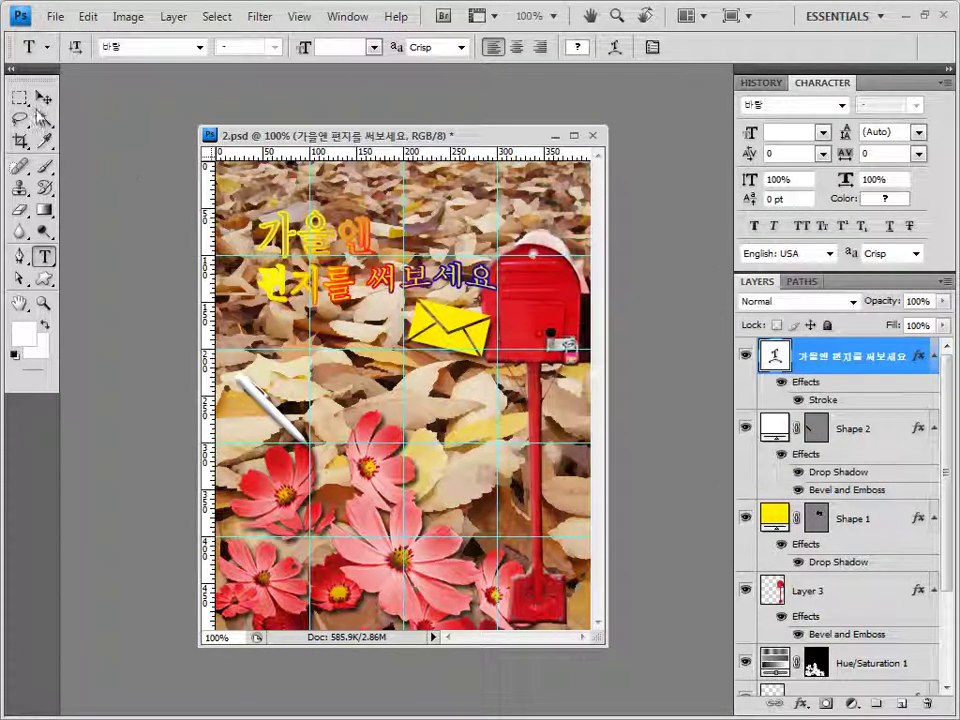
Undo twice to flatten the arch of the headline warp
{"action": "left_click", "coordinate": [43, 99]}
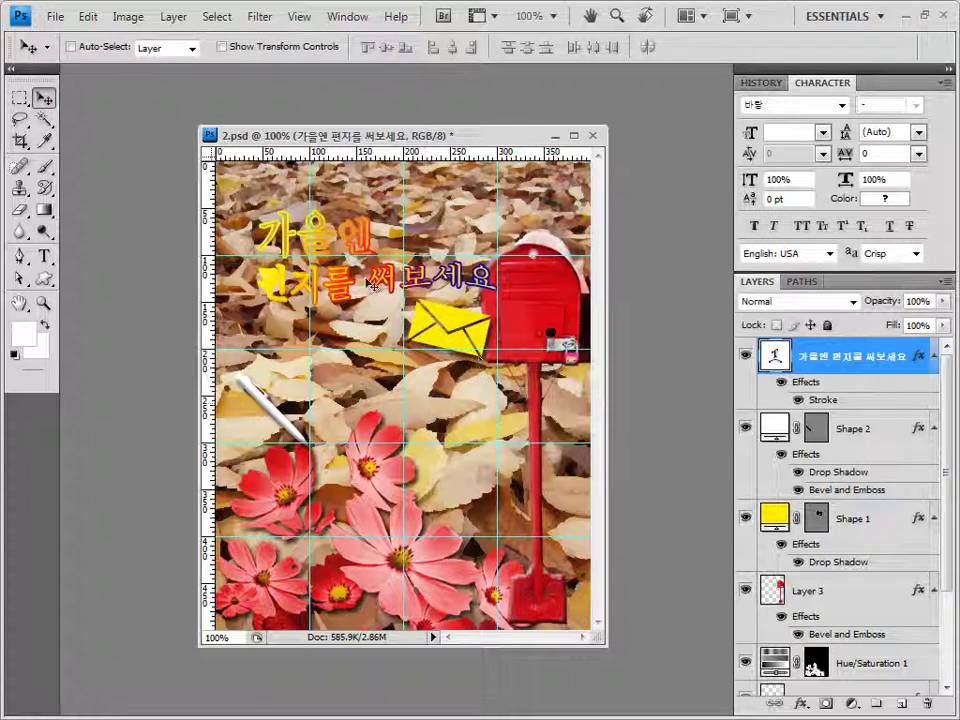
{"action": "key", "text": "ctrl+z"}
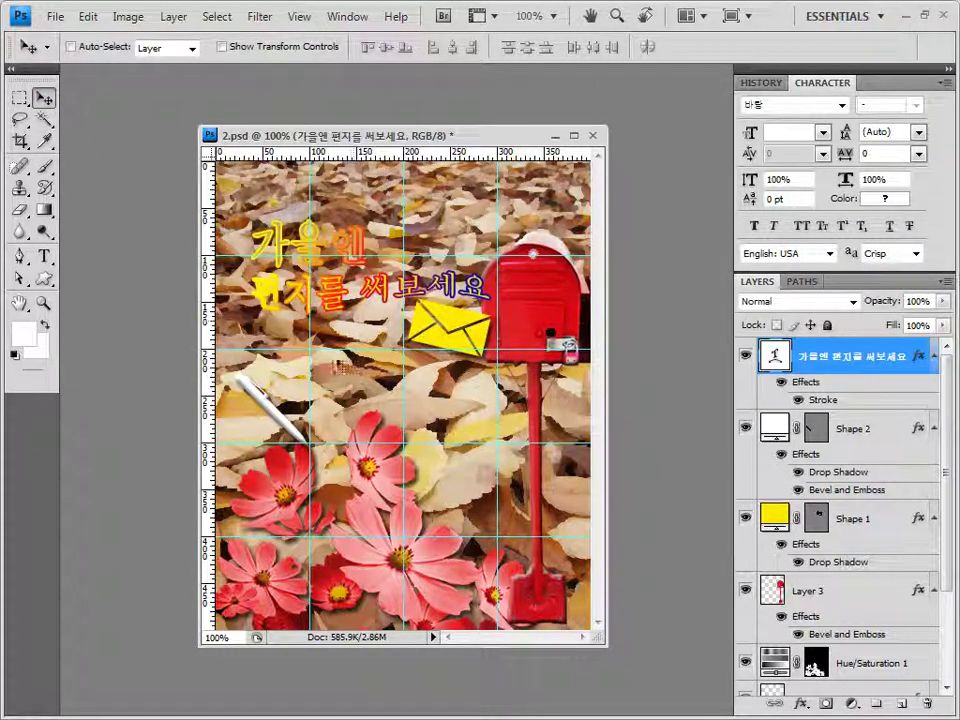
{"action": "key", "text": "ctrl+z"}
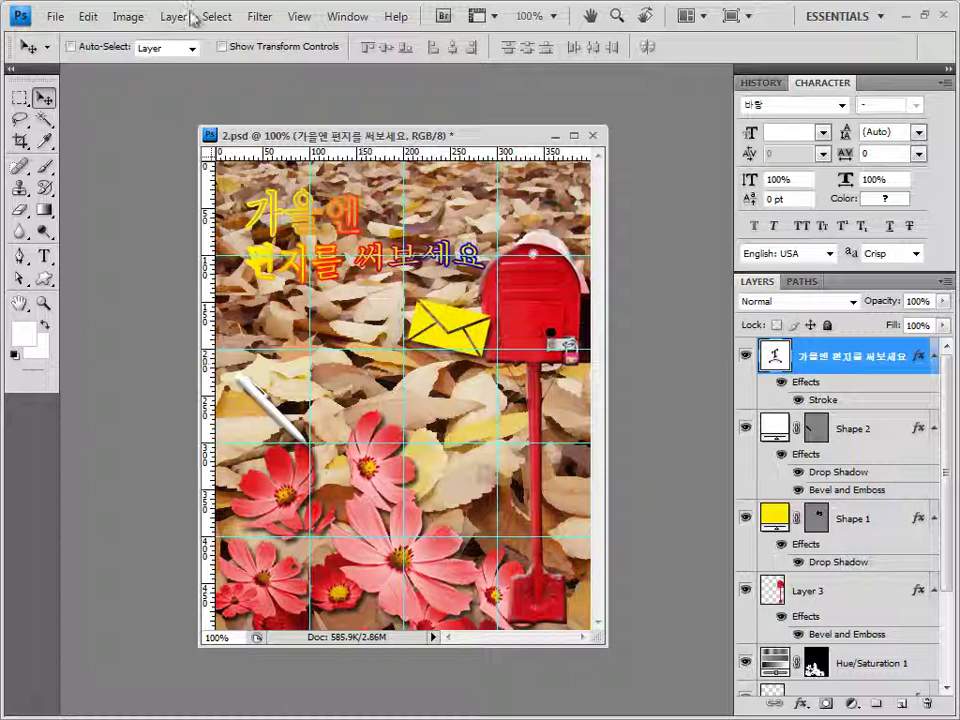
Save the poster to its PSD file with maximum compatibility
{"action": "left_click", "coordinate": [55, 16]}
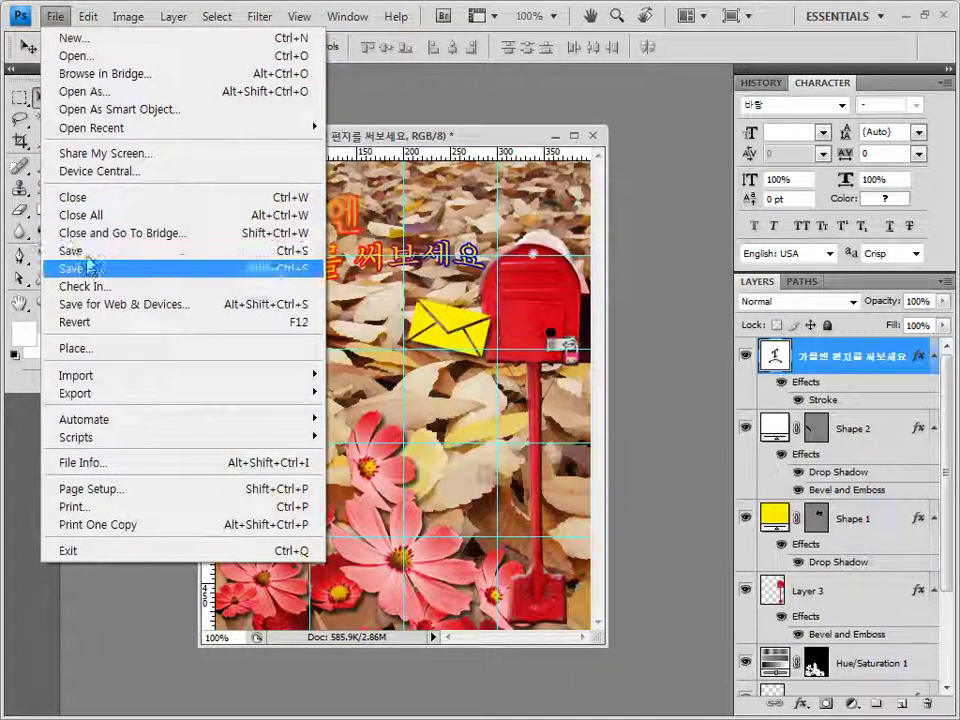
{"action": "left_click", "coordinate": [88, 268]}
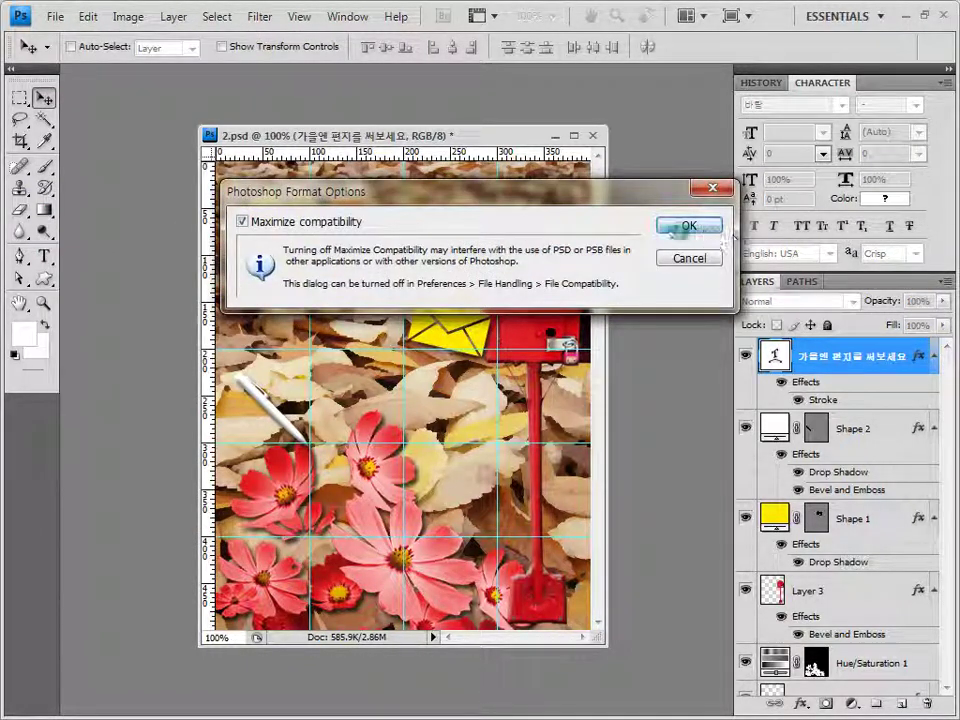
{"action": "left_click", "coordinate": [689, 225]}
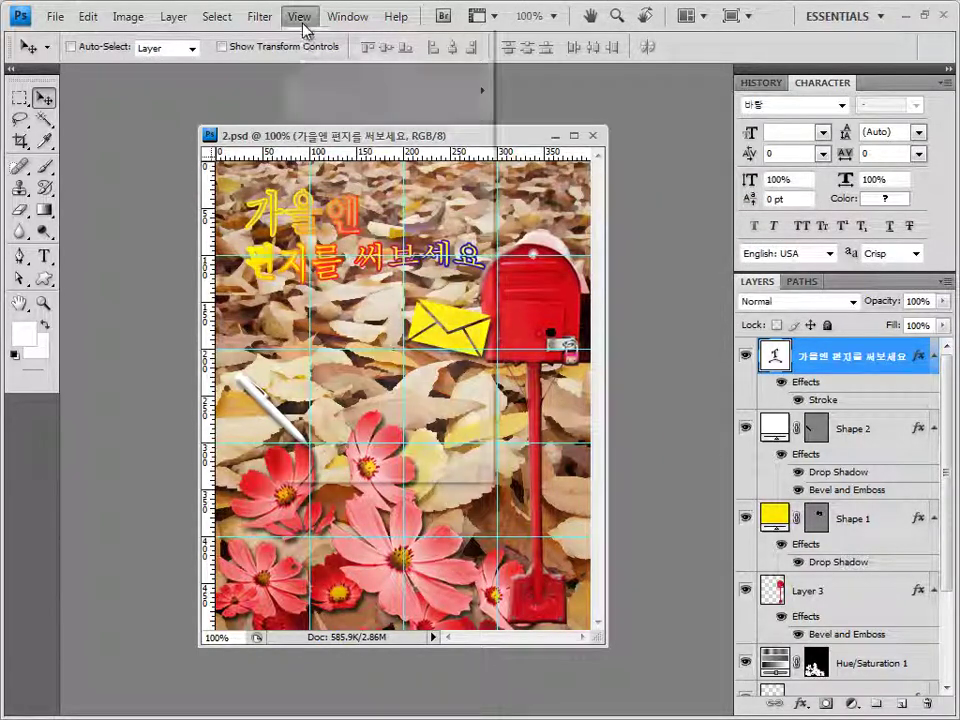
Clear all guides and choose JPEG as the Save As format
{"action": "left_click", "coordinate": [299, 16]}
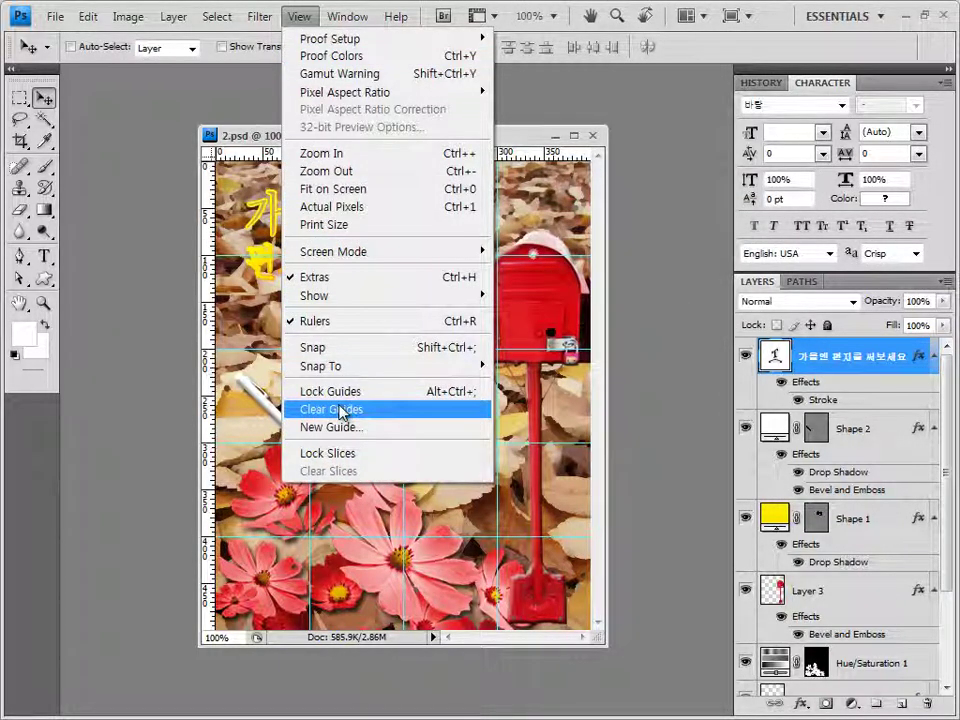
{"action": "left_click", "coordinate": [340, 410]}
{"action": "left_click", "coordinate": [56, 16]}
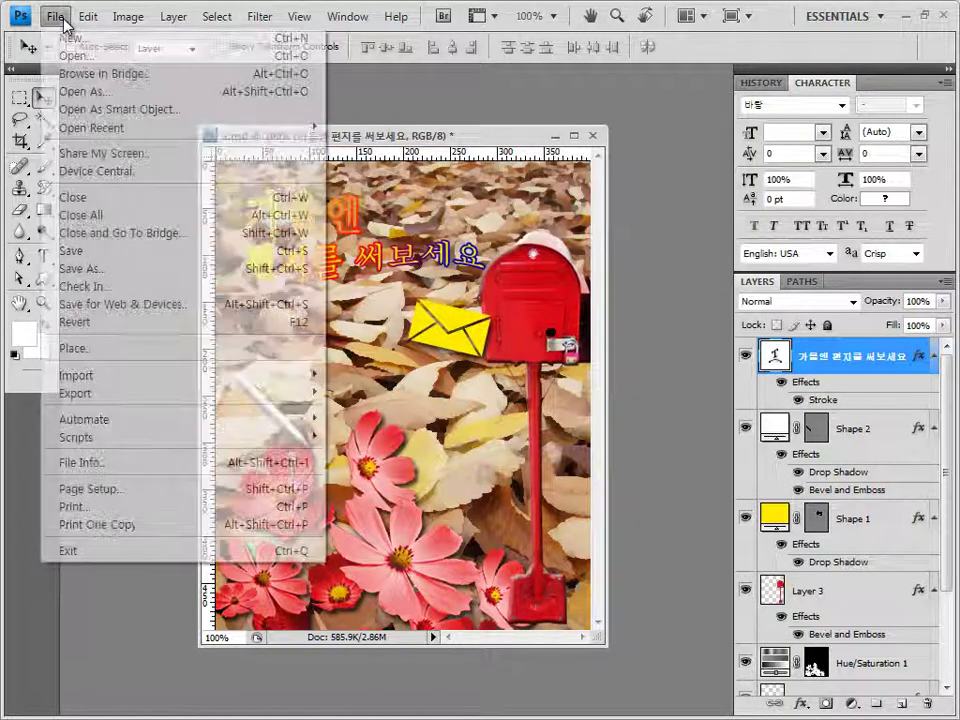
{"action": "left_click", "coordinate": [107, 266]}
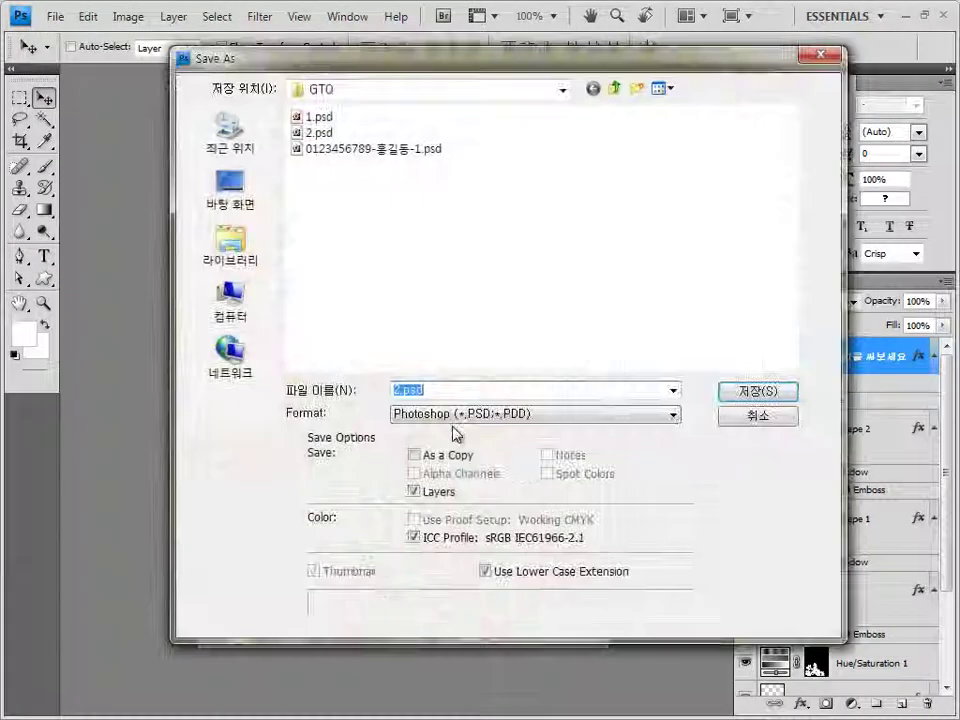
{"action": "left_click", "coordinate": [450, 412]}
{"action": "left_click", "coordinate": [430, 520]}
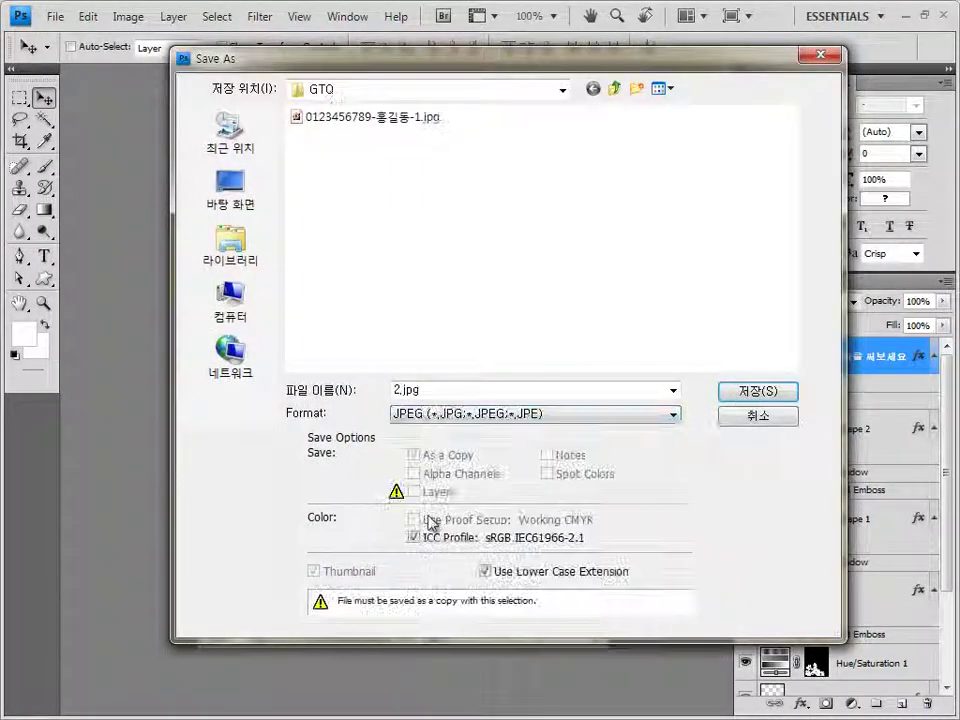
Save the JPEG copy numbered 2 in the GTQ folder at quality 8
{"action": "left_click", "coordinate": [403, 122]}
{"action": "double_click", "coordinate": [500, 390]}
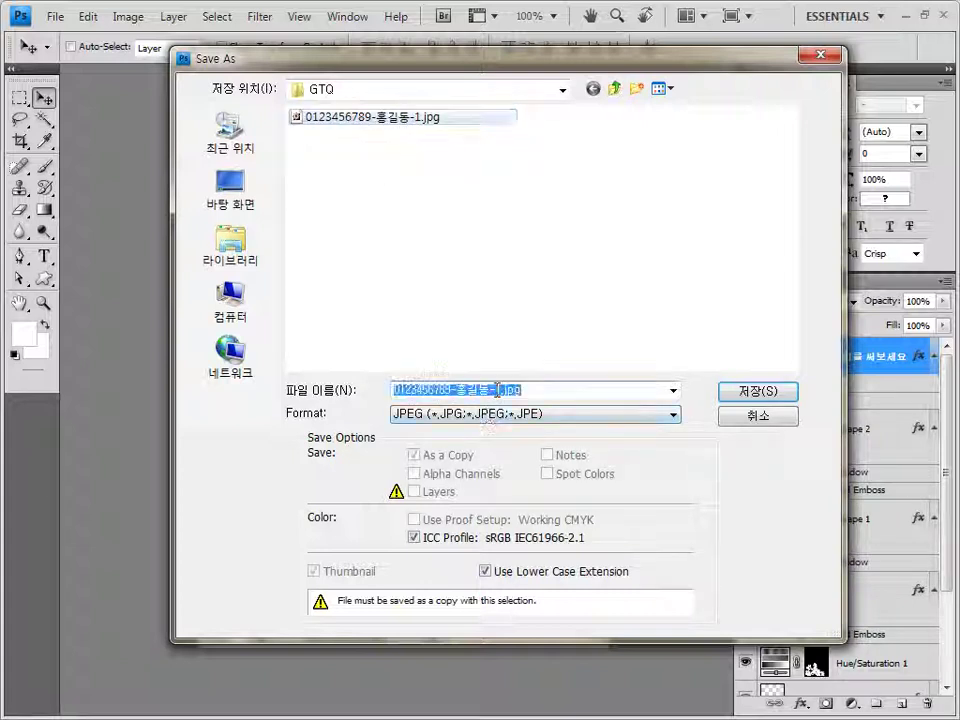
{"action": "left_click", "coordinate": [500, 390]}
{"action": "left_click_drag", "start_coordinate": [496, 390], "coordinate": [505, 390]}
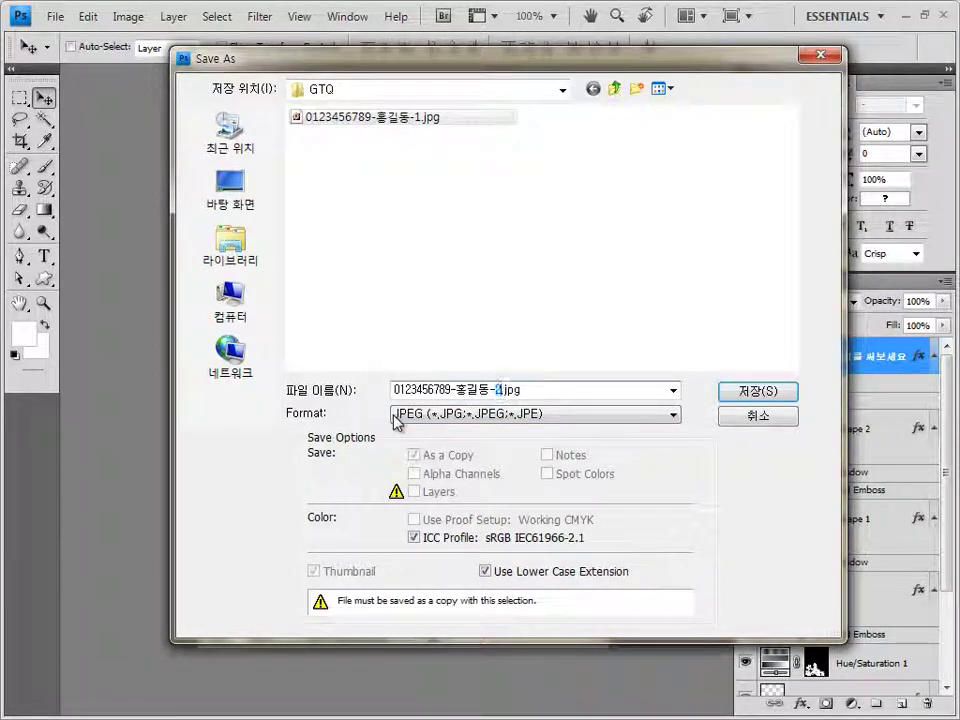
{"action": "type", "text": "2"}
{"action": "key", "text": "Return"}
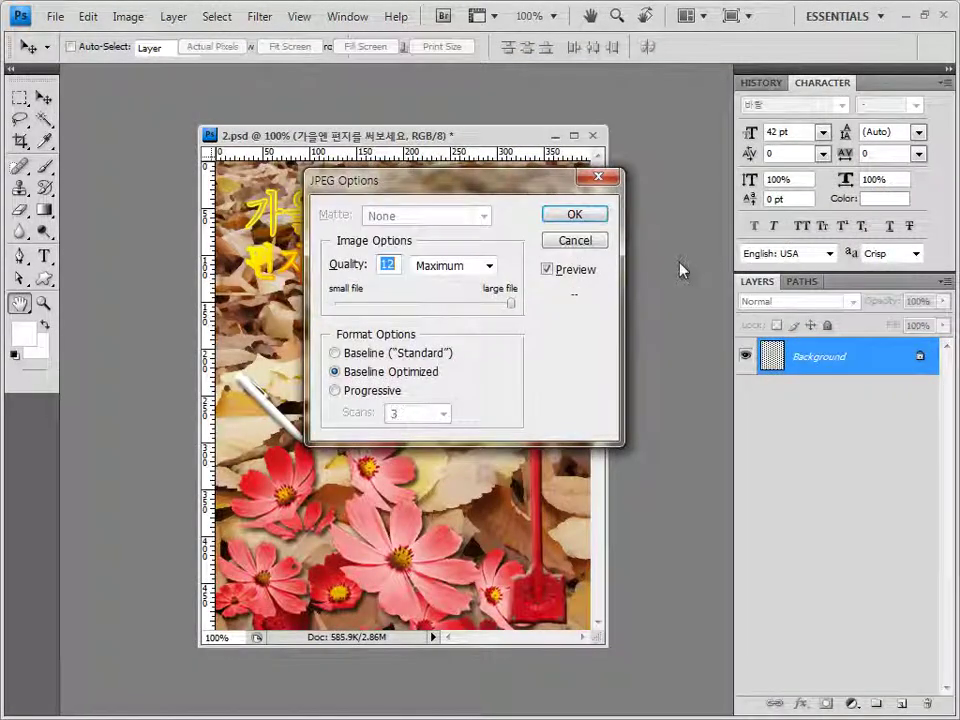
{"action": "type", "text": "8"}
{"action": "left_click", "coordinate": [580, 218]}
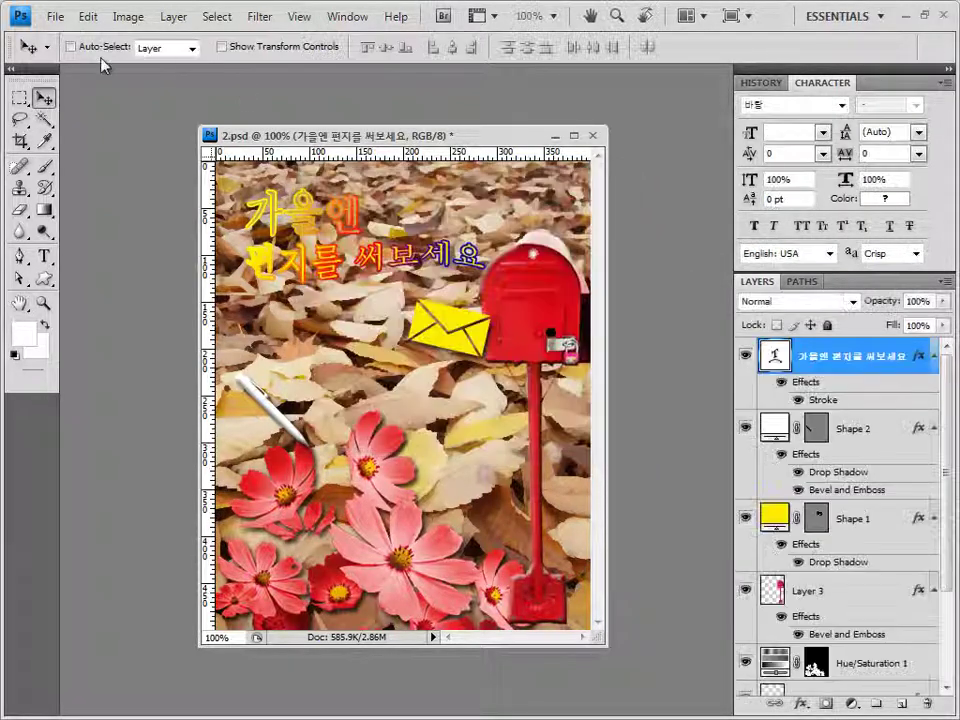
Resize the image to 40×50 pixels with a width of 40
{"action": "left_click", "coordinate": [128, 17]}
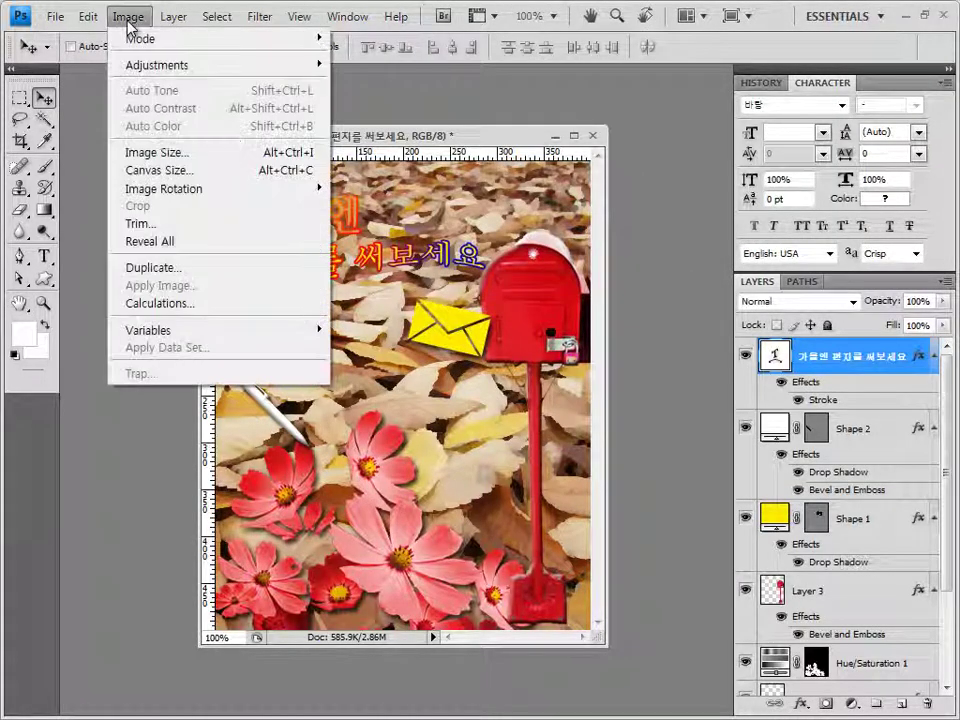
{"action": "left_click", "coordinate": [150, 152]}
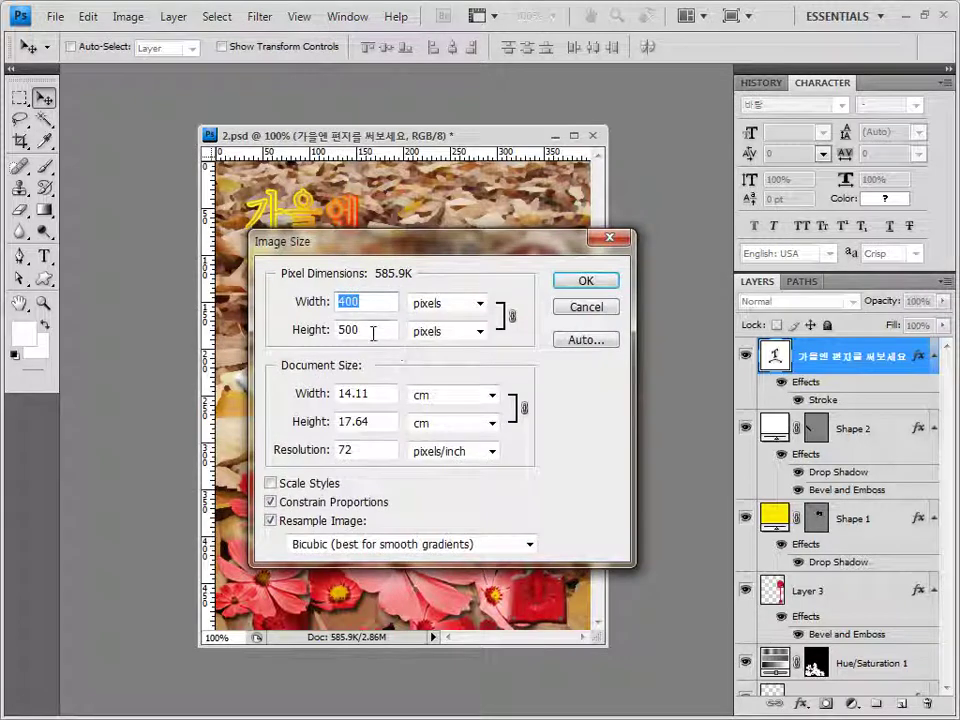
{"action": "type", "text": "40"}
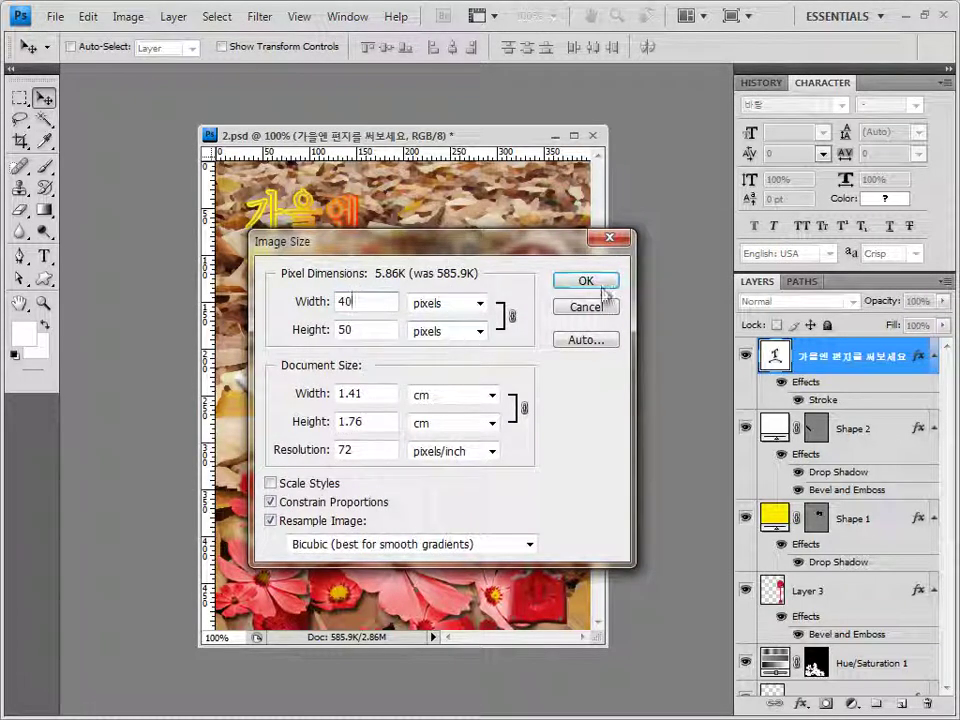
{"action": "left_click", "coordinate": [600, 281]}
{"action": "left_click", "coordinate": [55, 17]}
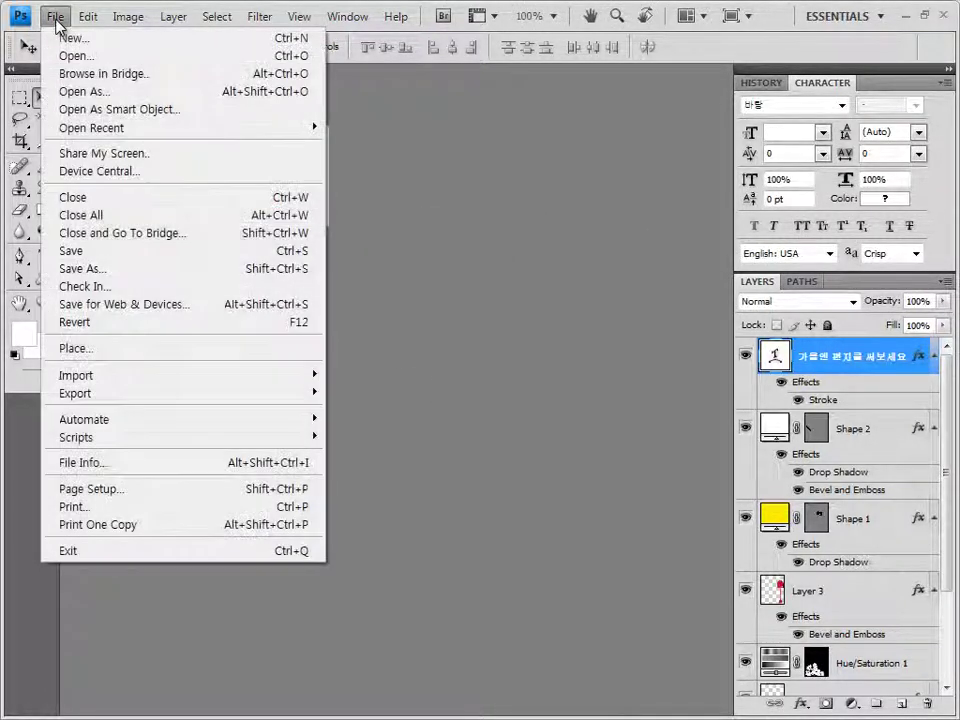
Save the 40×50 image as a PSD with the number changed from 1 to 2, then close it
{"action": "left_click", "coordinate": [103, 271]}
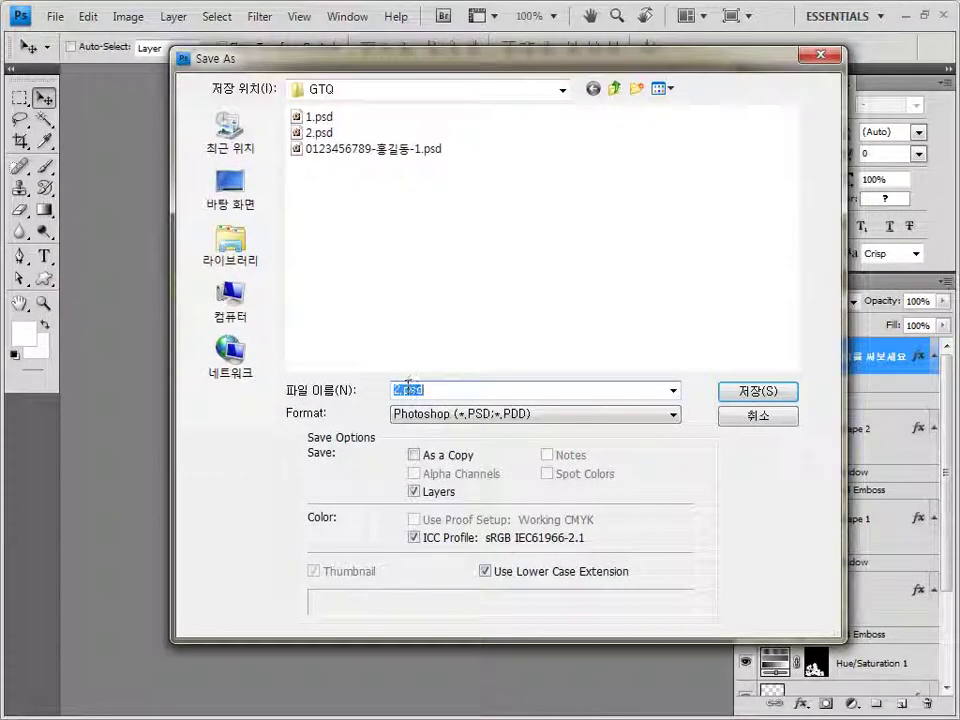
{"action": "left_click", "coordinate": [415, 150]}
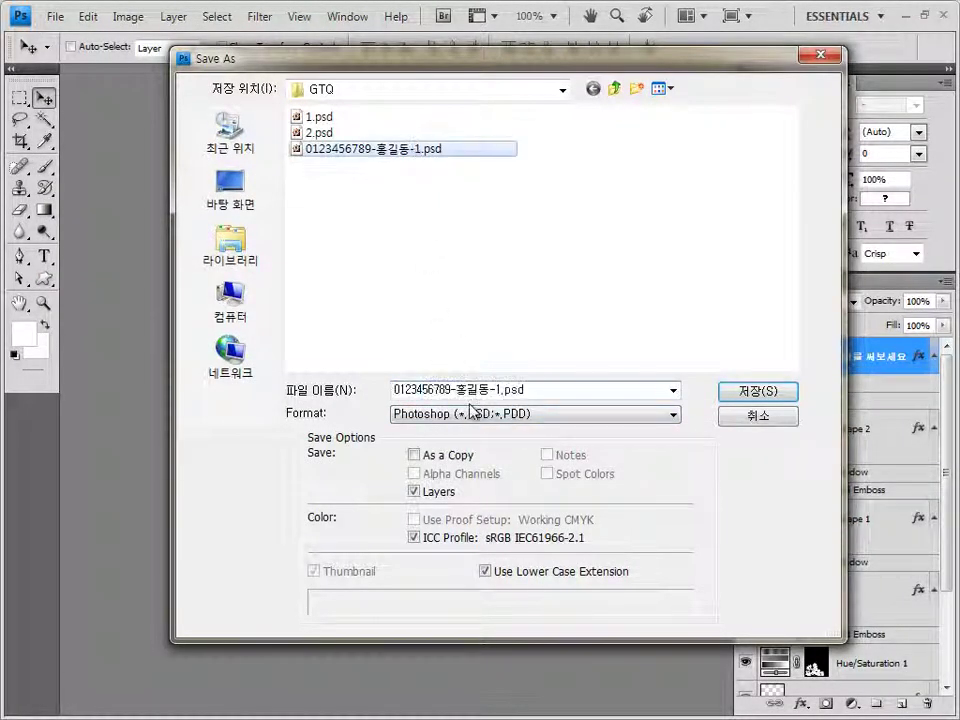
{"action": "double_click", "coordinate": [546, 388]}
{"action": "left_click", "coordinate": [500, 390]}
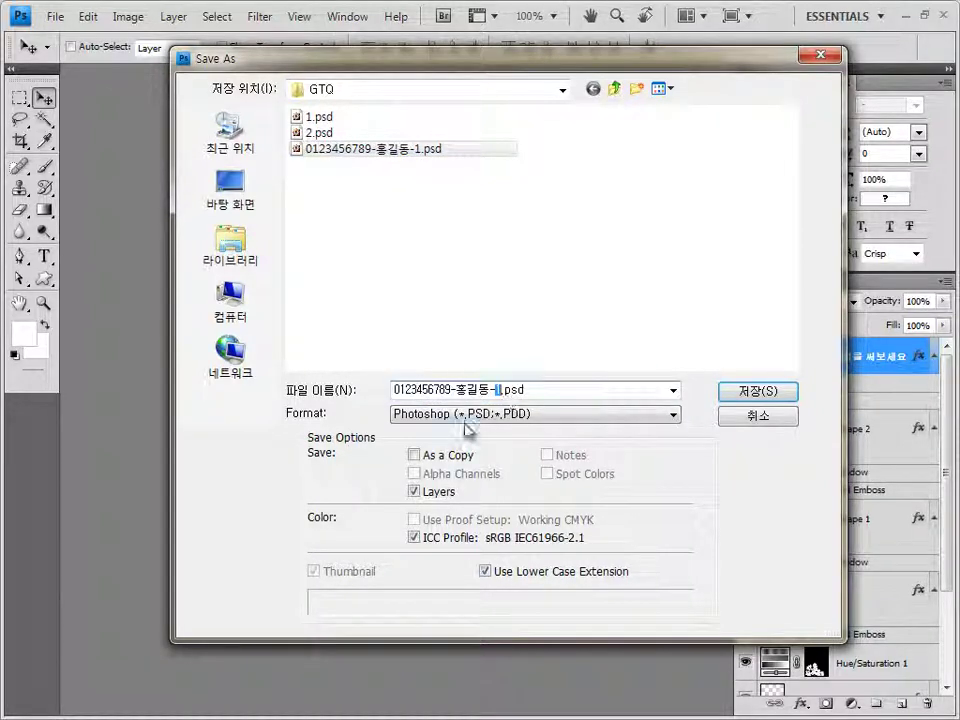
{"action": "type", "text": "2"}
{"action": "left_click", "coordinate": [757, 392]}
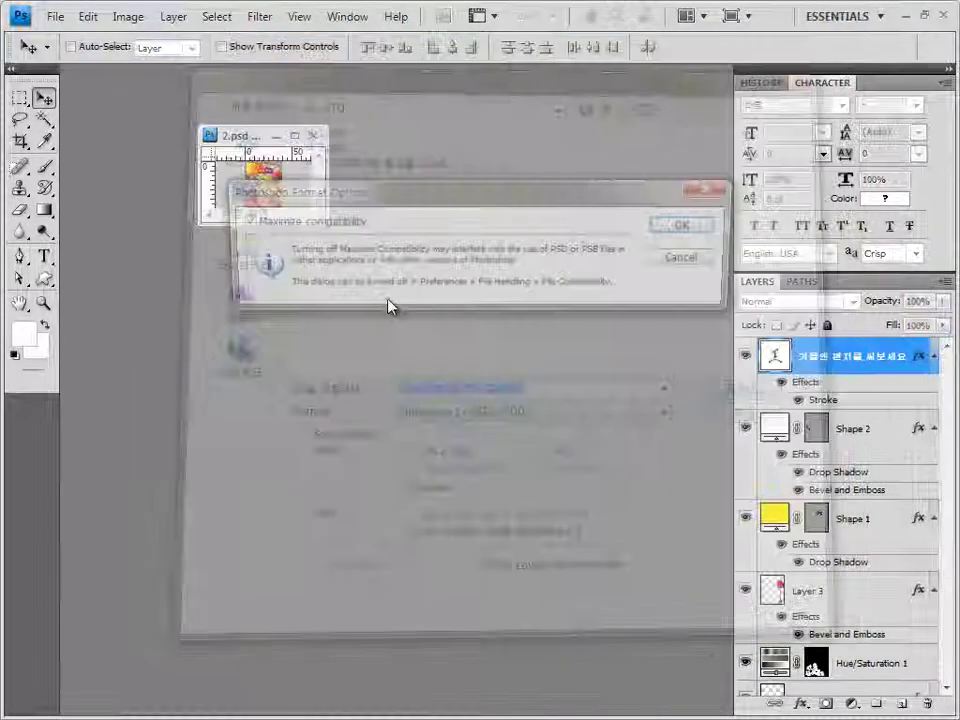
{"action": "left_click", "coordinate": [694, 228]}
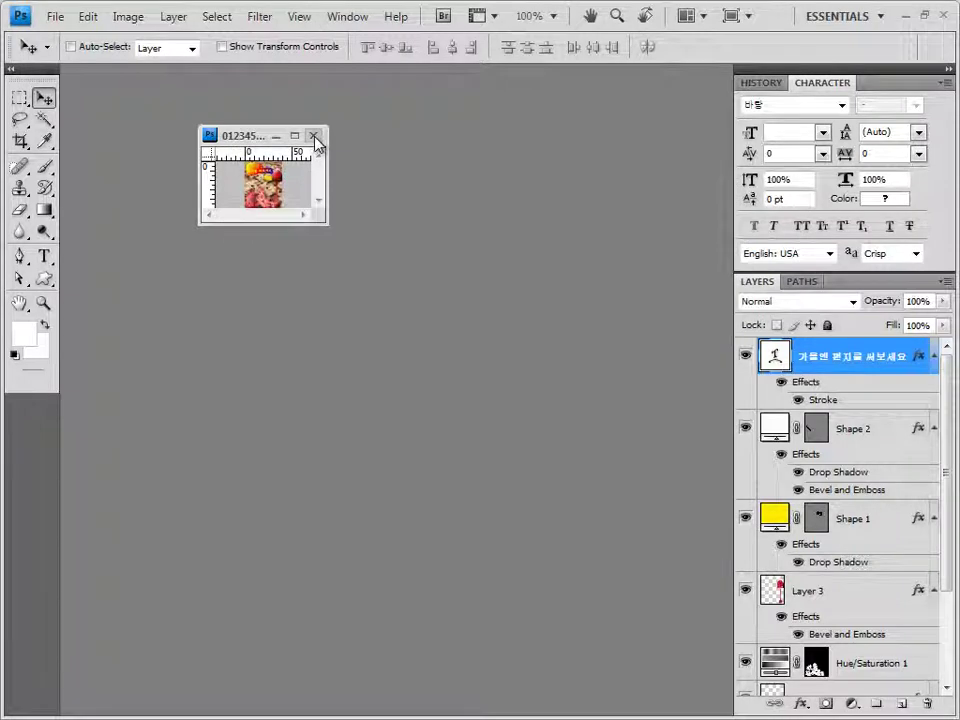
{"action": "left_click", "coordinate": [313, 136]}
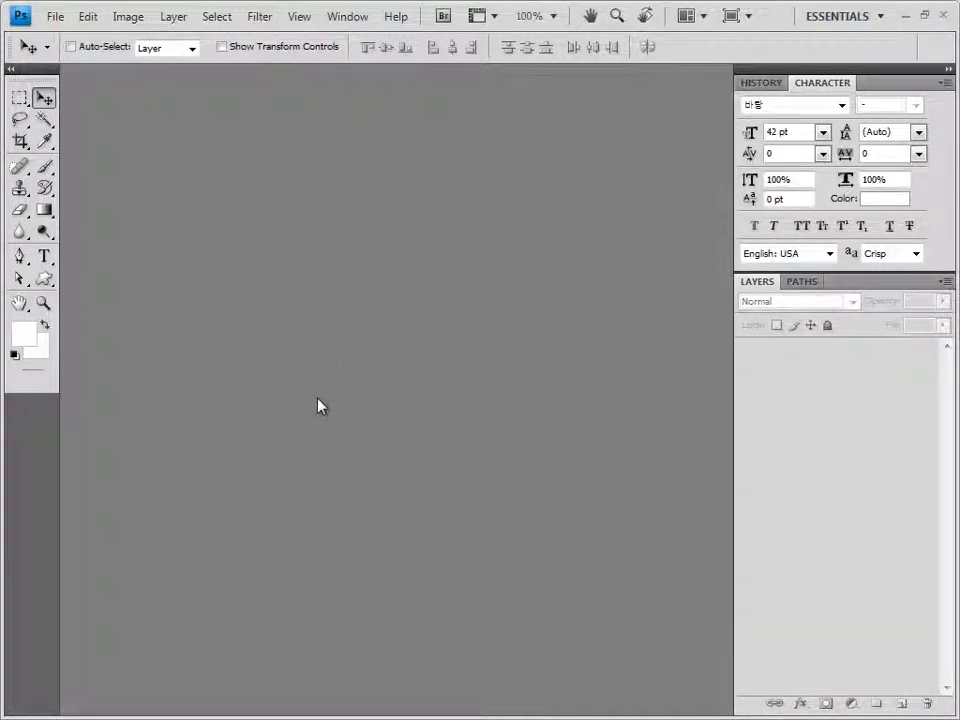